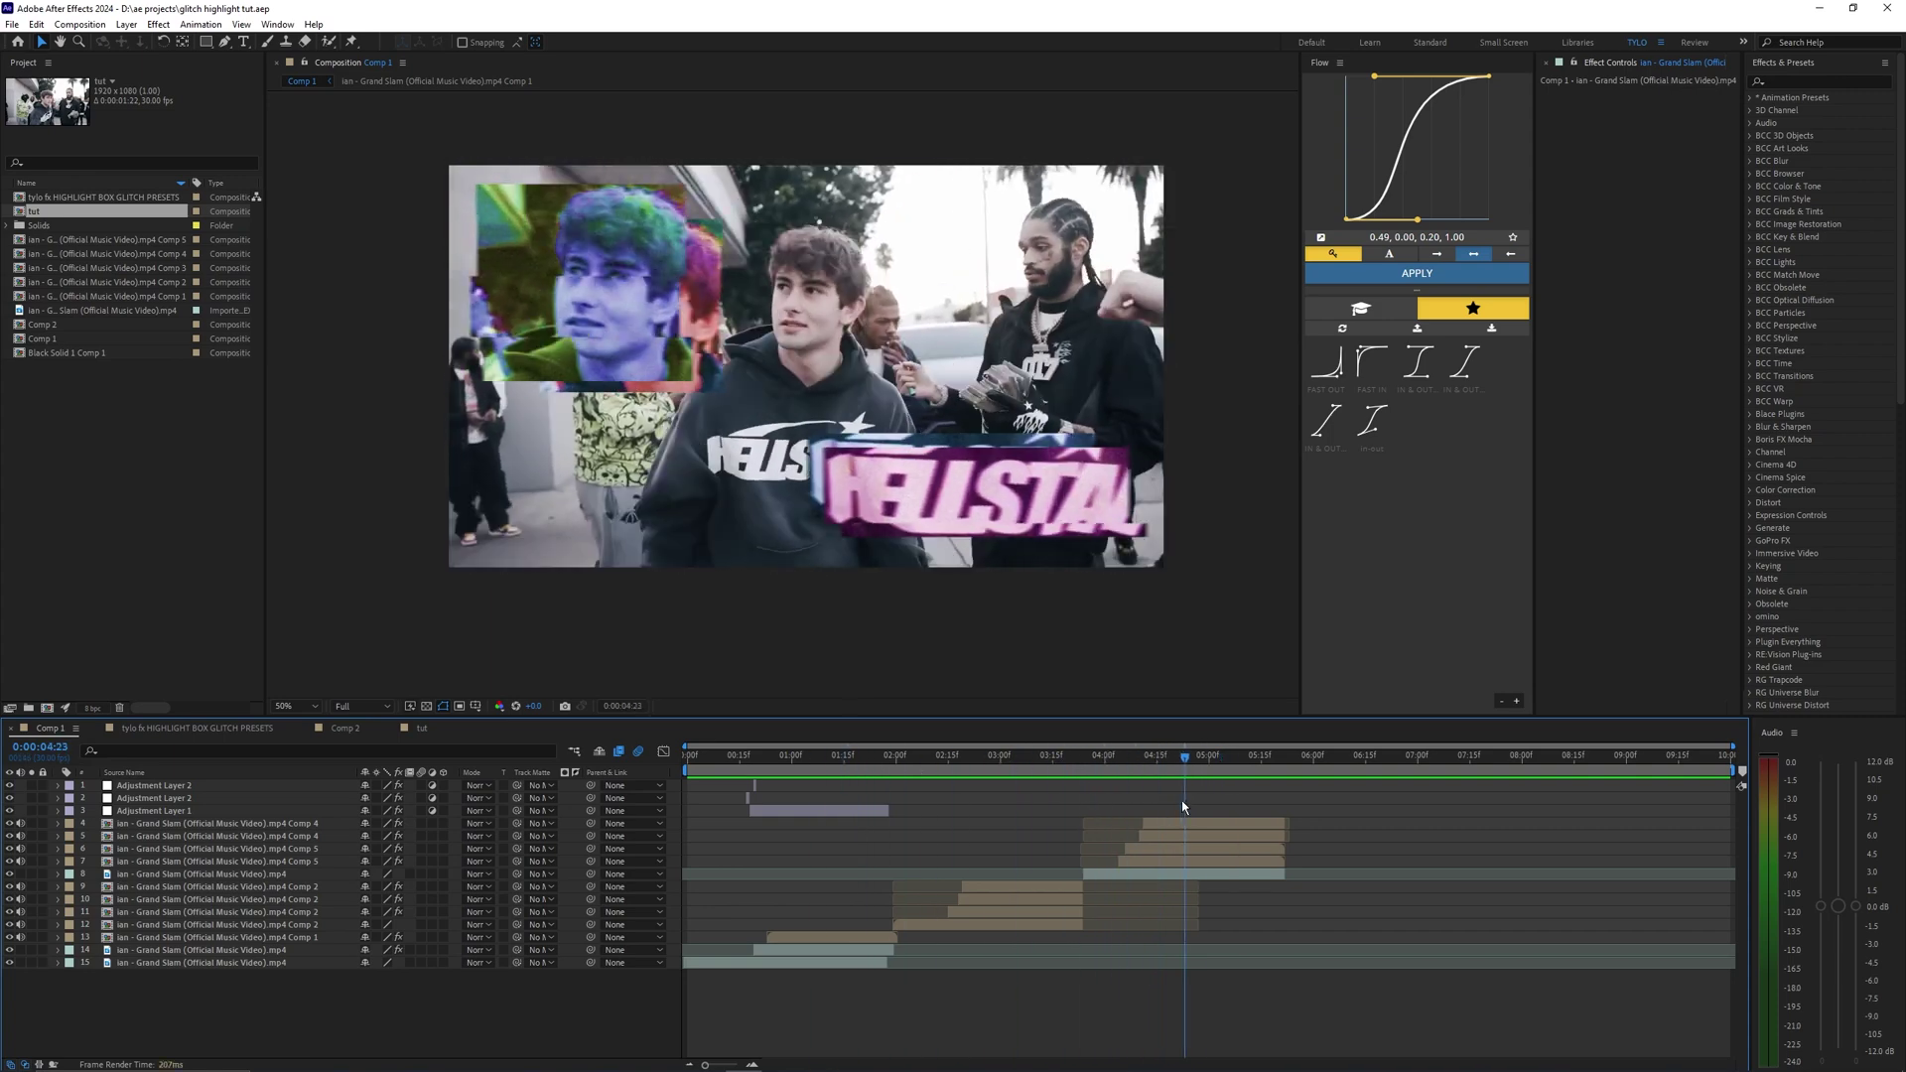
Examine the finished highlight-box example by scrubbing through Comp 1's timeline
drag(1210, 809, 697, 784)
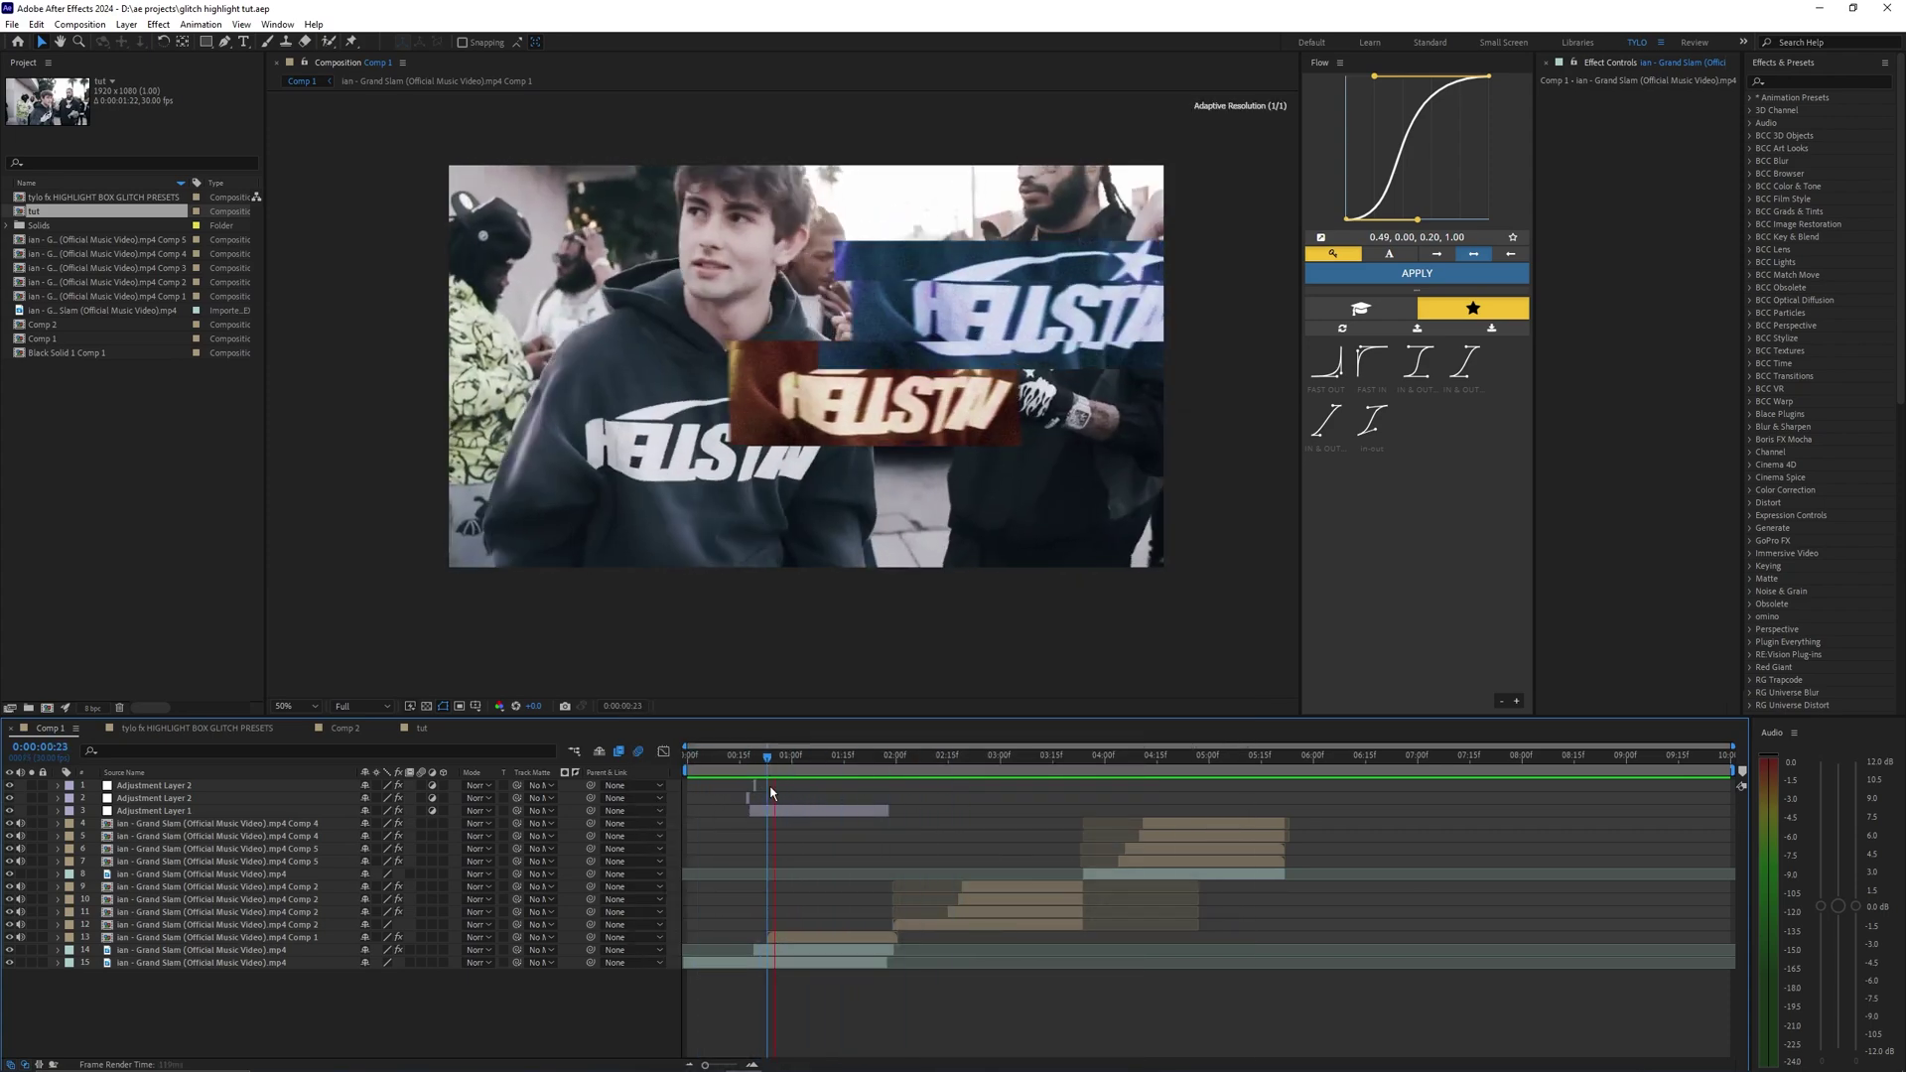
drag(739, 763, 765, 764)
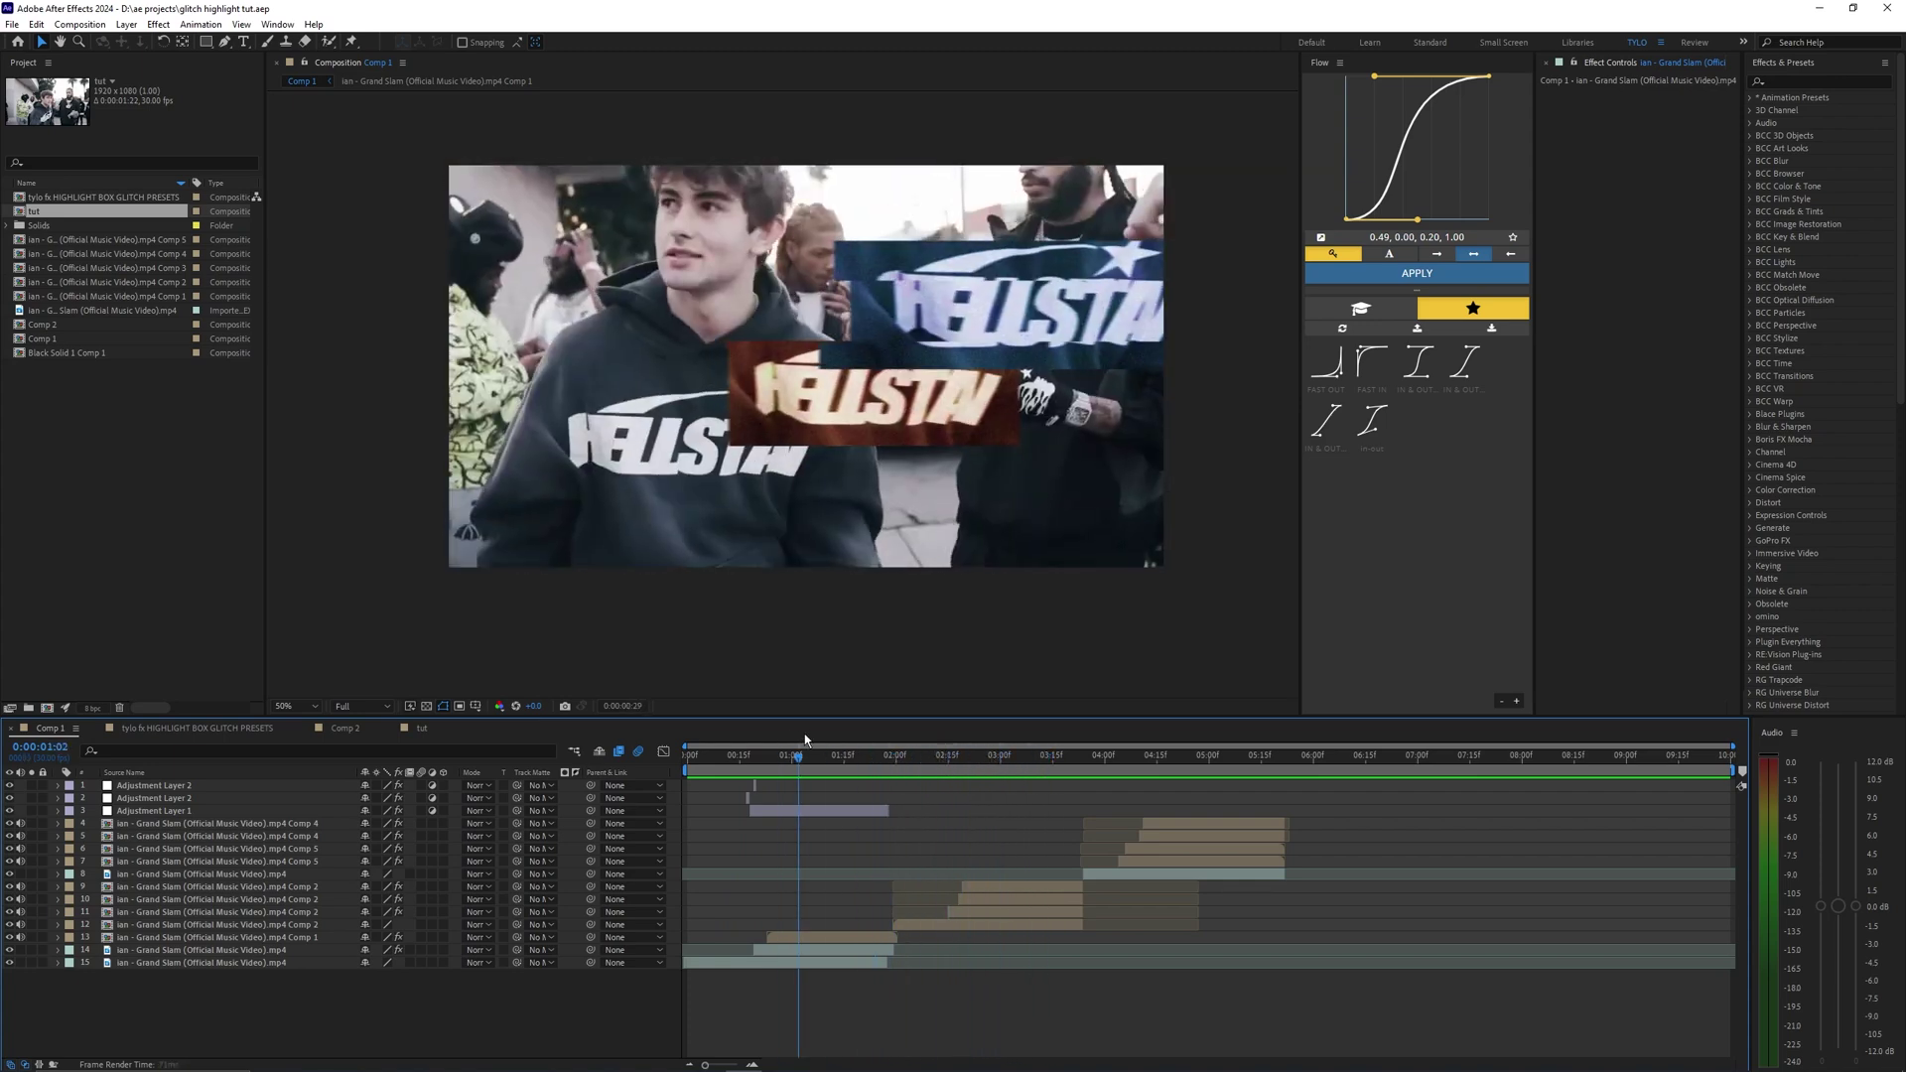
drag(1156, 783, 1001, 779)
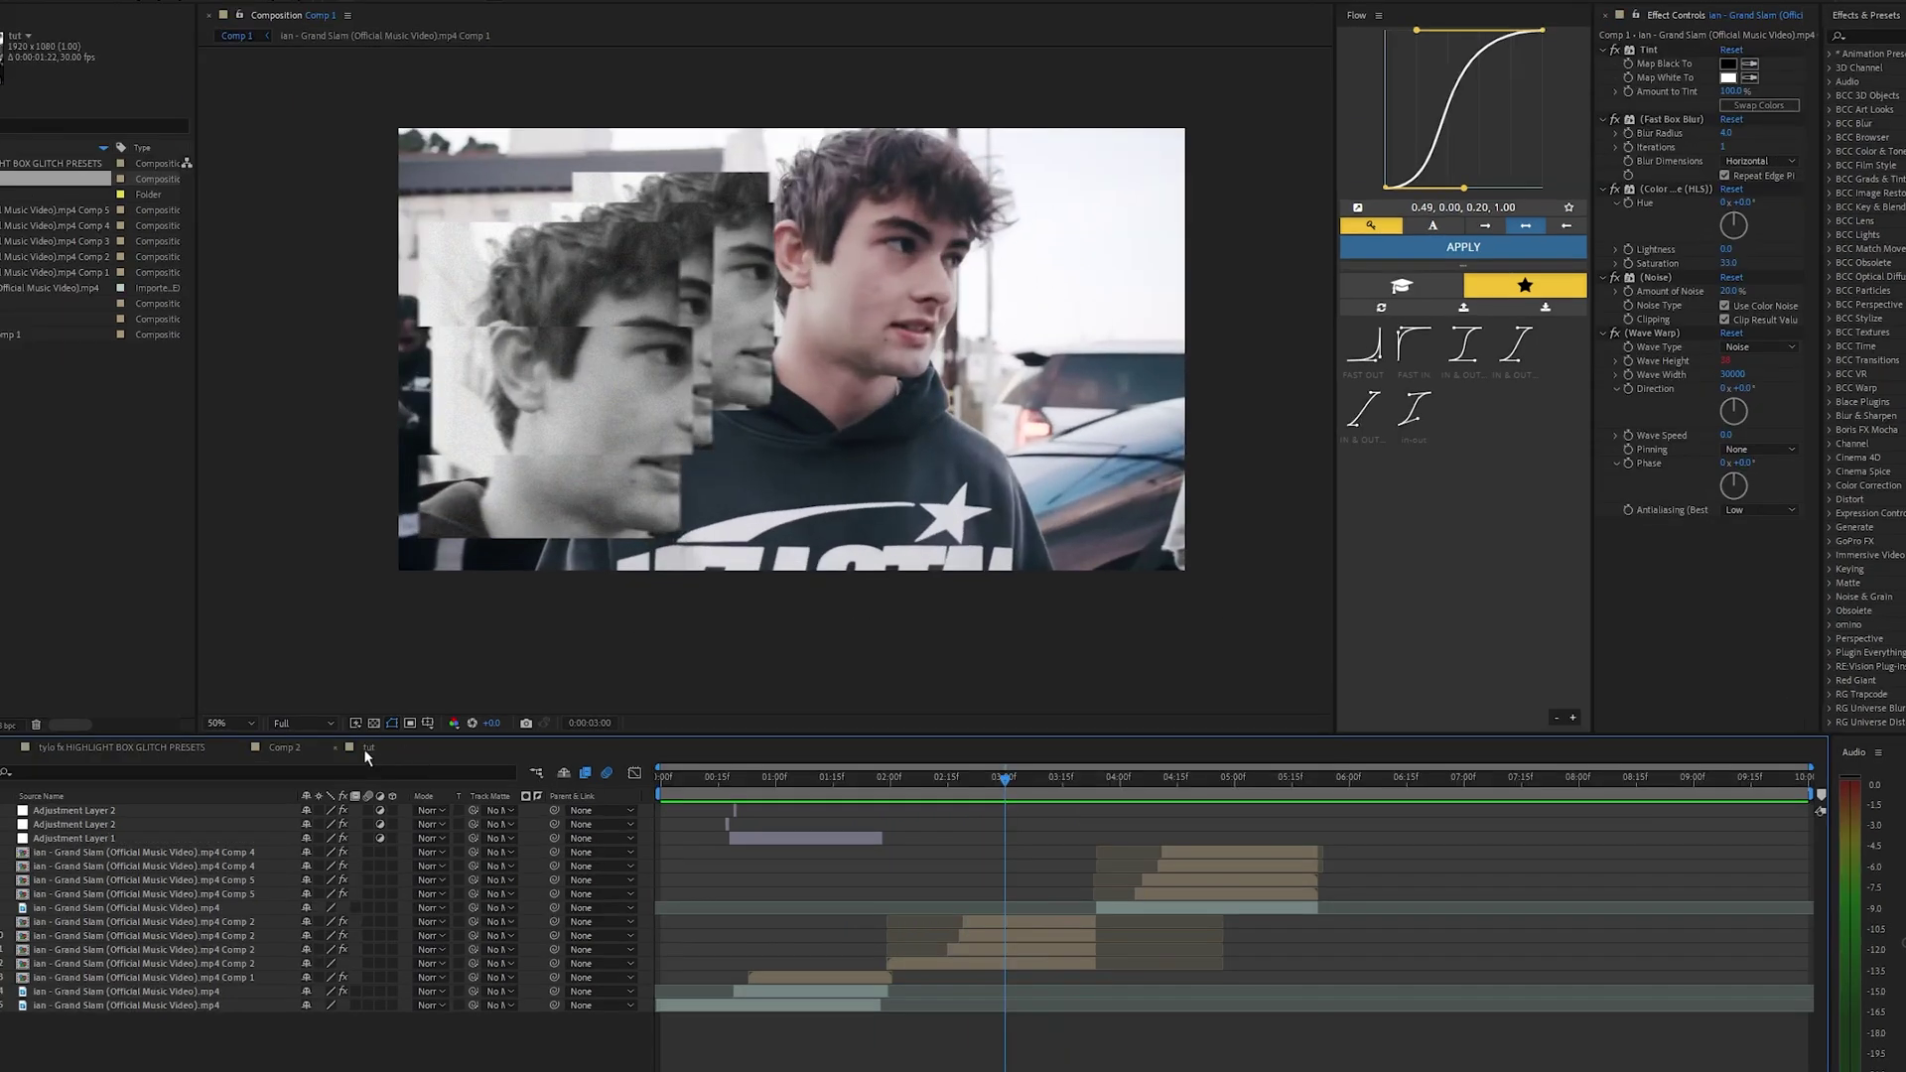
Open the tut composition and preview its music video clip
click(420, 728)
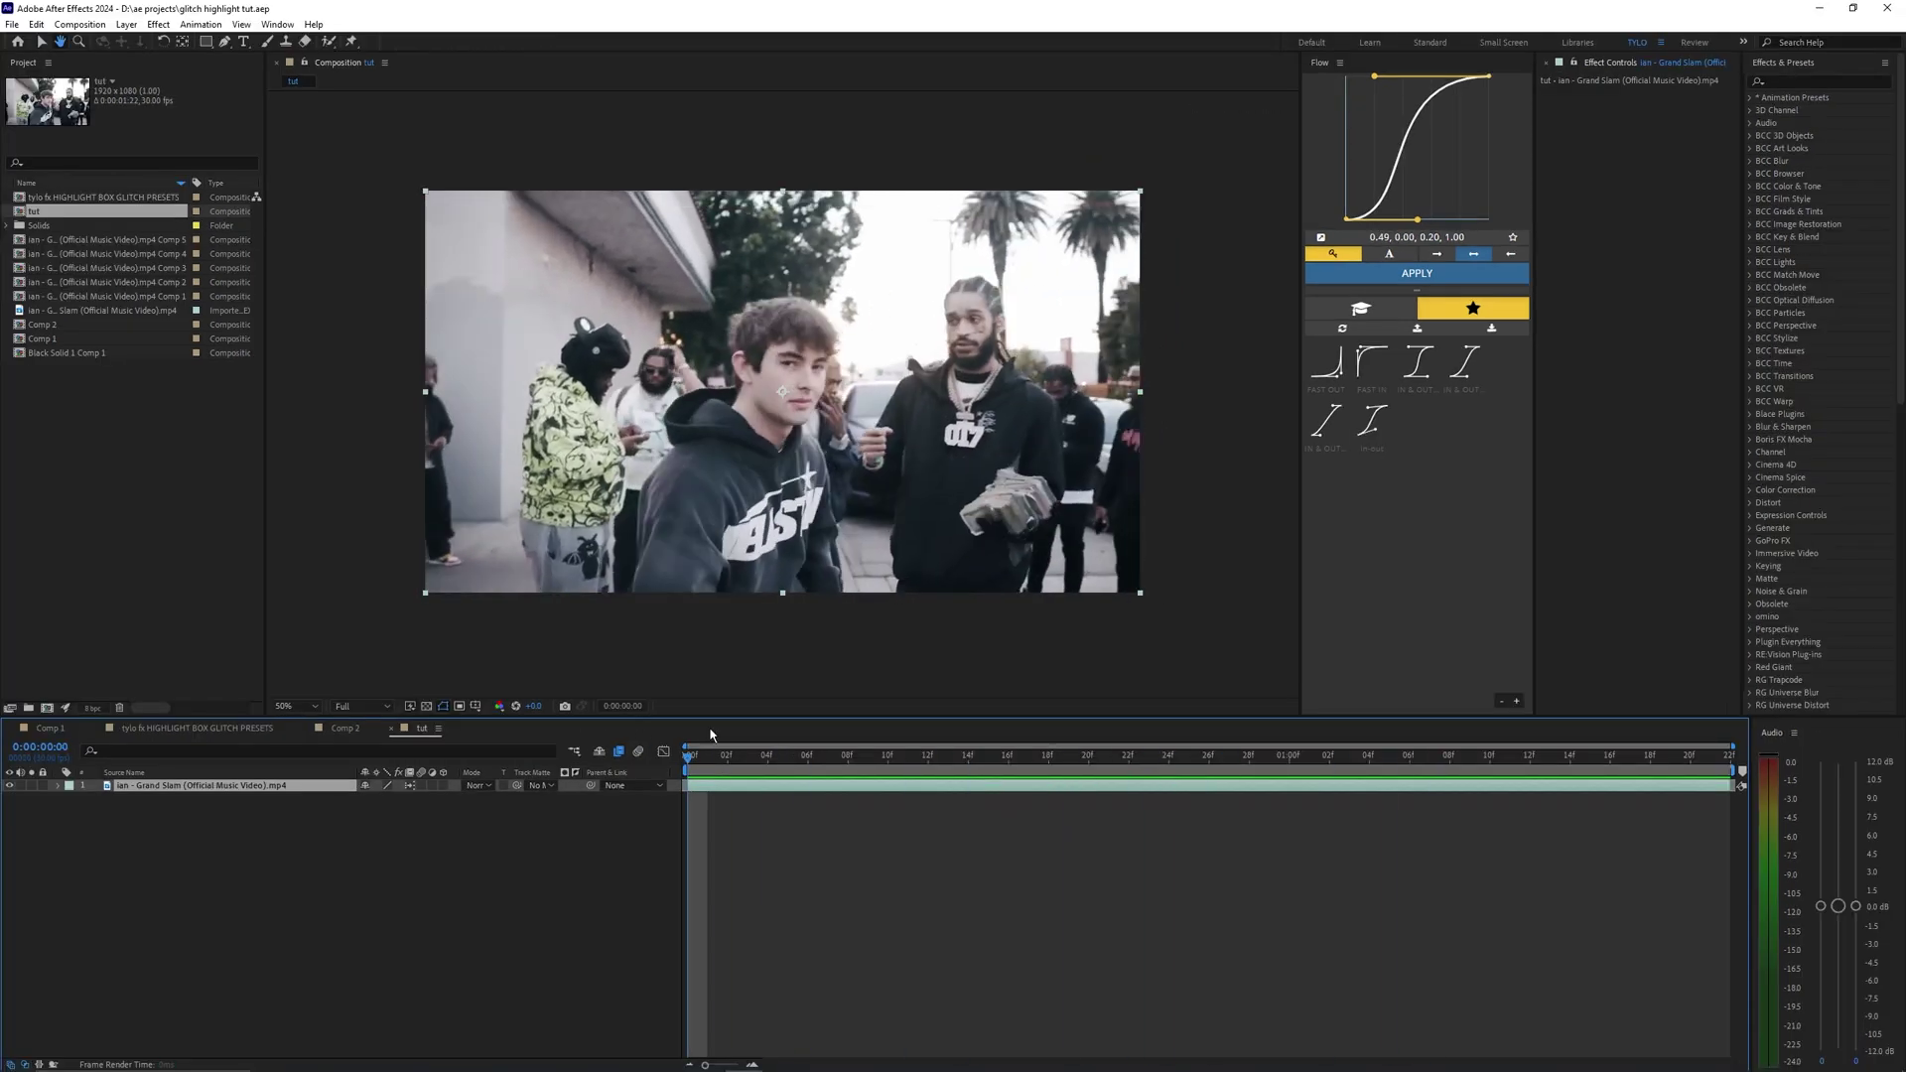
drag(688, 758, 1296, 747)
click(720, 873)
click(706, 782)
drag(706, 761, 532, 693)
key(space)
key(space)
Duplicate the video layer and trim the upper copy to start at frame 15
key(ctrl+d)
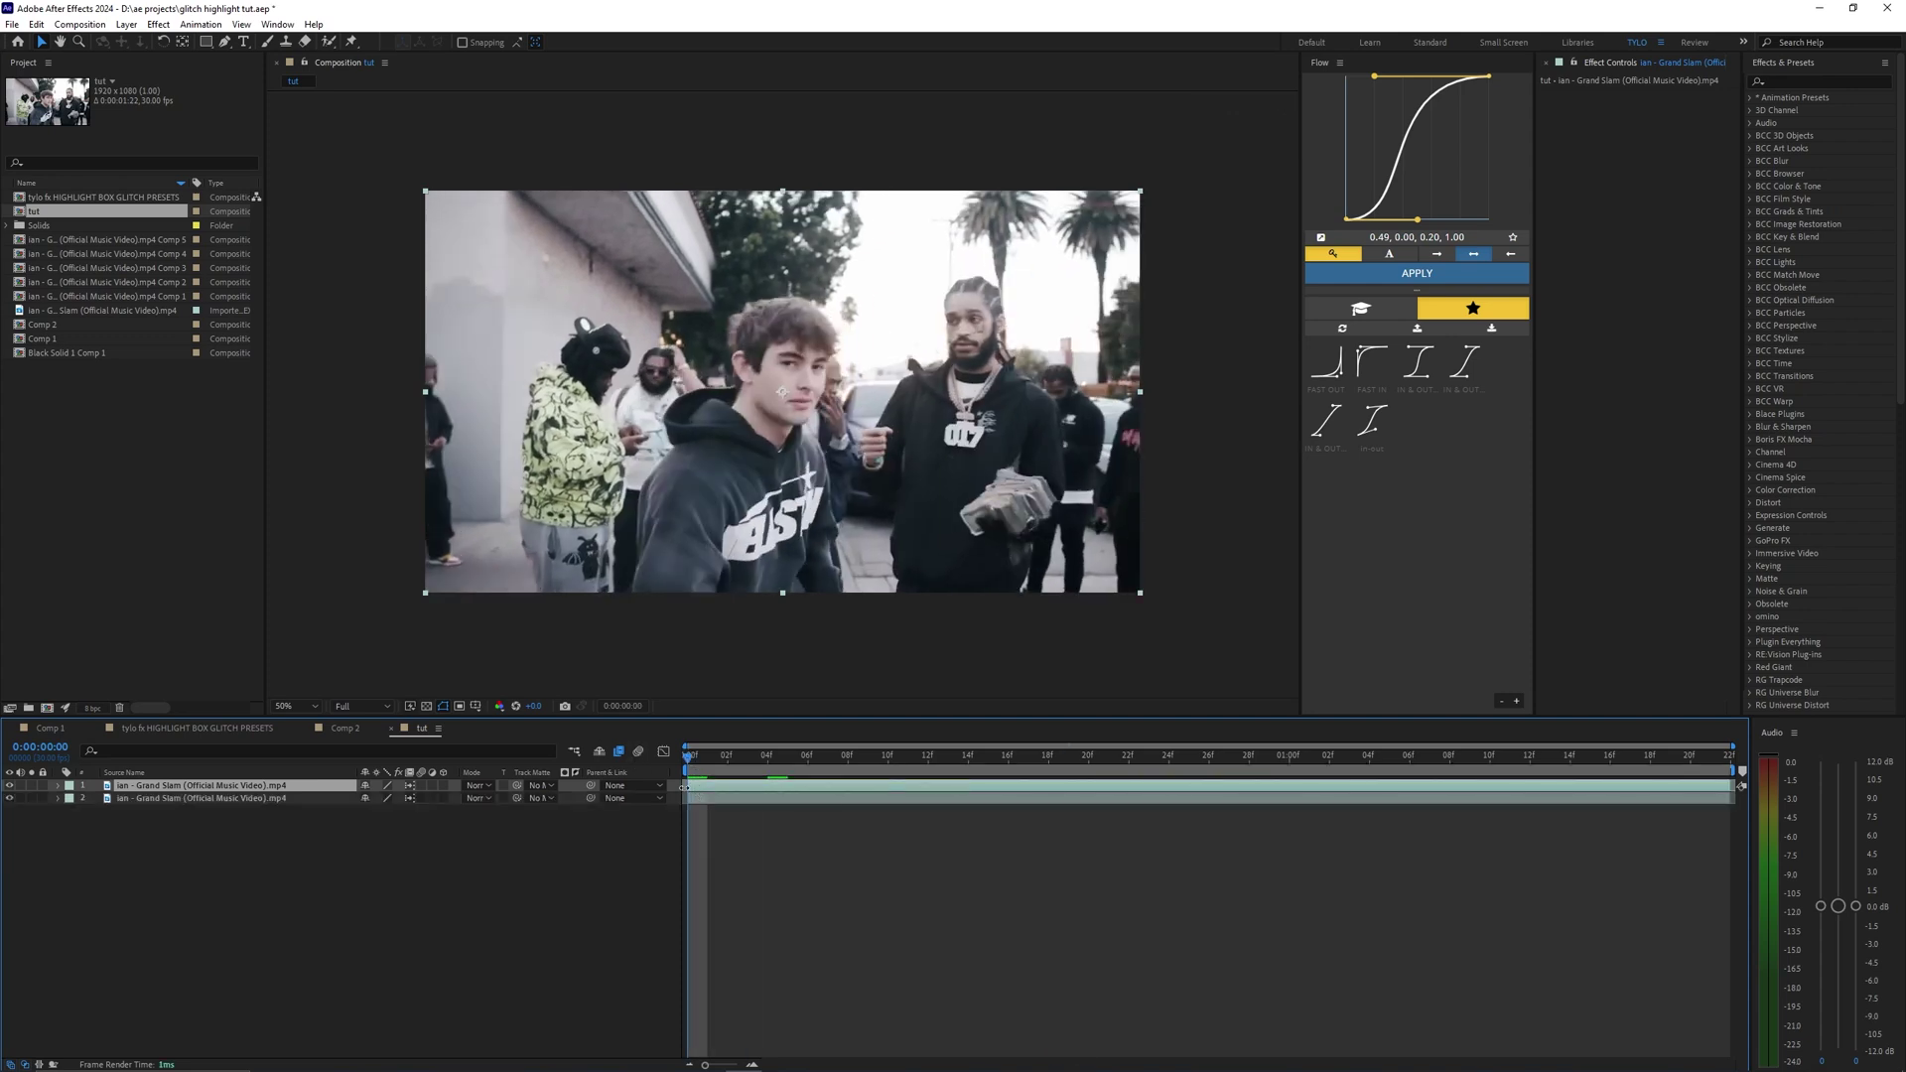
key(space)
key(space)
drag(683, 785, 986, 774)
key(space)
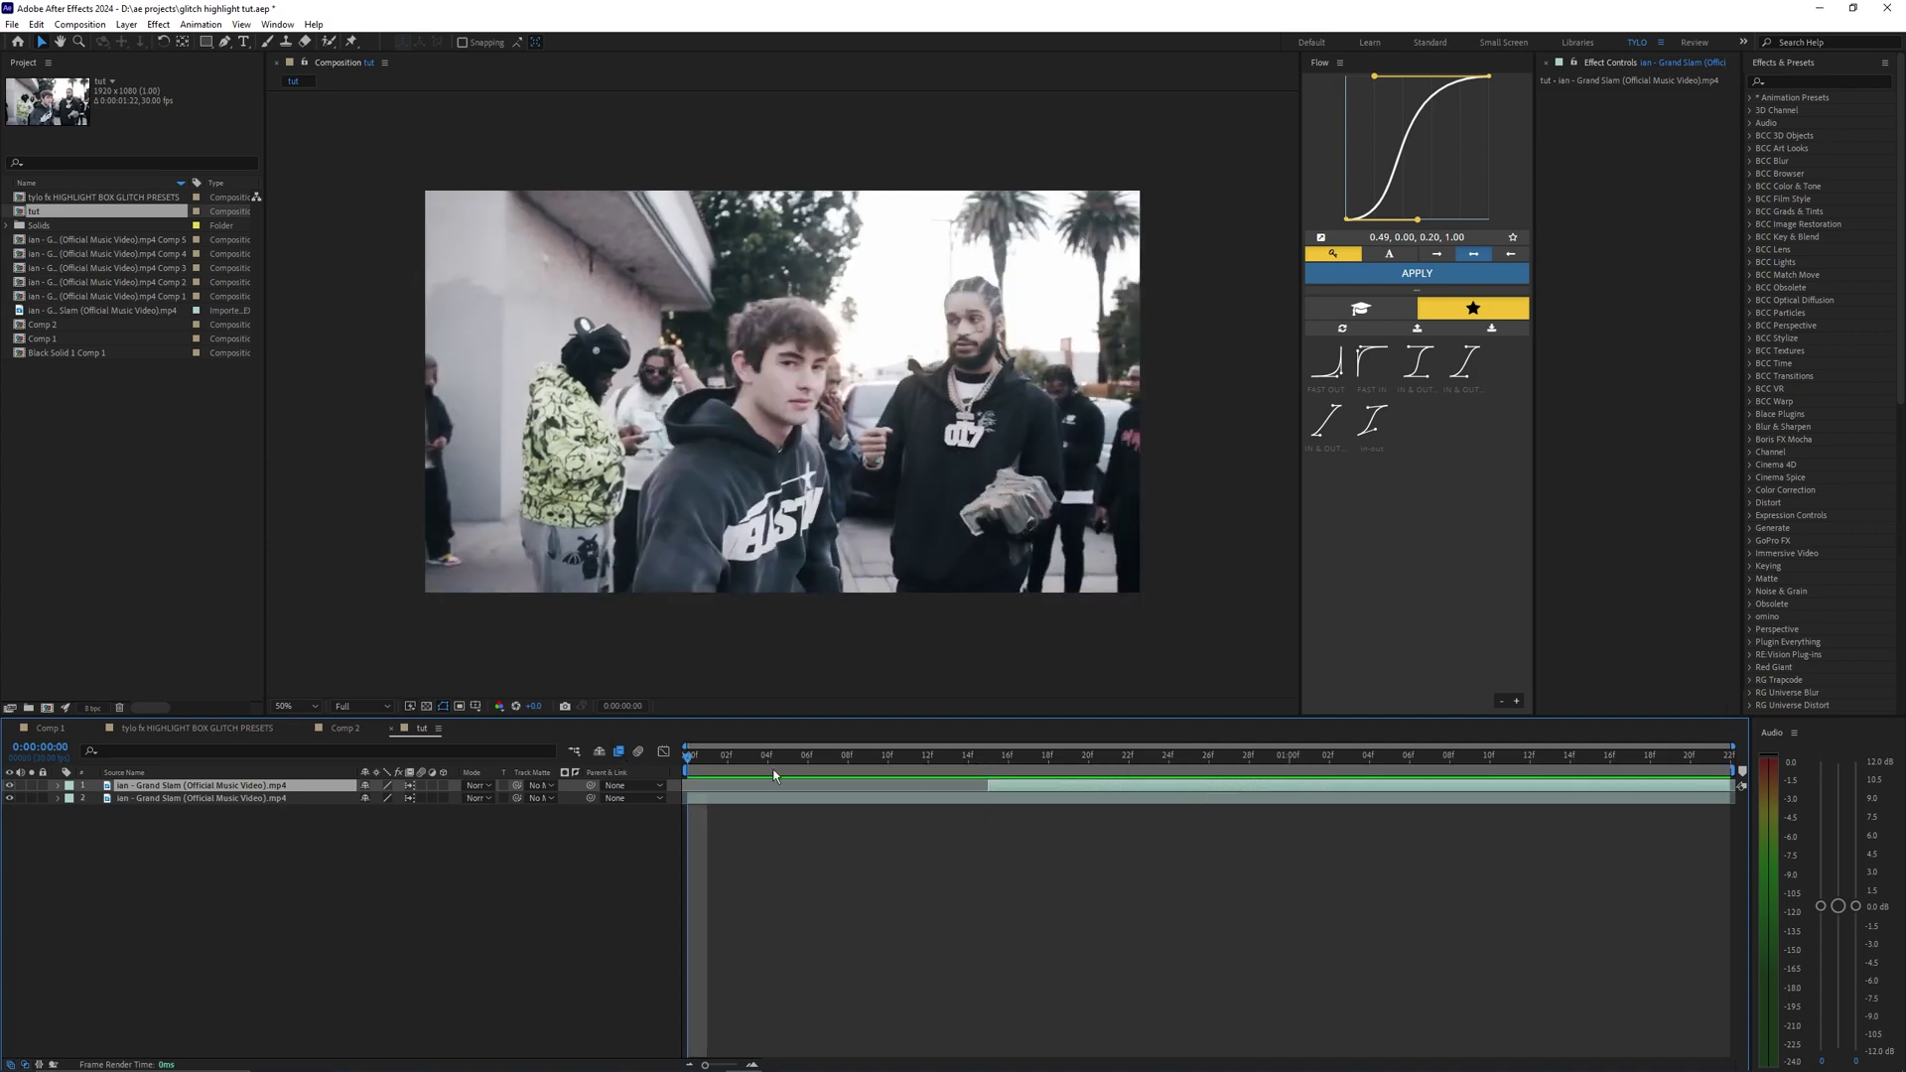
At frame 15, mask the upper layer with a rectangle around the hoodie's logo using the Rectangle Tool
click(927, 758)
drag(928, 759, 994, 757)
key(Page_Down)
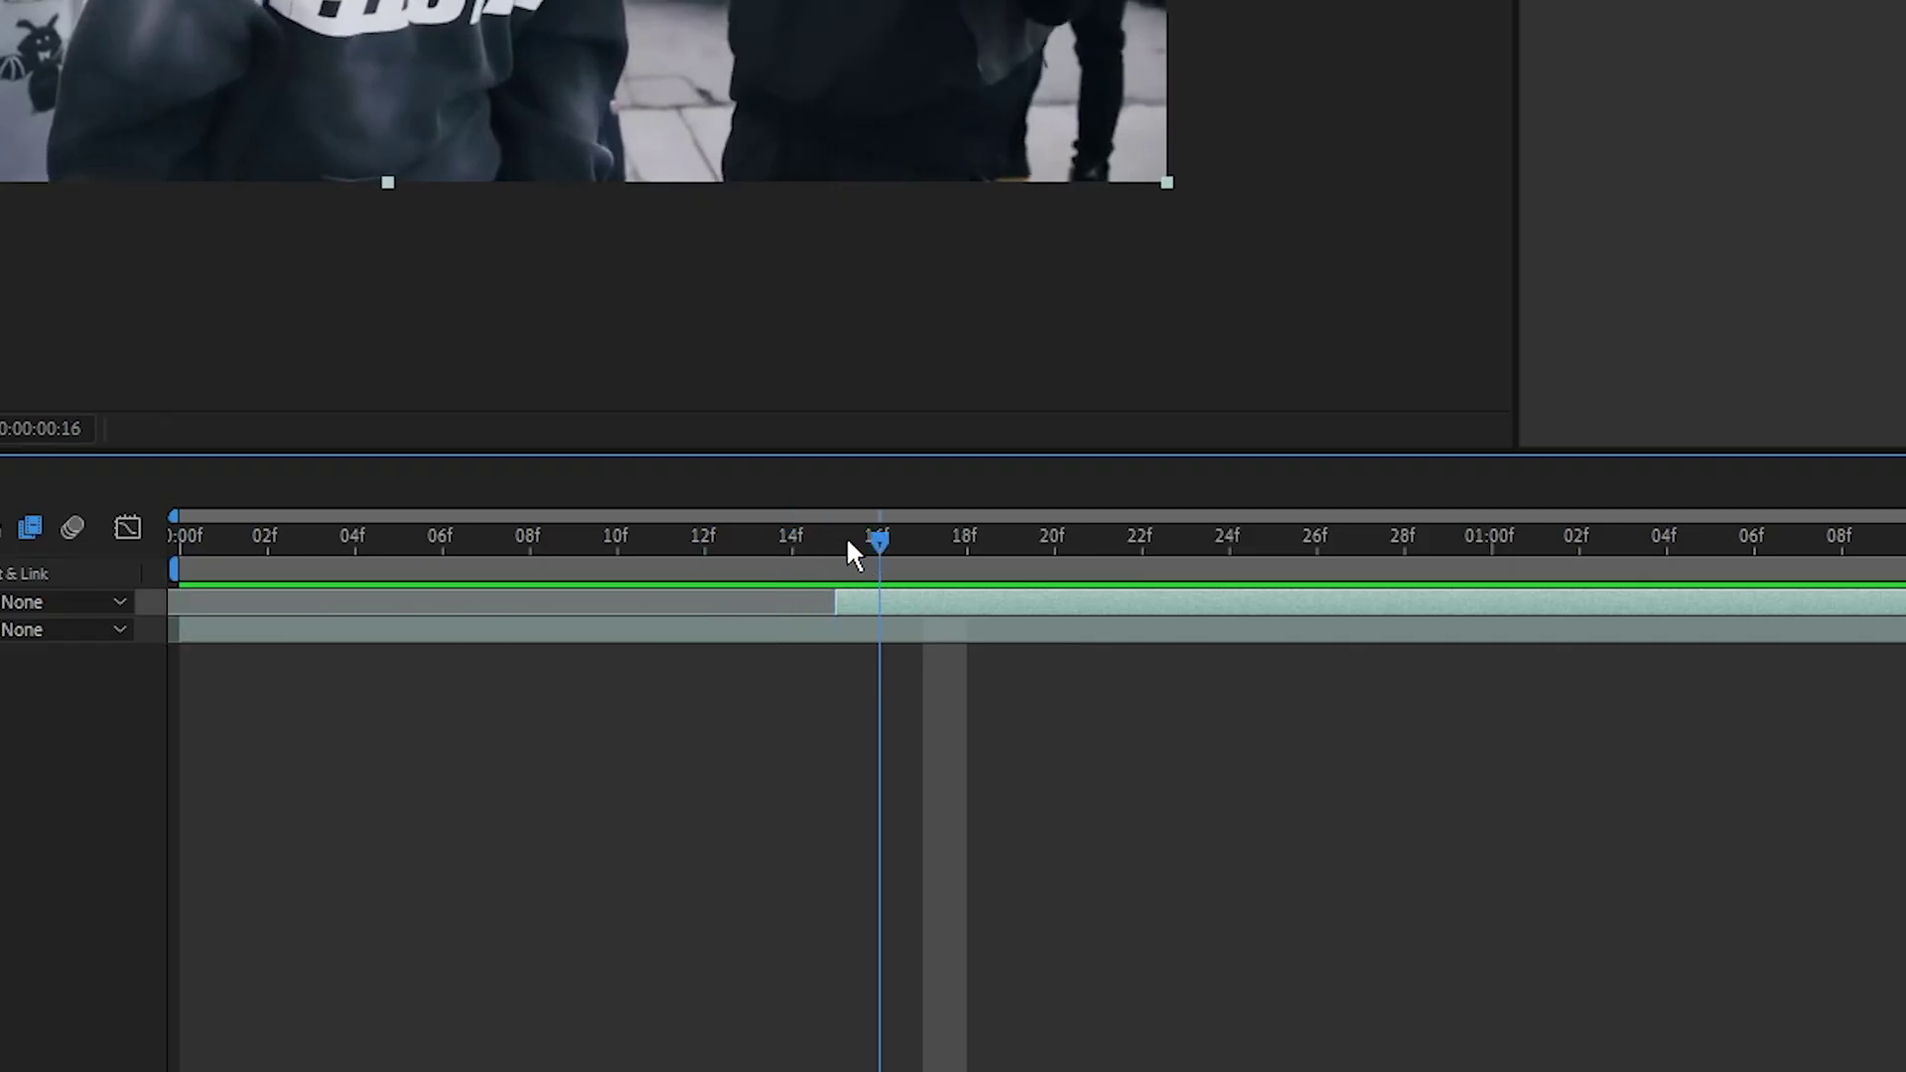
click(847, 540)
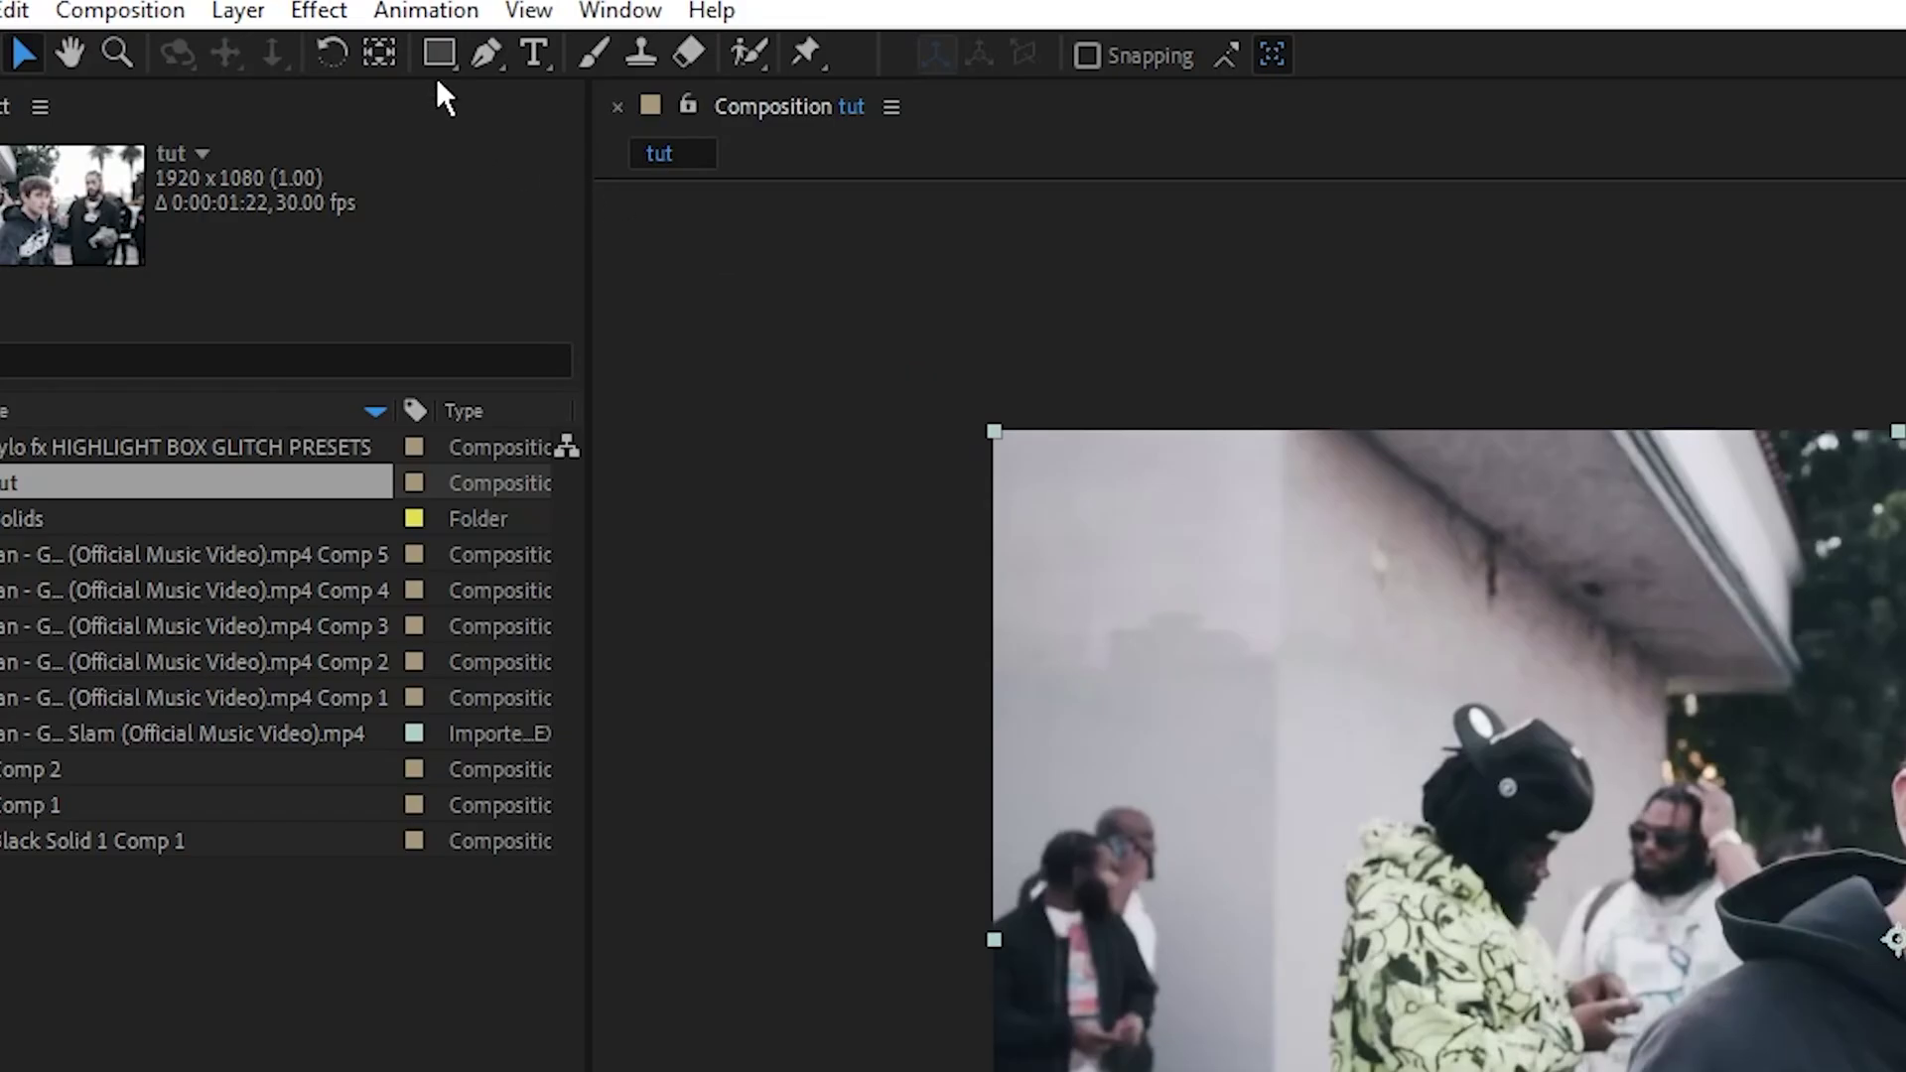
click(439, 52)
click(431, 62)
click(438, 57)
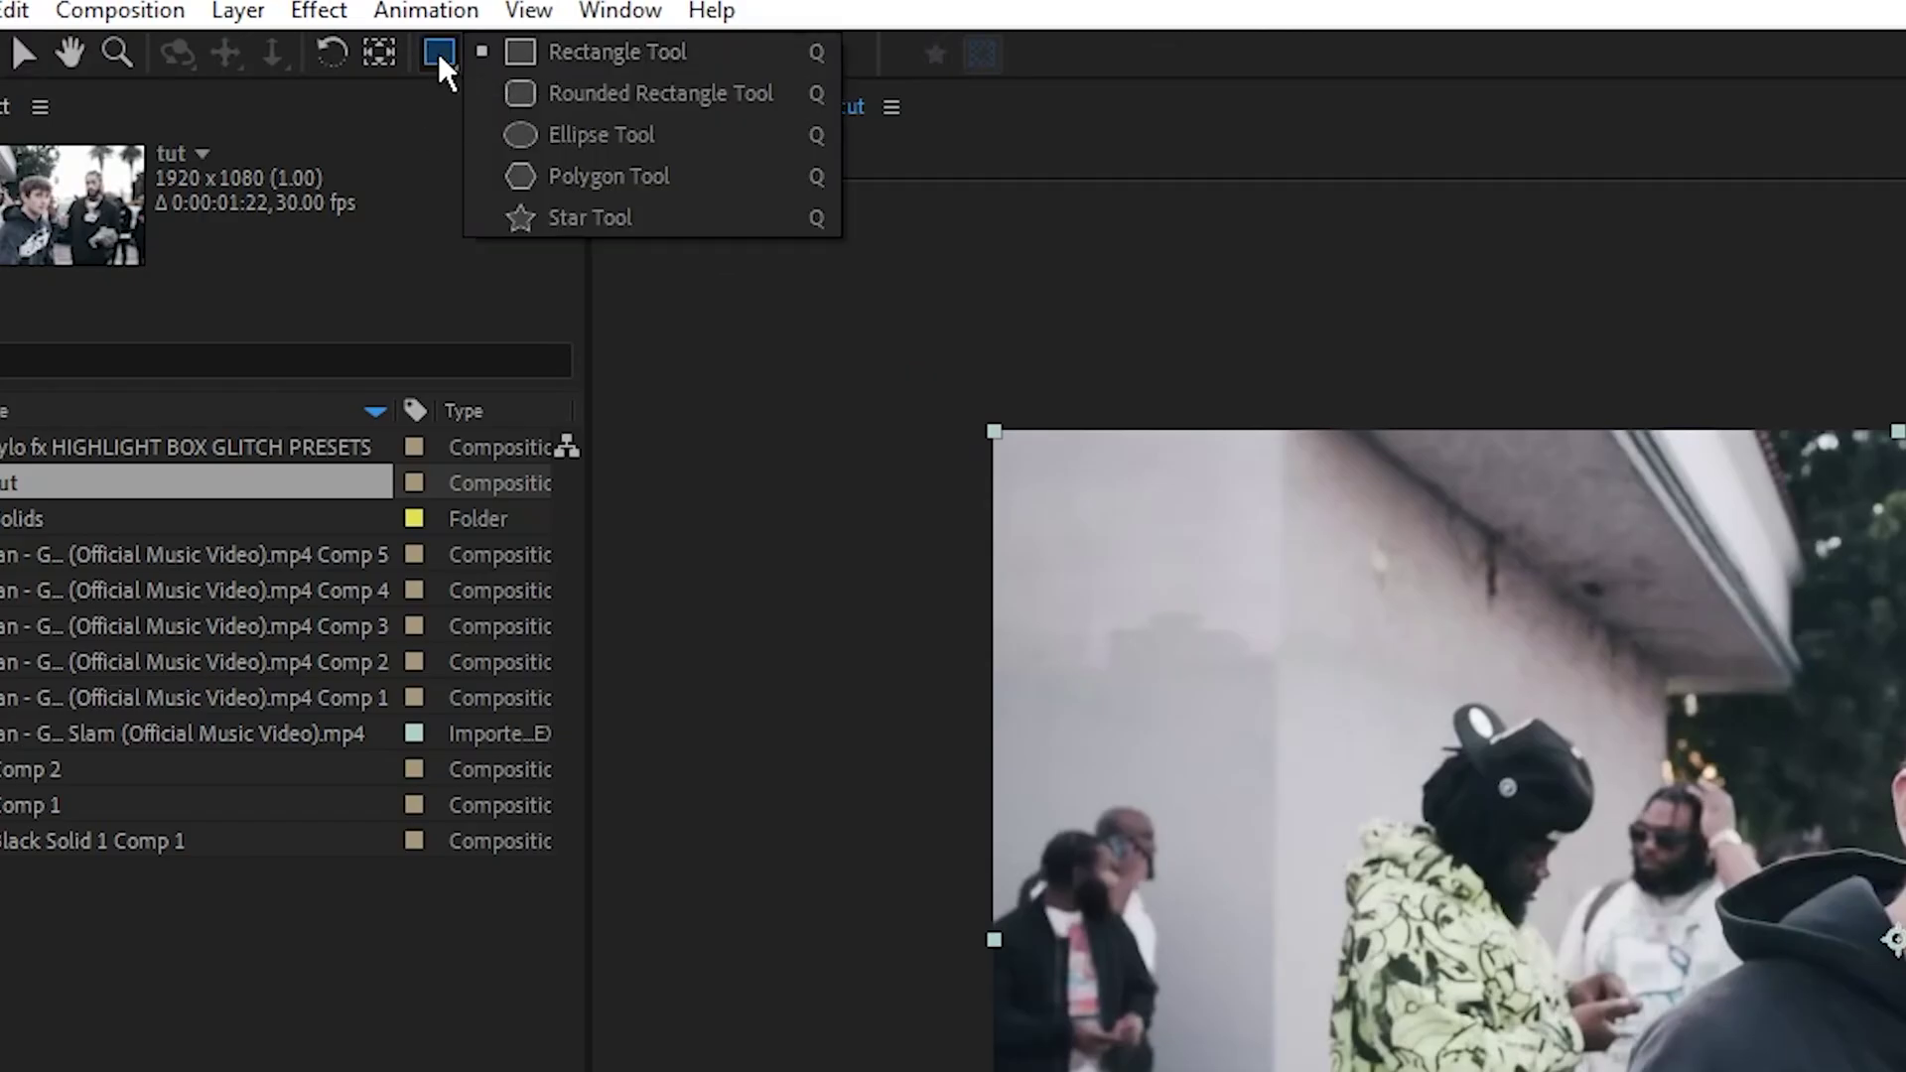
click(592, 49)
click(436, 53)
click(603, 65)
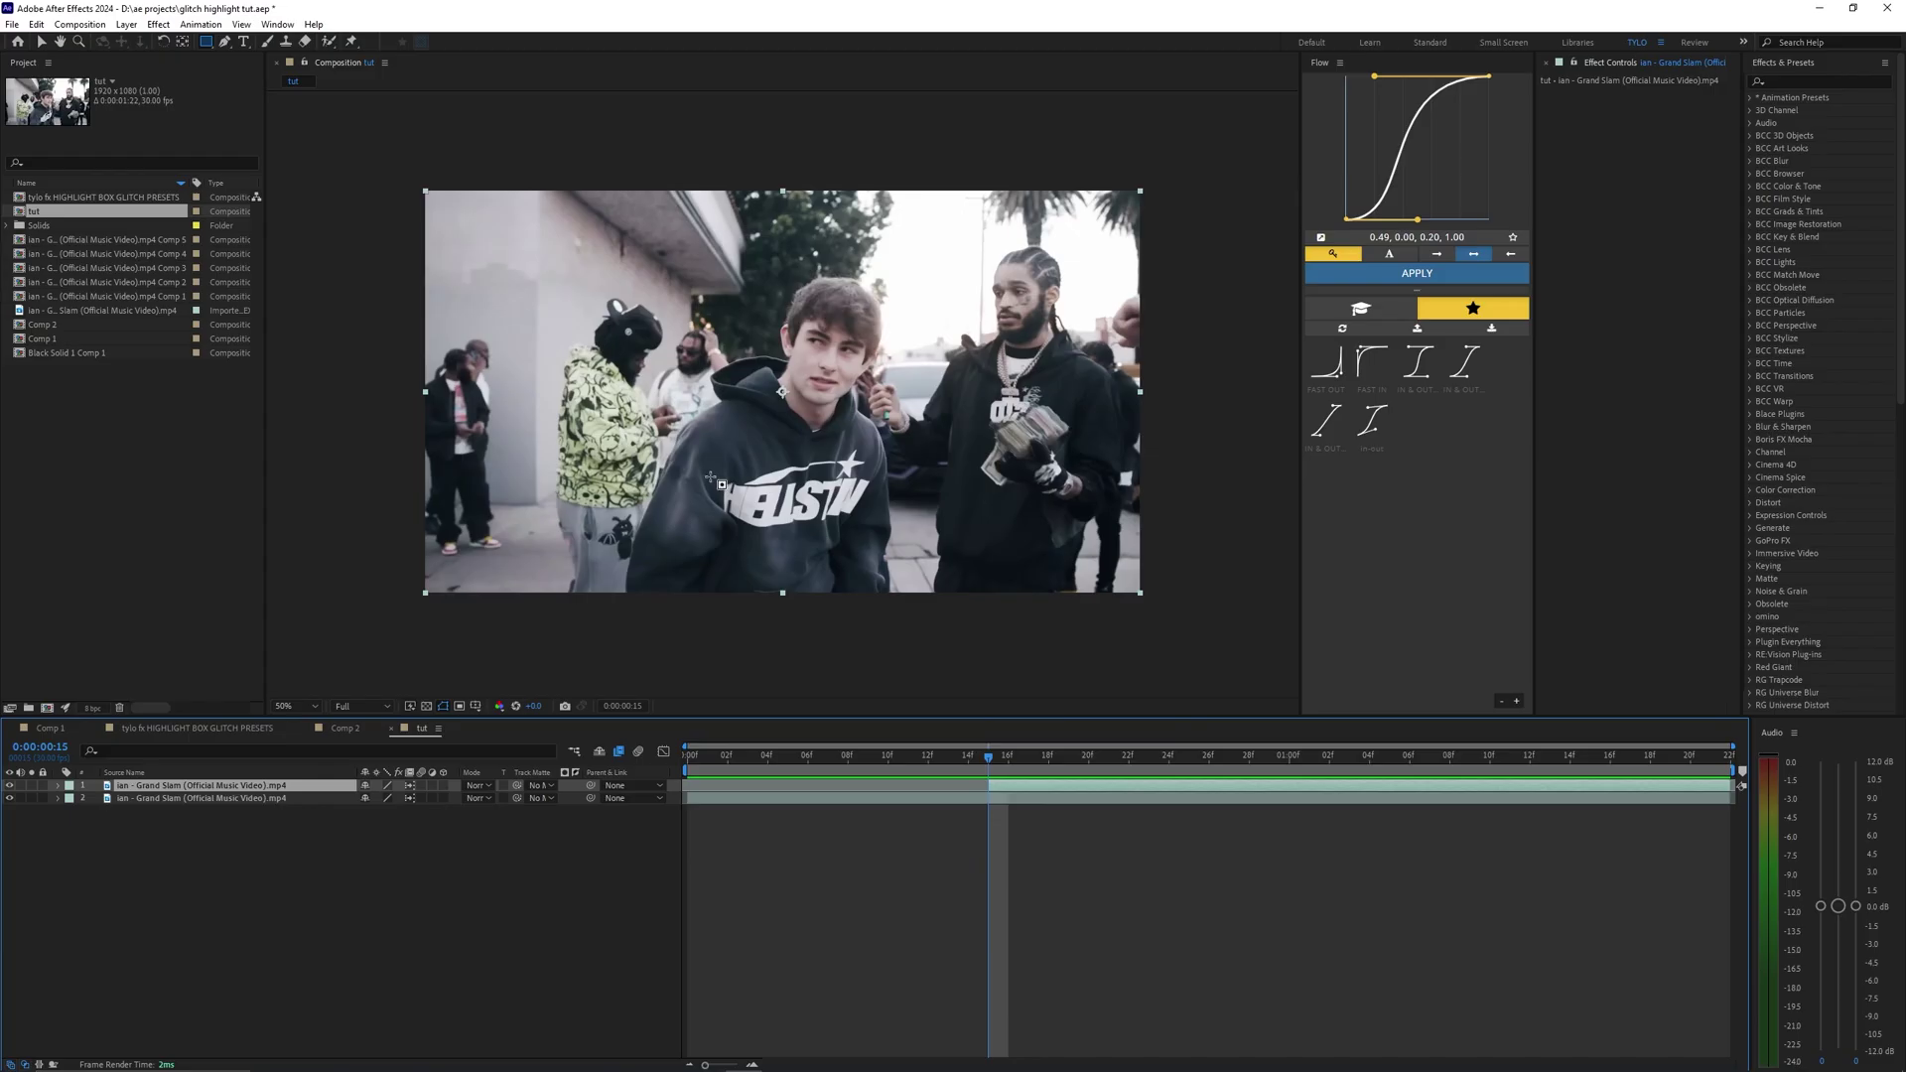
drag(706, 473, 731, 487)
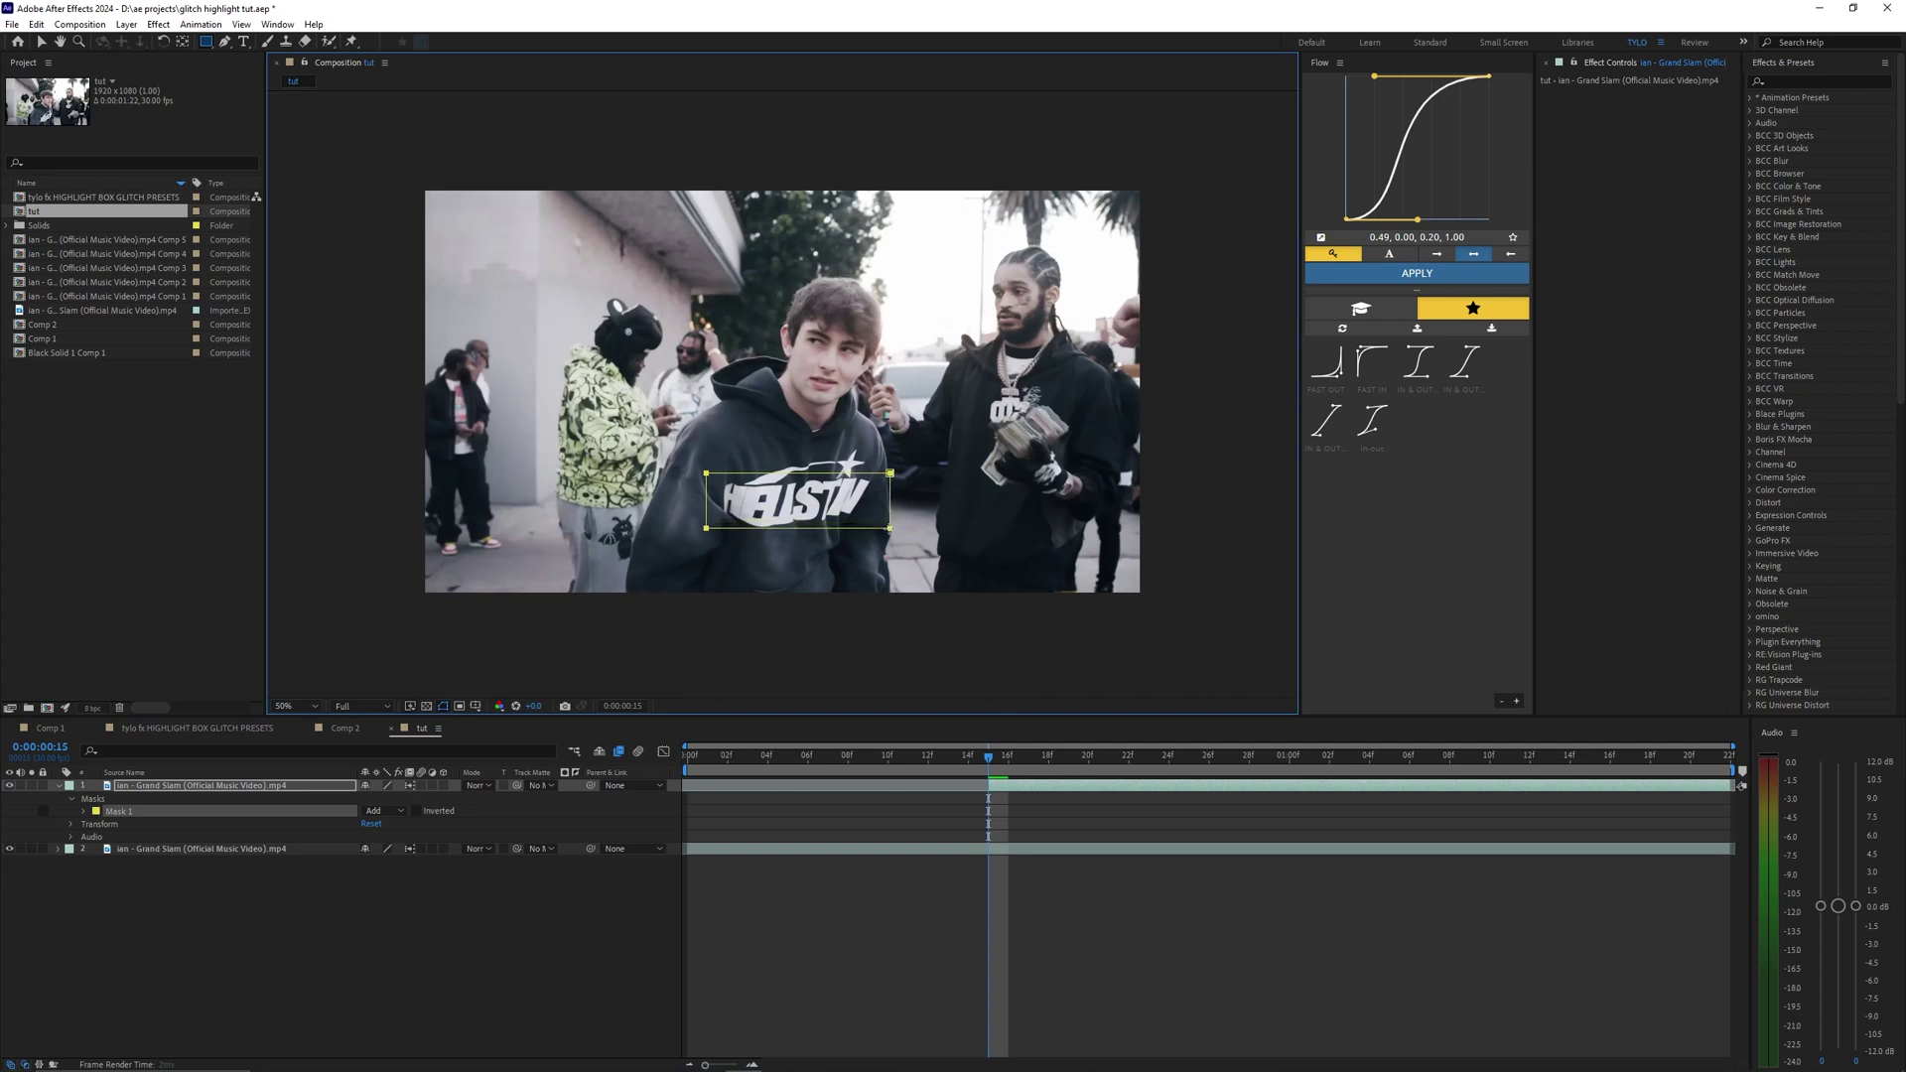
drag(891, 532, 886, 529)
Scale the masked logo layer to about 151% and place it over the torso of the man in the black hoodie
click(1009, 793)
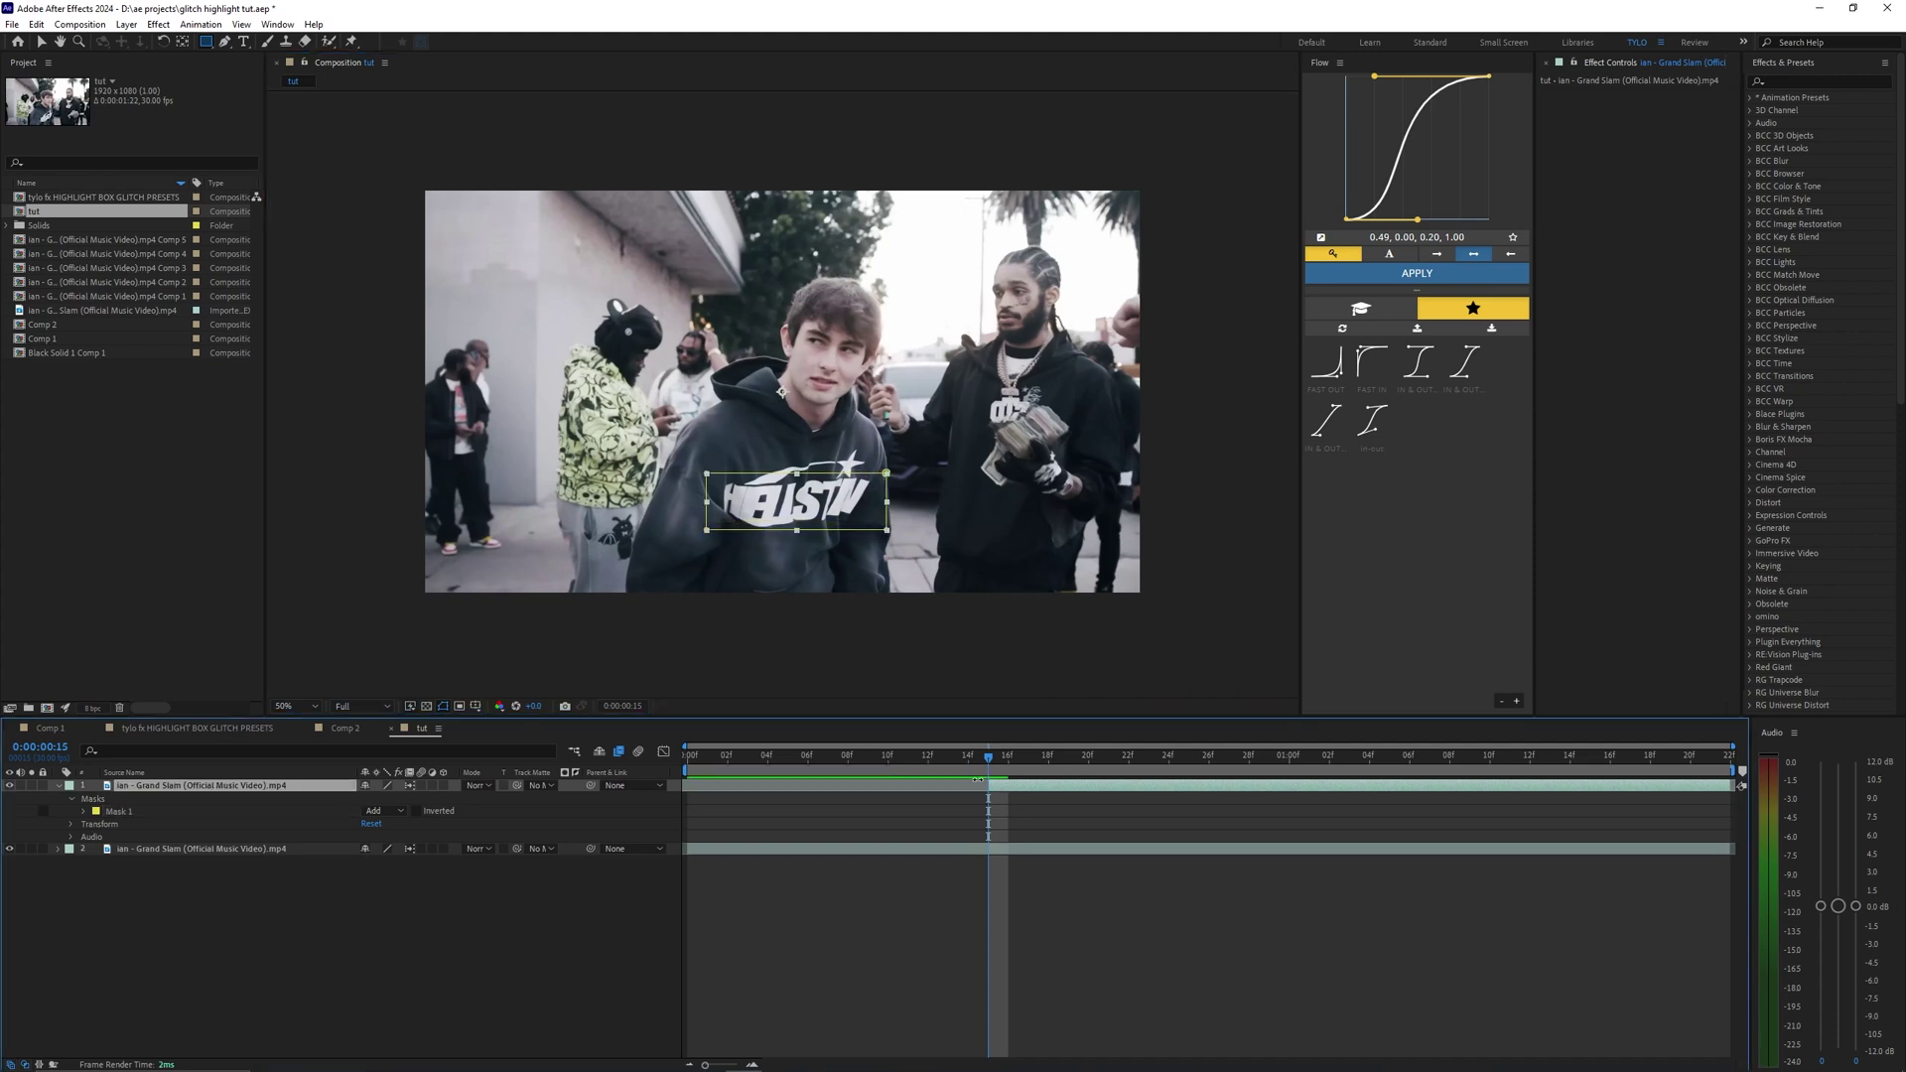
key(s)
drag(392, 804, 442, 804)
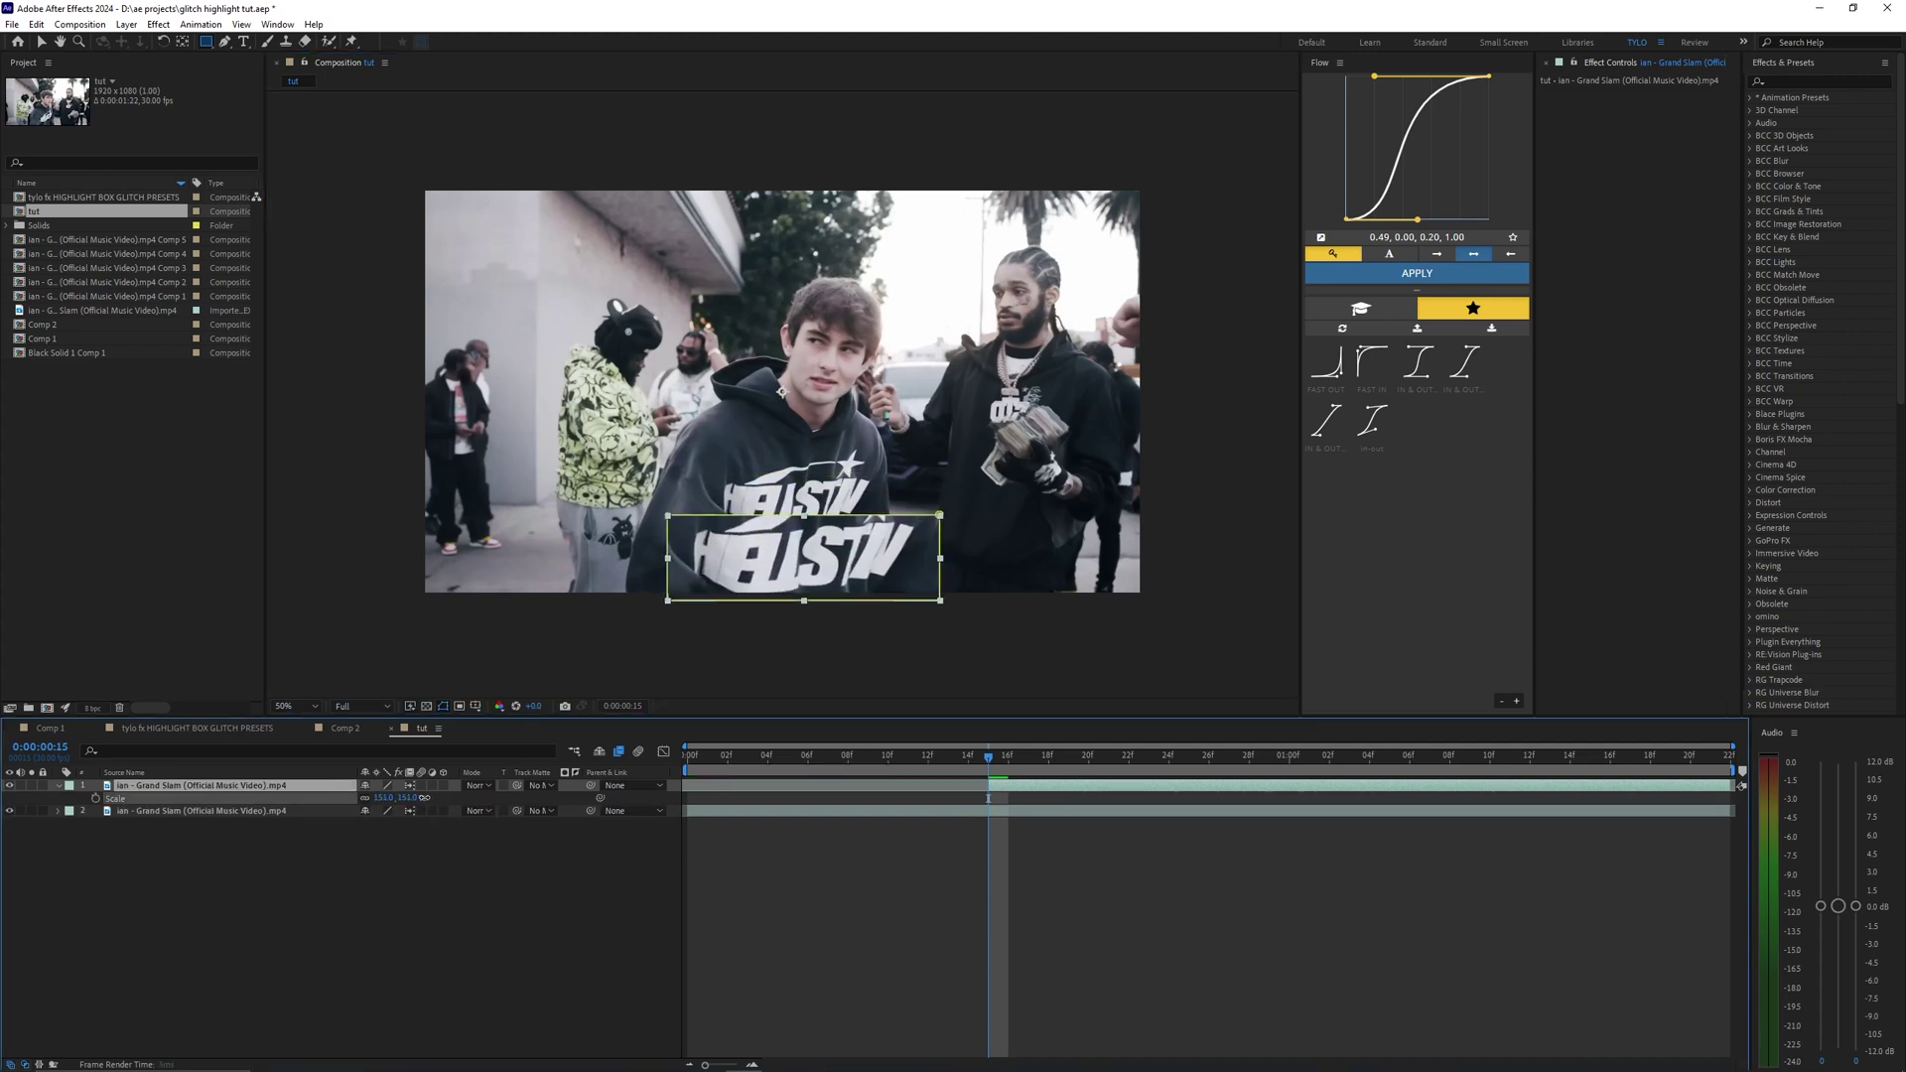
click(41, 43)
drag(696, 545, 870, 429)
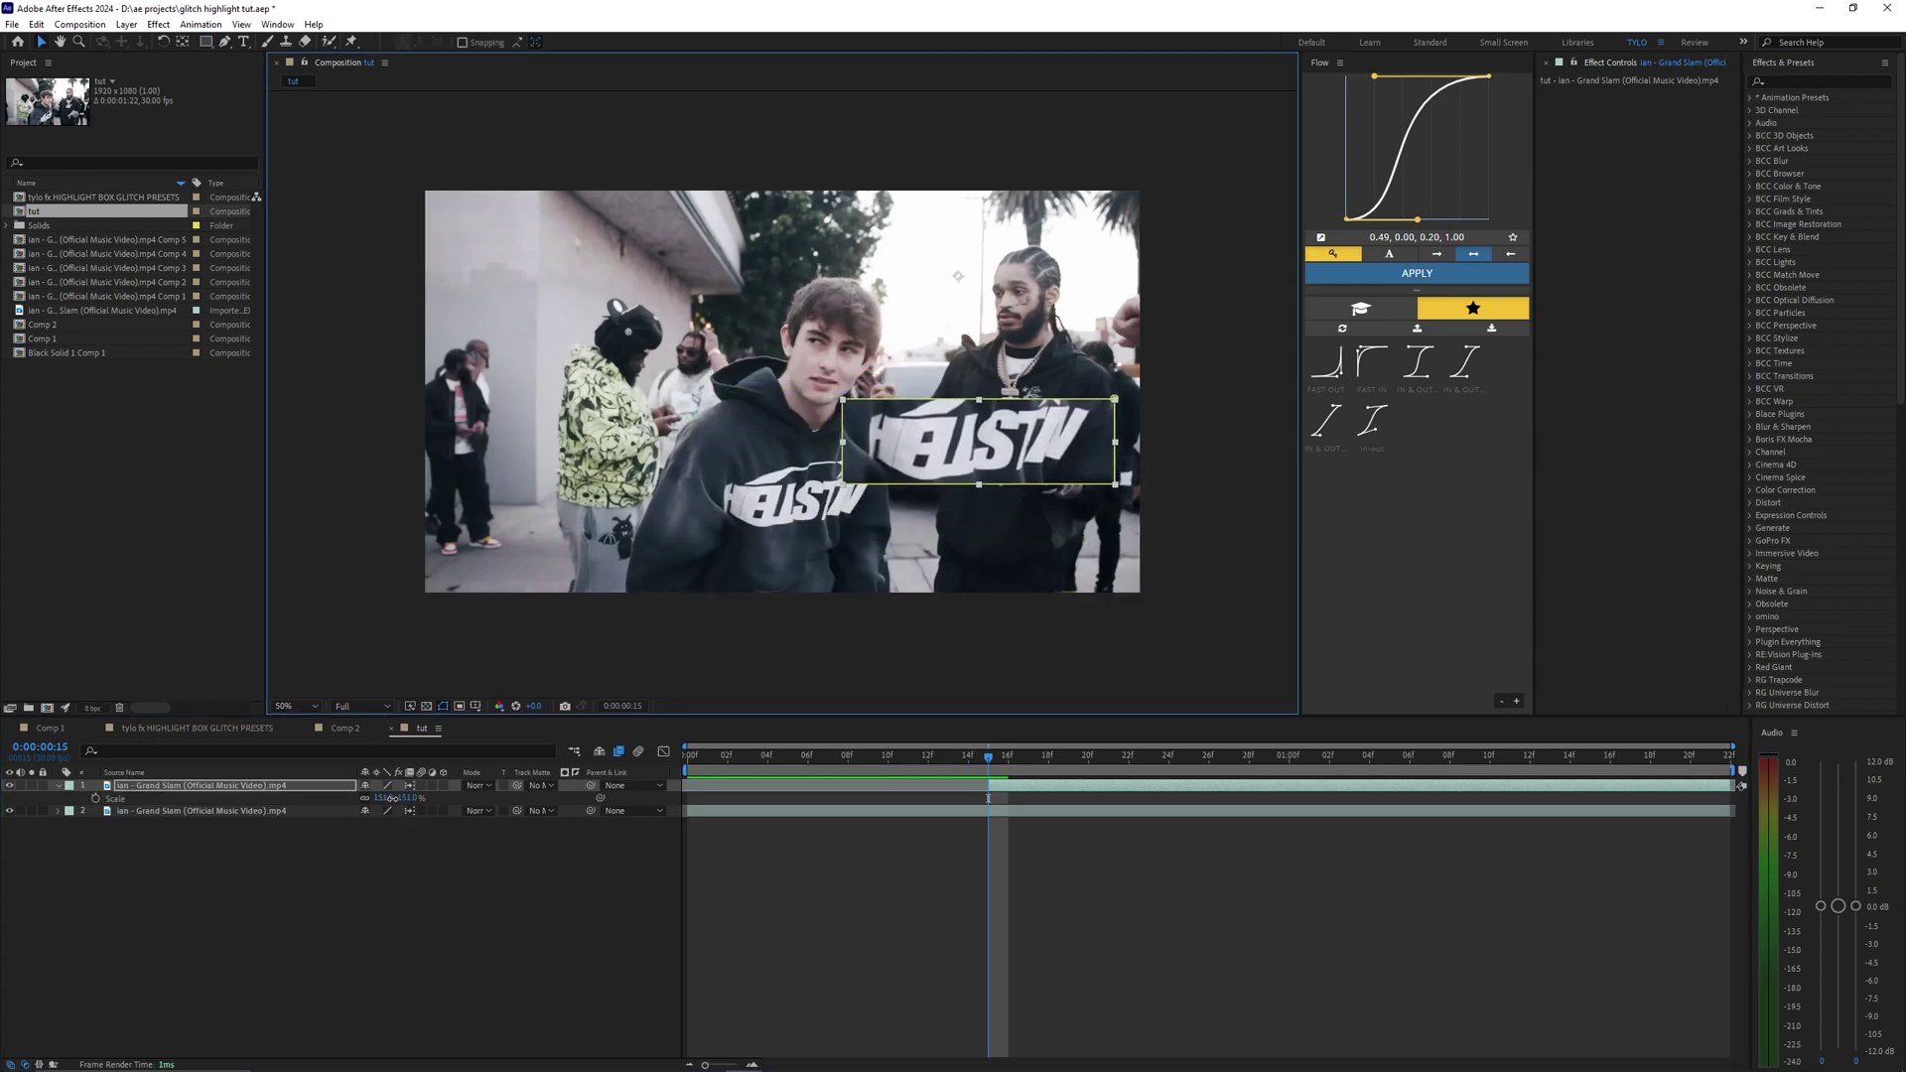
Try a larger logo cutout placed directly over the original hoodie print, and preview it
drag(392, 798, 408, 798)
drag(953, 449, 764, 491)
drag(372, 797, 368, 797)
click(976, 824)
key(space)
click(928, 756)
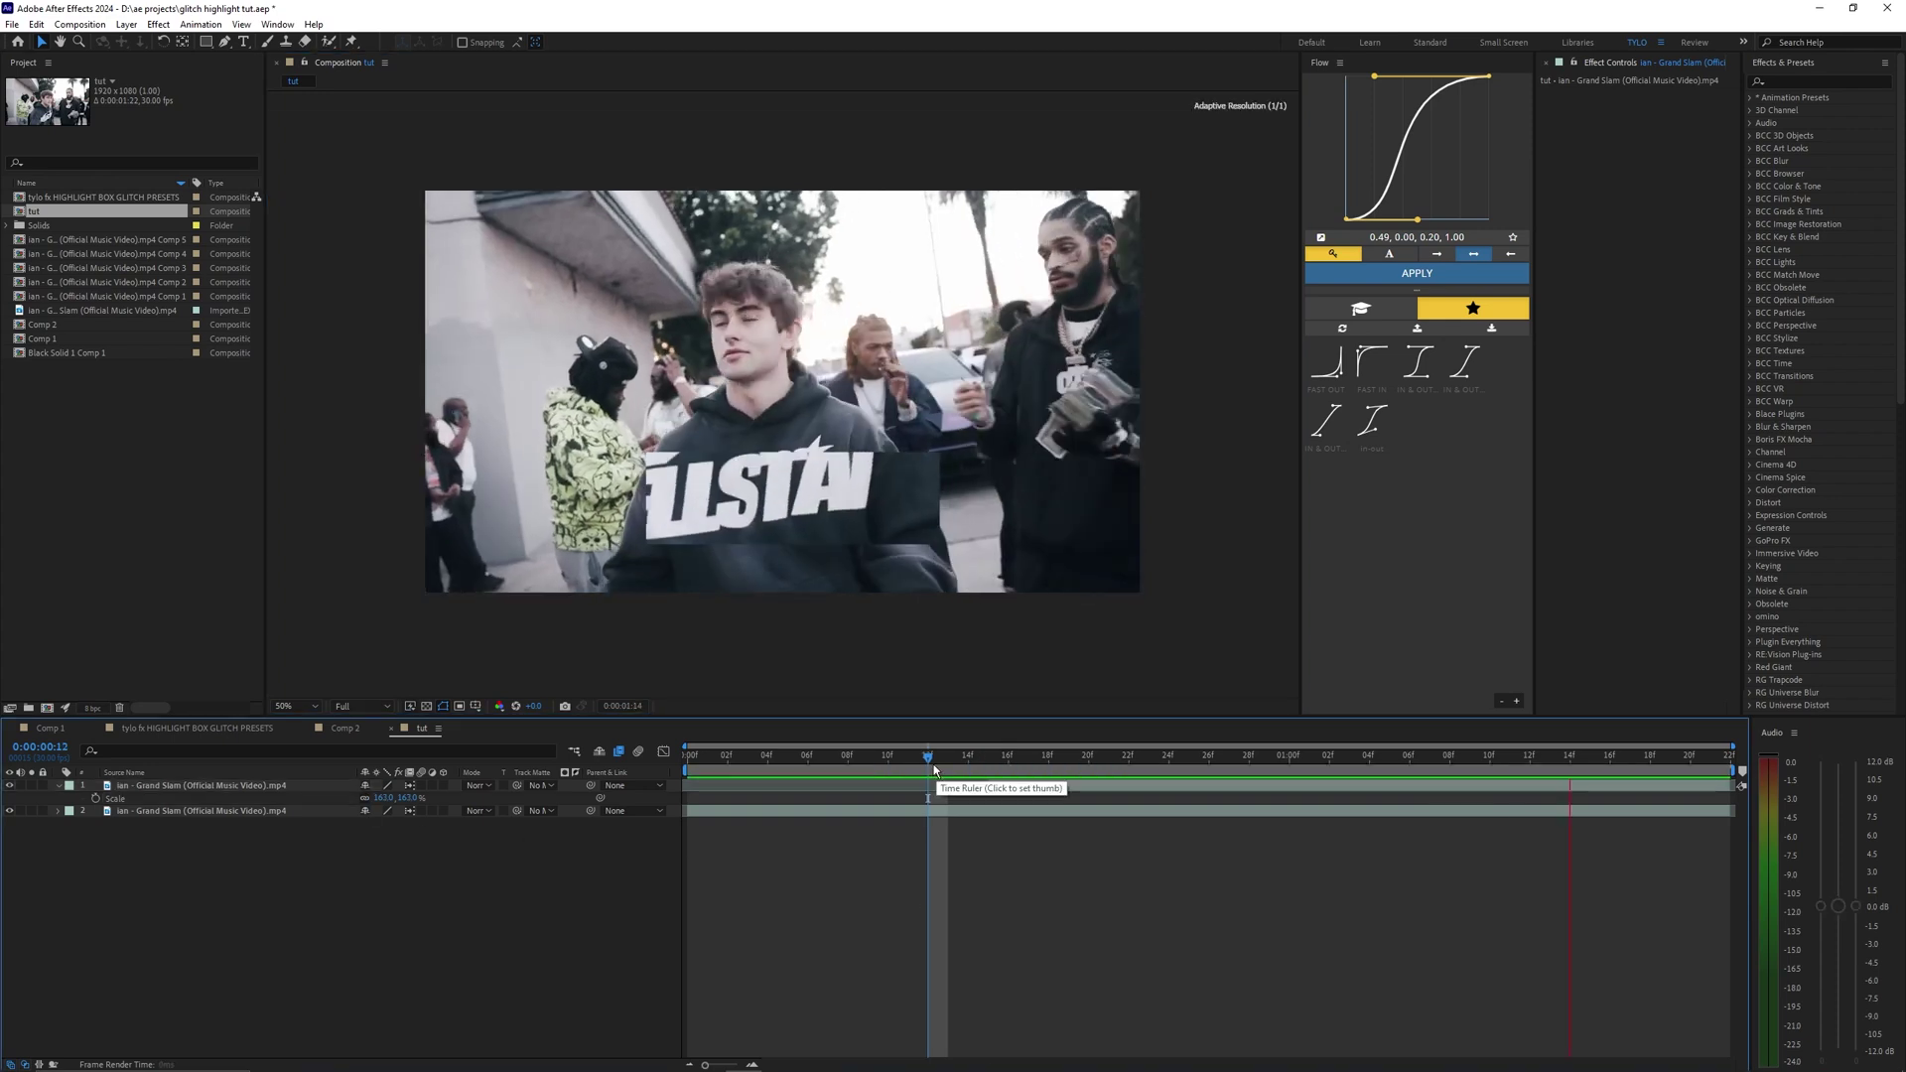
key(space)
Move the logo cutout back beside the original print and set its scale to 155%
drag(755, 497, 940, 450)
drag(375, 798, 367, 798)
mouse_move(913, 479)
mouse_down()
mouse_move(913, 521)
mouse_move(913, 496)
mouse_up()
click(1007, 795)
Preview the clip to check how the logo cutout looks over the footage
key(space)
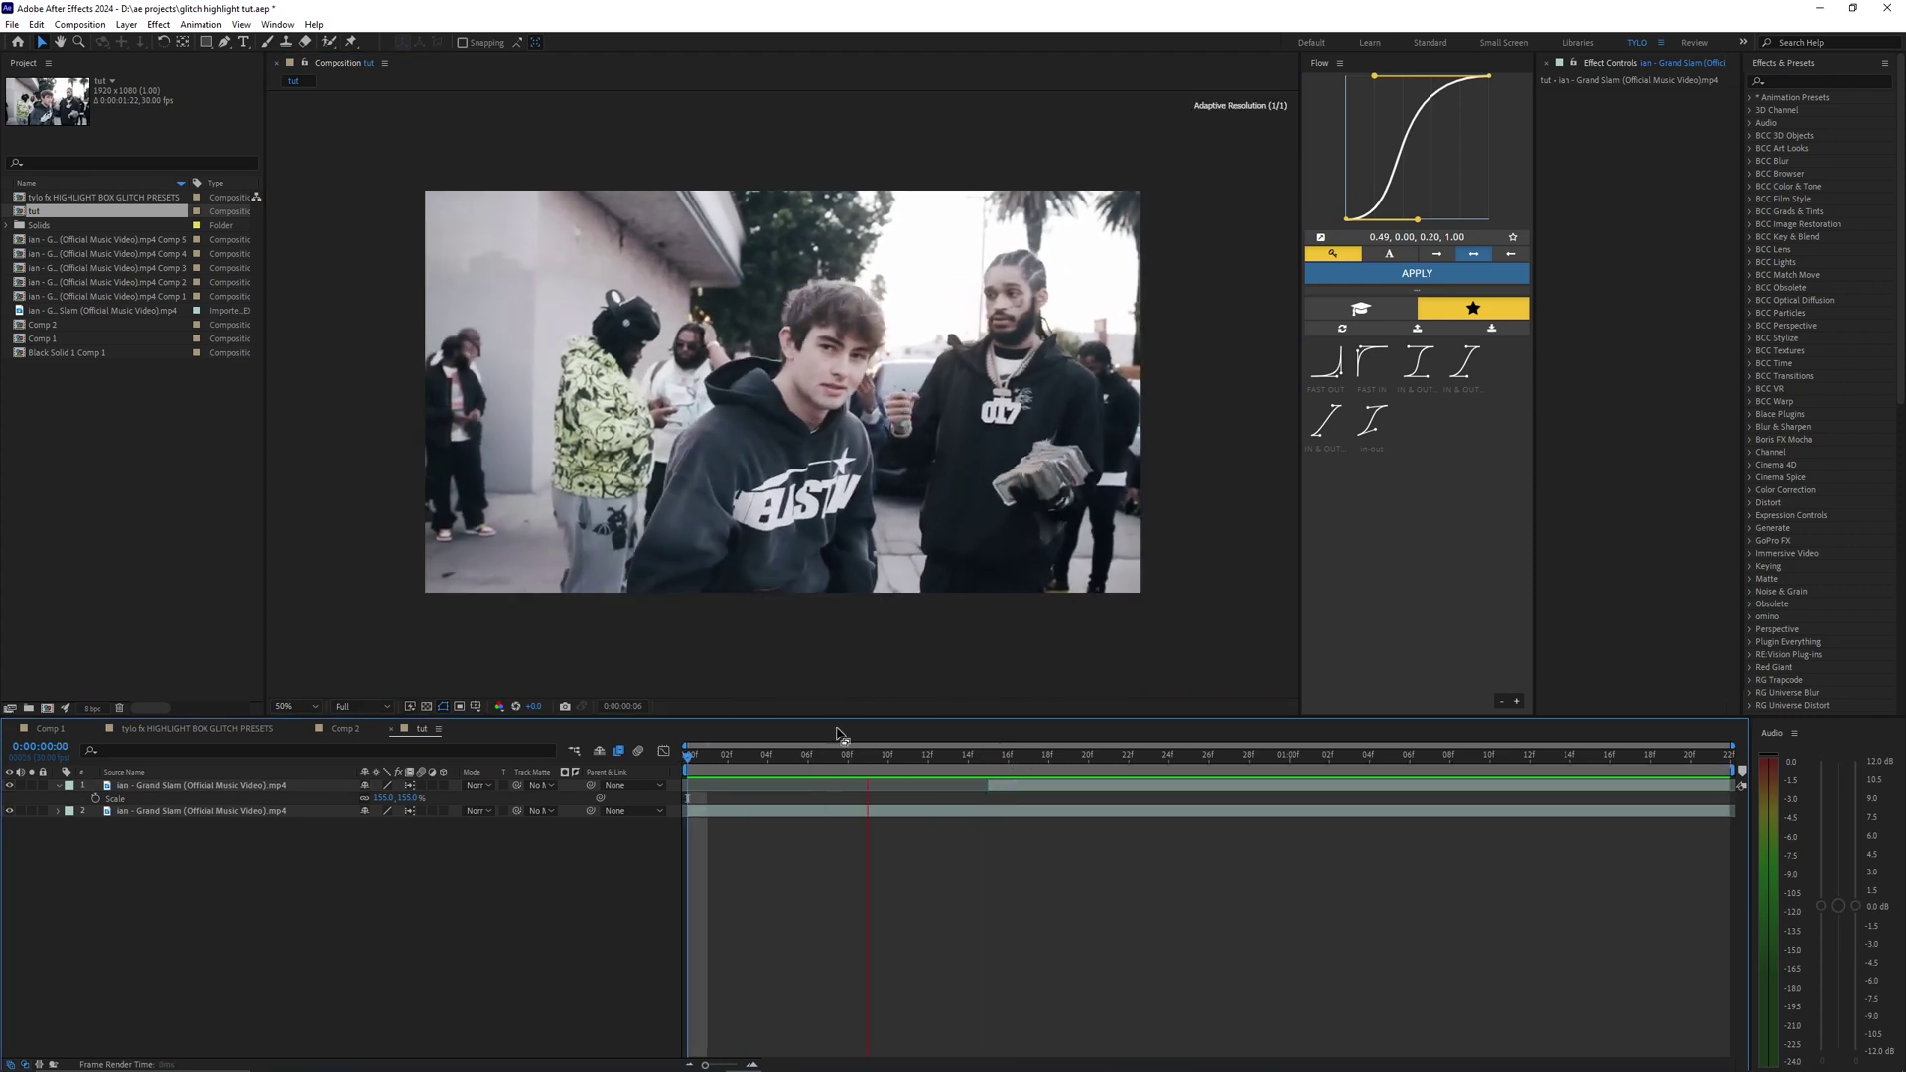
key(space)
key(space)
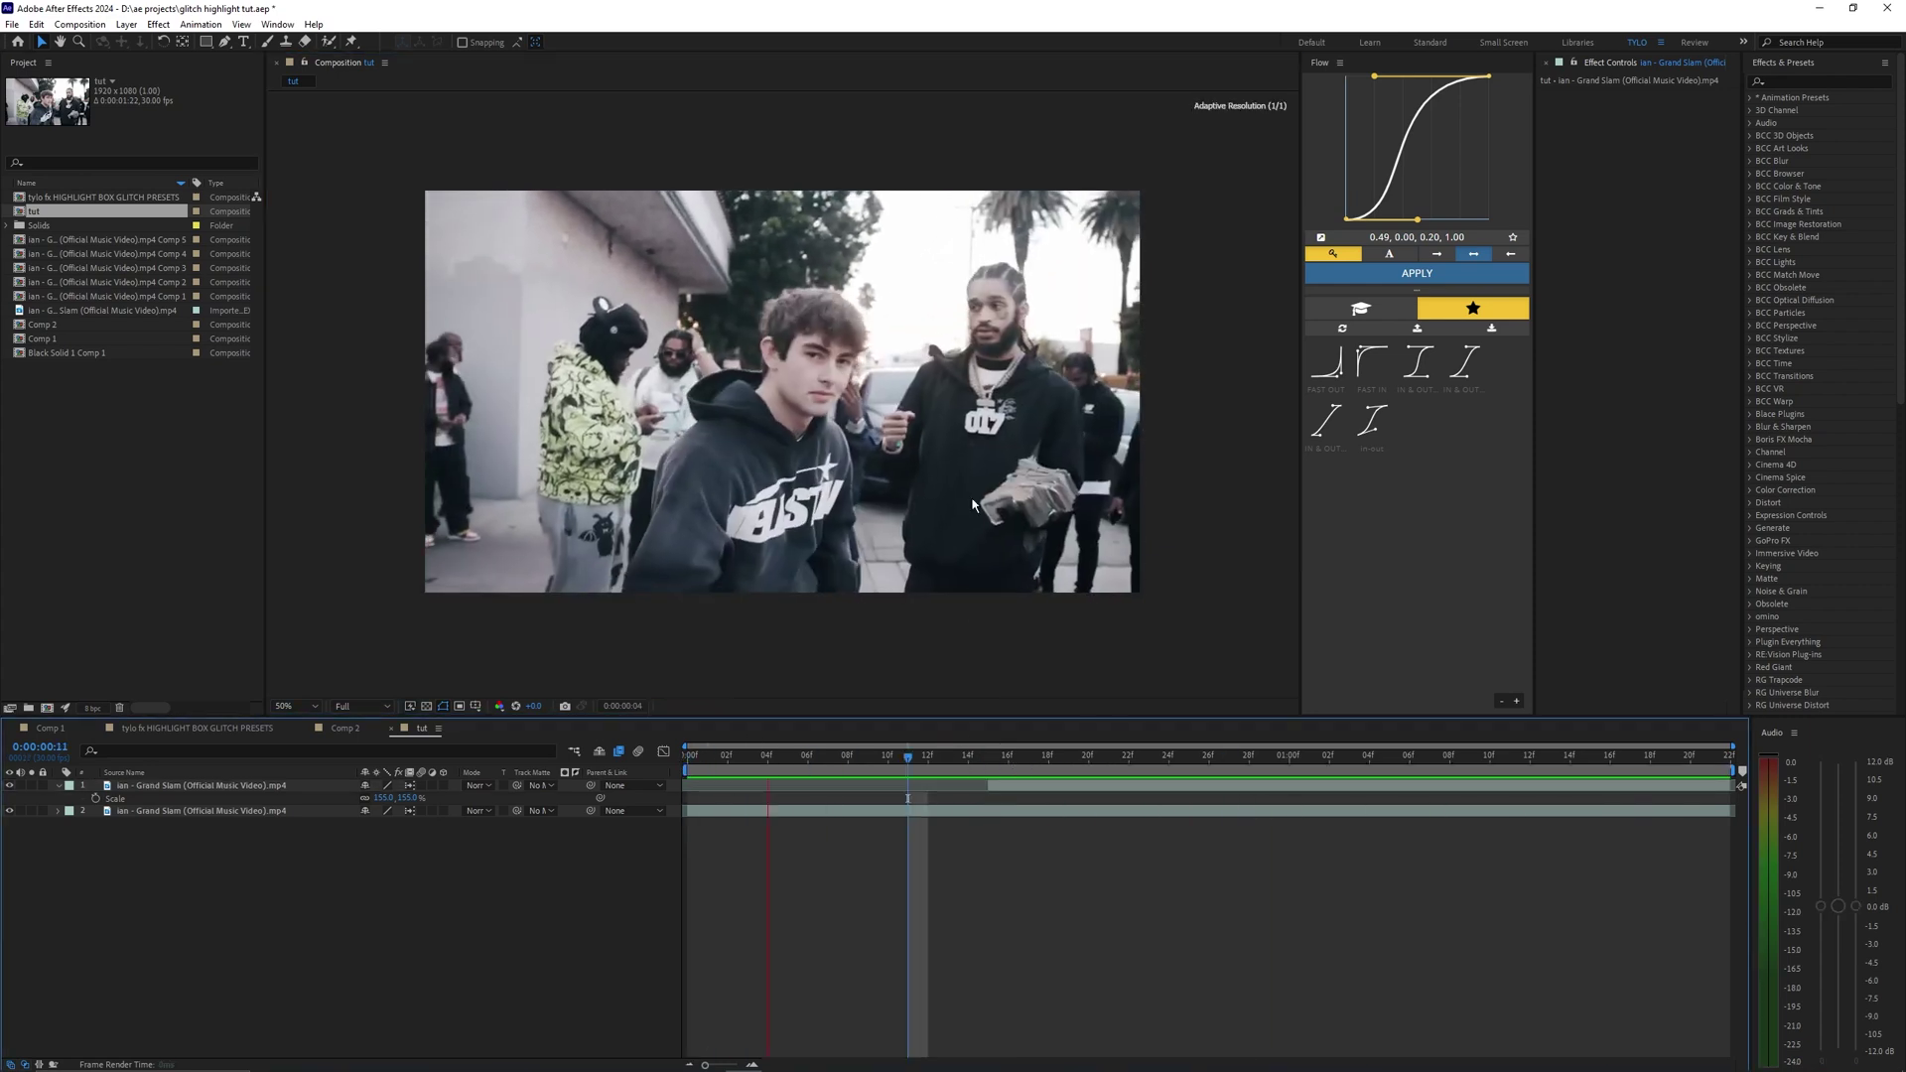
key(space)
key(space)
click(985, 784)
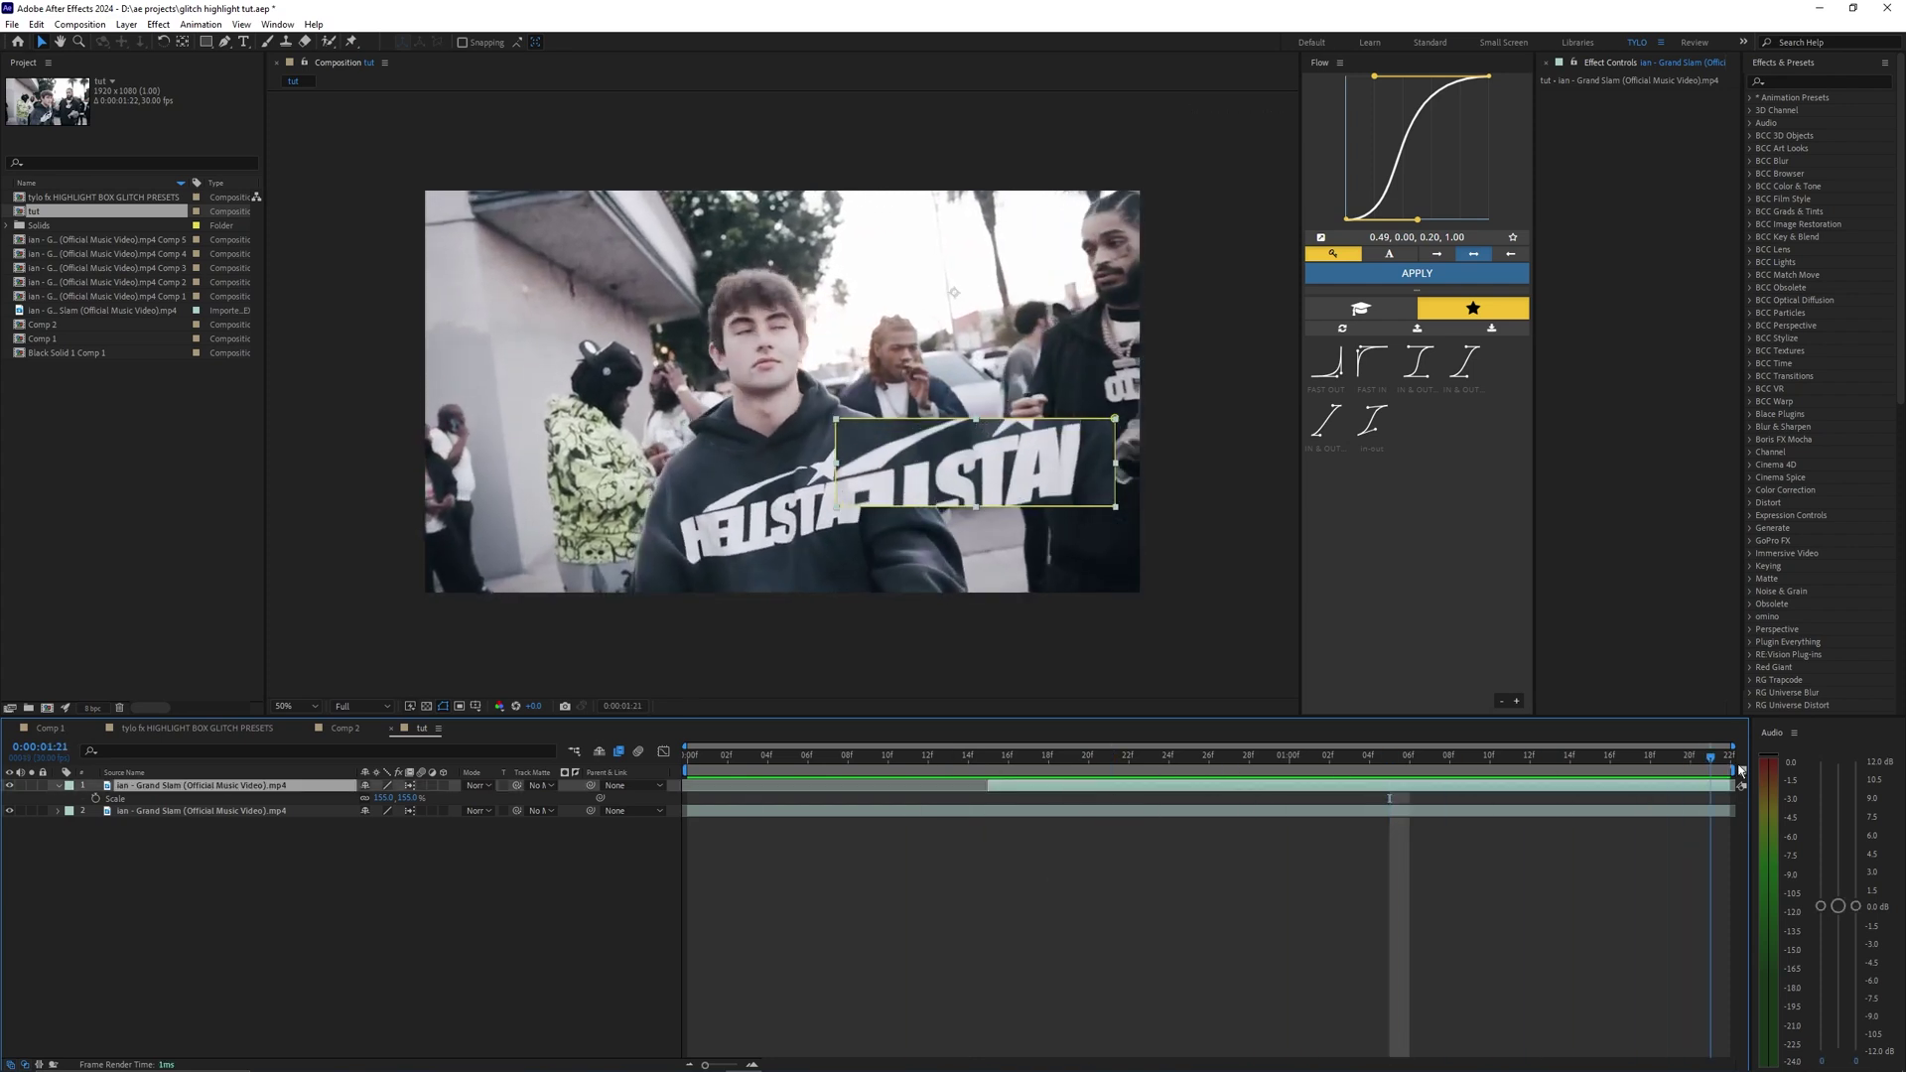
drag(1039, 758, 1313, 735)
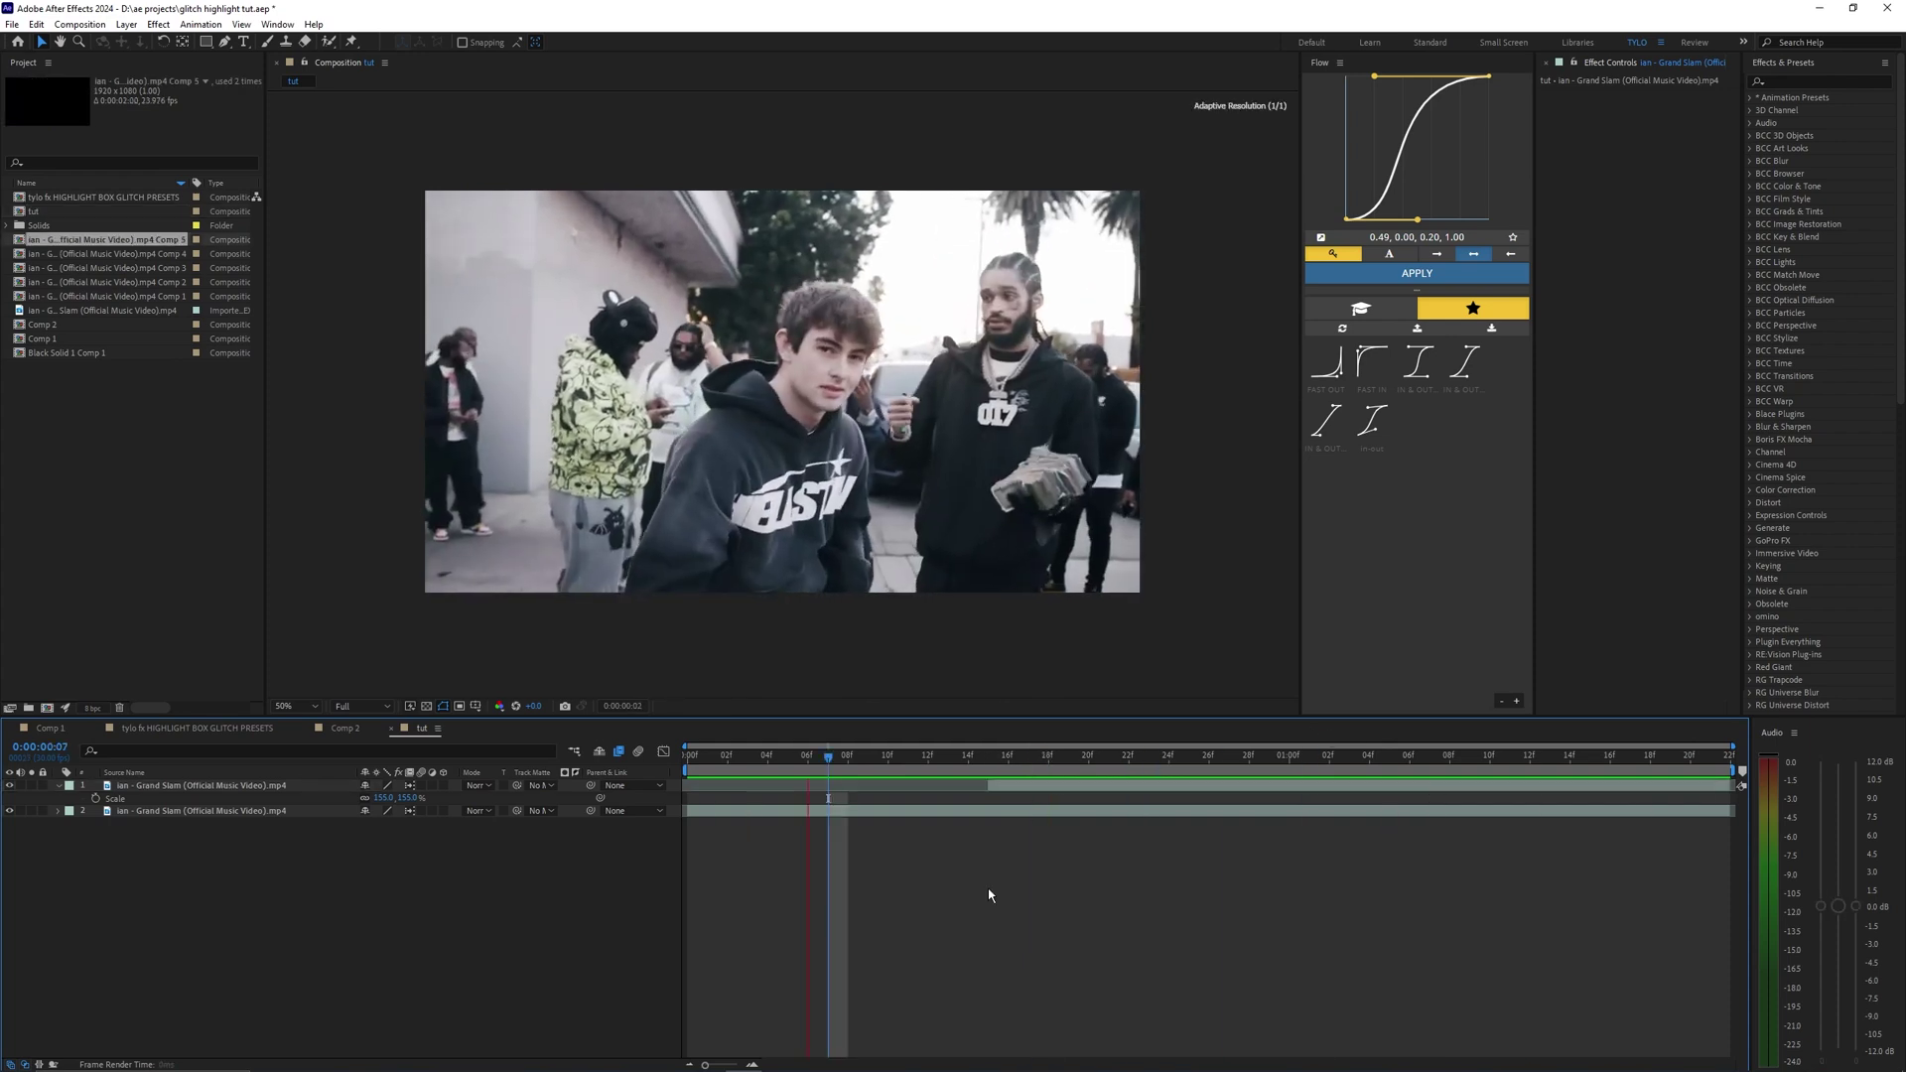
key(space)
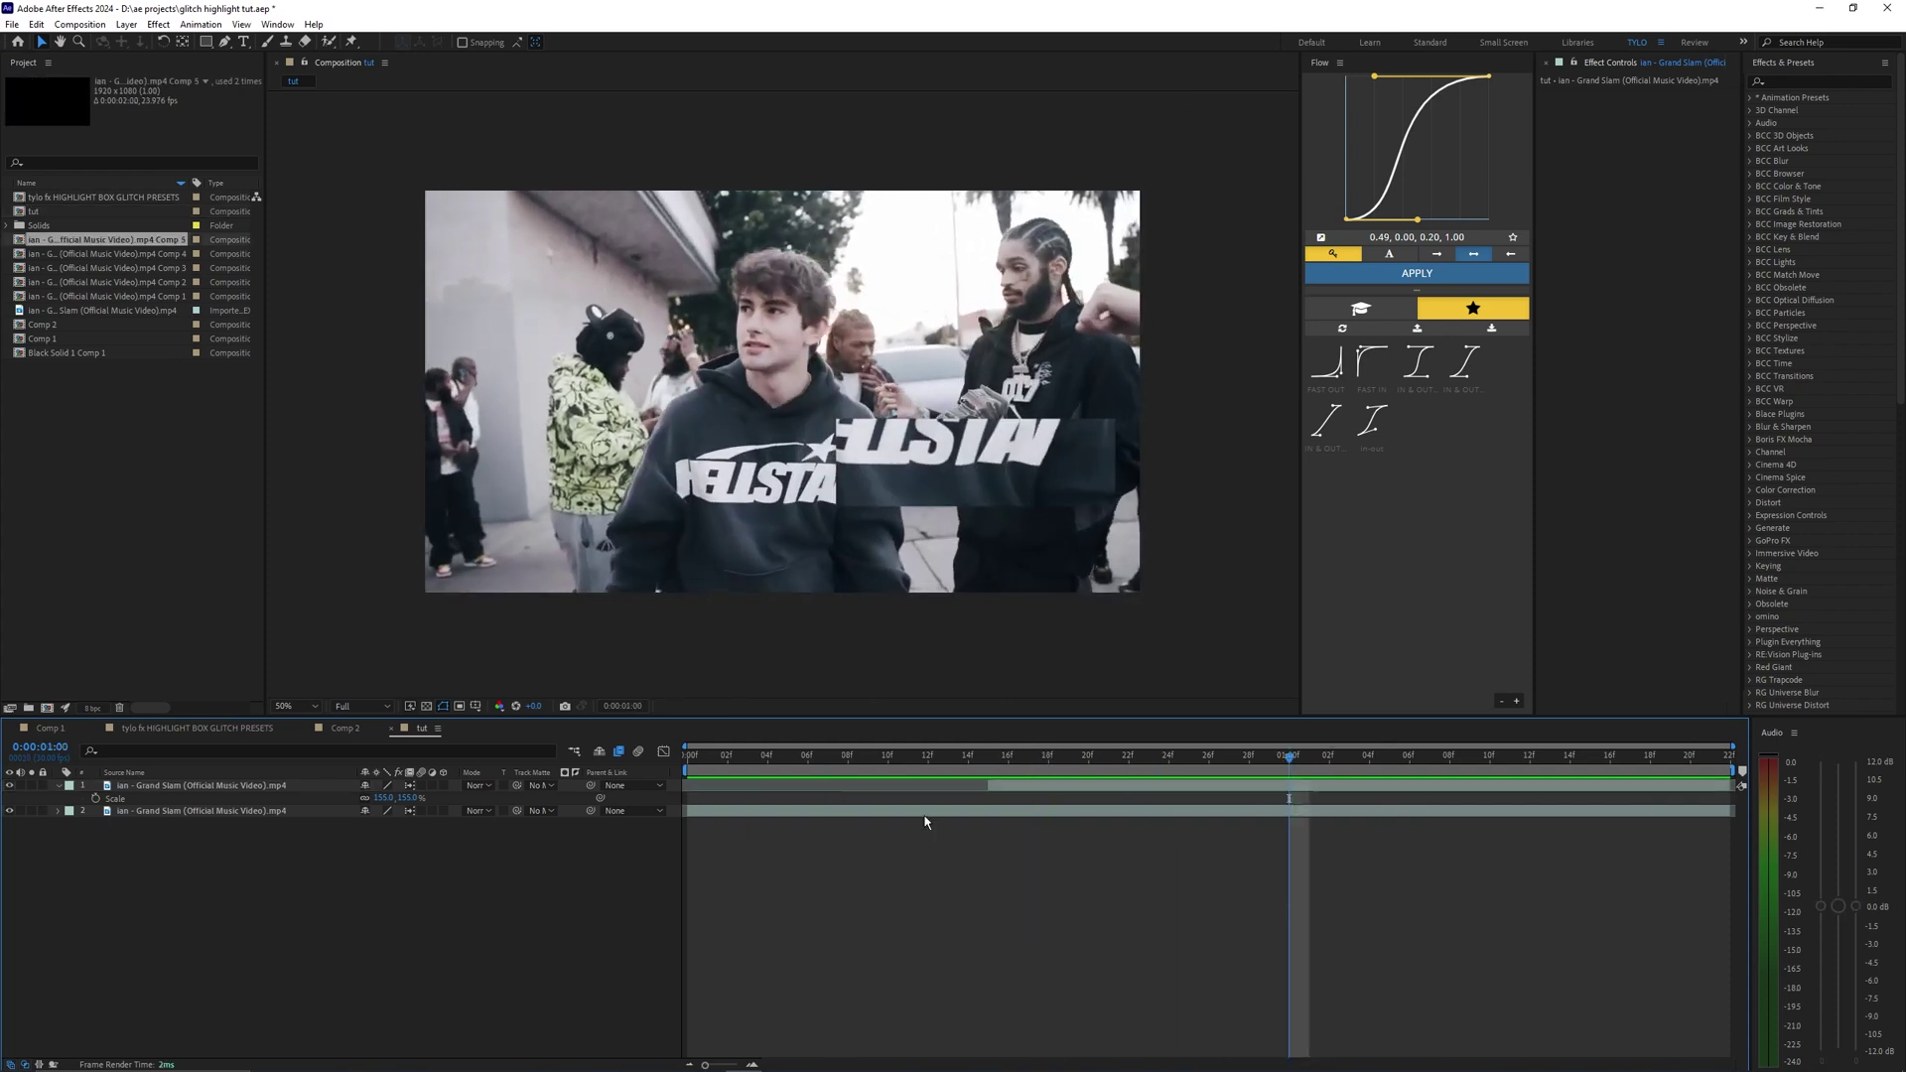
Duplicate the masked logo layer and trim the new copy to start at frame 17
click(989, 760)
click(1020, 787)
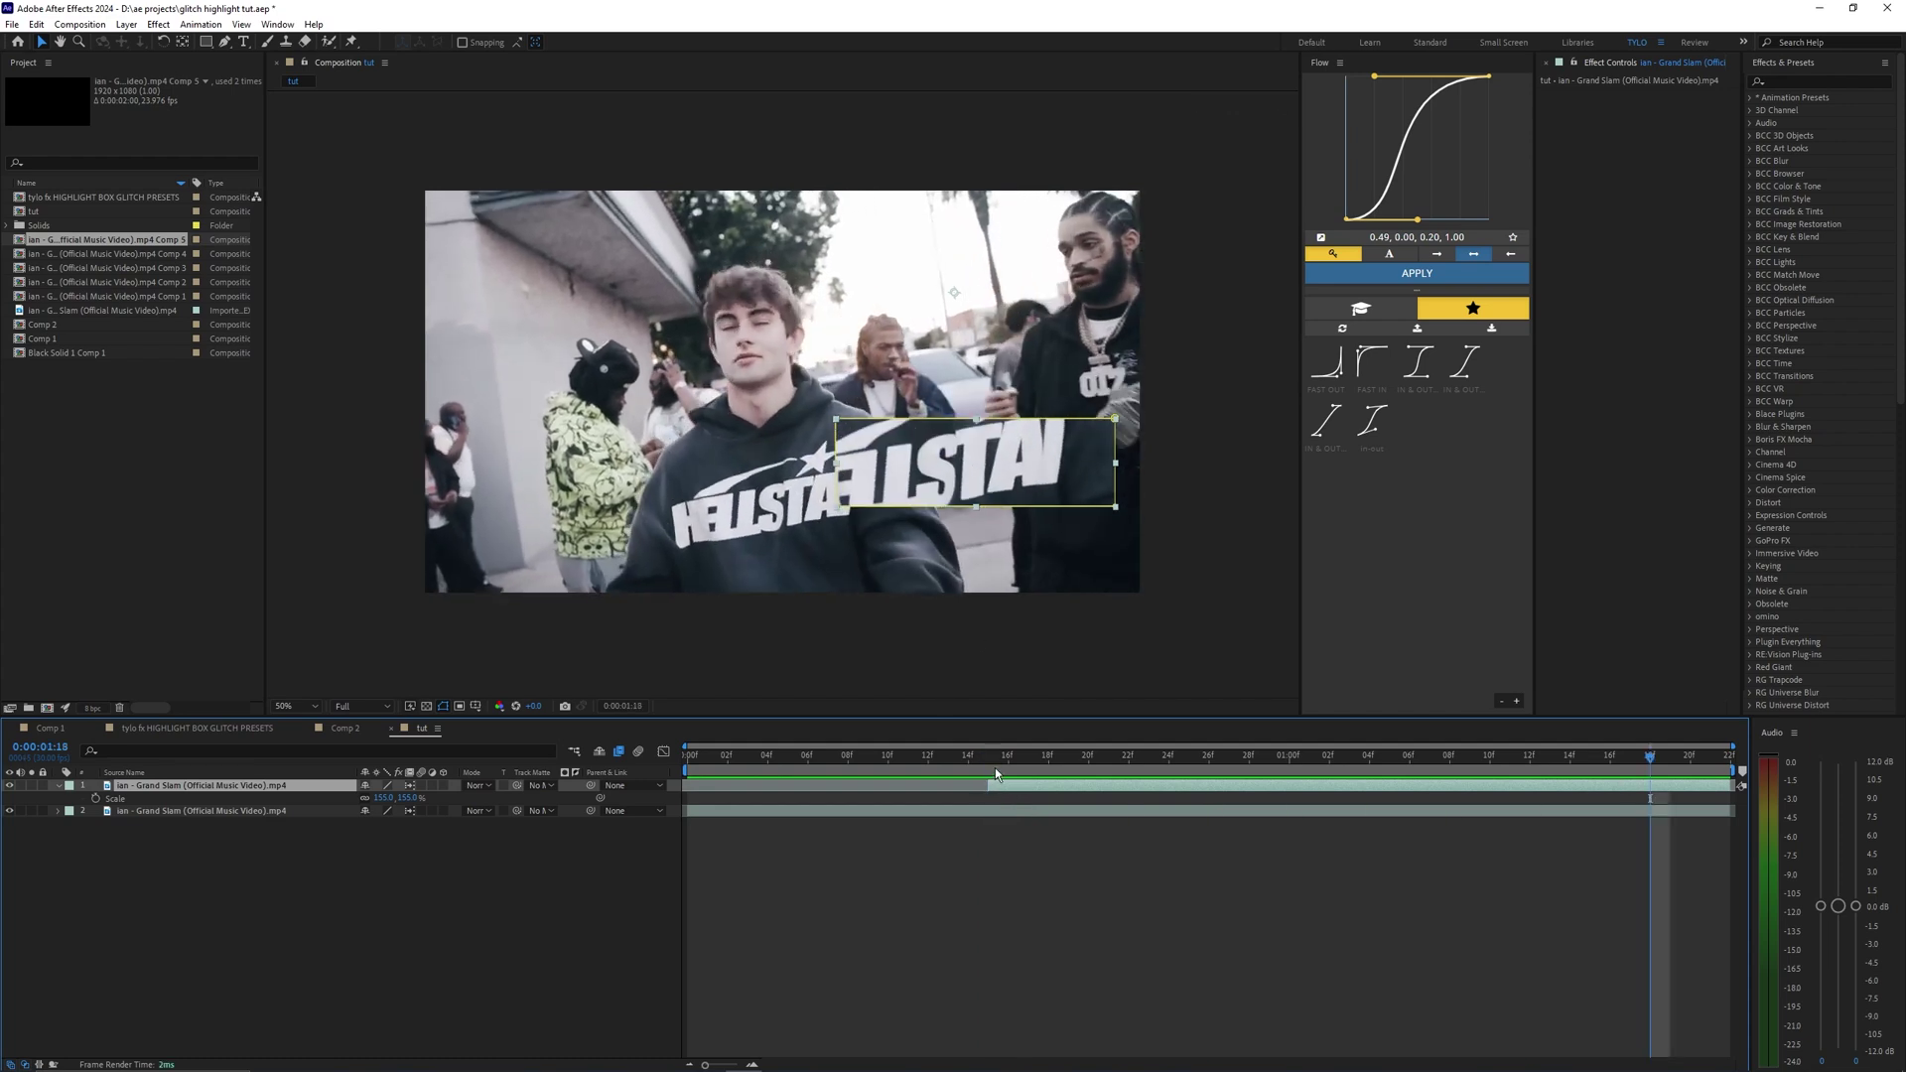
key(space)
key(ctrl+shift+d)
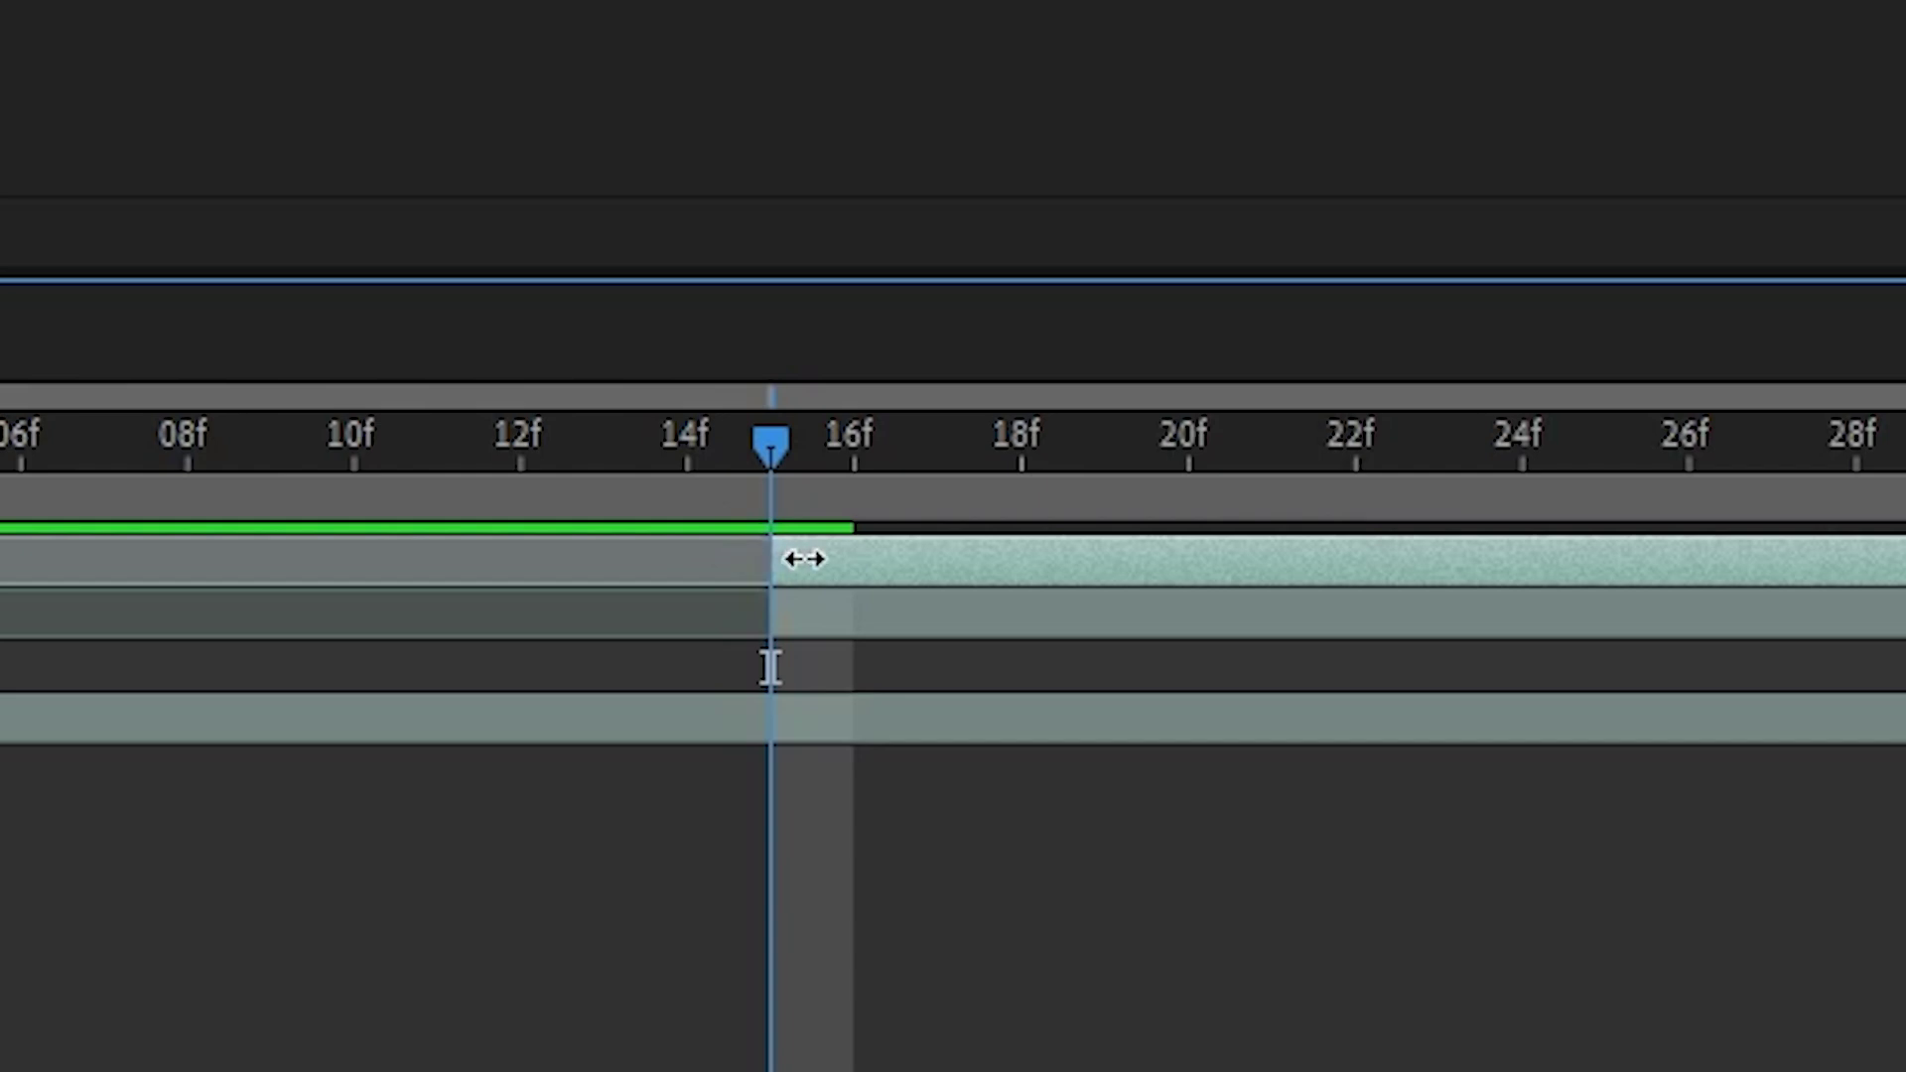
drag(804, 559, 946, 562)
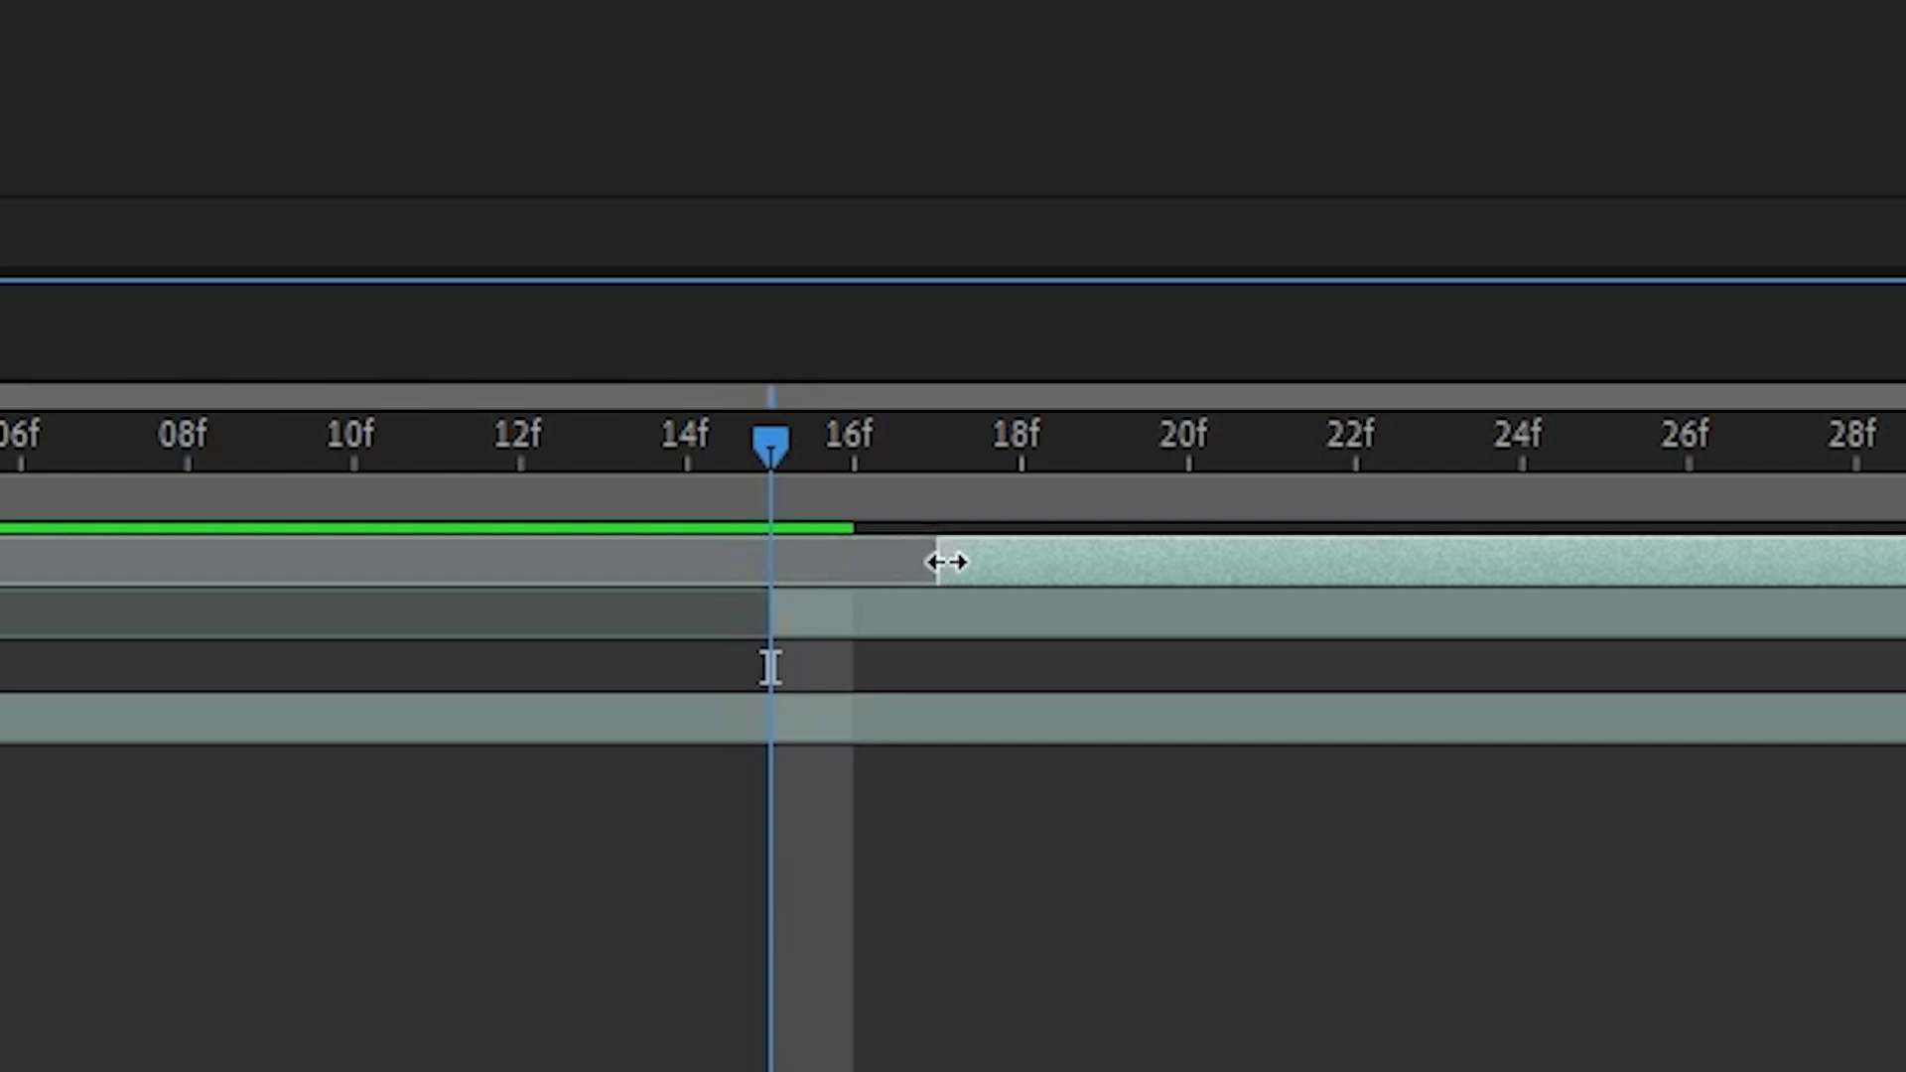
click(936, 447)
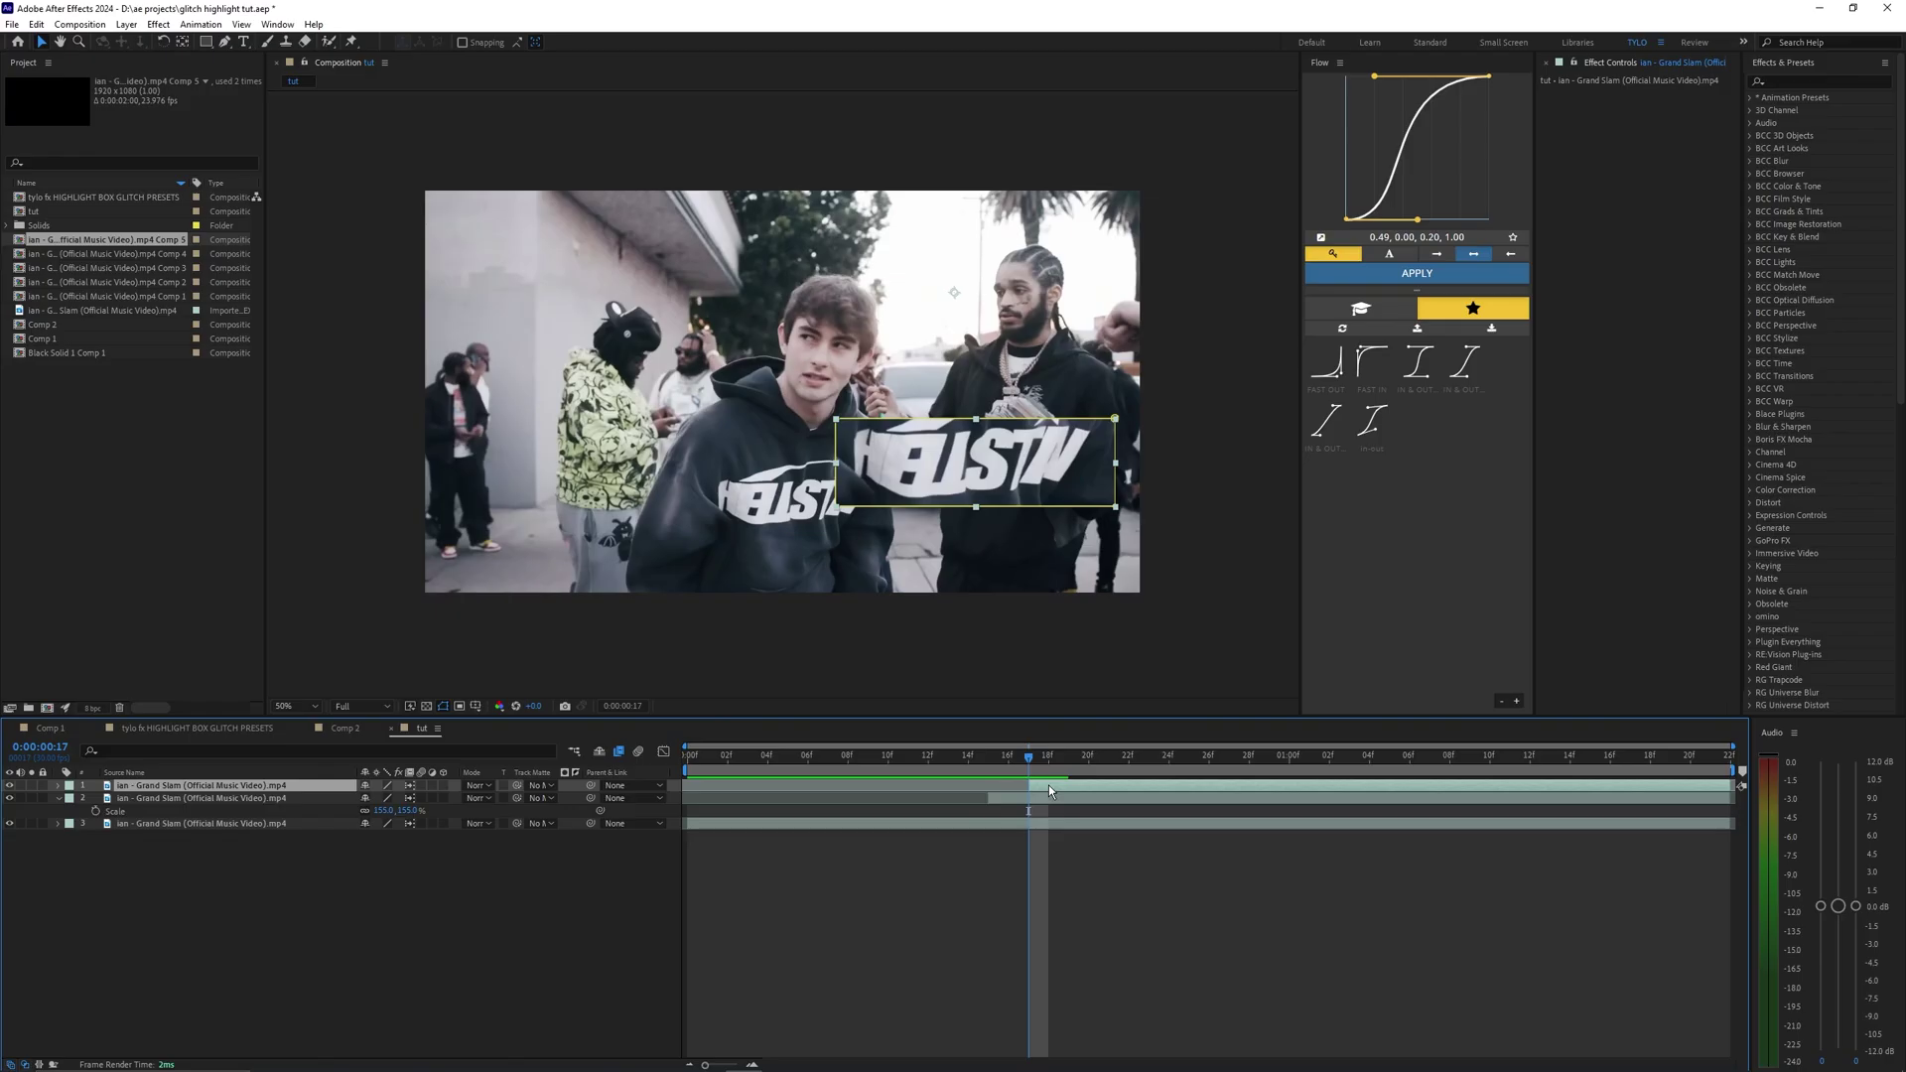
Scale the new logo cutout to 188%, offset it up and right from the first one, and preview it
key(s)
drag(382, 799, 415, 798)
drag(931, 501, 1002, 418)
key(space)
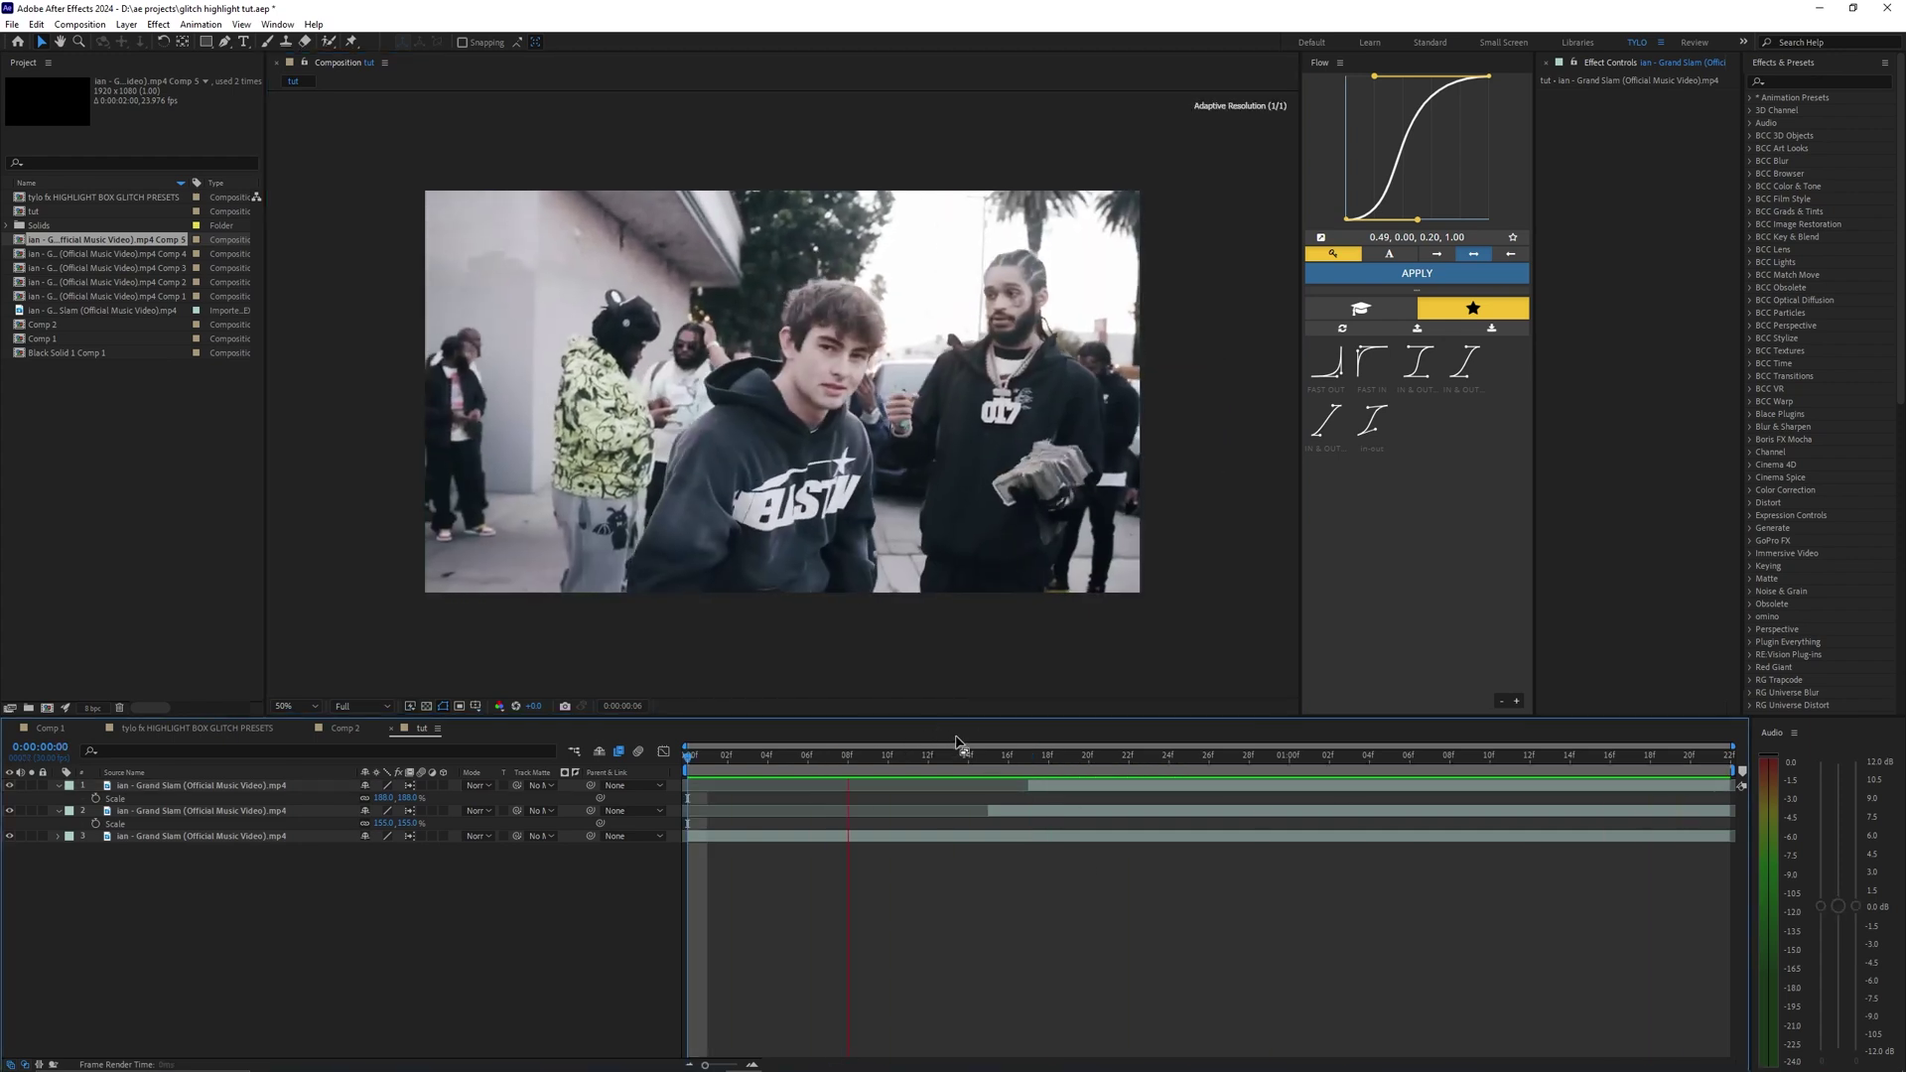
click(1032, 837)
Duplicate the larger logo layer, move the copy up and left, and delete its mask
click(1098, 786)
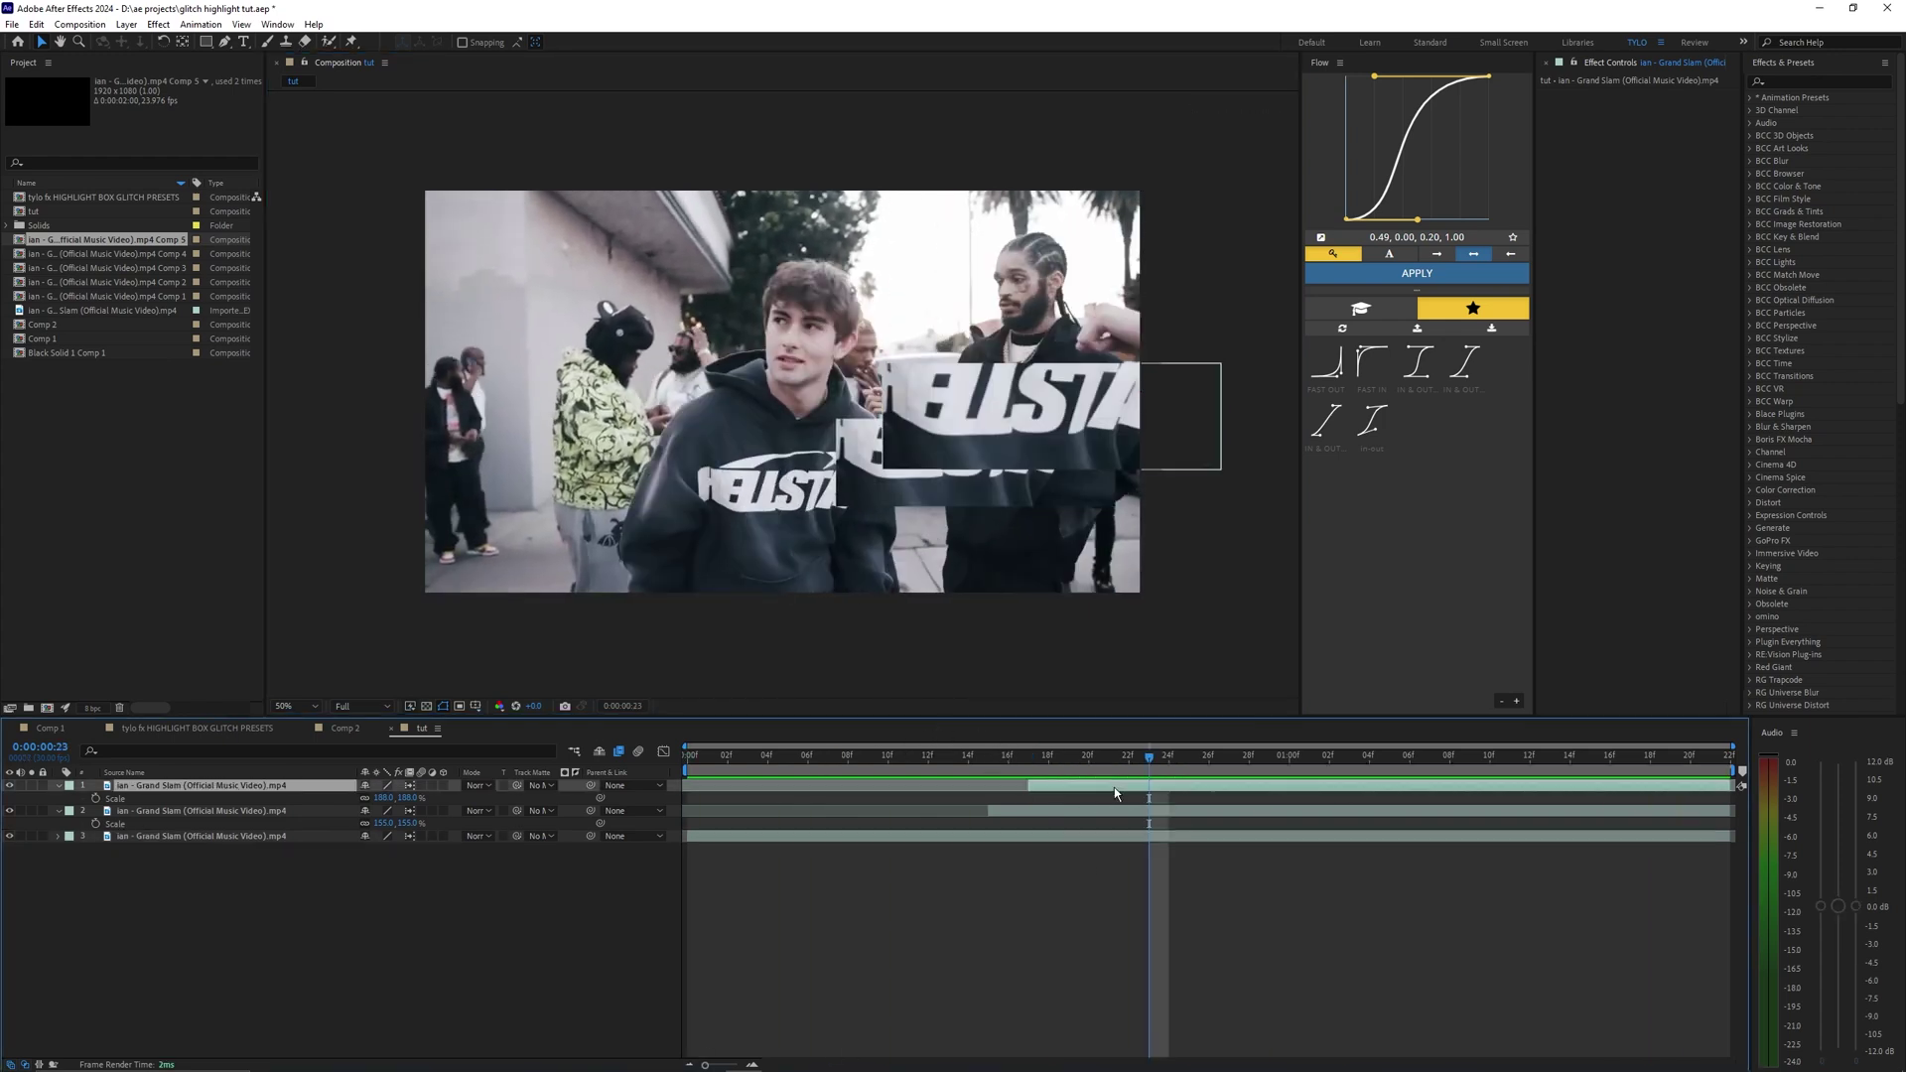
key(ctrl+d)
click(1088, 759)
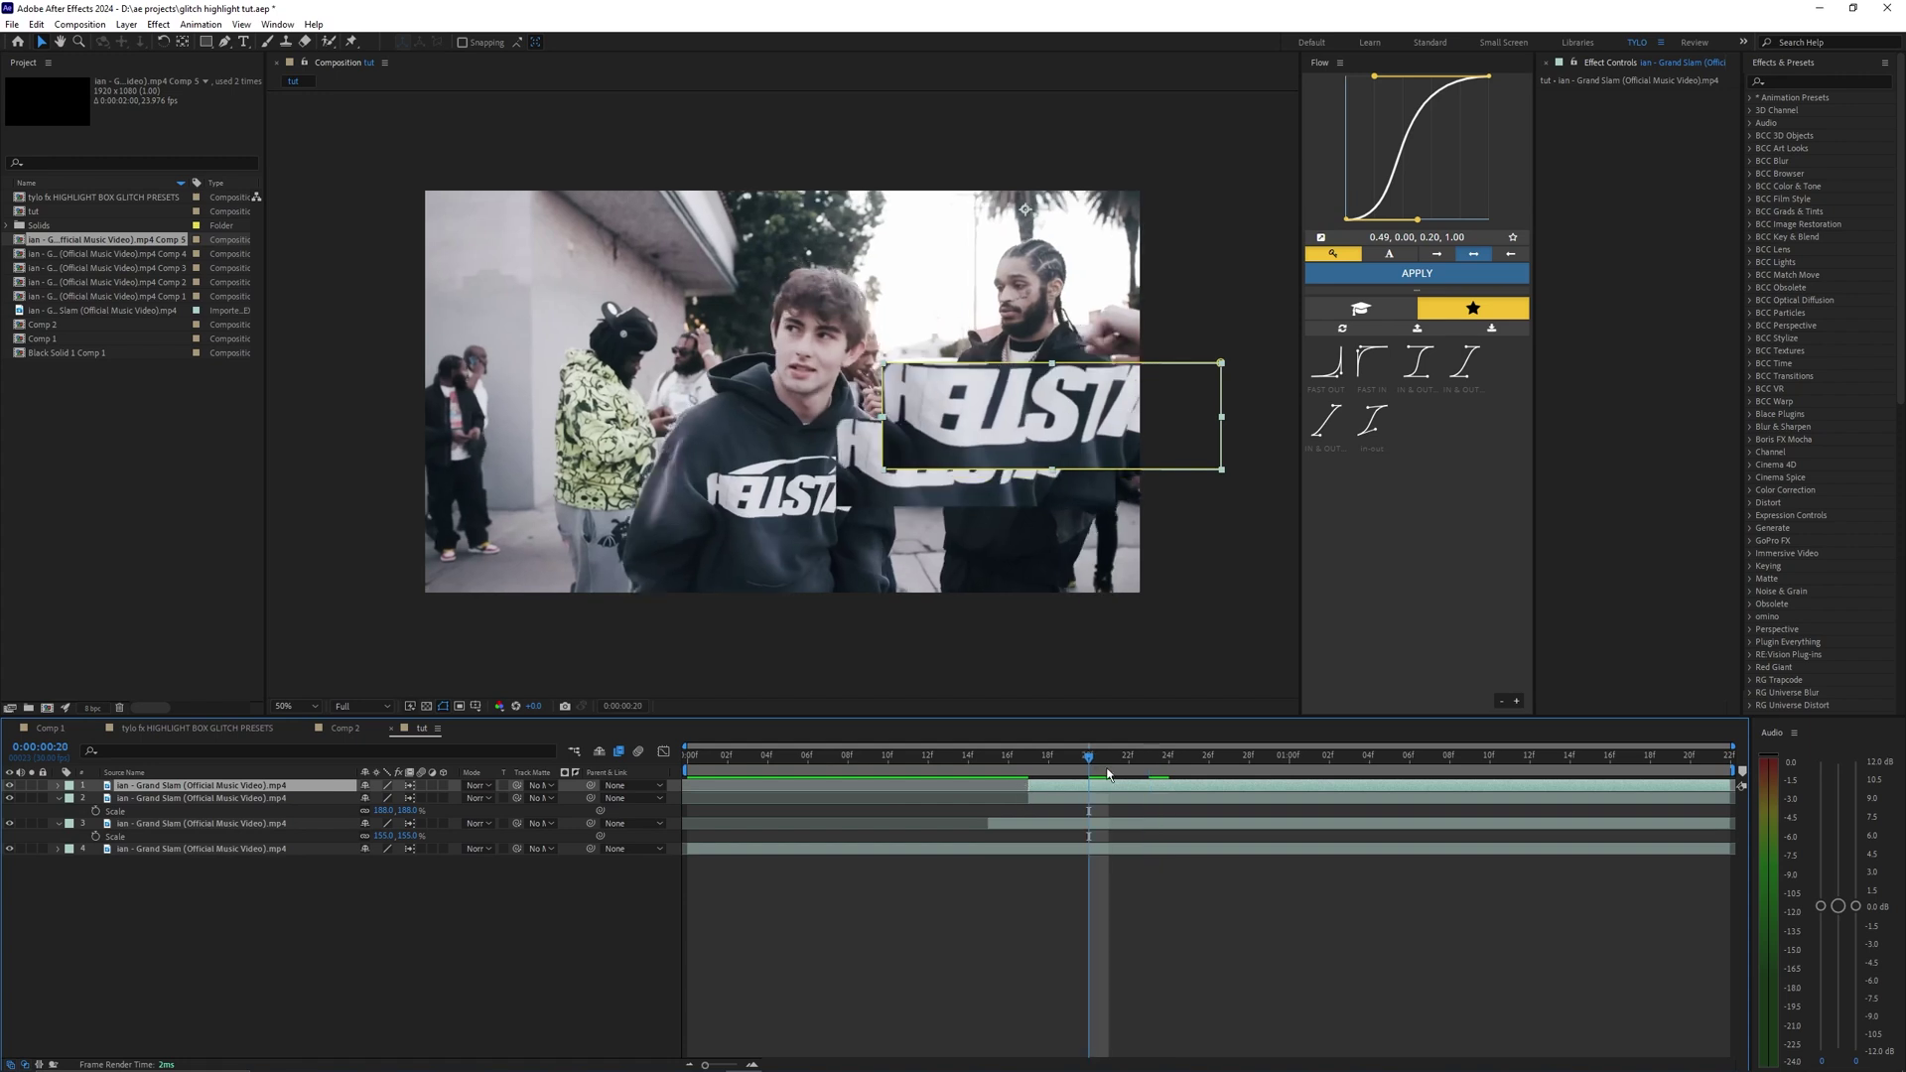
drag(915, 425, 588, 362)
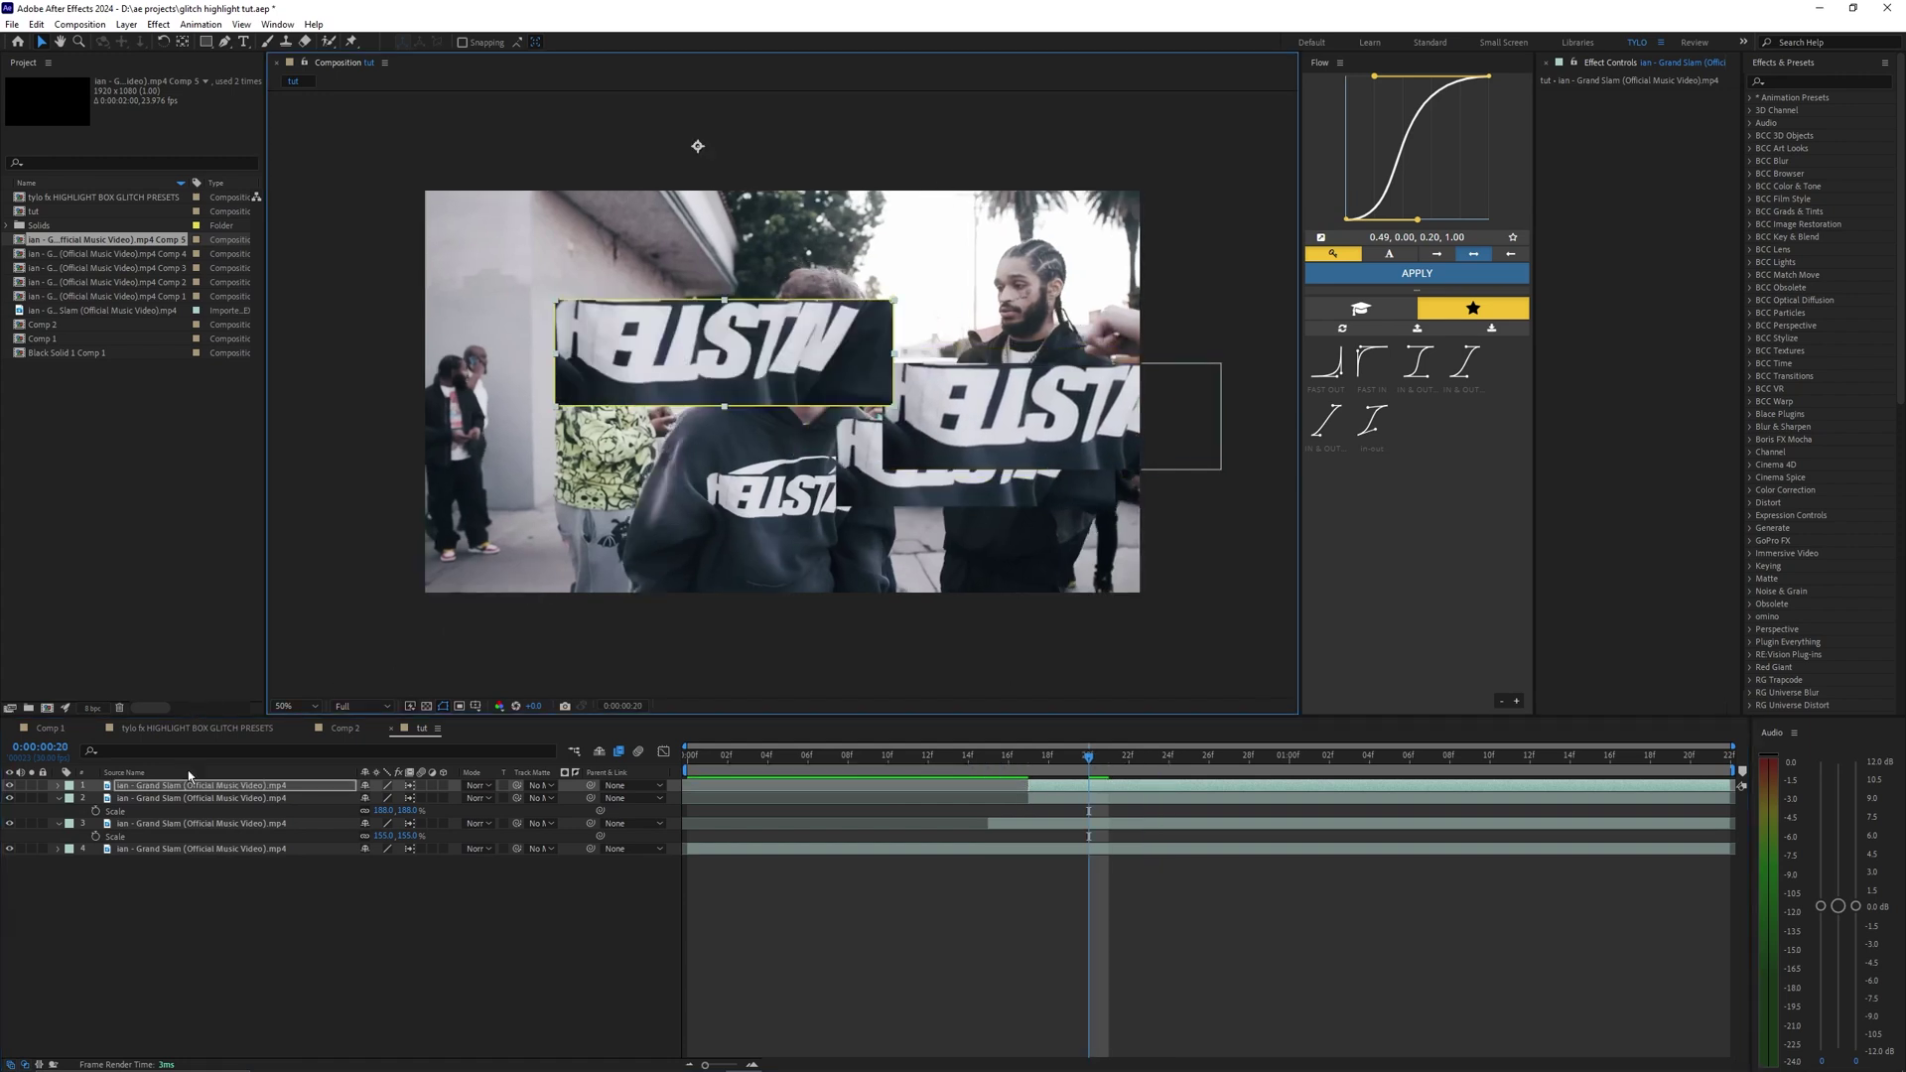
key(m)
click(150, 797)
key(Delete)
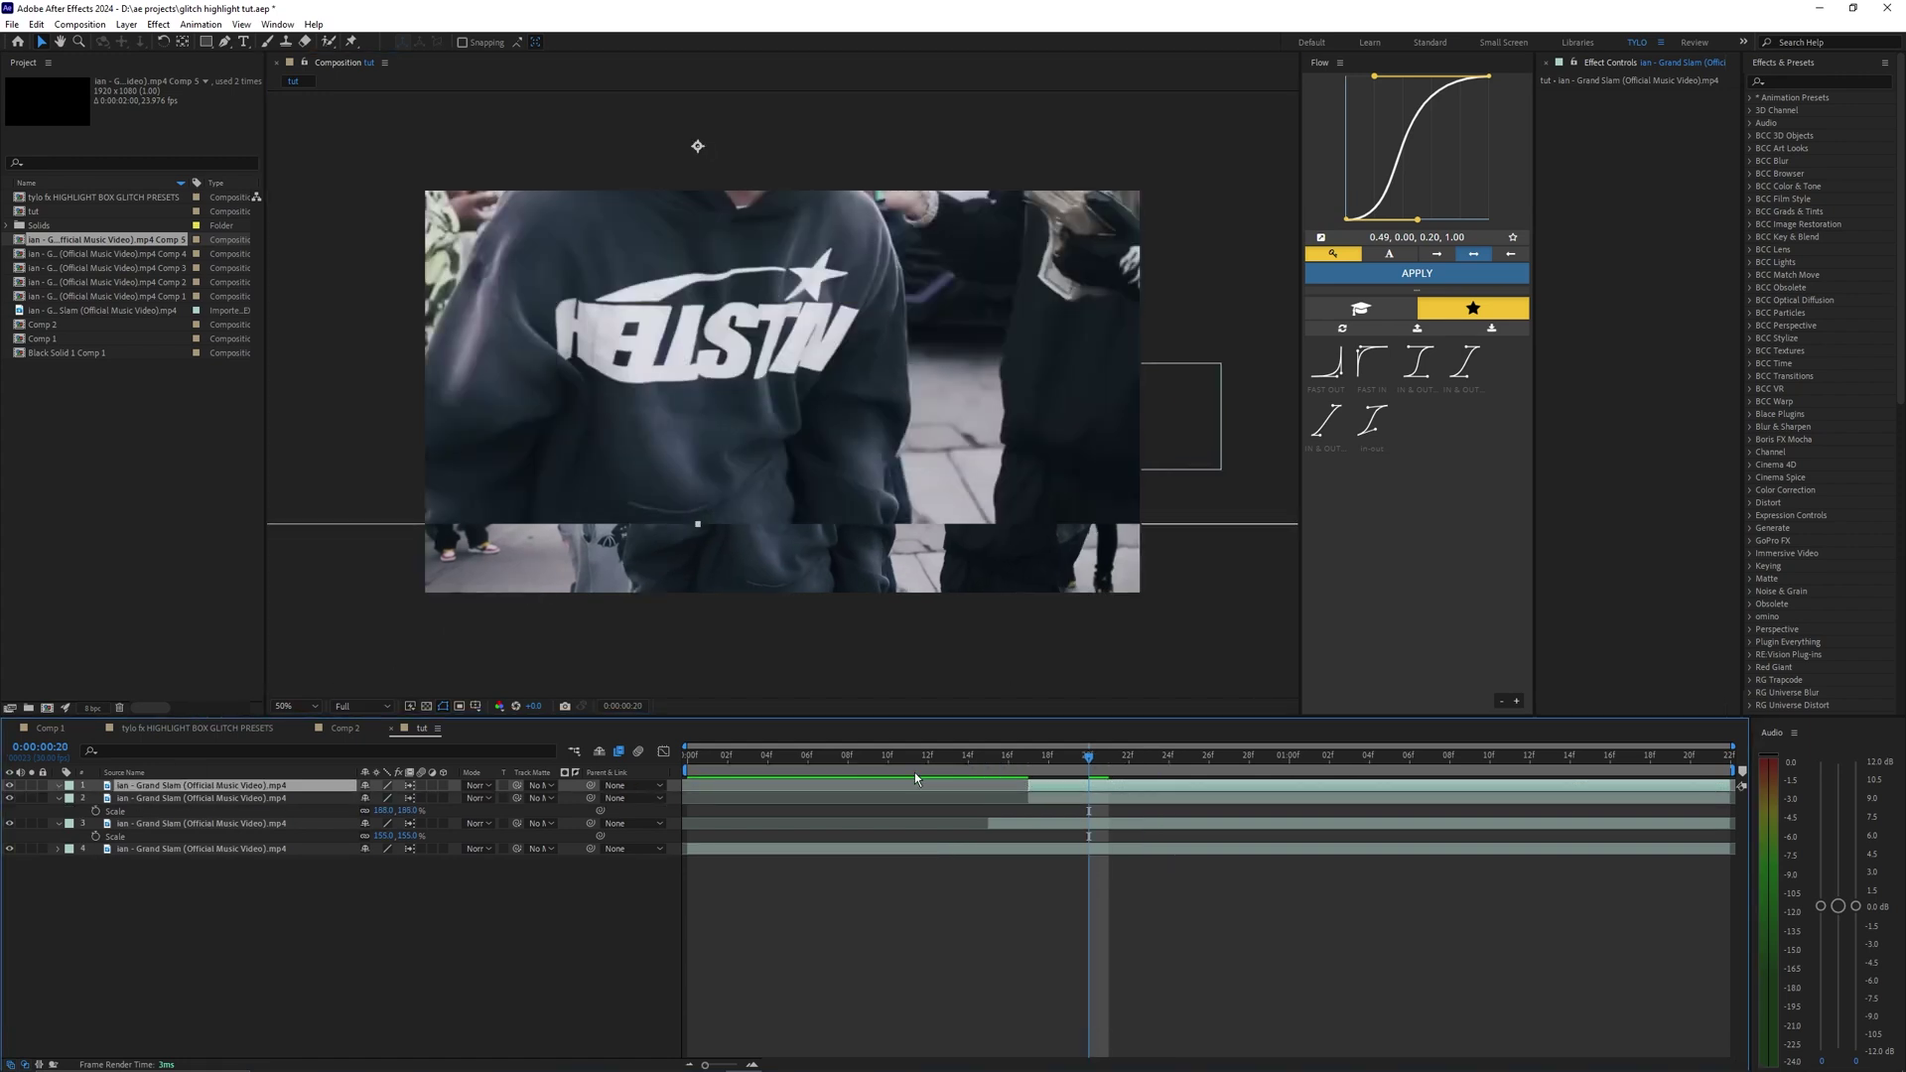
Scale the unmasked copy to 87% within the frame and mask the front man's head with a rectangle
key(s)
drag(381, 798, 281, 798)
key(q)
click(41, 41)
drag(714, 248, 750, 493)
click(206, 41)
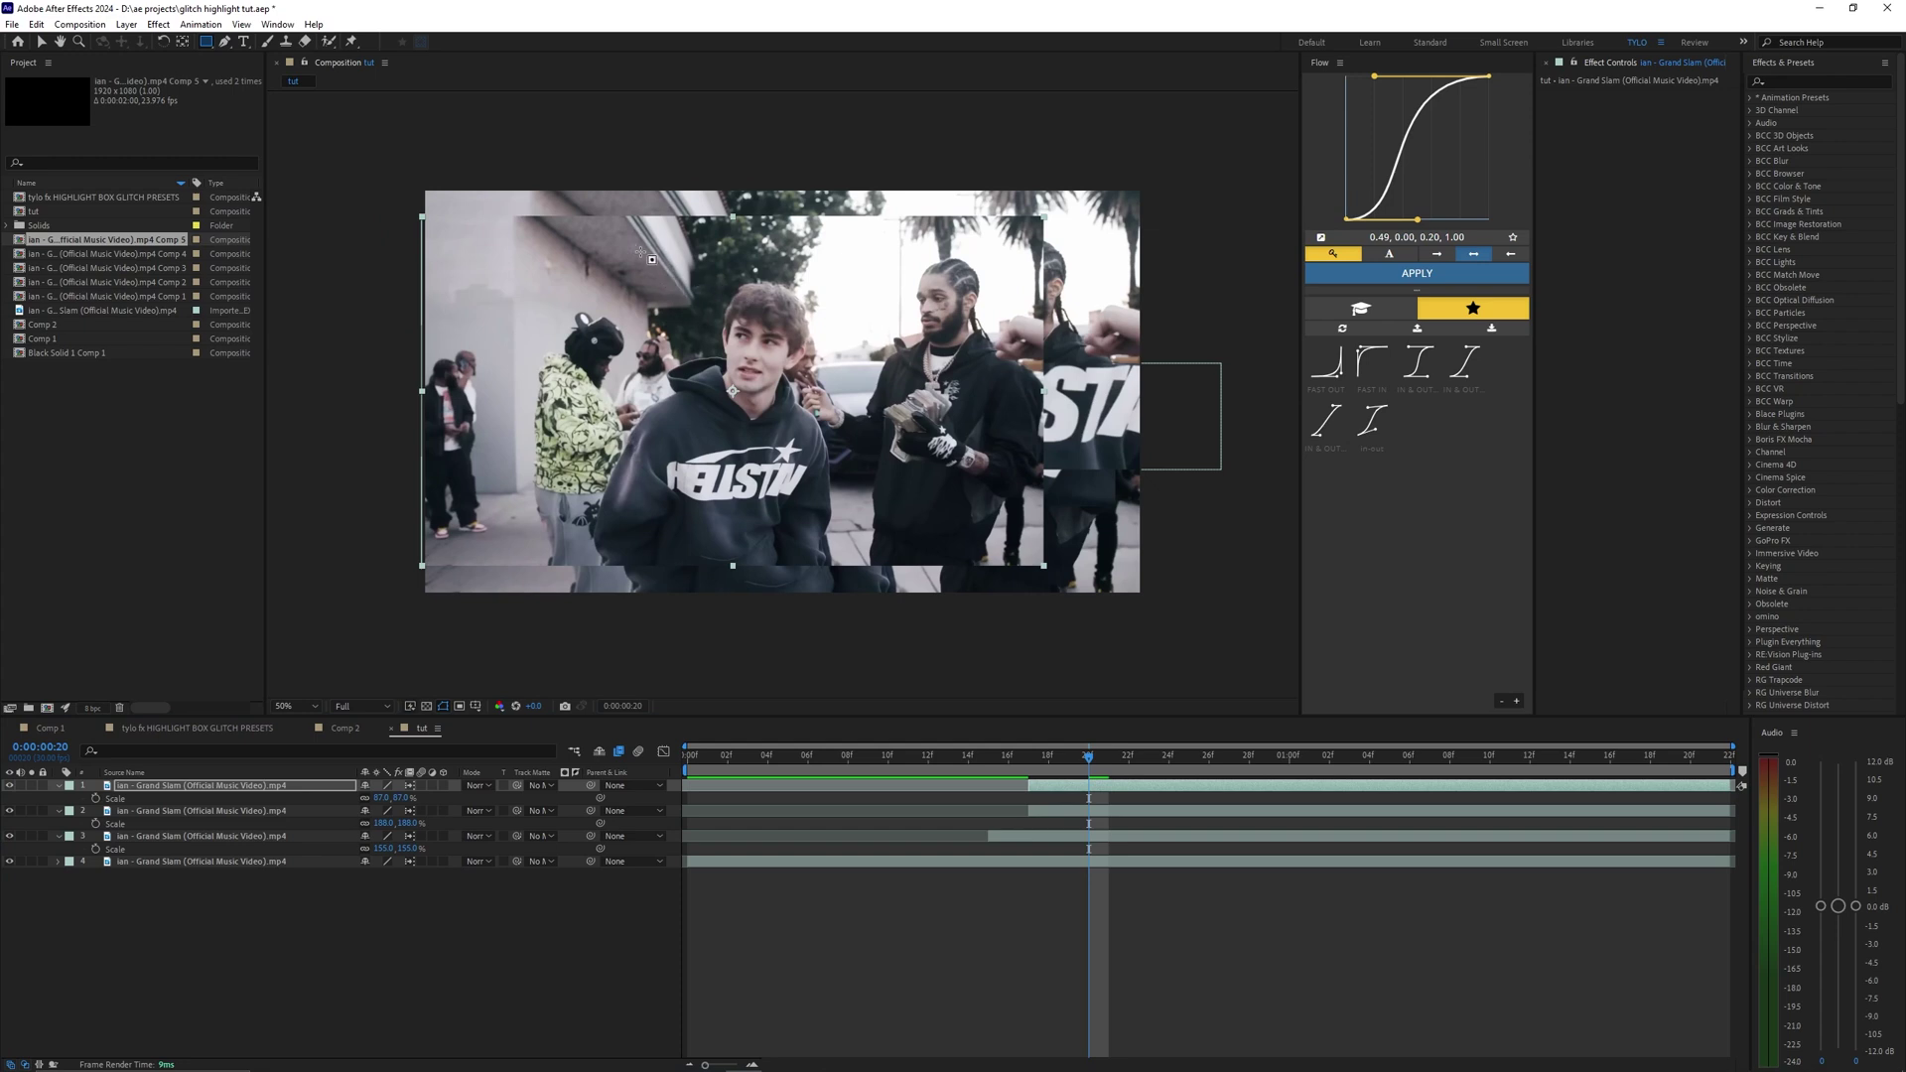
drag(675, 274, 819, 401)
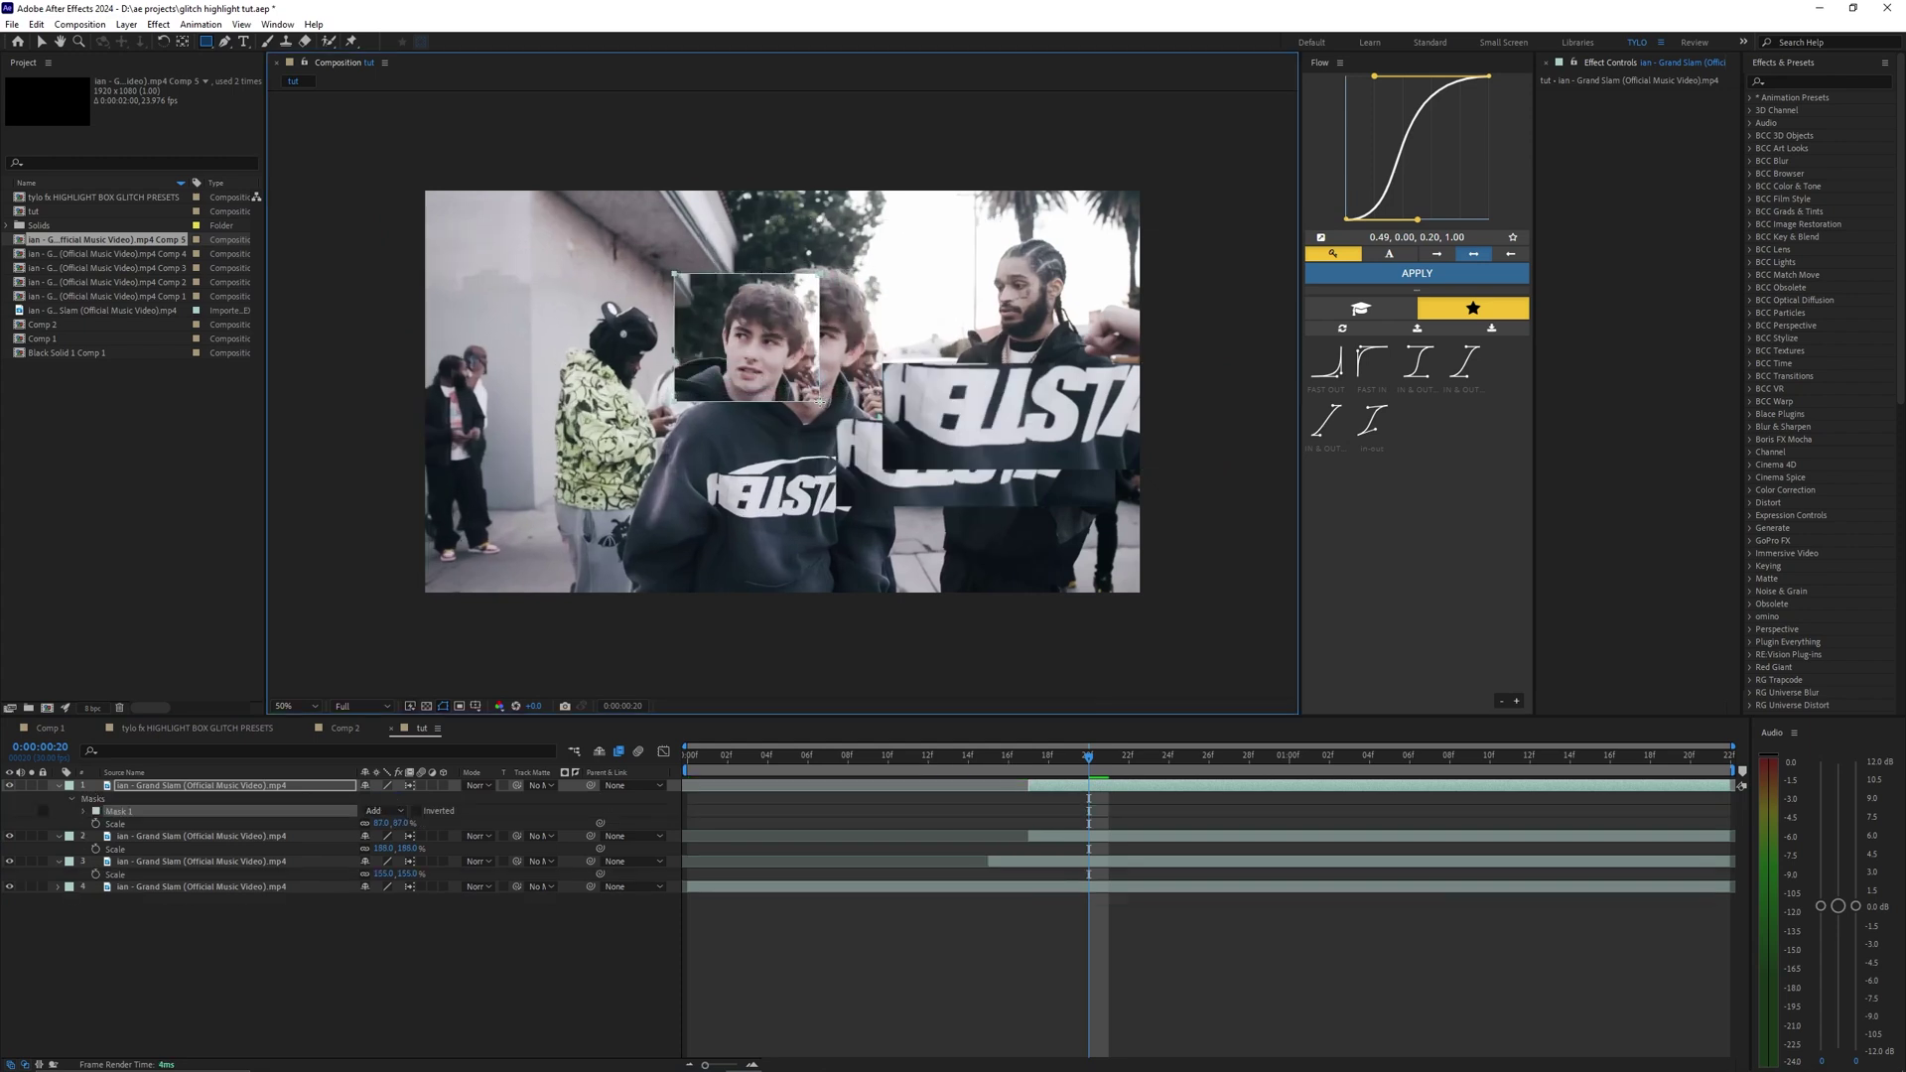
Scale the head cutout to 145% and place it in the upper-left area of the frame
click(41, 41)
key(s)
key(s)
drag(378, 799, 421, 799)
drag(680, 303, 497, 306)
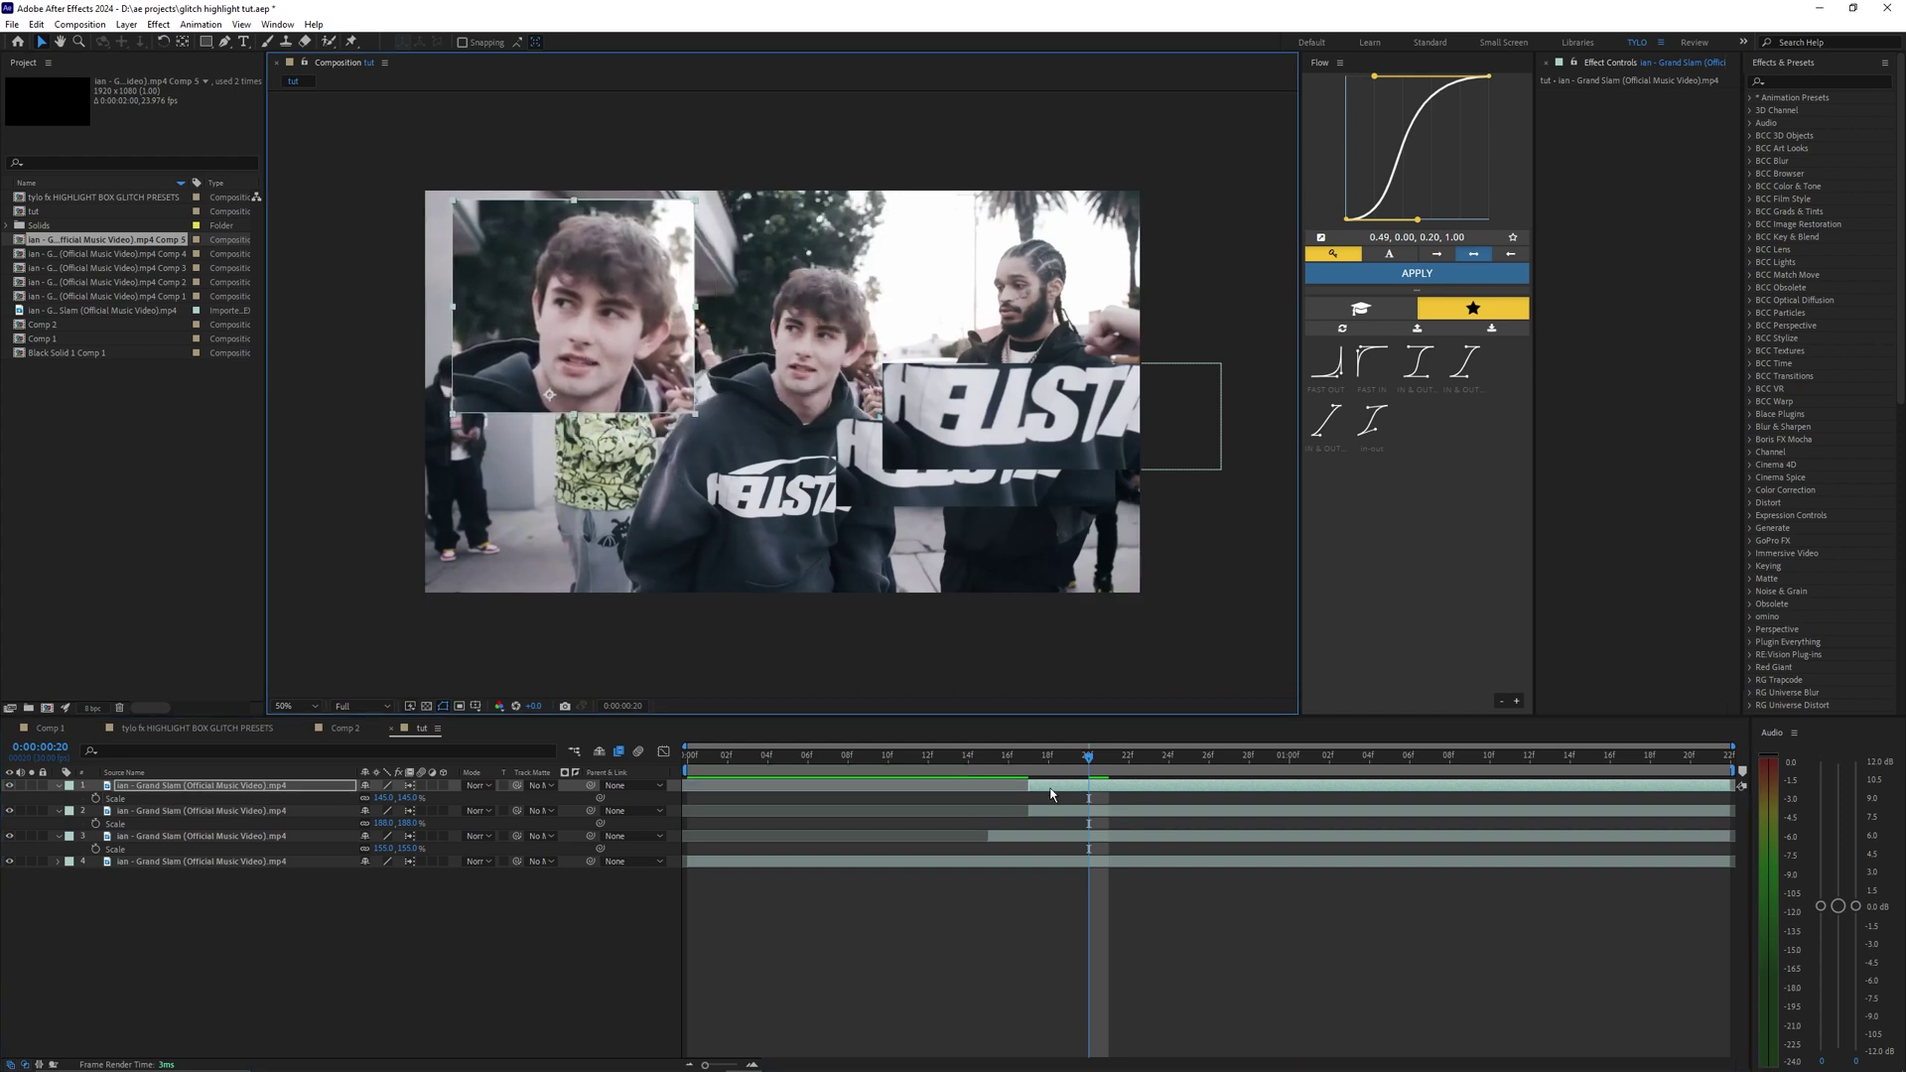
Trim the head cutout layer to start at frame 19 and preview the staggered cutouts
drag(1024, 786, 1083, 787)
click(843, 763)
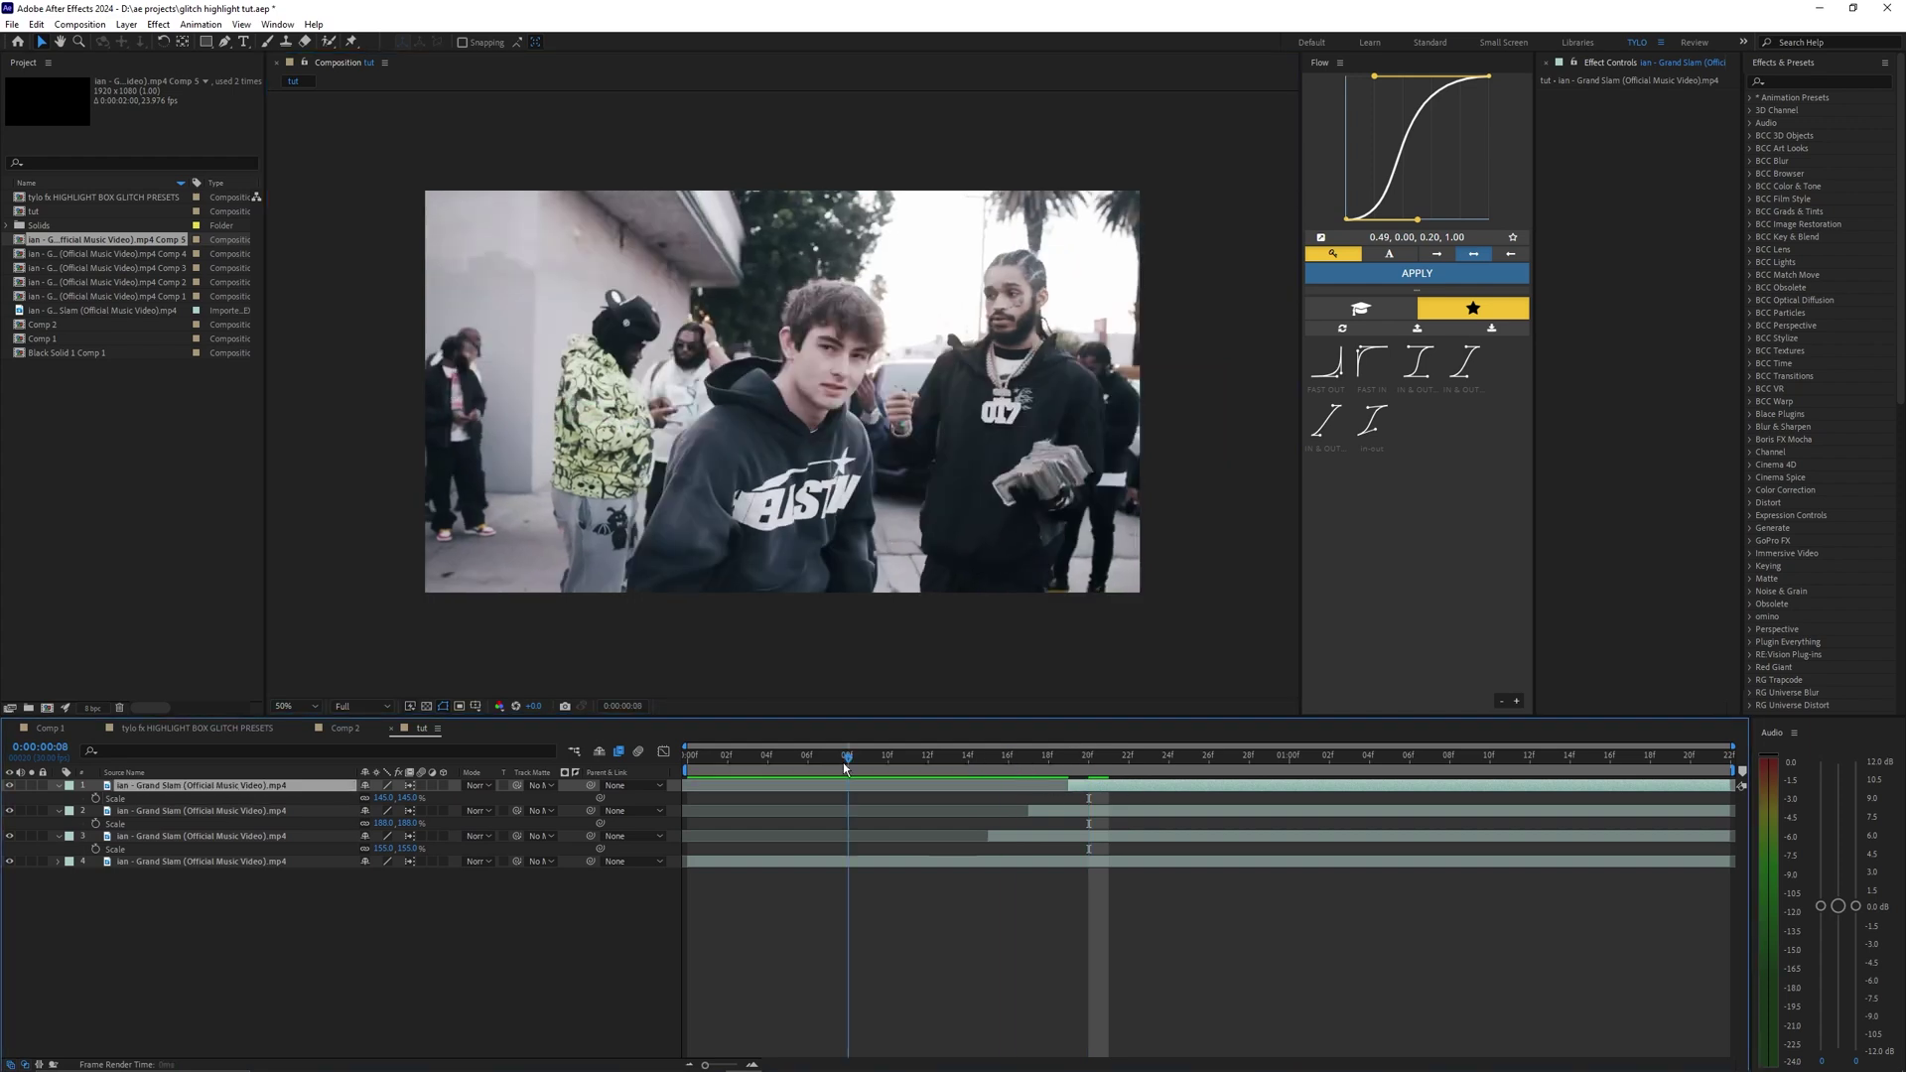
key(space)
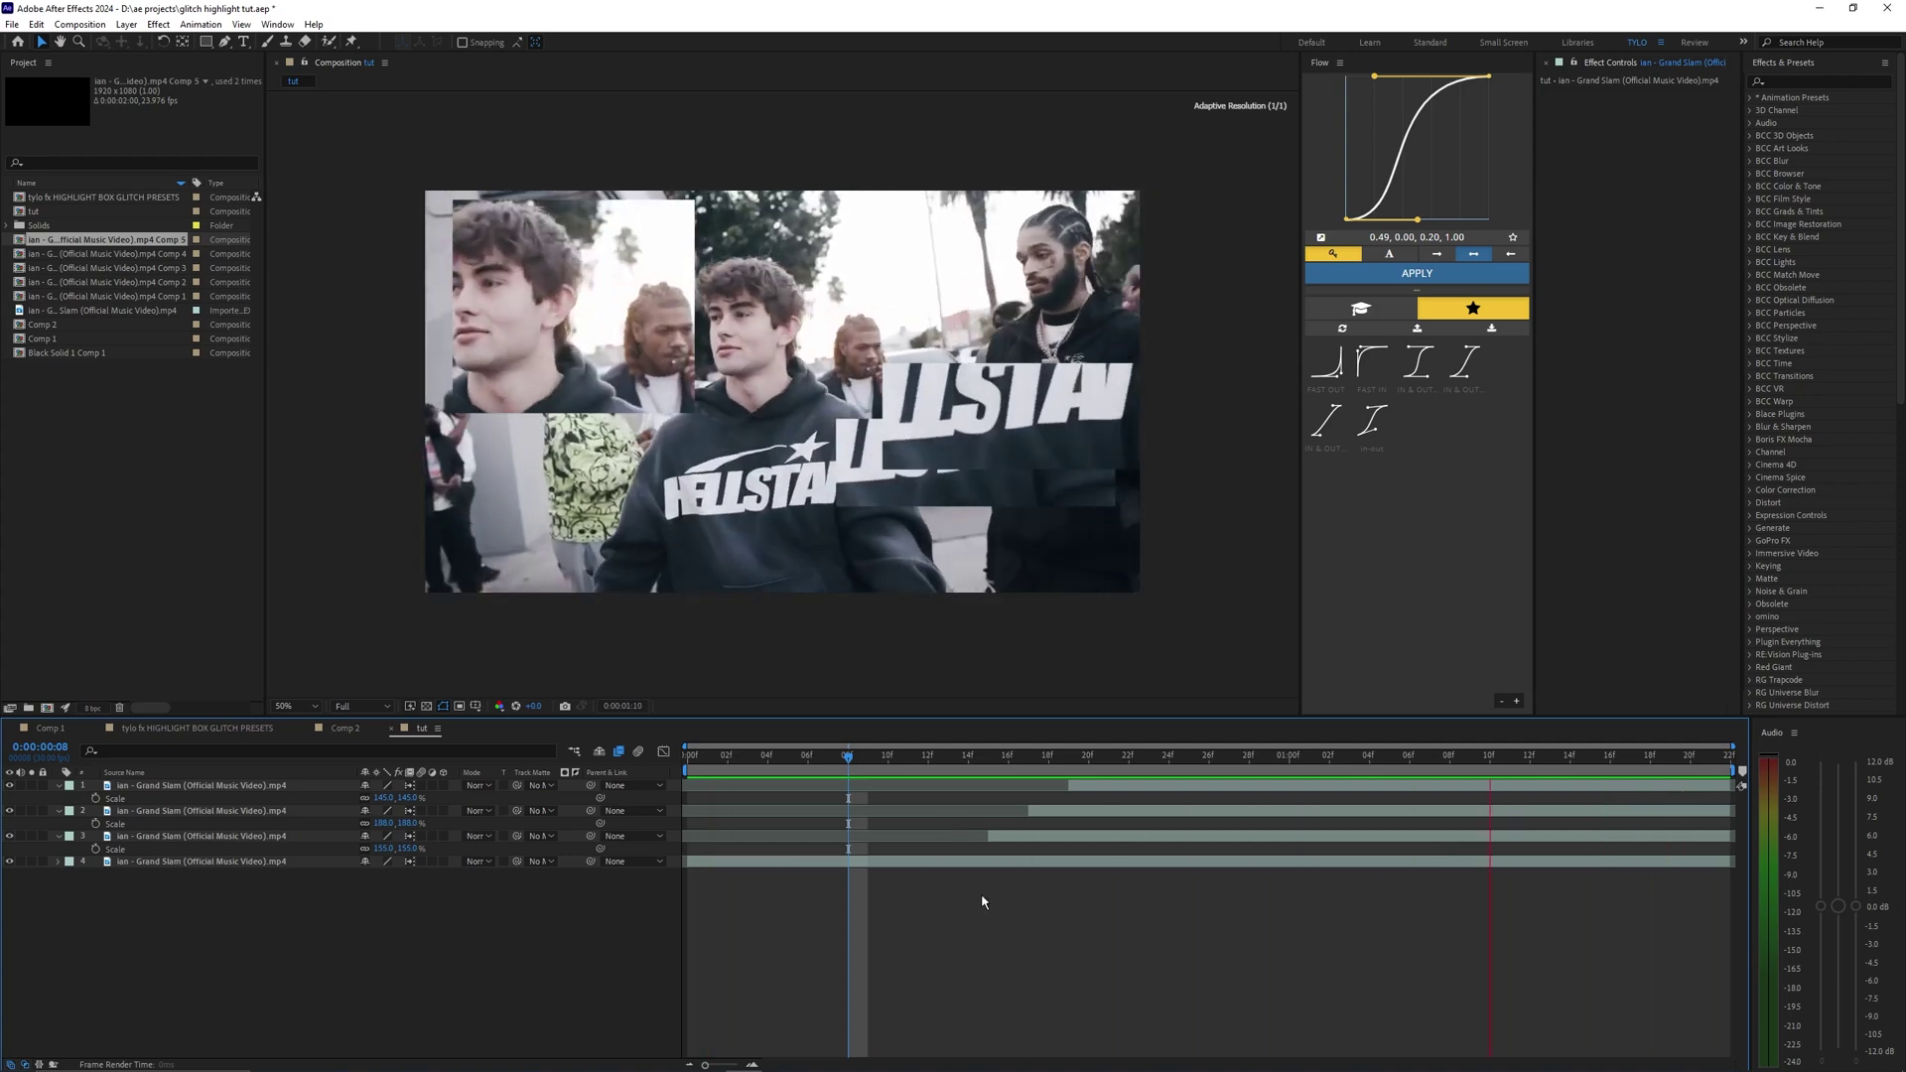
key(space)
drag(1048, 759, 1136, 743)
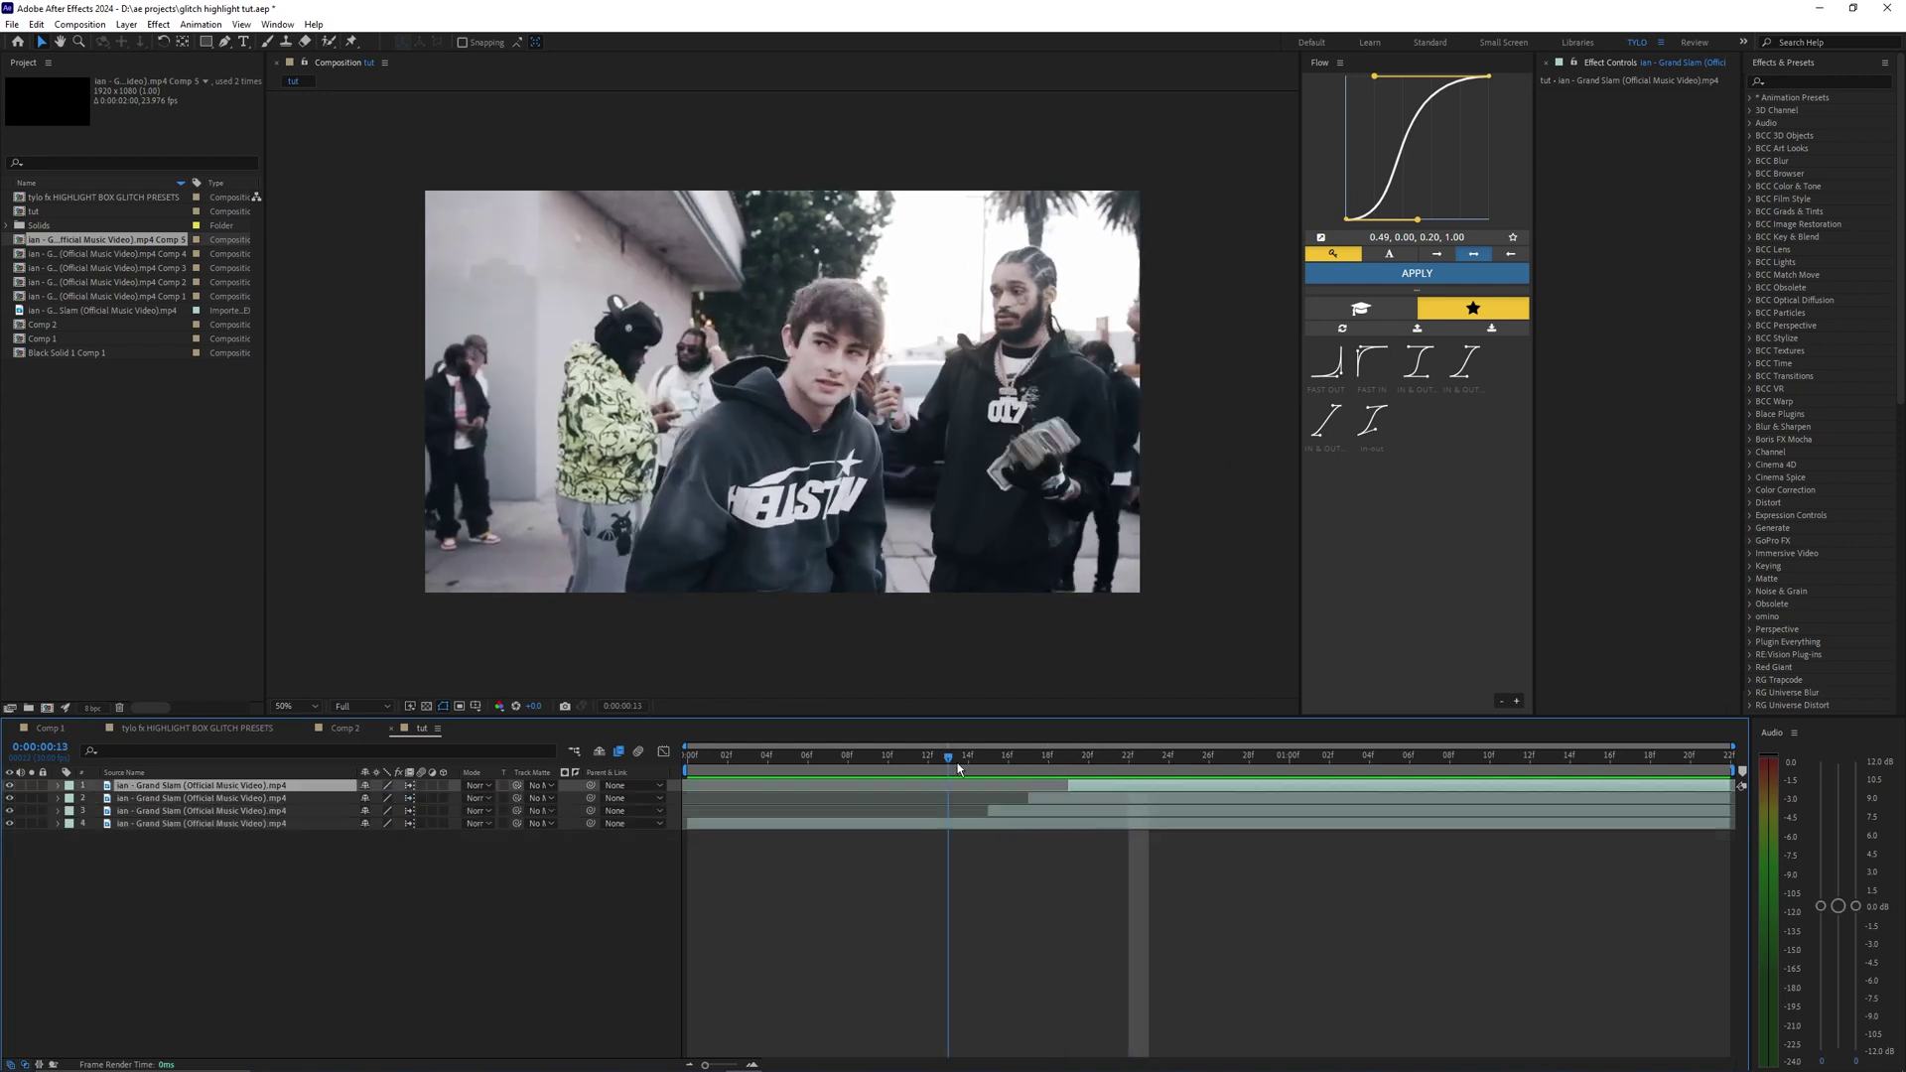
drag(957, 767, 1170, 766)
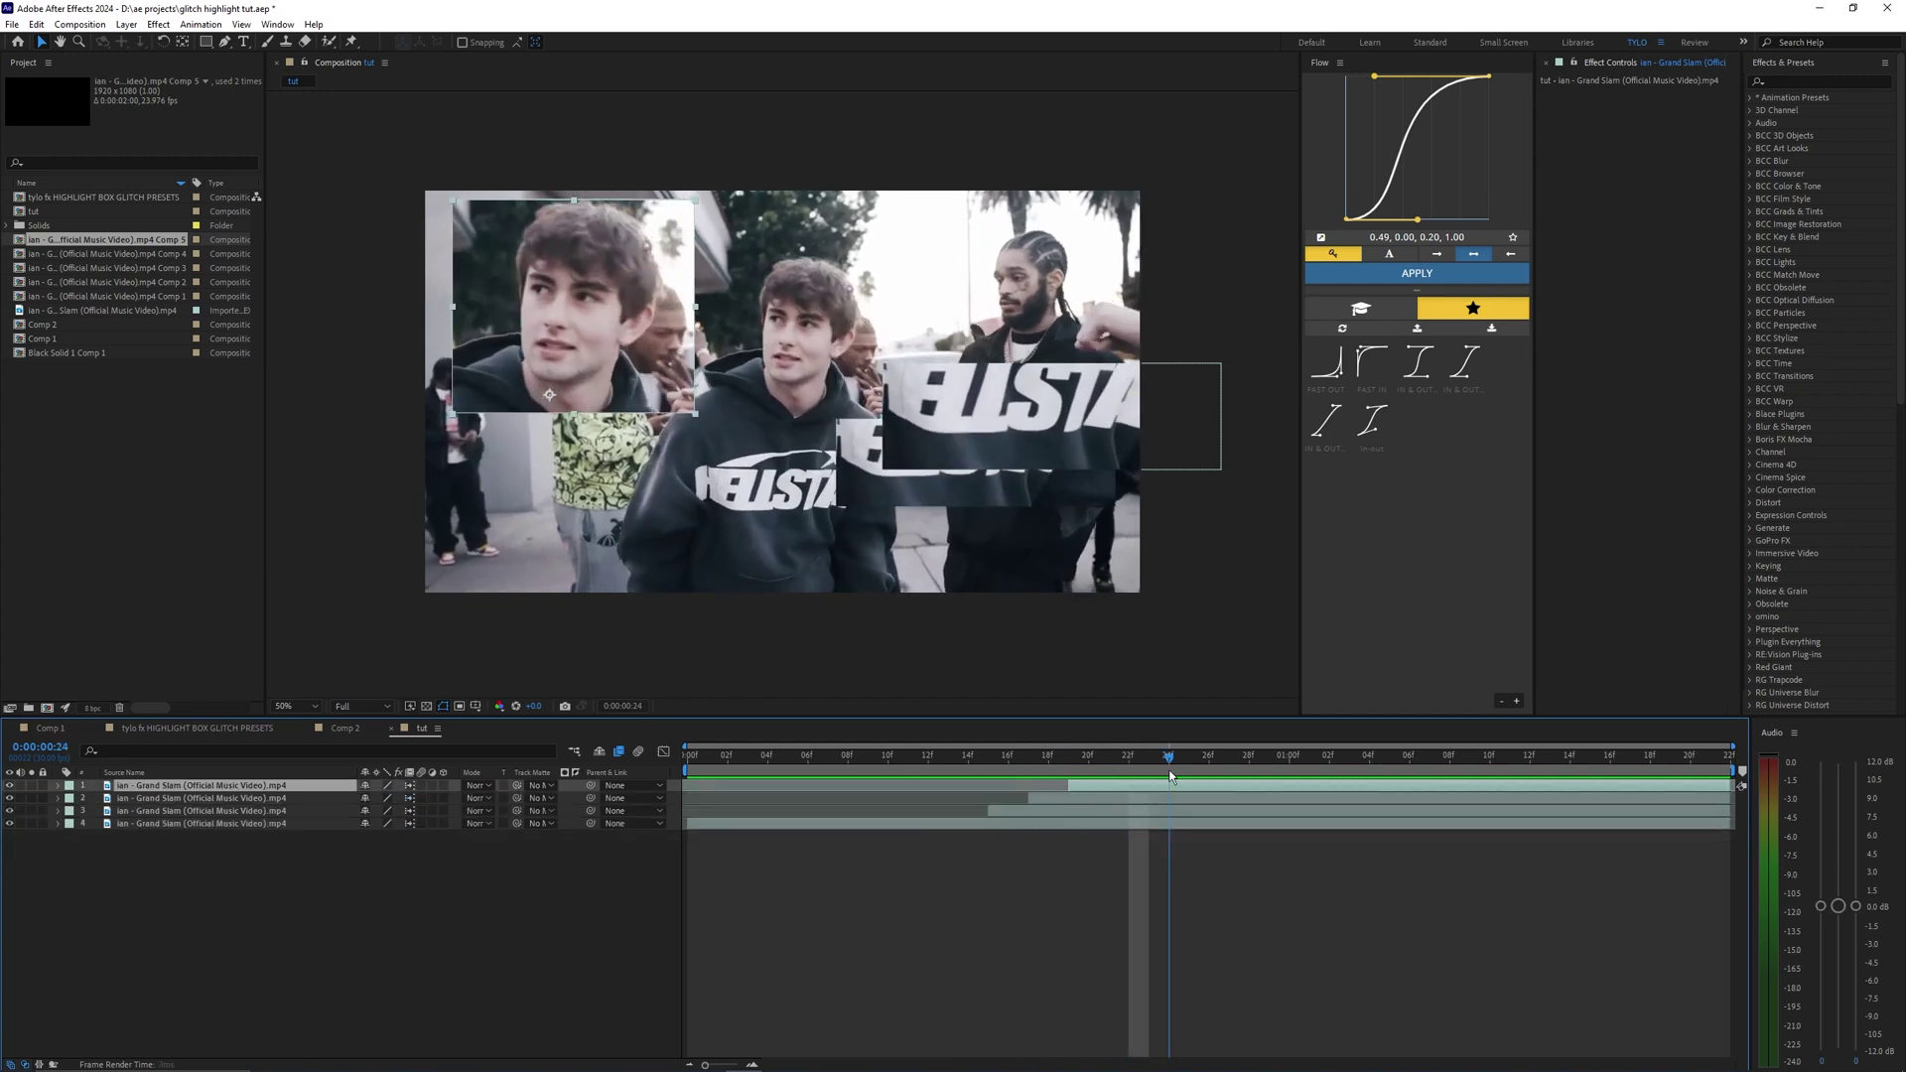
shift+click(1078, 812)
click(1088, 859)
click(1092, 808)
click(1092, 790)
shift+click(1086, 808)
click(1058, 859)
click(1095, 789)
shift+click(1088, 811)
click(1072, 865)
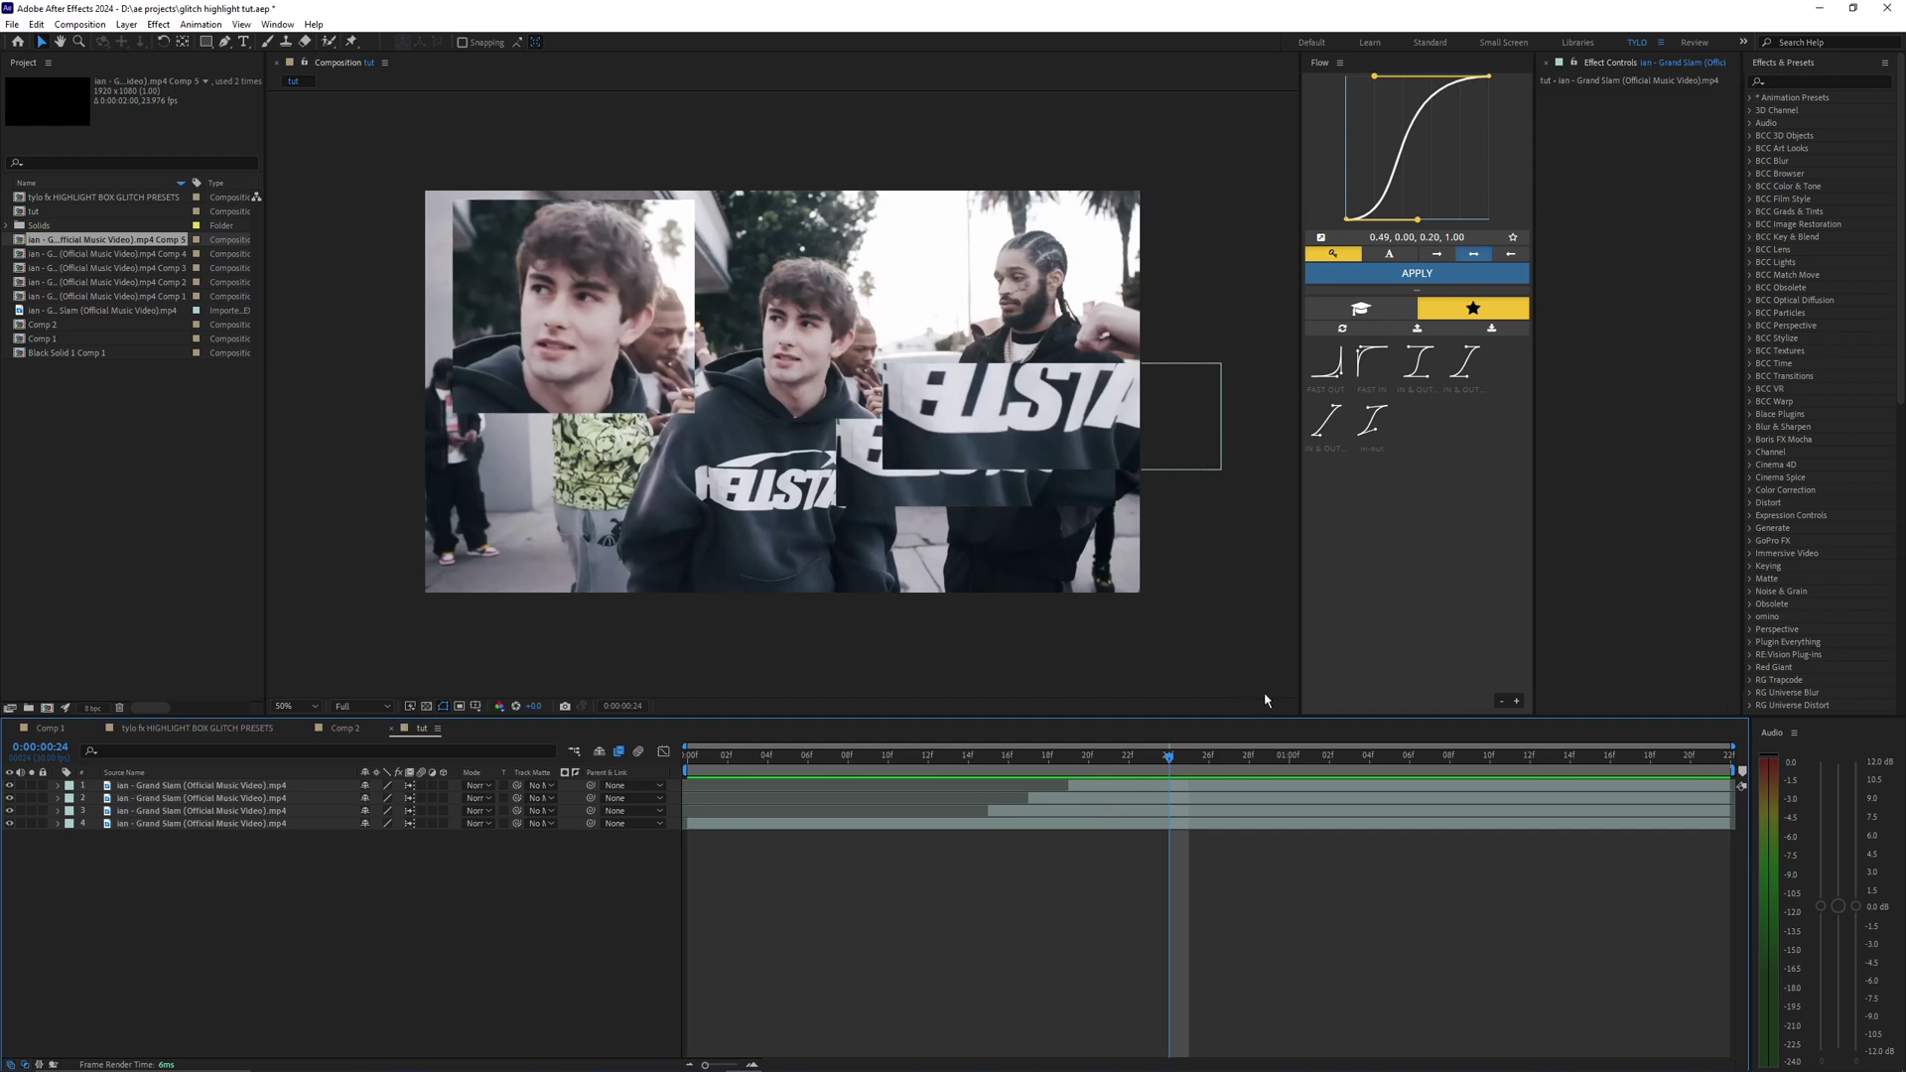
Select the head cutout layer and search the effects and presets for "bad t"
click(1123, 783)
click(1795, 80)
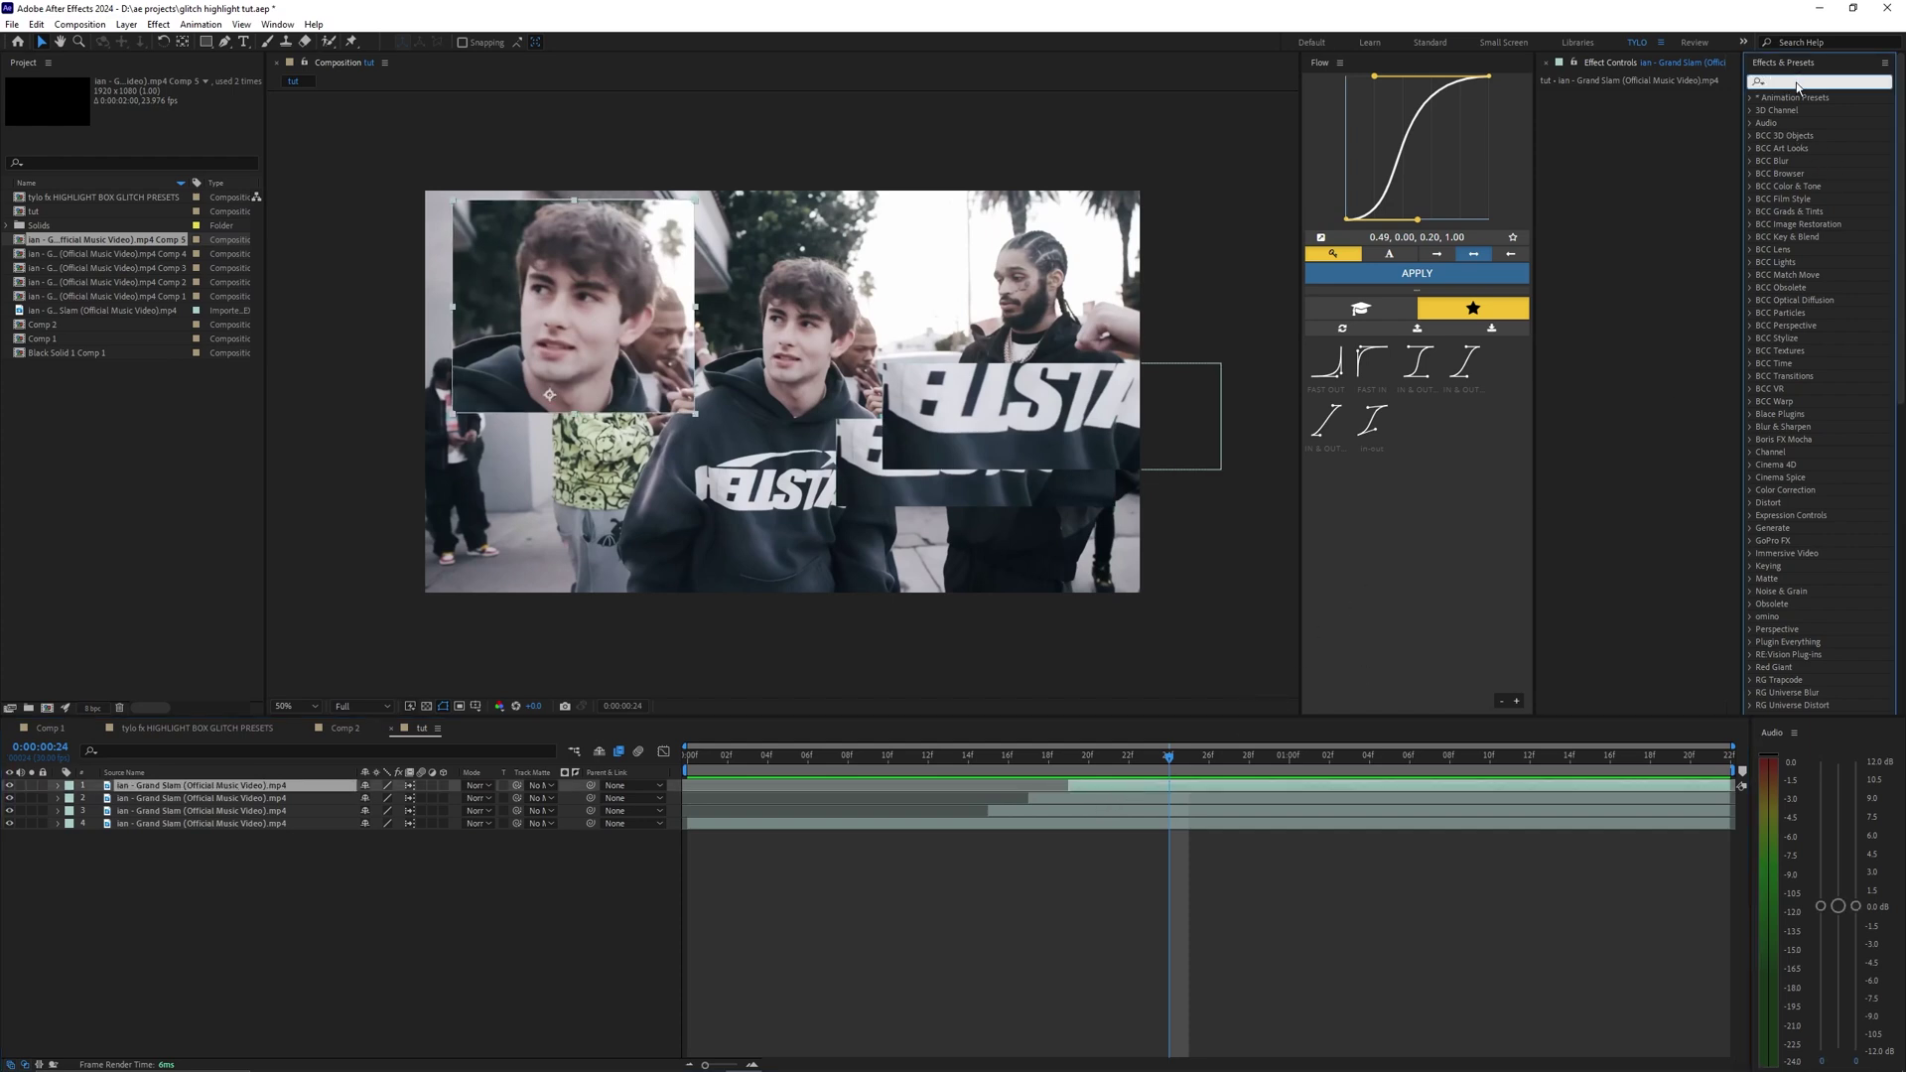
text(bad t)
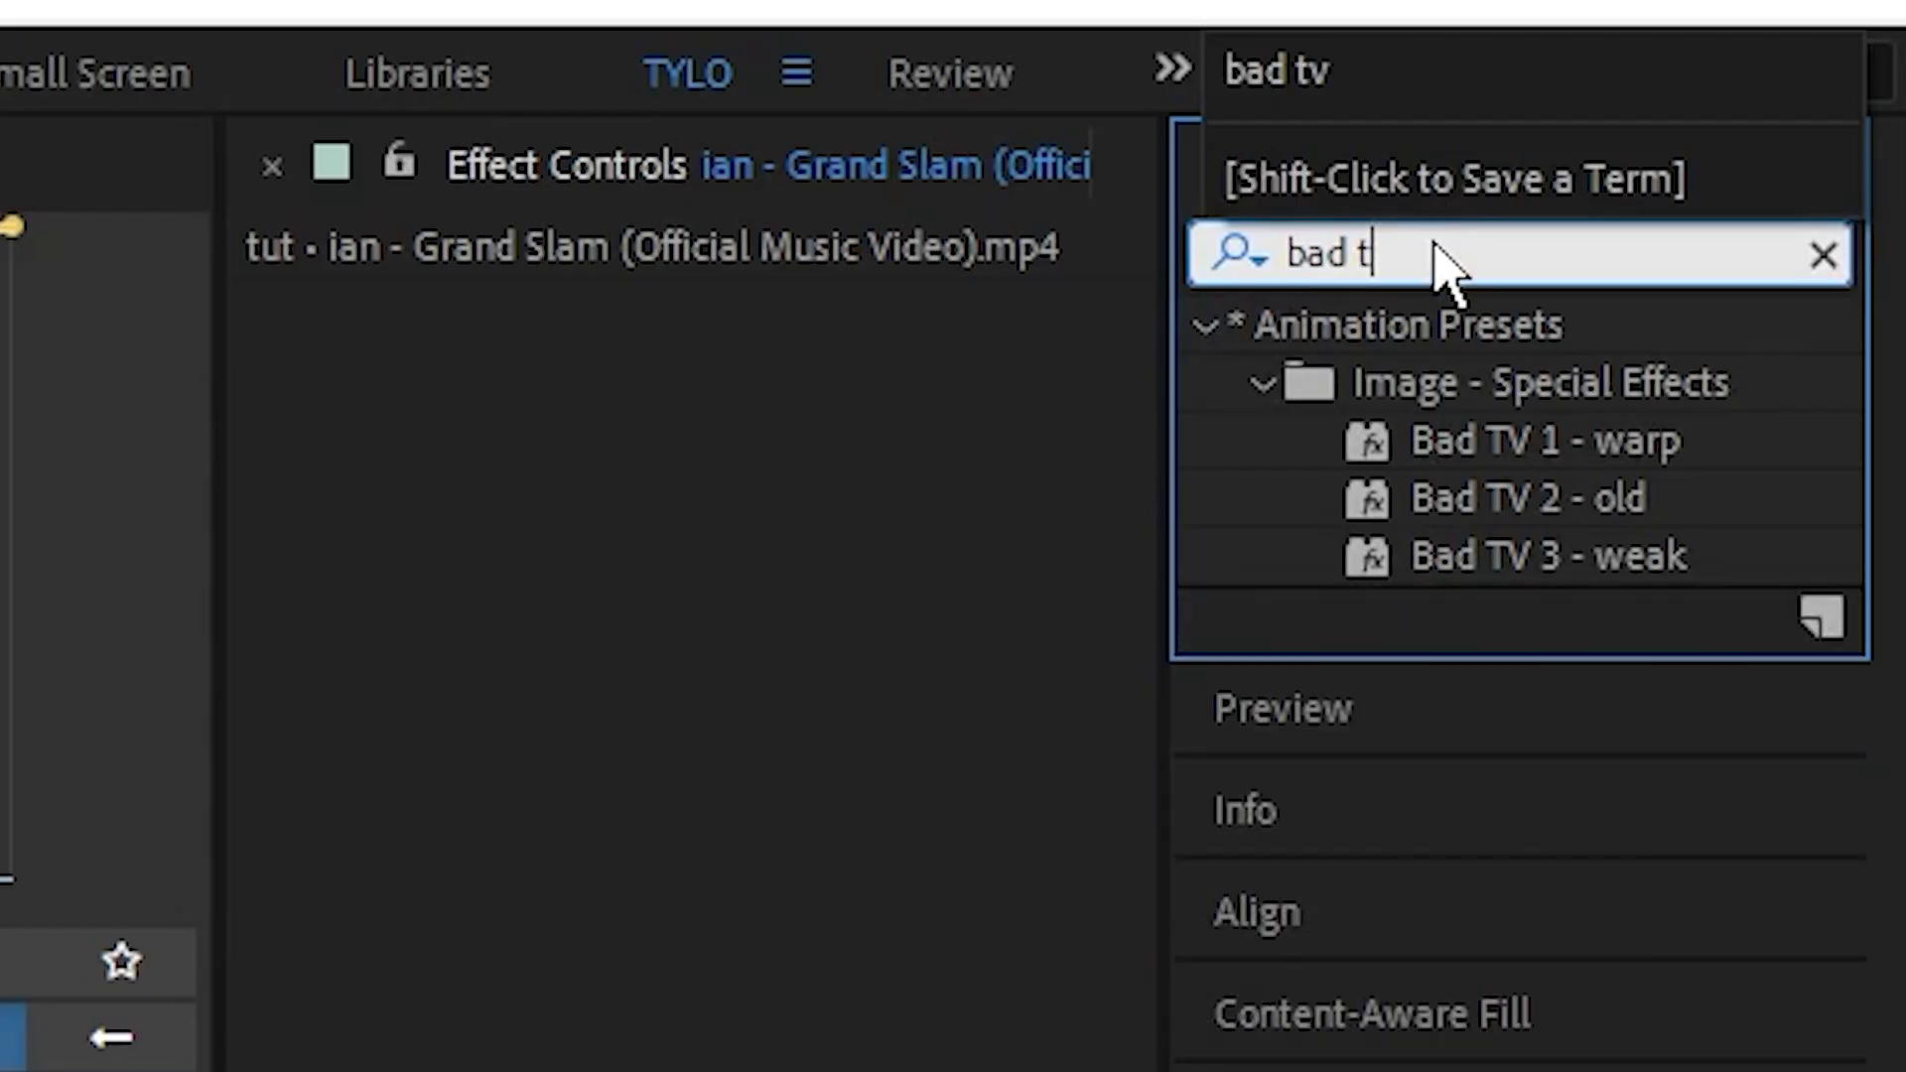
click(1546, 451)
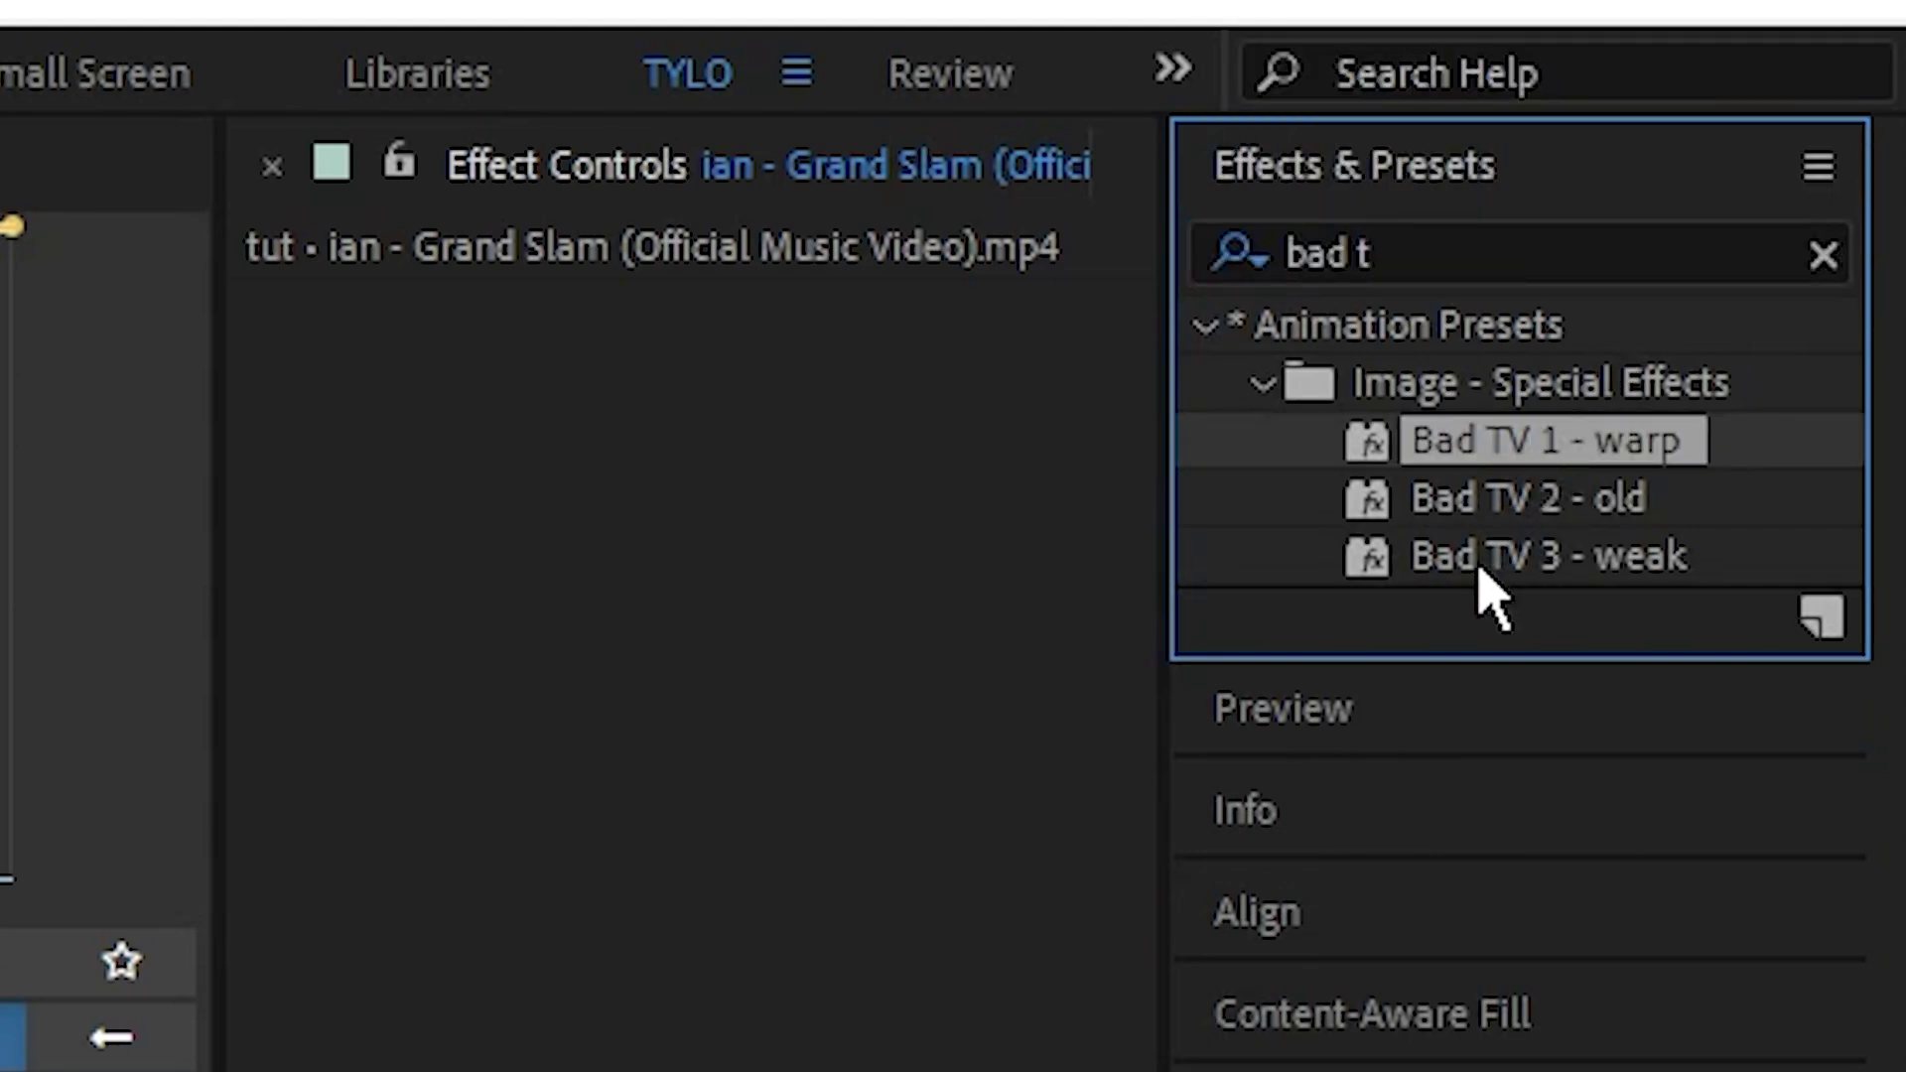
shift+click(1464, 556)
click(1488, 392)
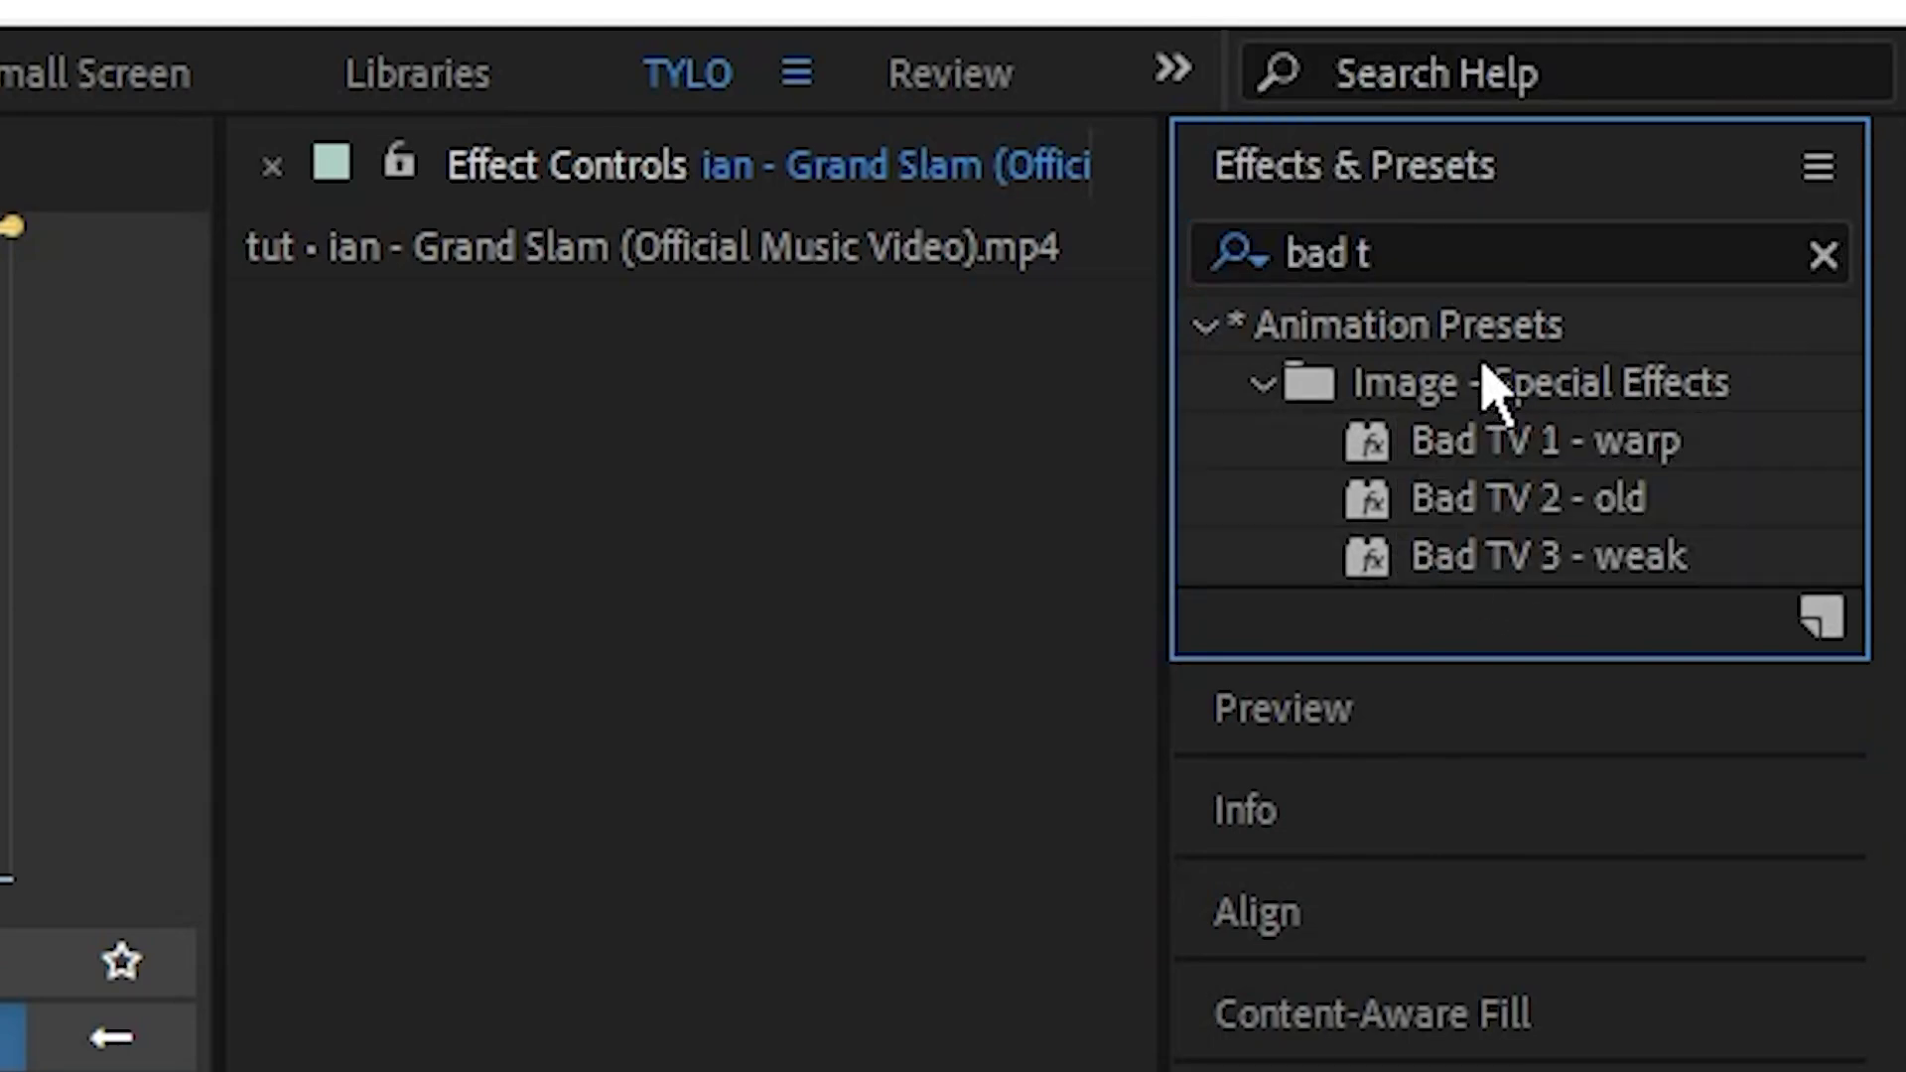
click(1476, 457)
shift+click(1489, 546)
click(1375, 635)
click(1484, 459)
shift+click(1514, 577)
click(1326, 738)
click(1439, 166)
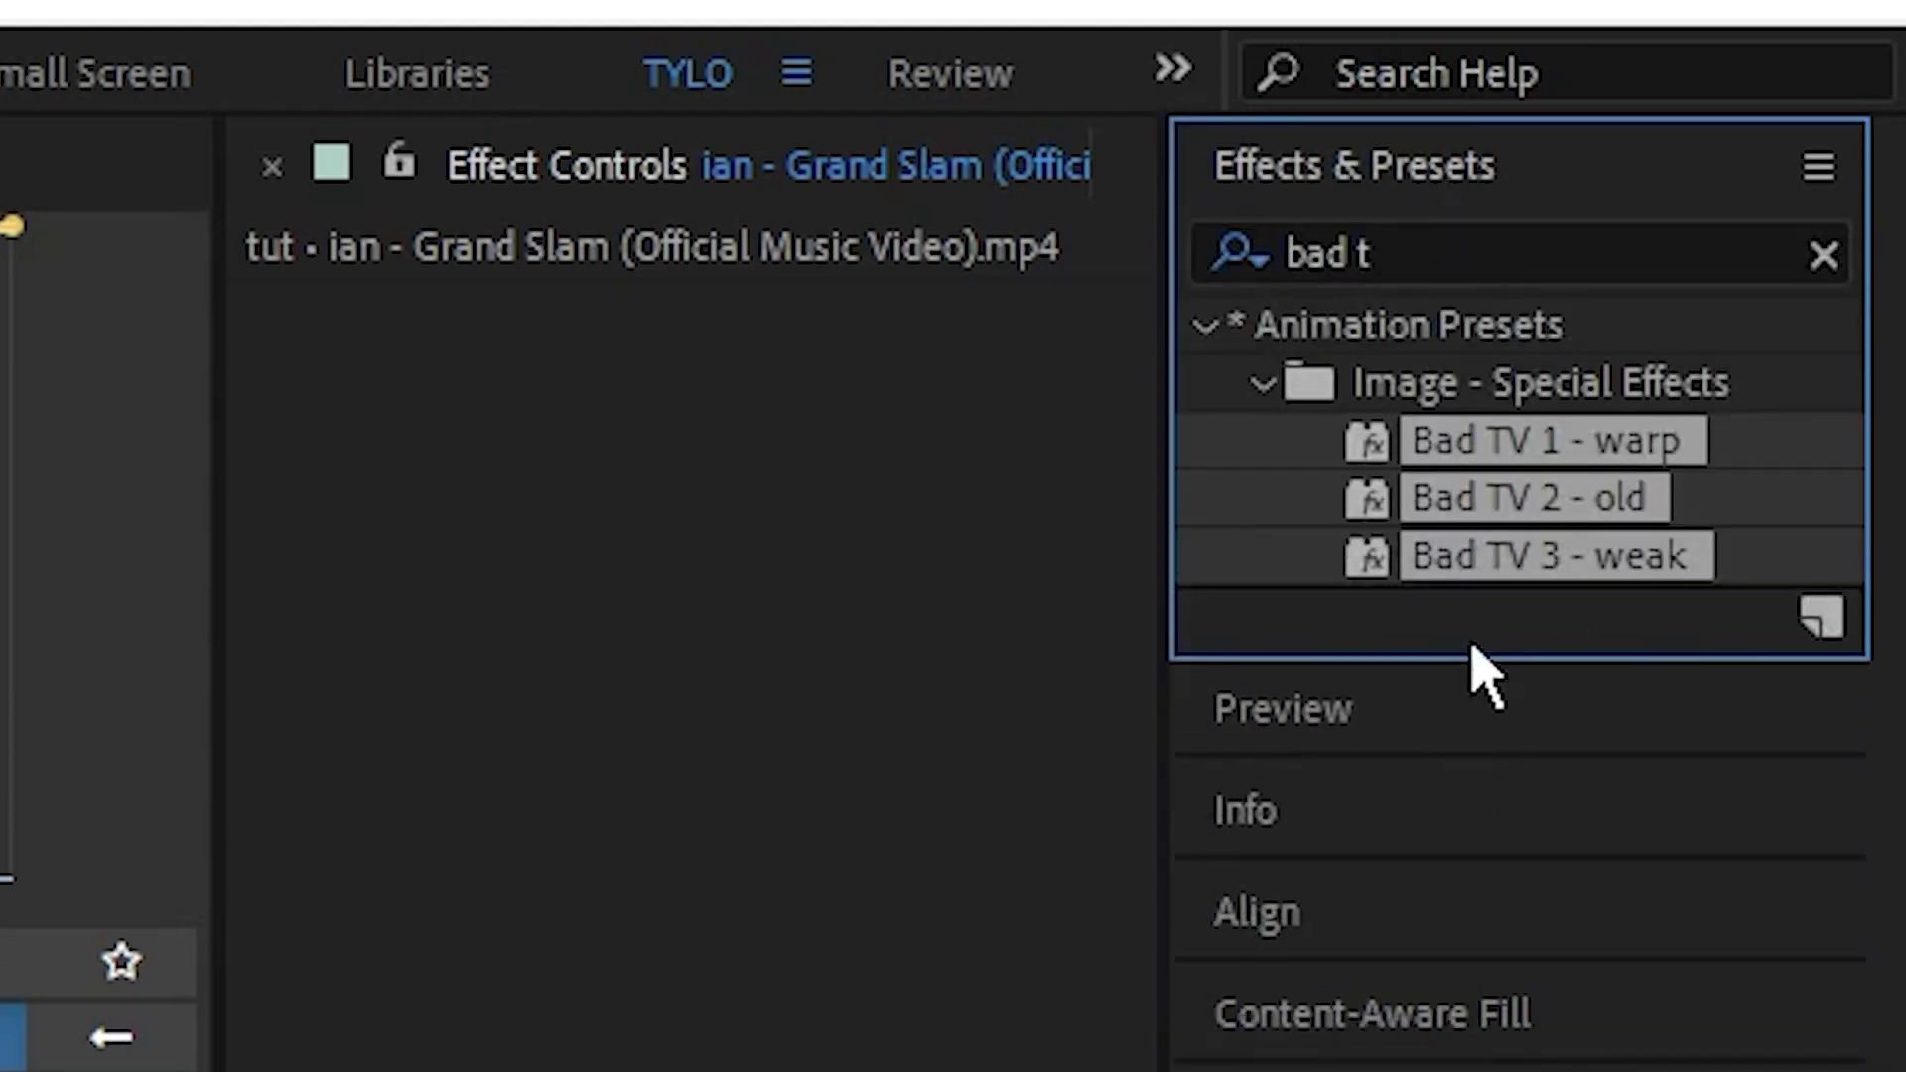
click(1545, 381)
click(1566, 437)
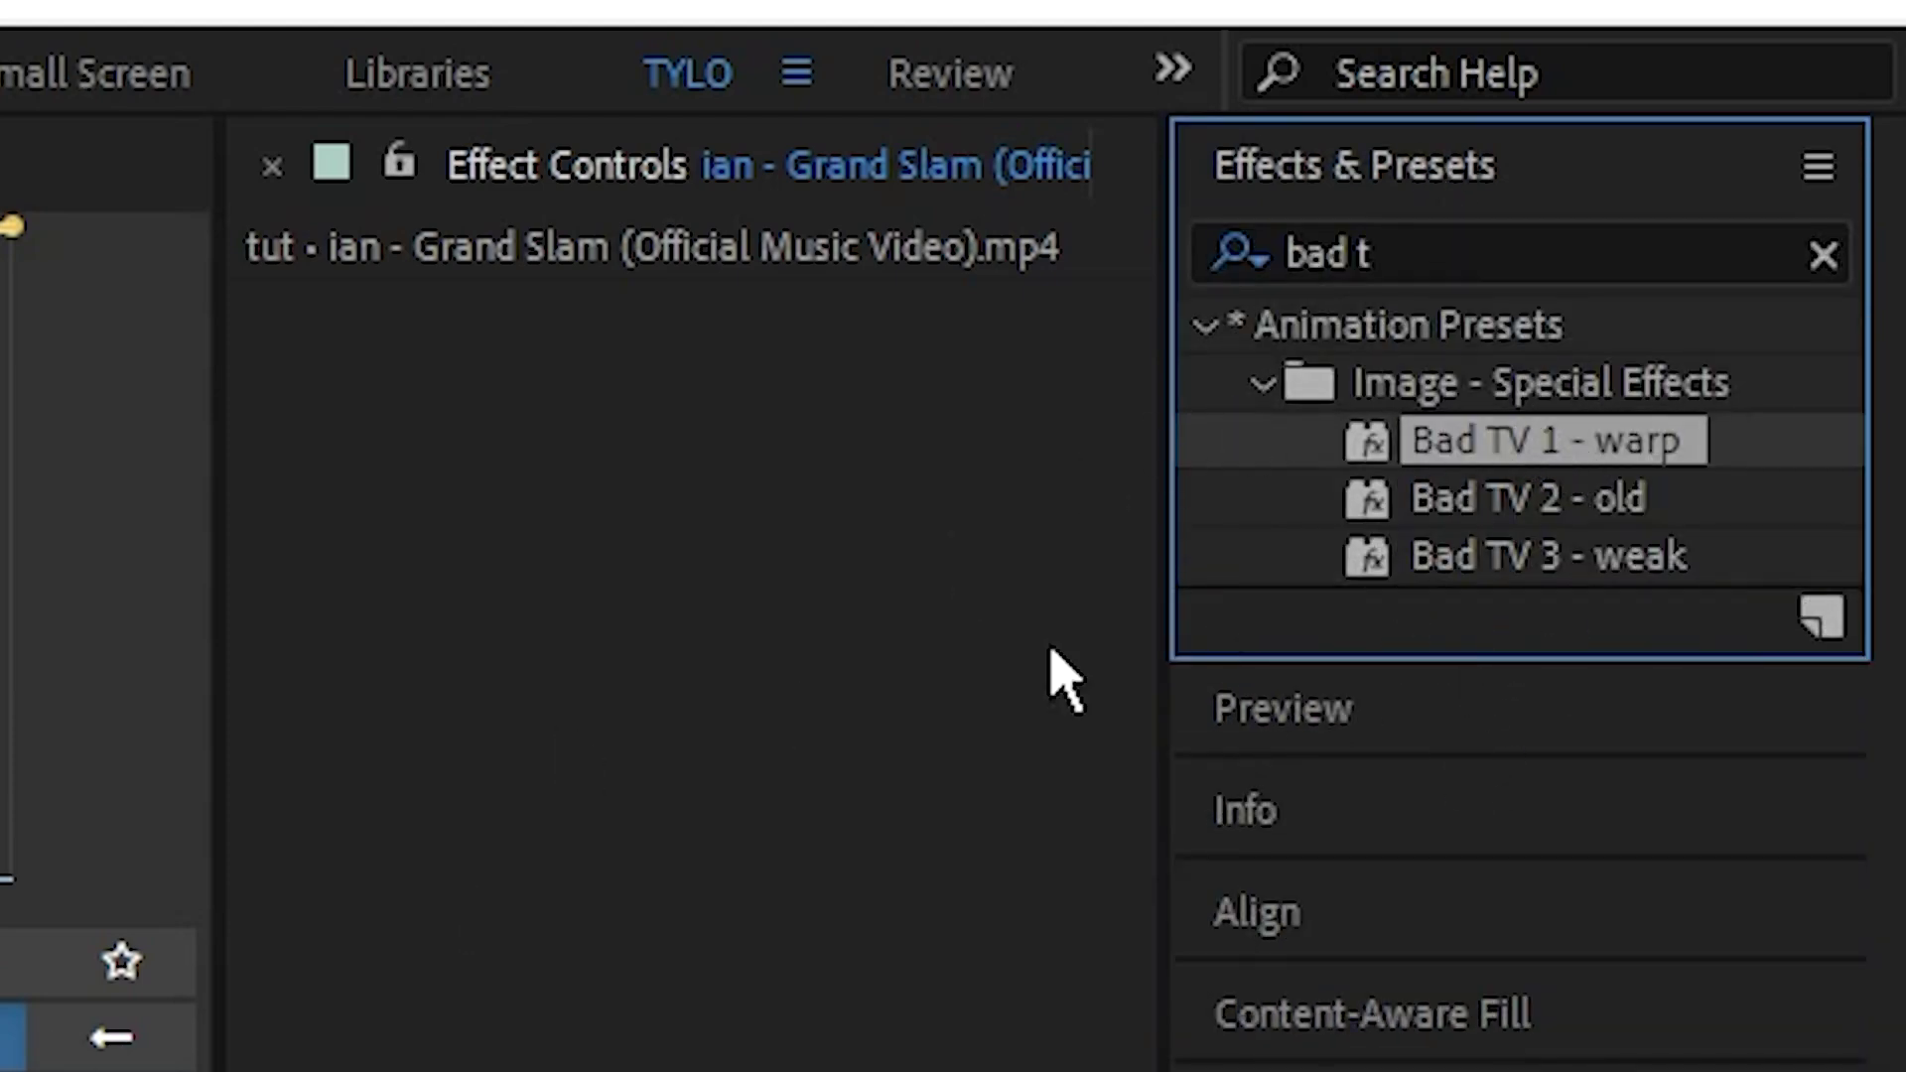
Apply the Bad TV 2 - old preset to the head cutout layer
click(1116, 786)
click(1116, 795)
click(1117, 787)
scroll(648, 397, up, 1)
drag(449, 283, 658, 378)
scroll(731, 415, down, 1)
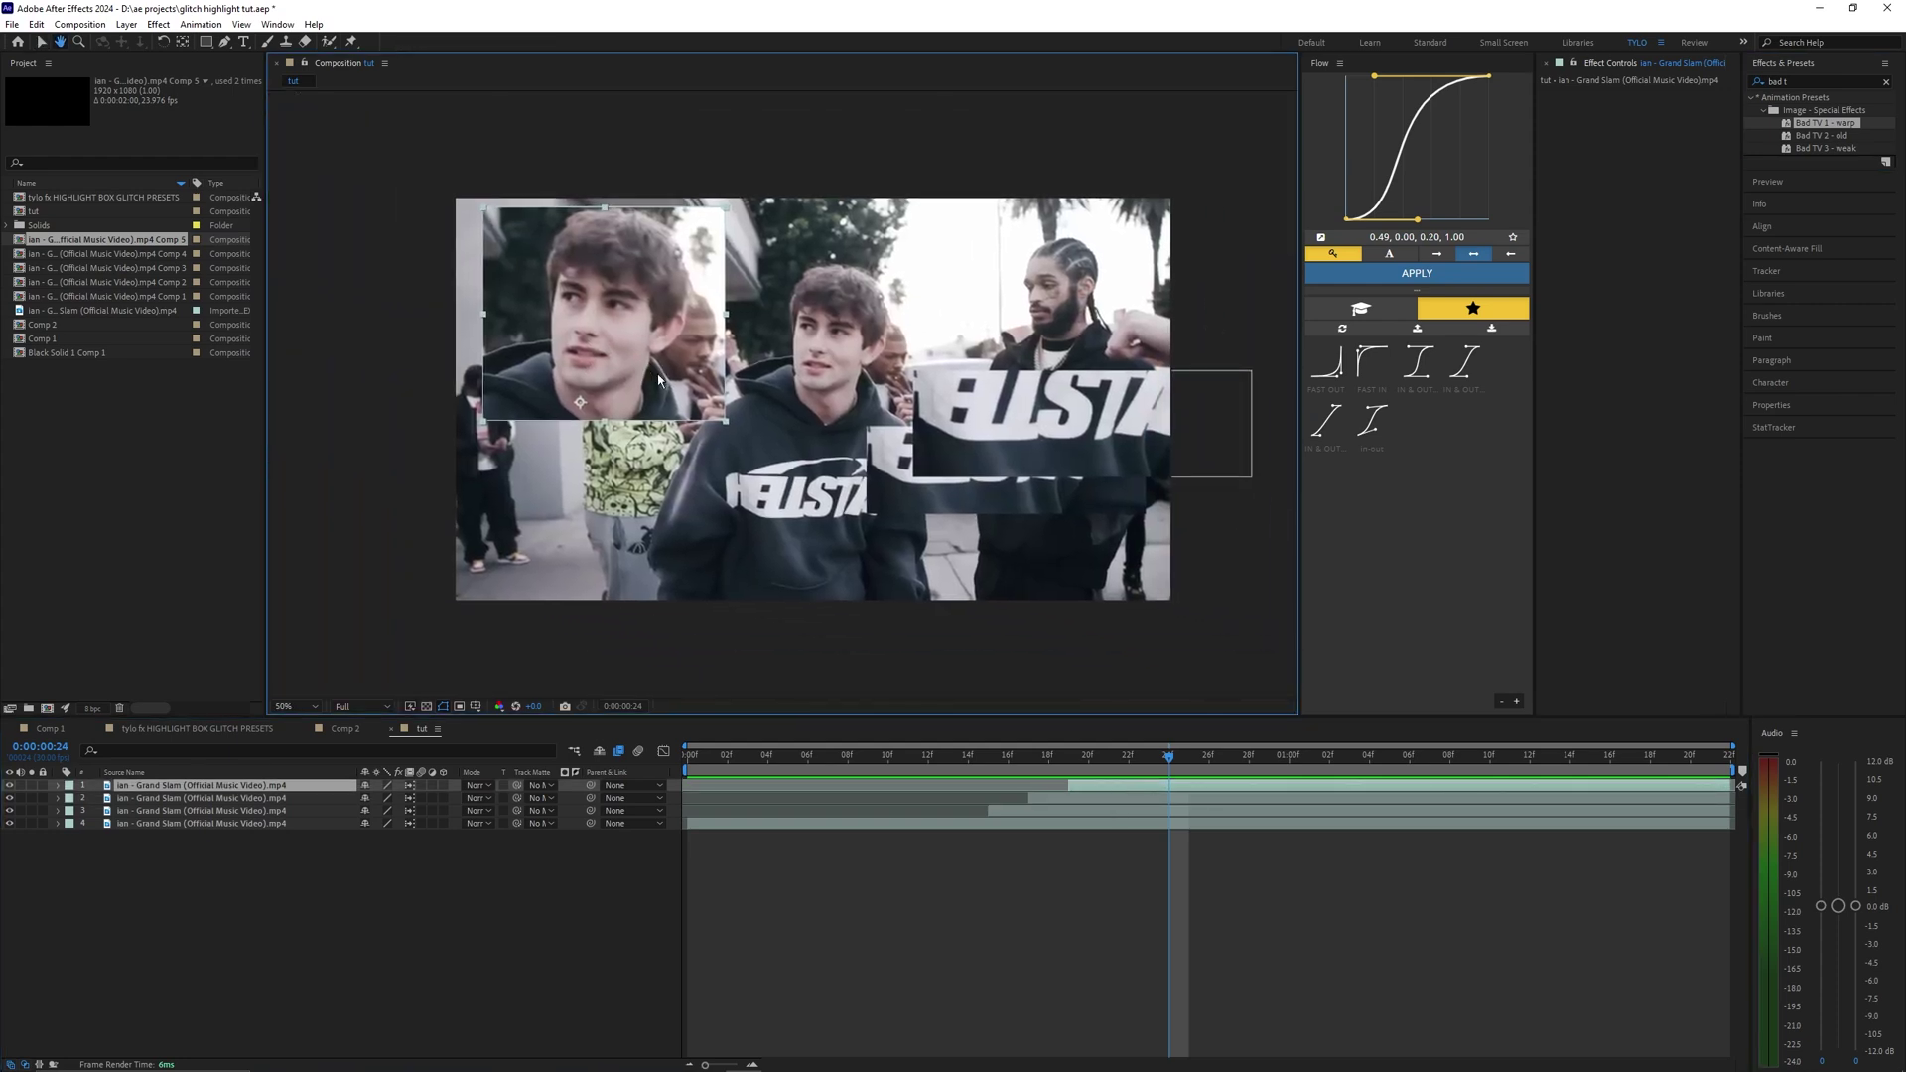
drag(1824, 139, 1810, 139)
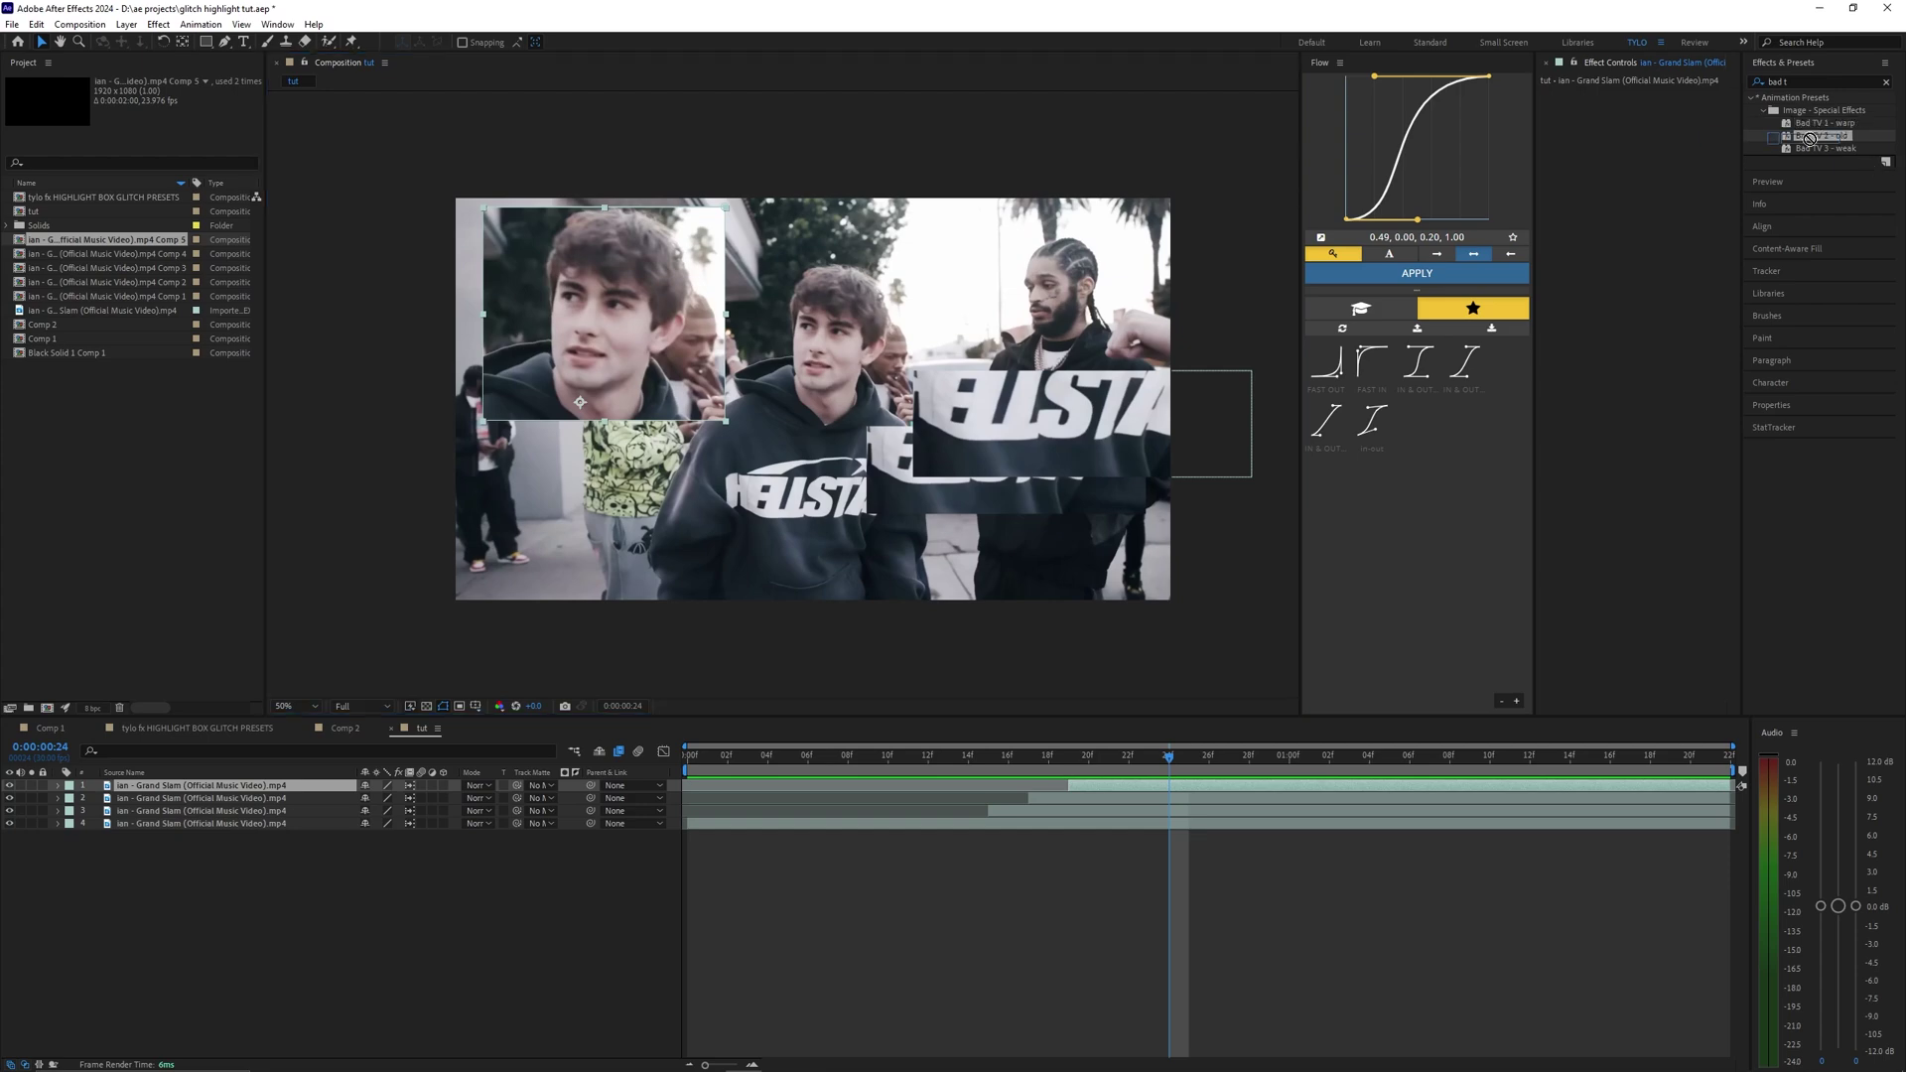
drag(1628, 148, 1628, 151)
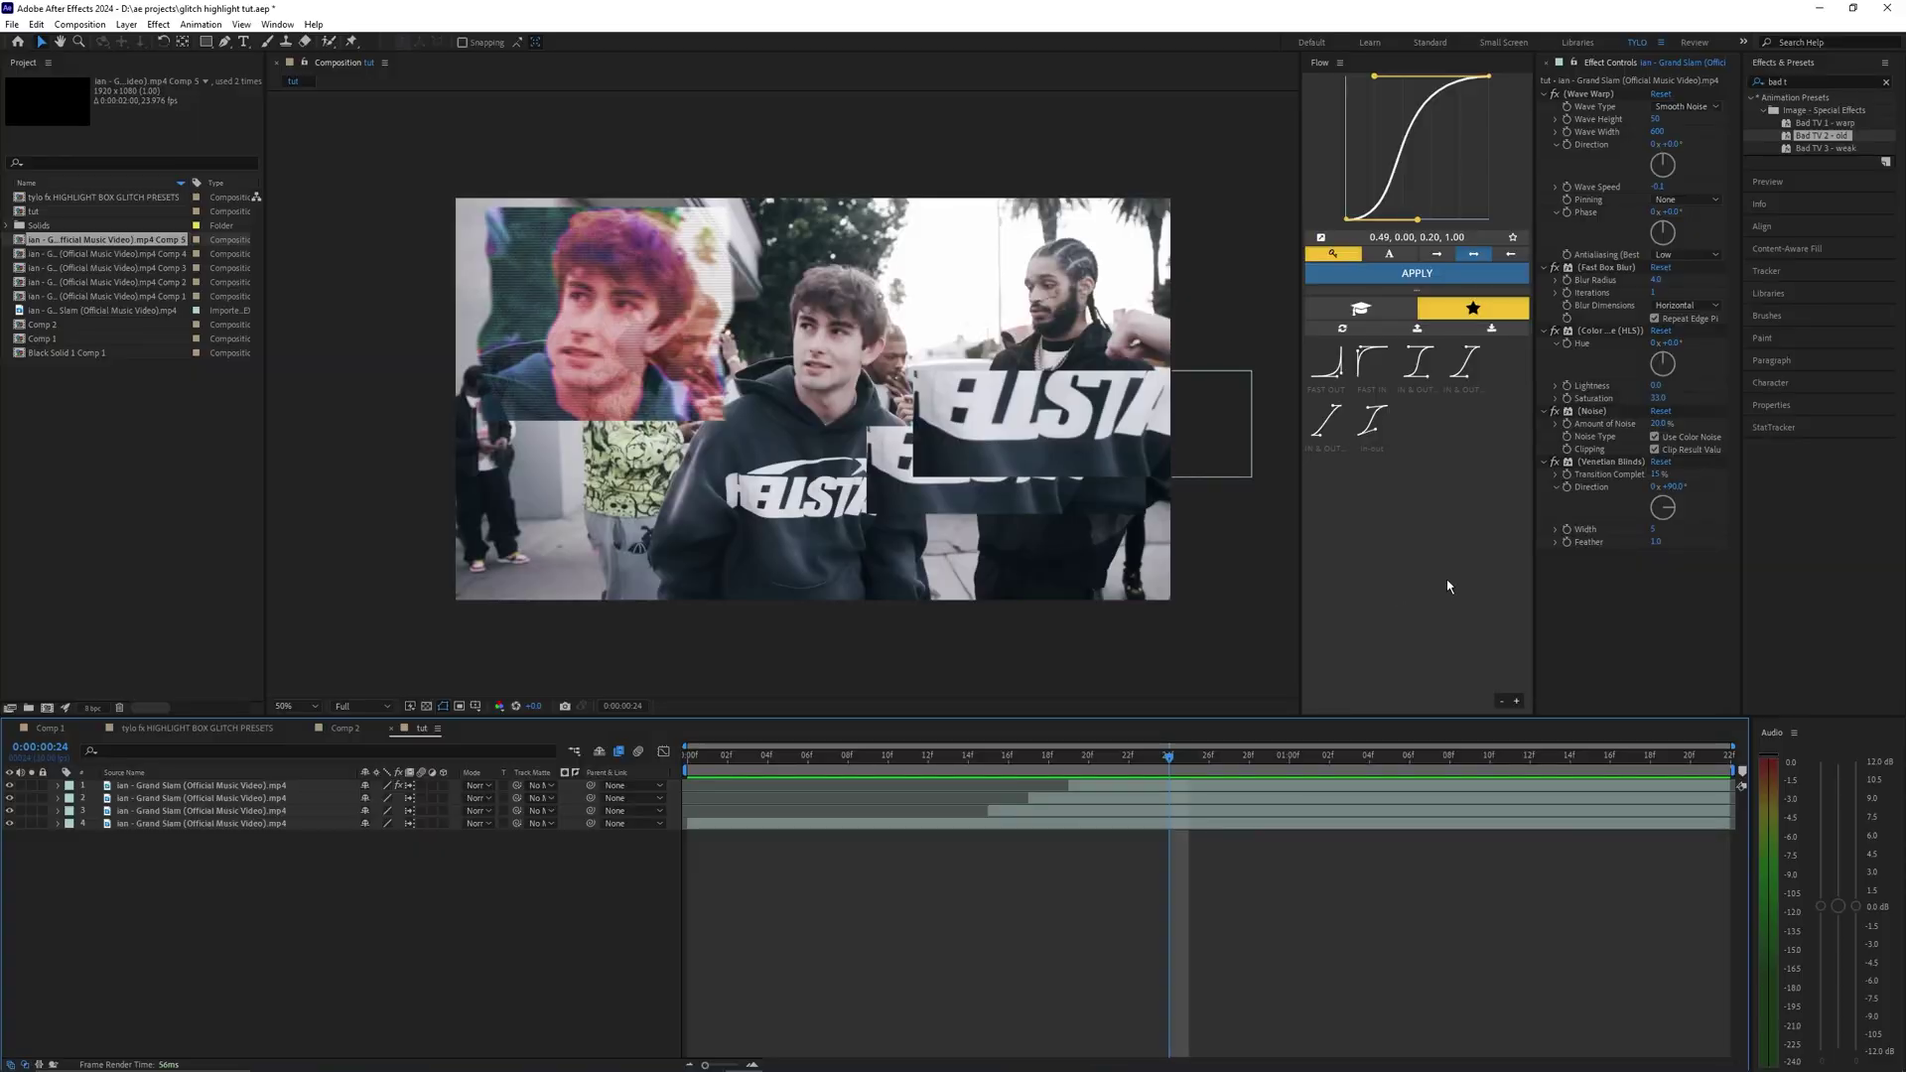
Delete the preset's Venetian Blinds and Wave Warp effects from the head cutout layer and preview the result
click(1595, 462)
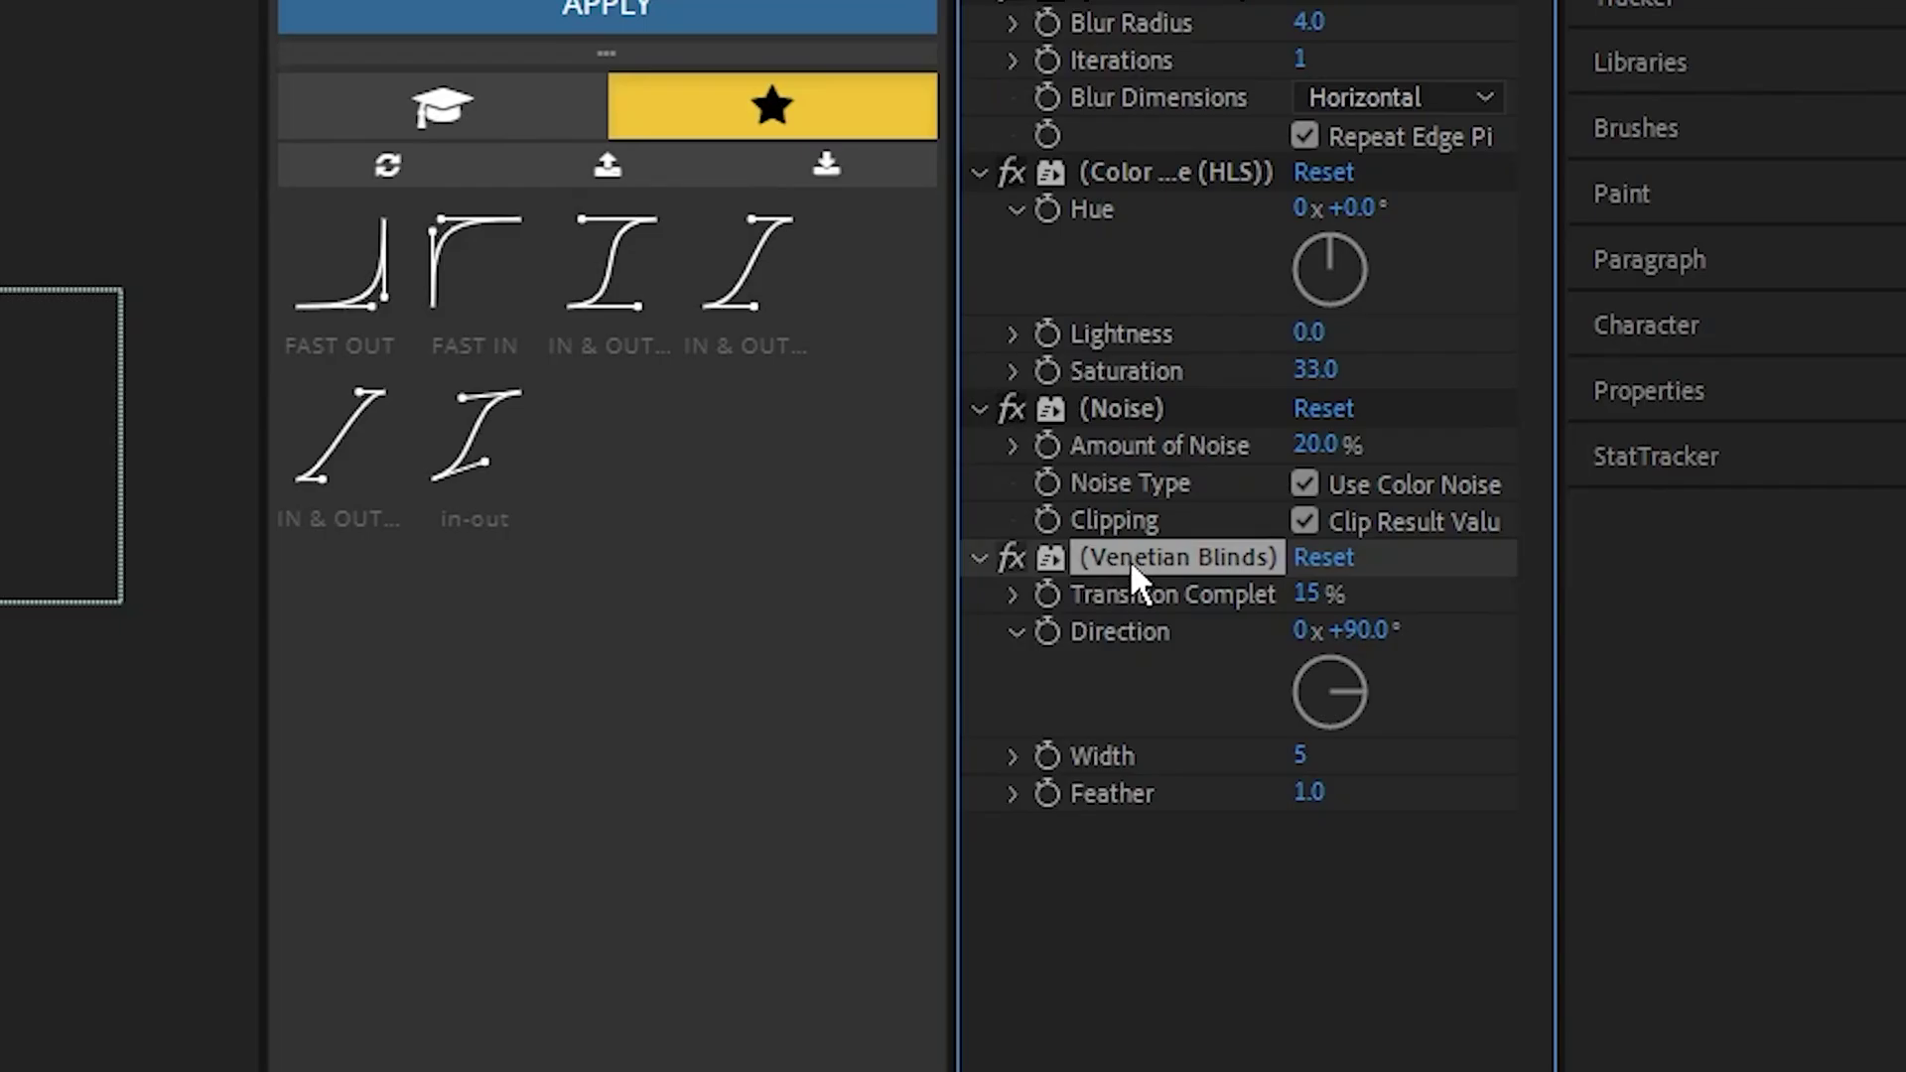
key(Delete)
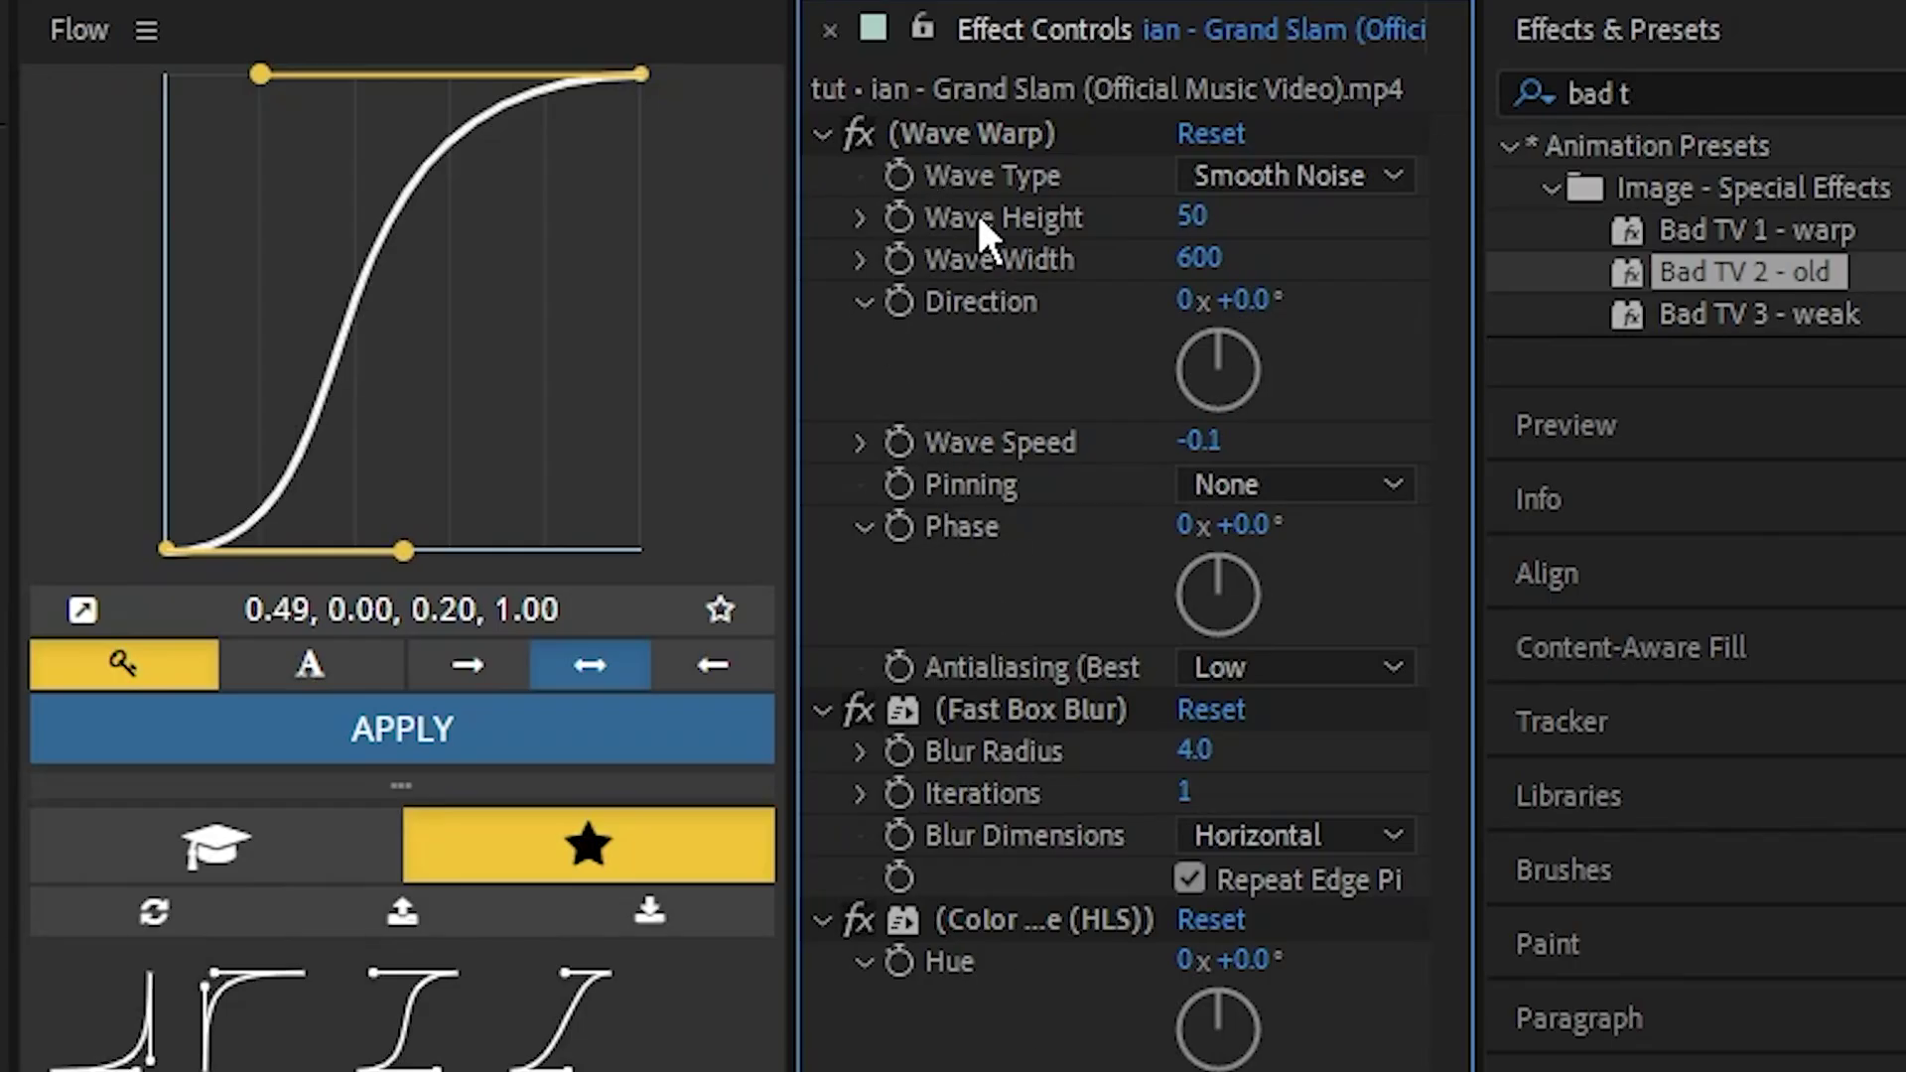
click(974, 129)
key(Delete)
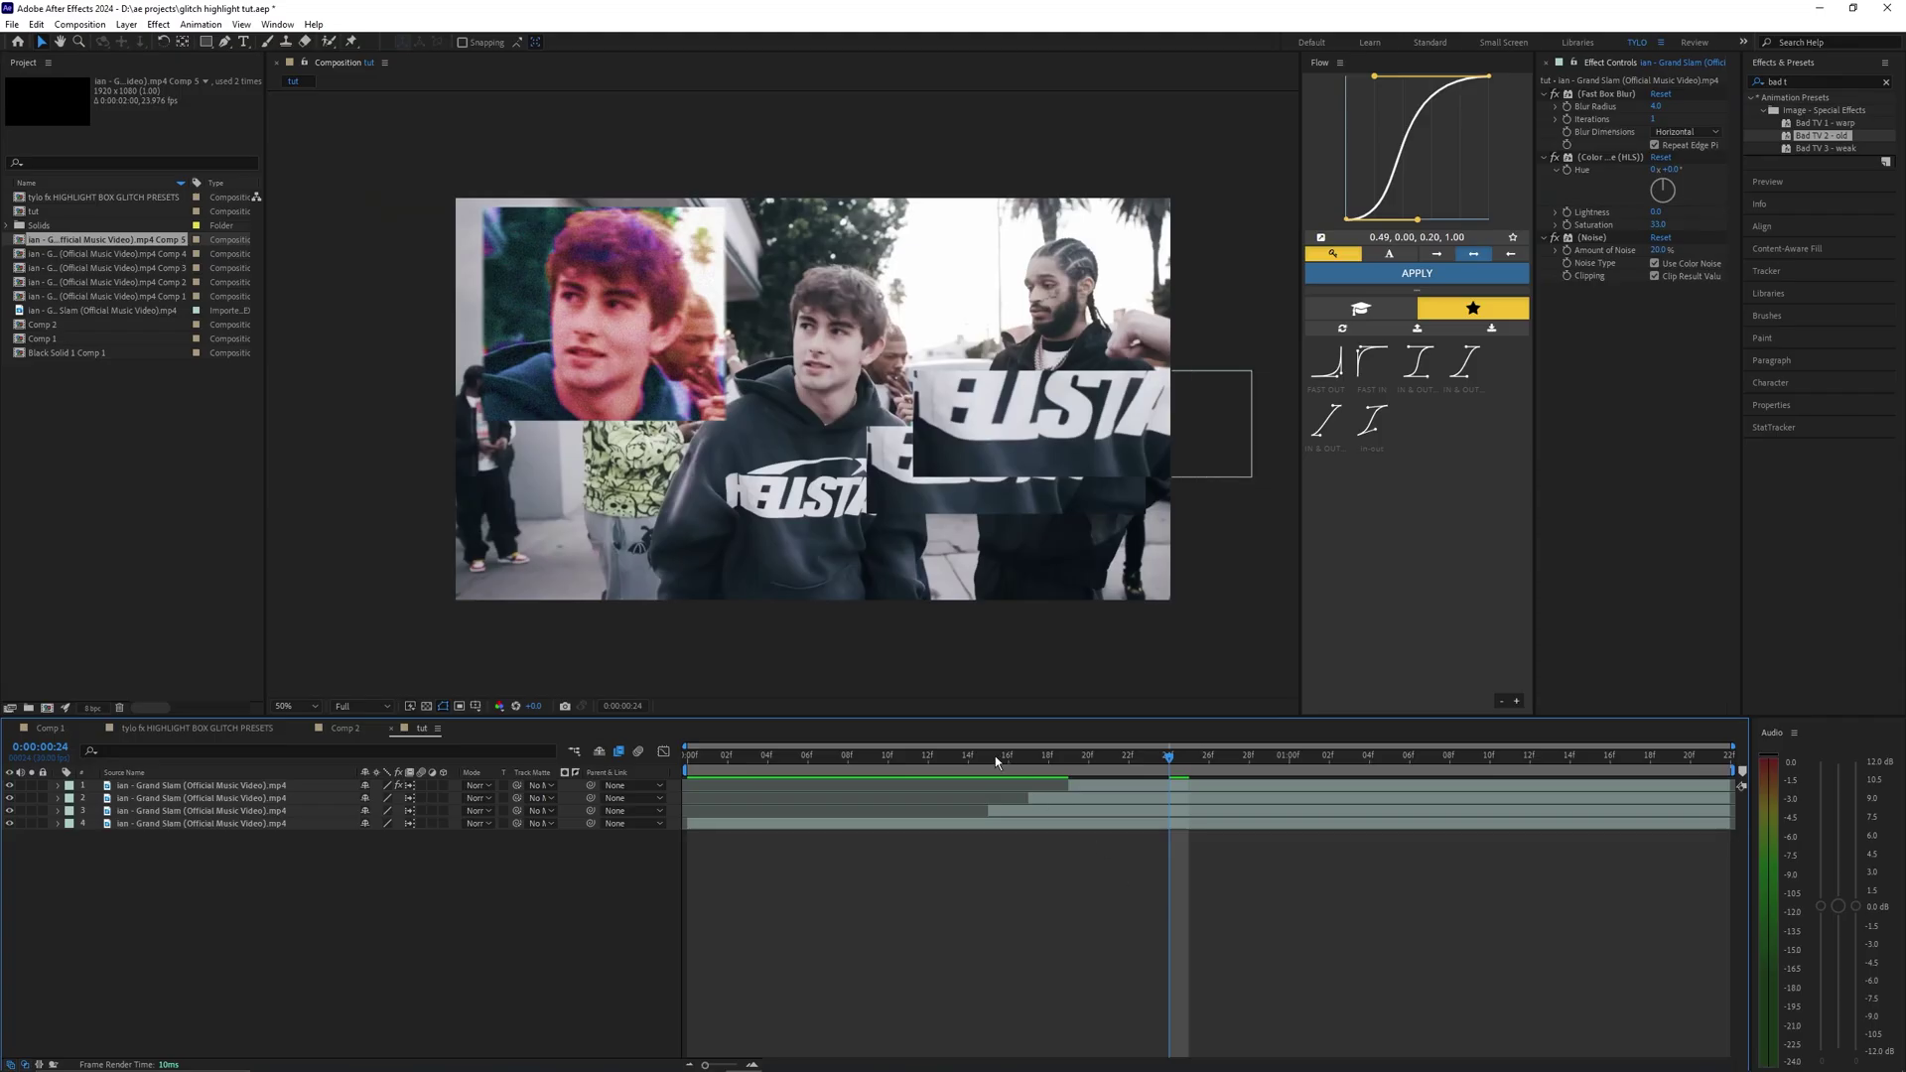
click(992, 755)
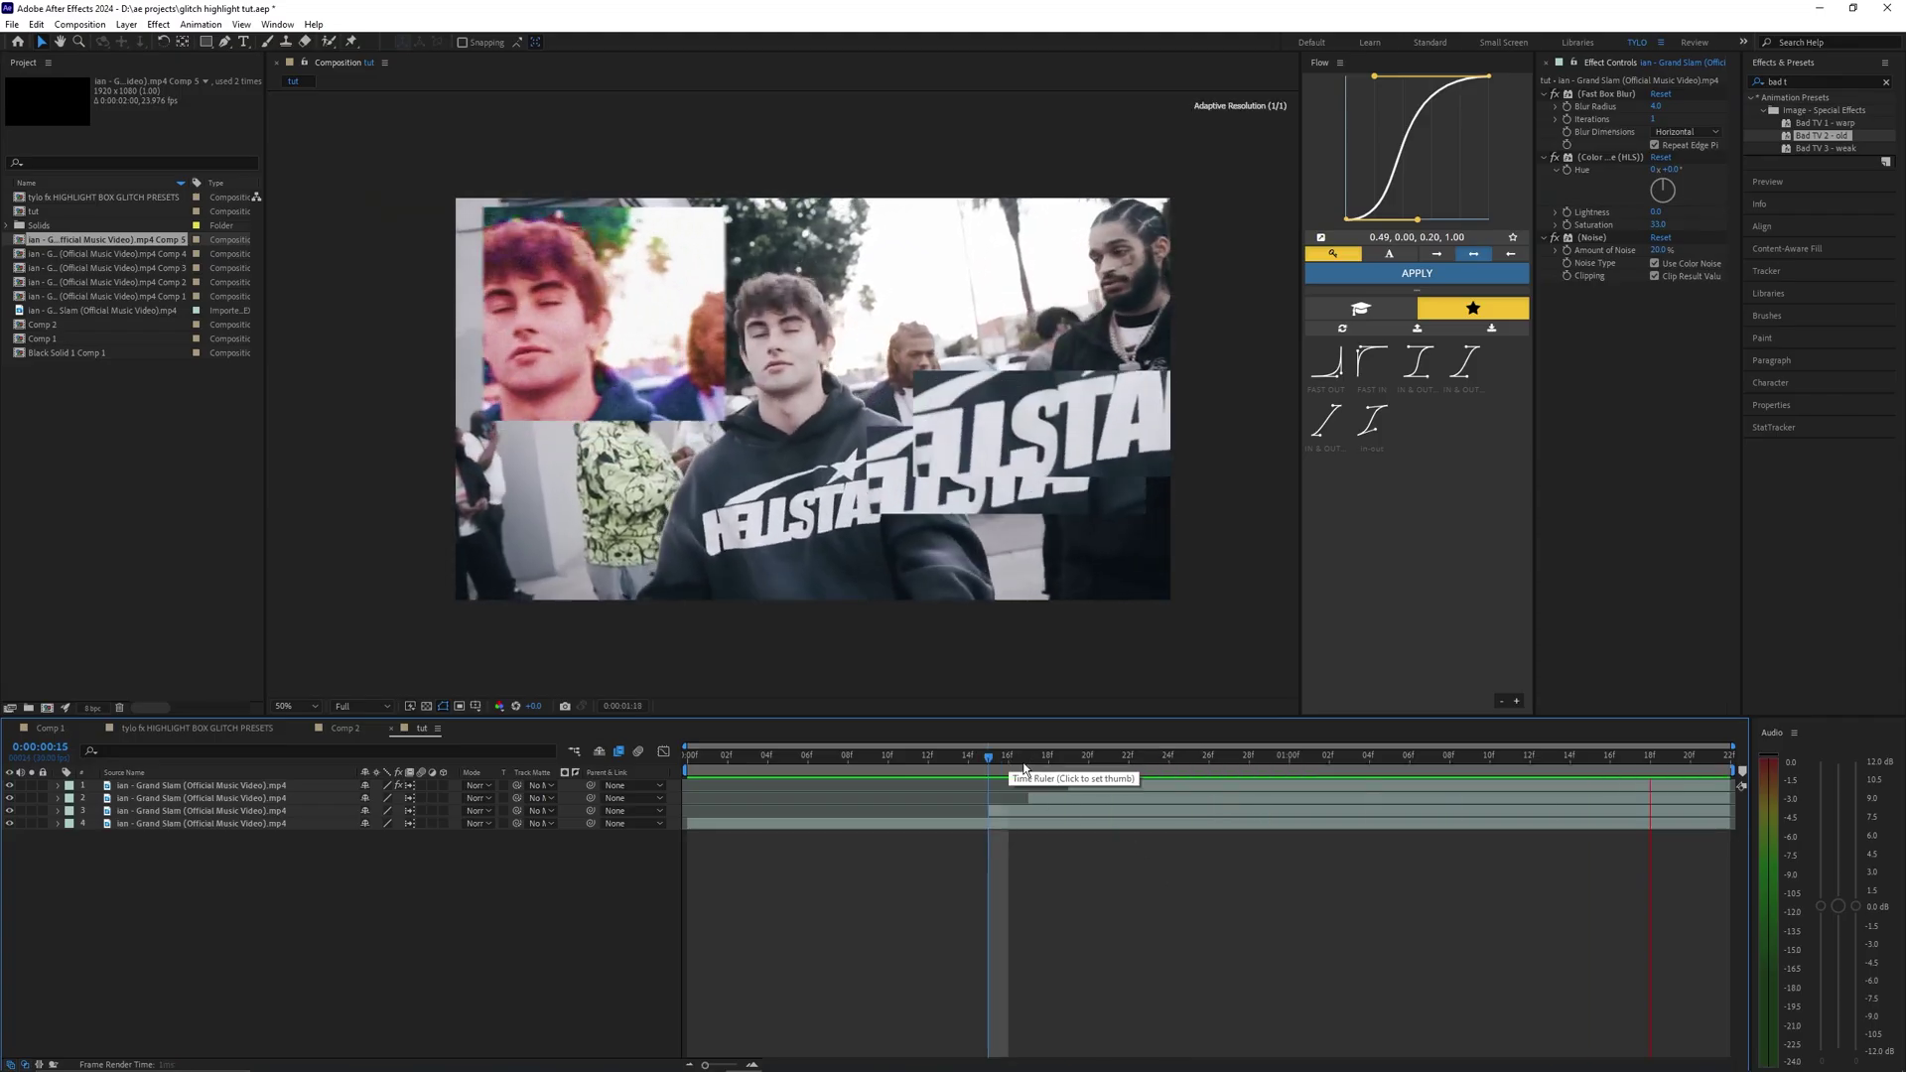
key(space)
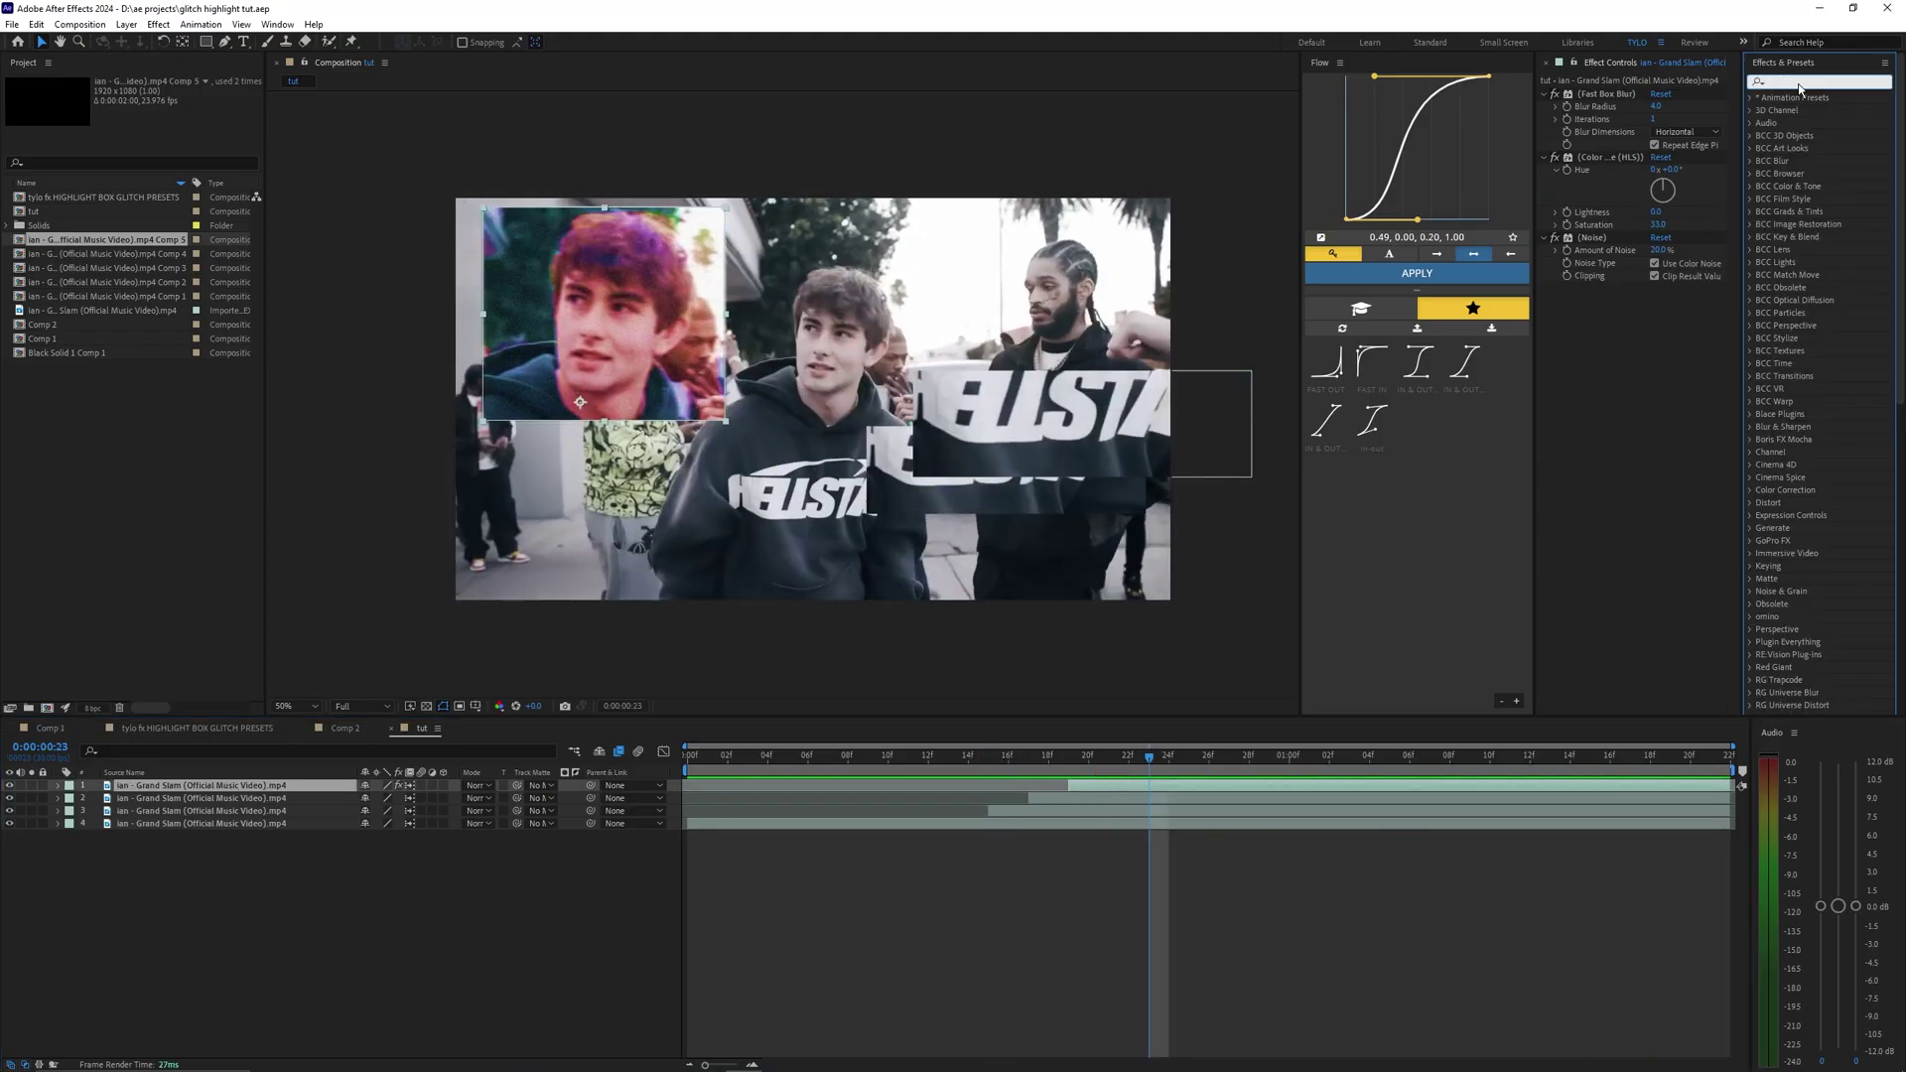
Add a new Wave Warp effect to the head cutout layer and set its wave type to Noise
text(wave wa)
drag(1804, 110, 1612, 359)
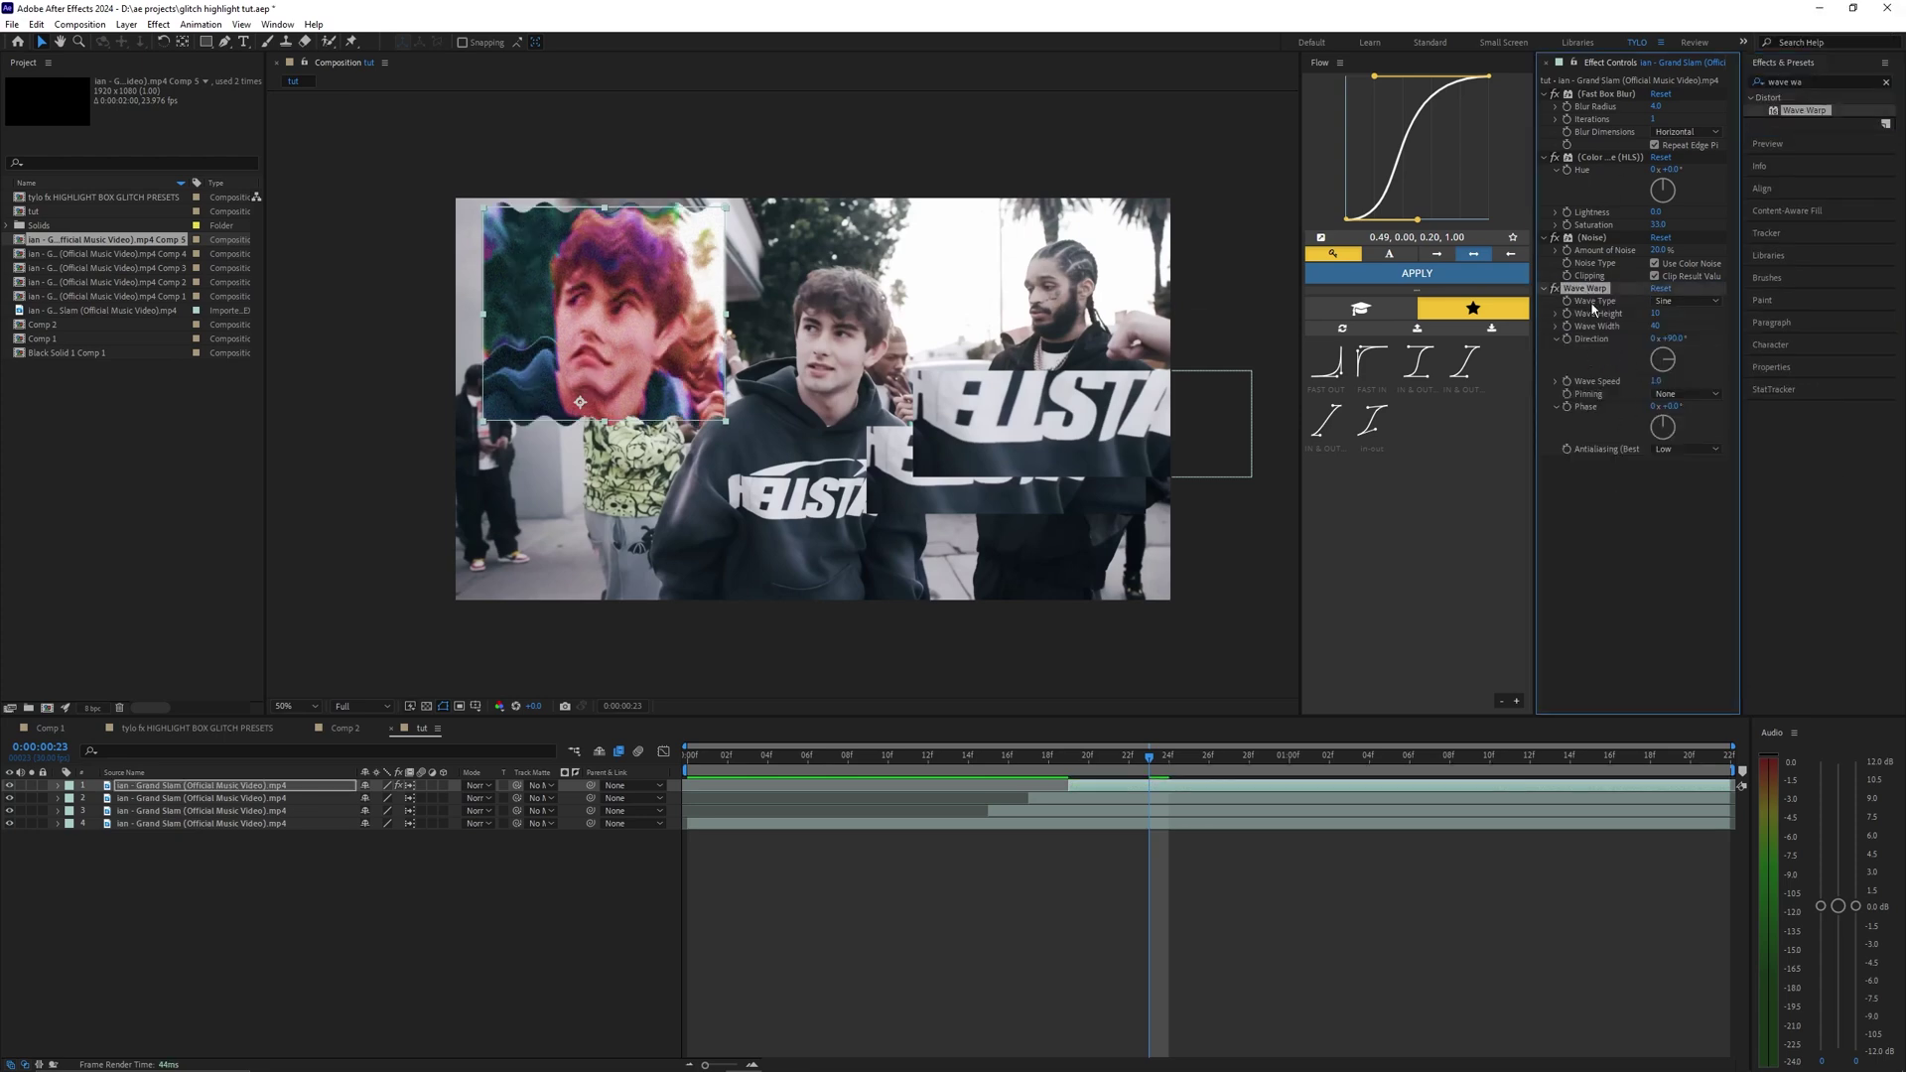
click(1677, 300)
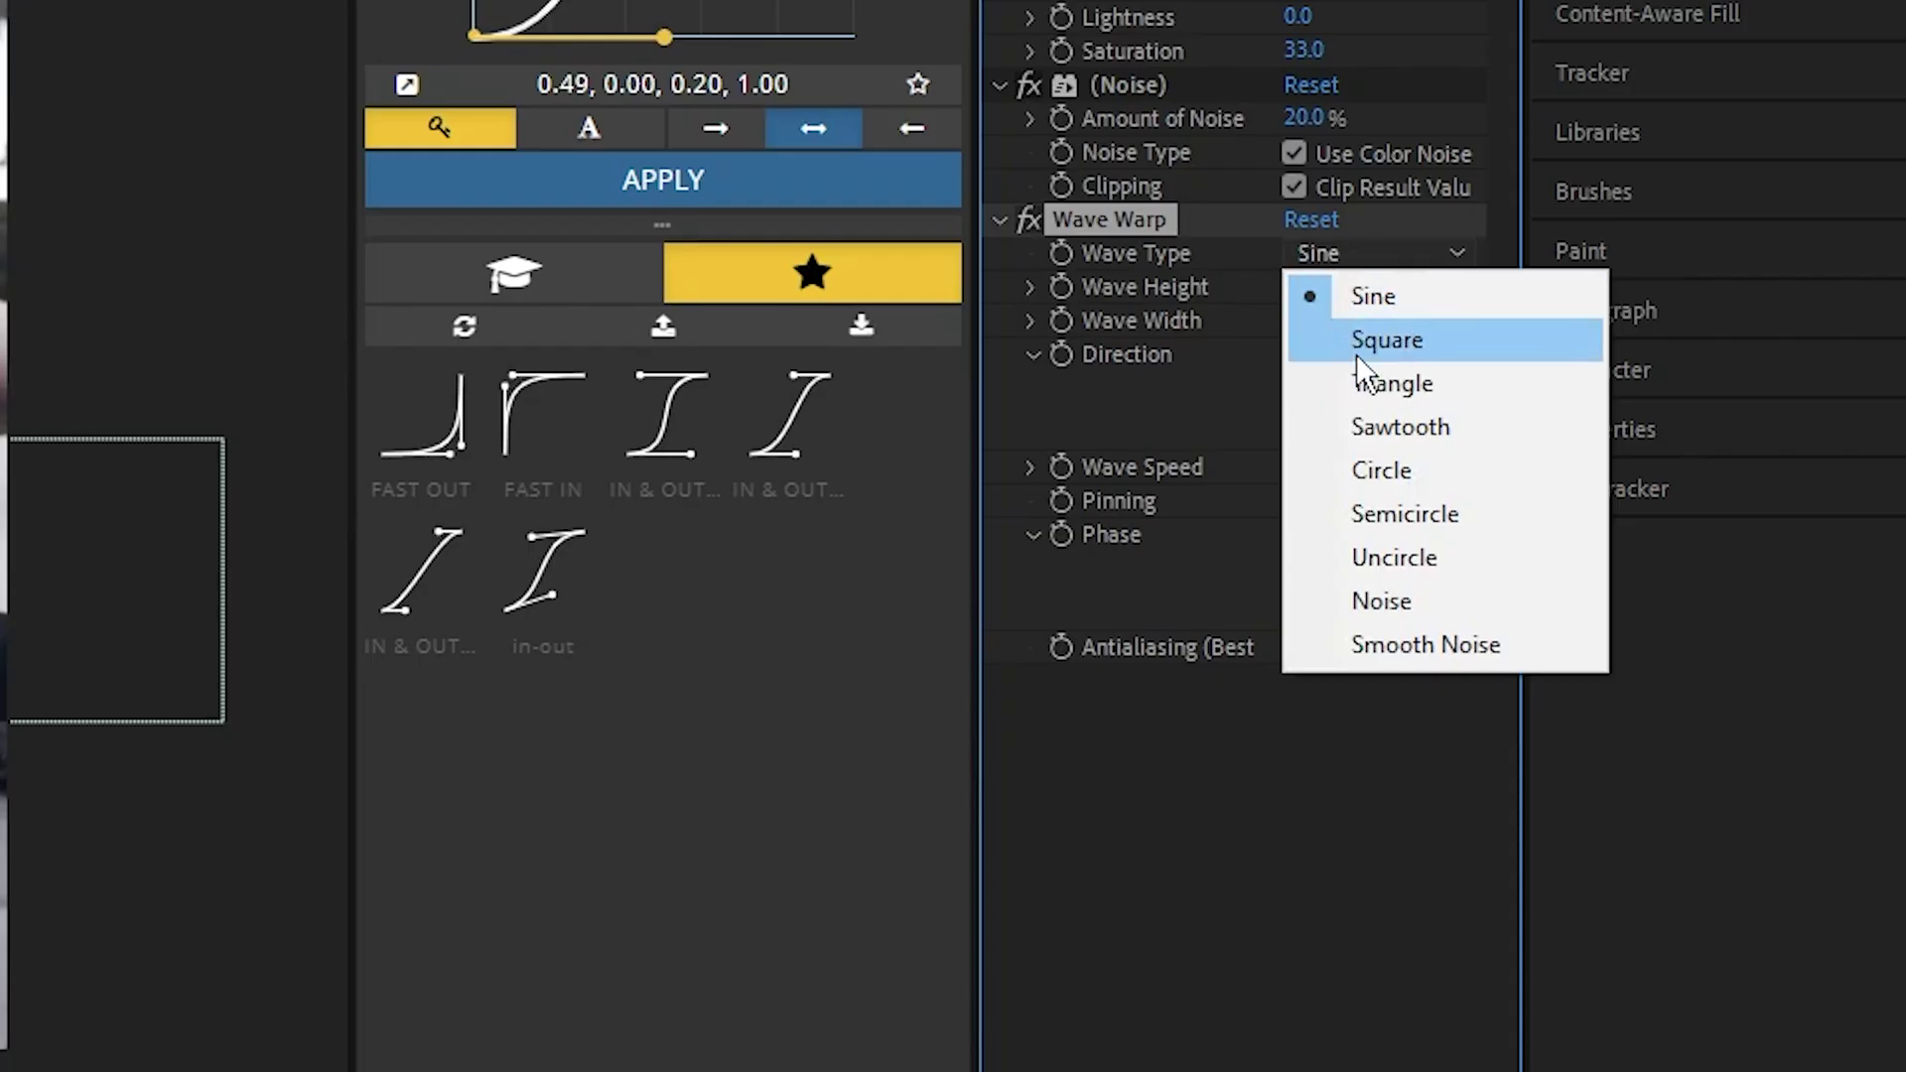
click(1690, 433)
Set the Wave Warp's wave height to 2, wave width to 10000 and direction to 0°
click(1297, 287)
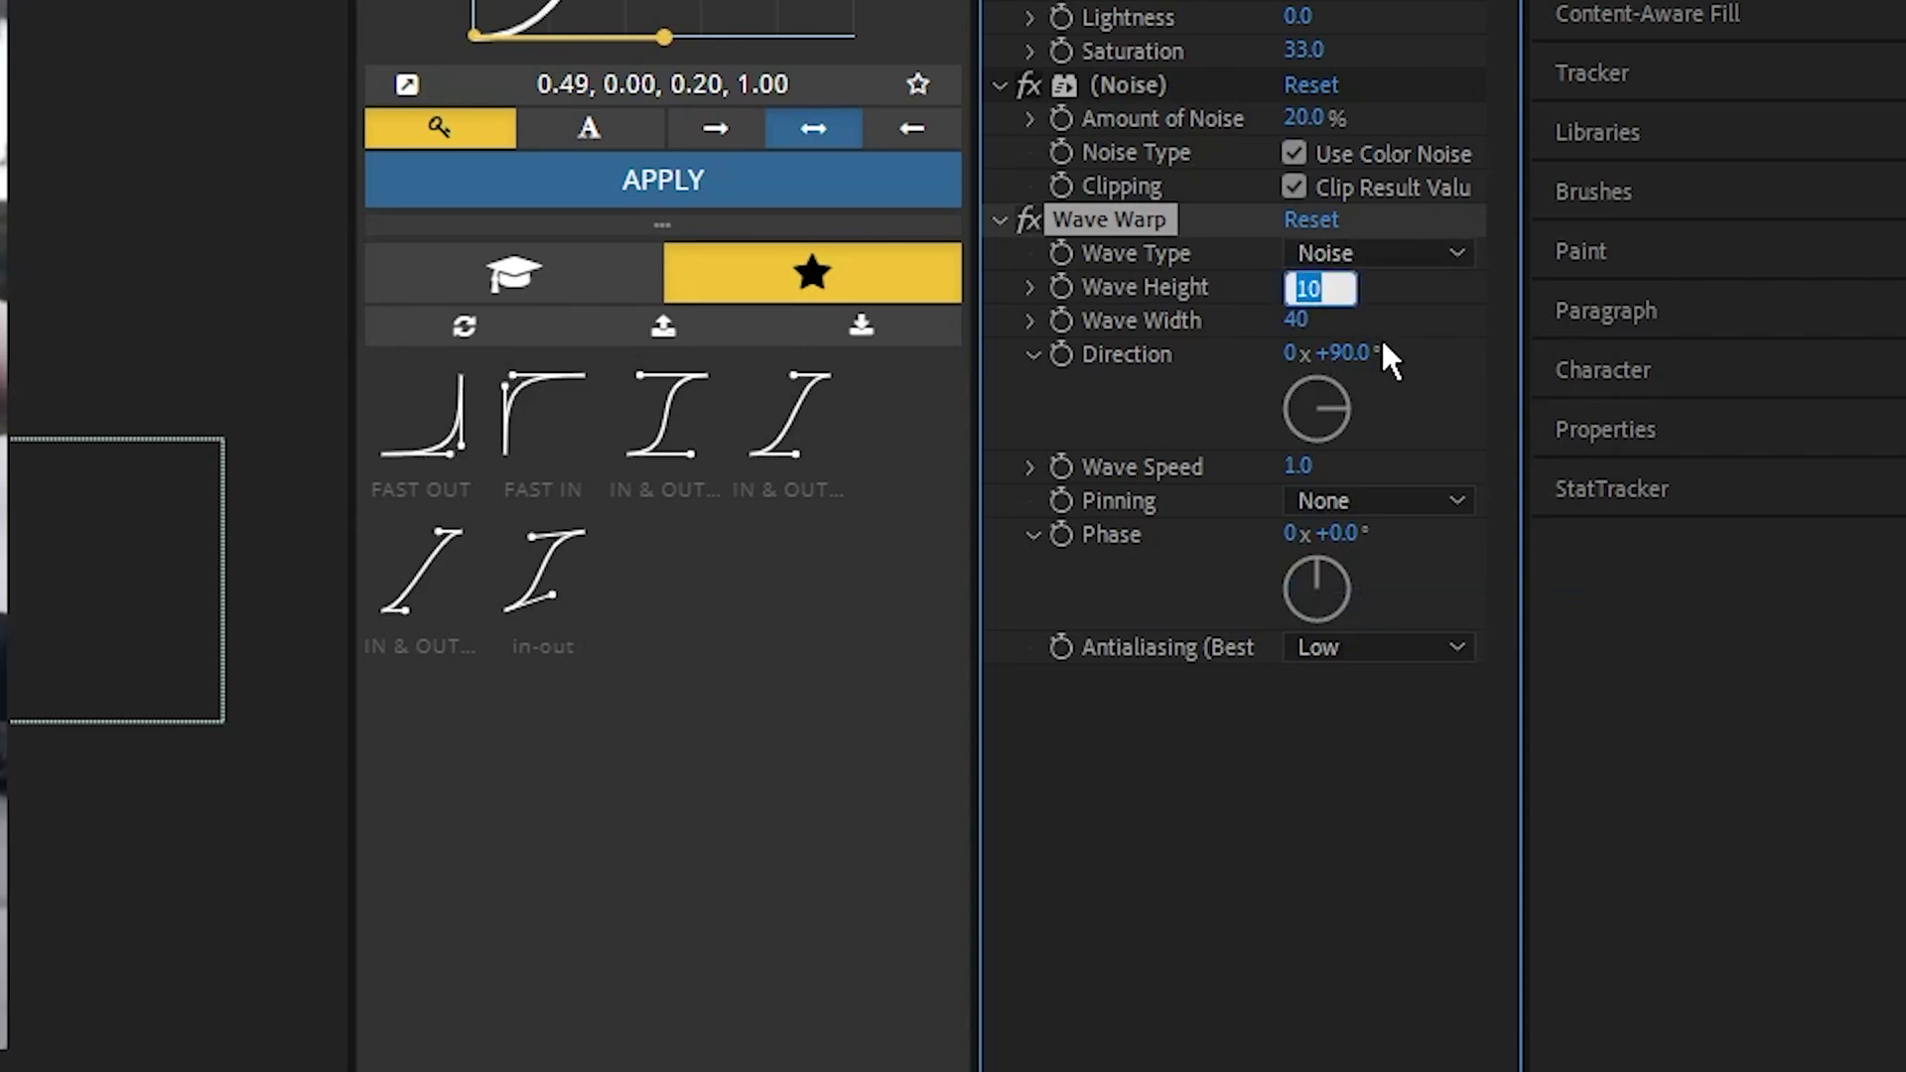
text(2)
key(Return)
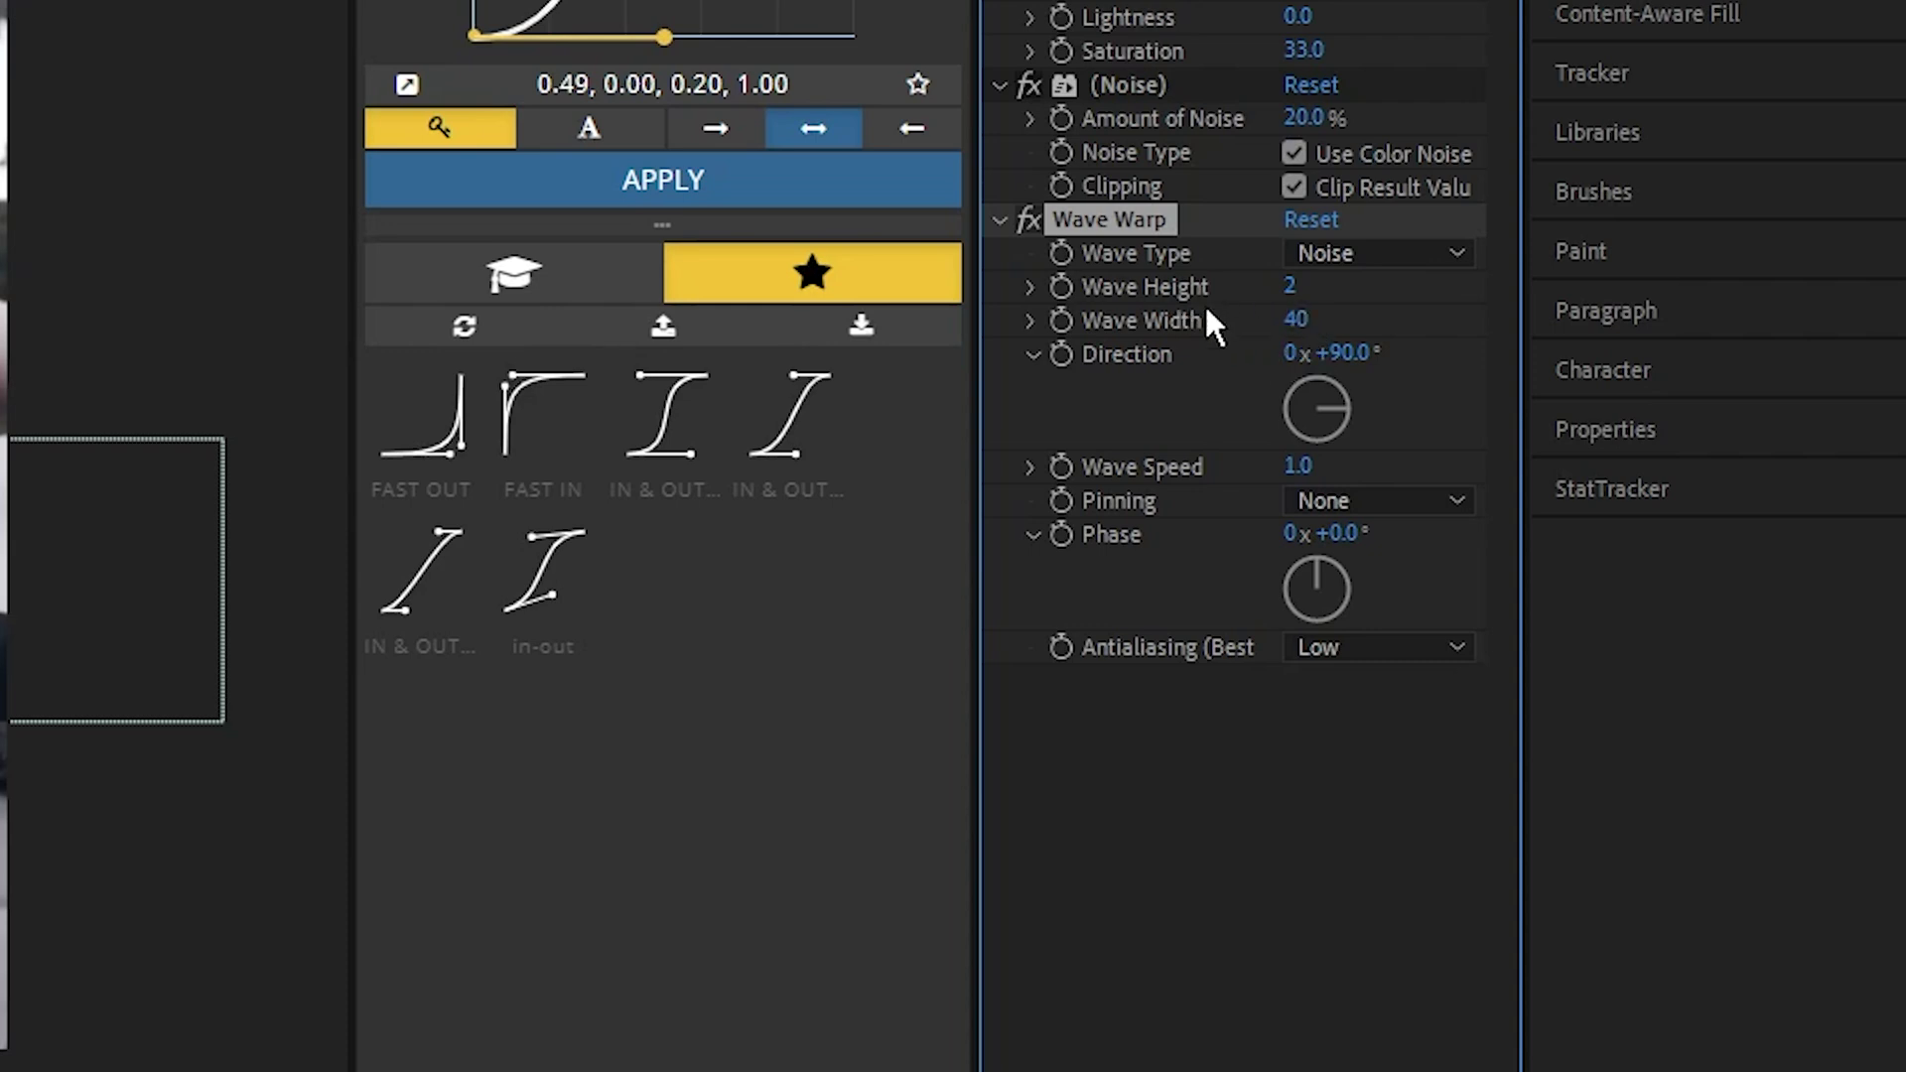
click(1295, 323)
text(10000)
key(Tab)
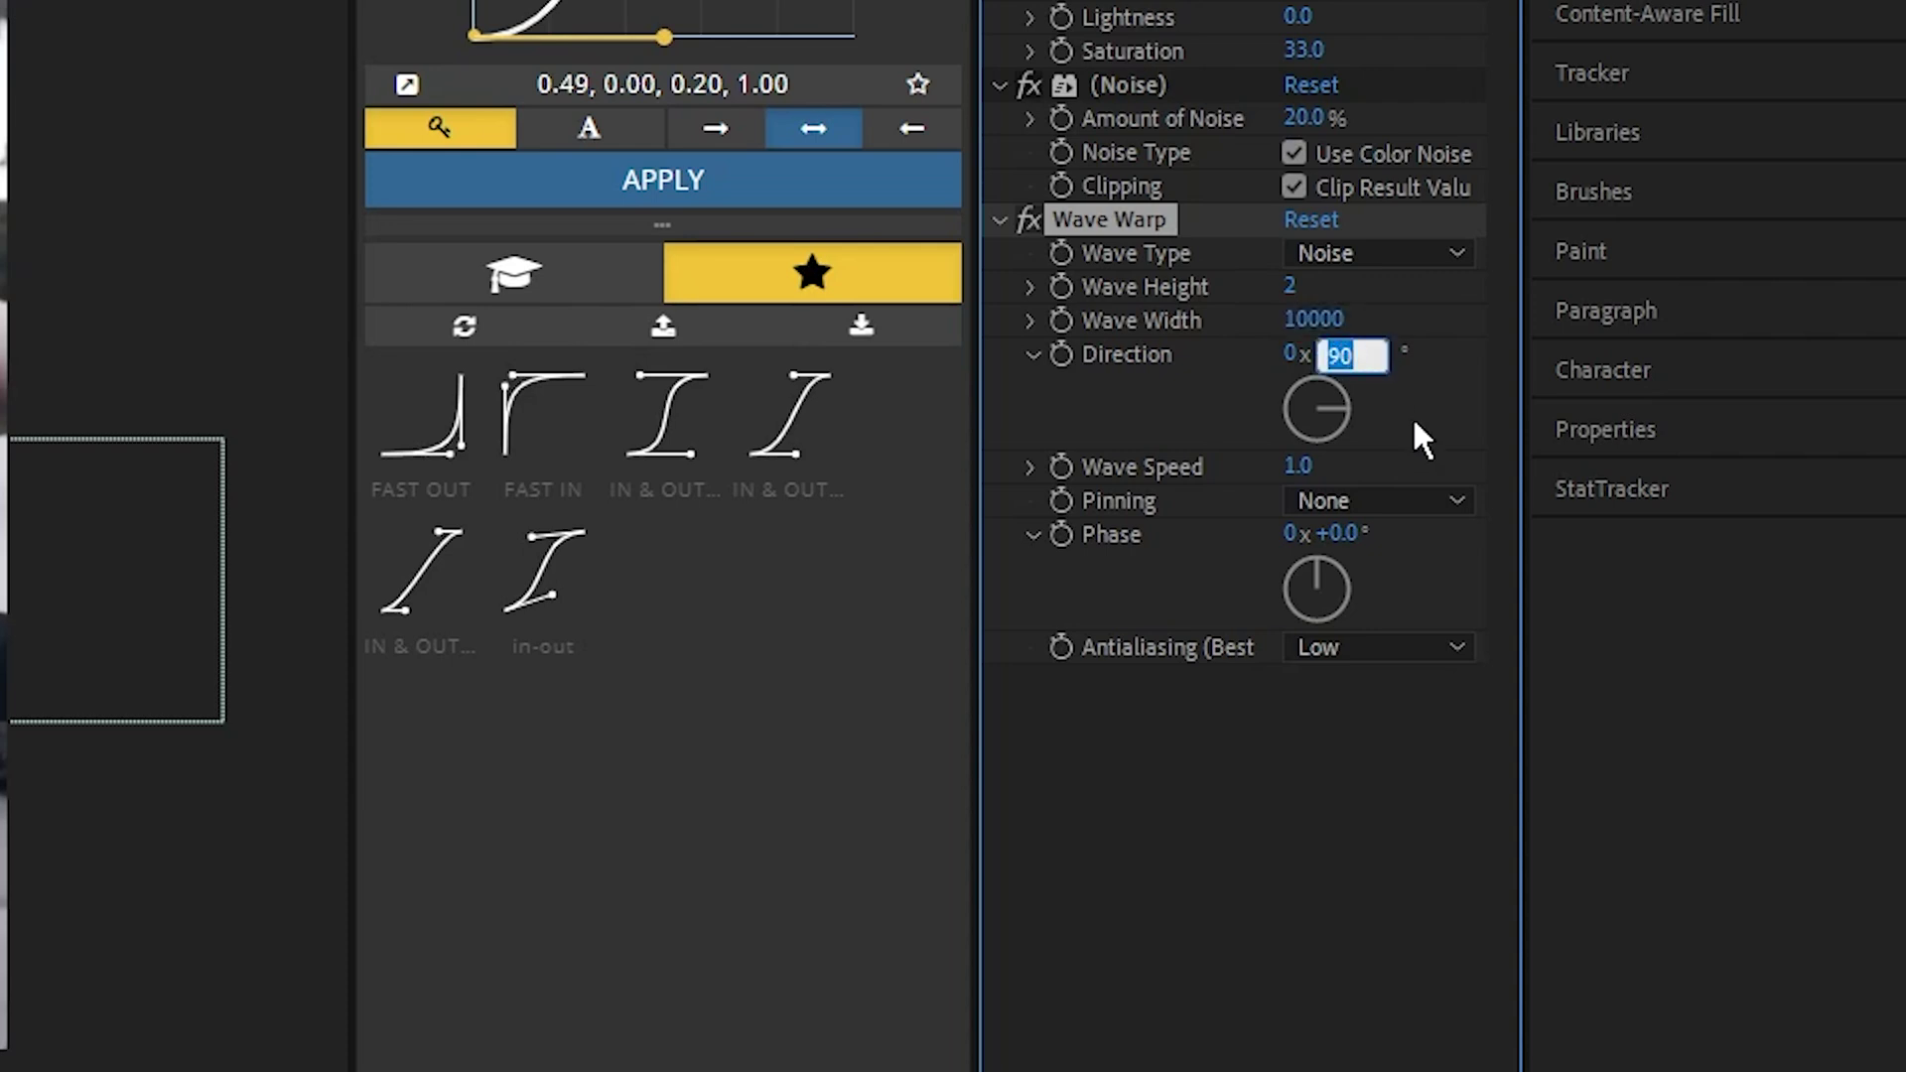
text(0)
key(Return)
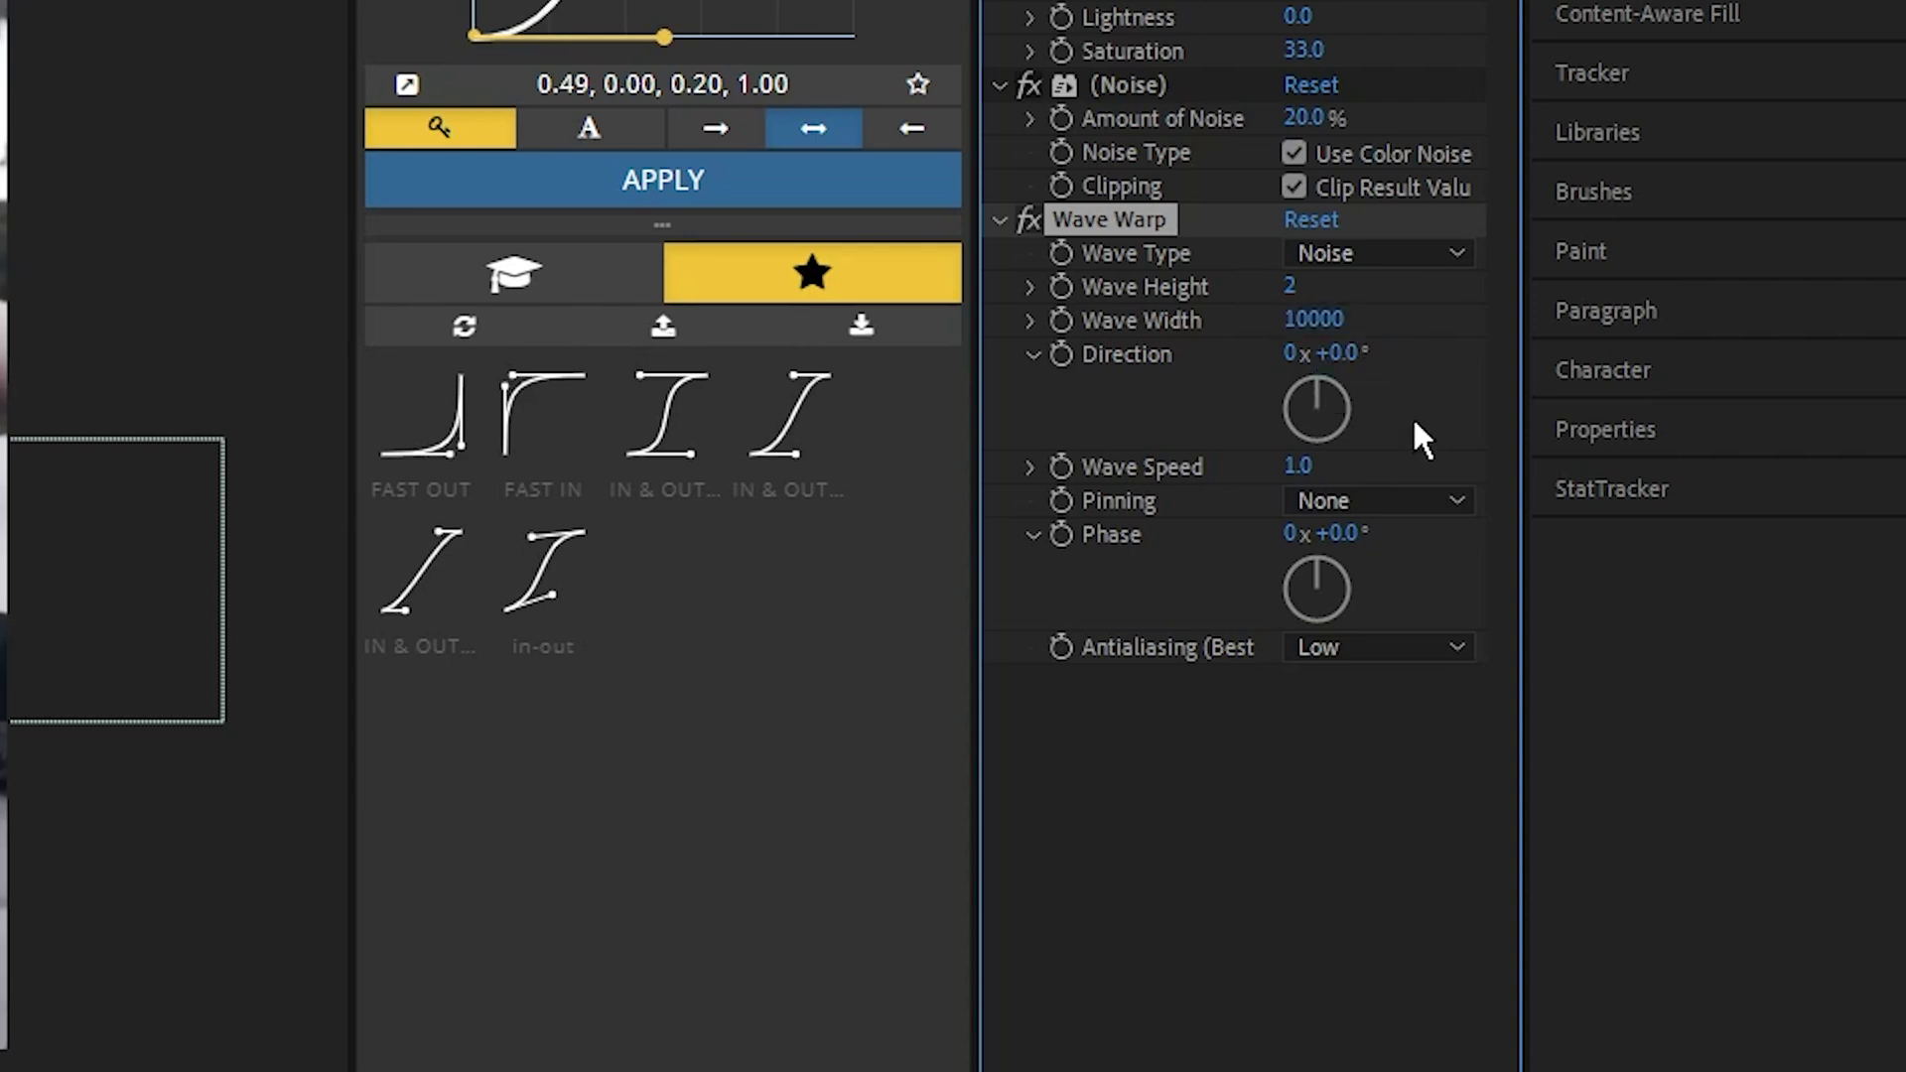
Add the expression posterizeTime(8); wiggle(20,50) to the Wave Warp's wave height
alt+click(1061, 286)
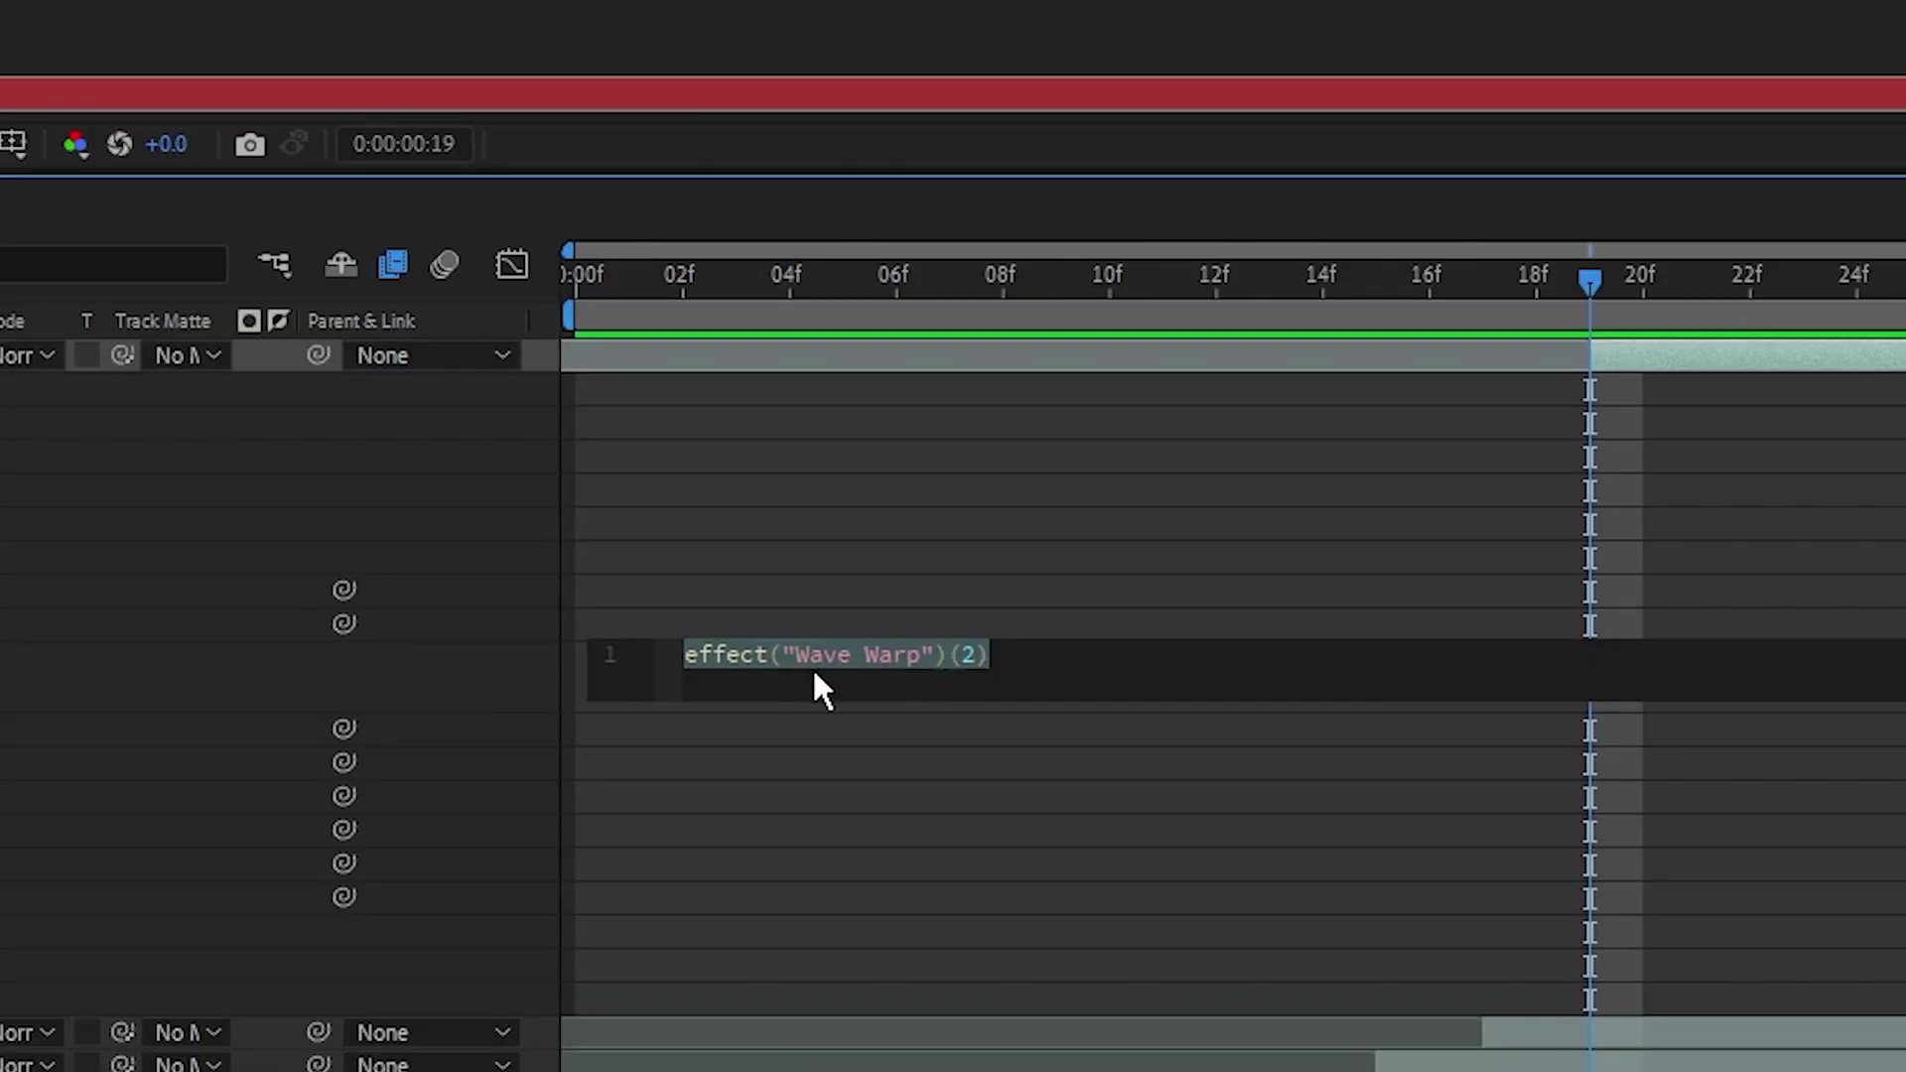
text(pos)
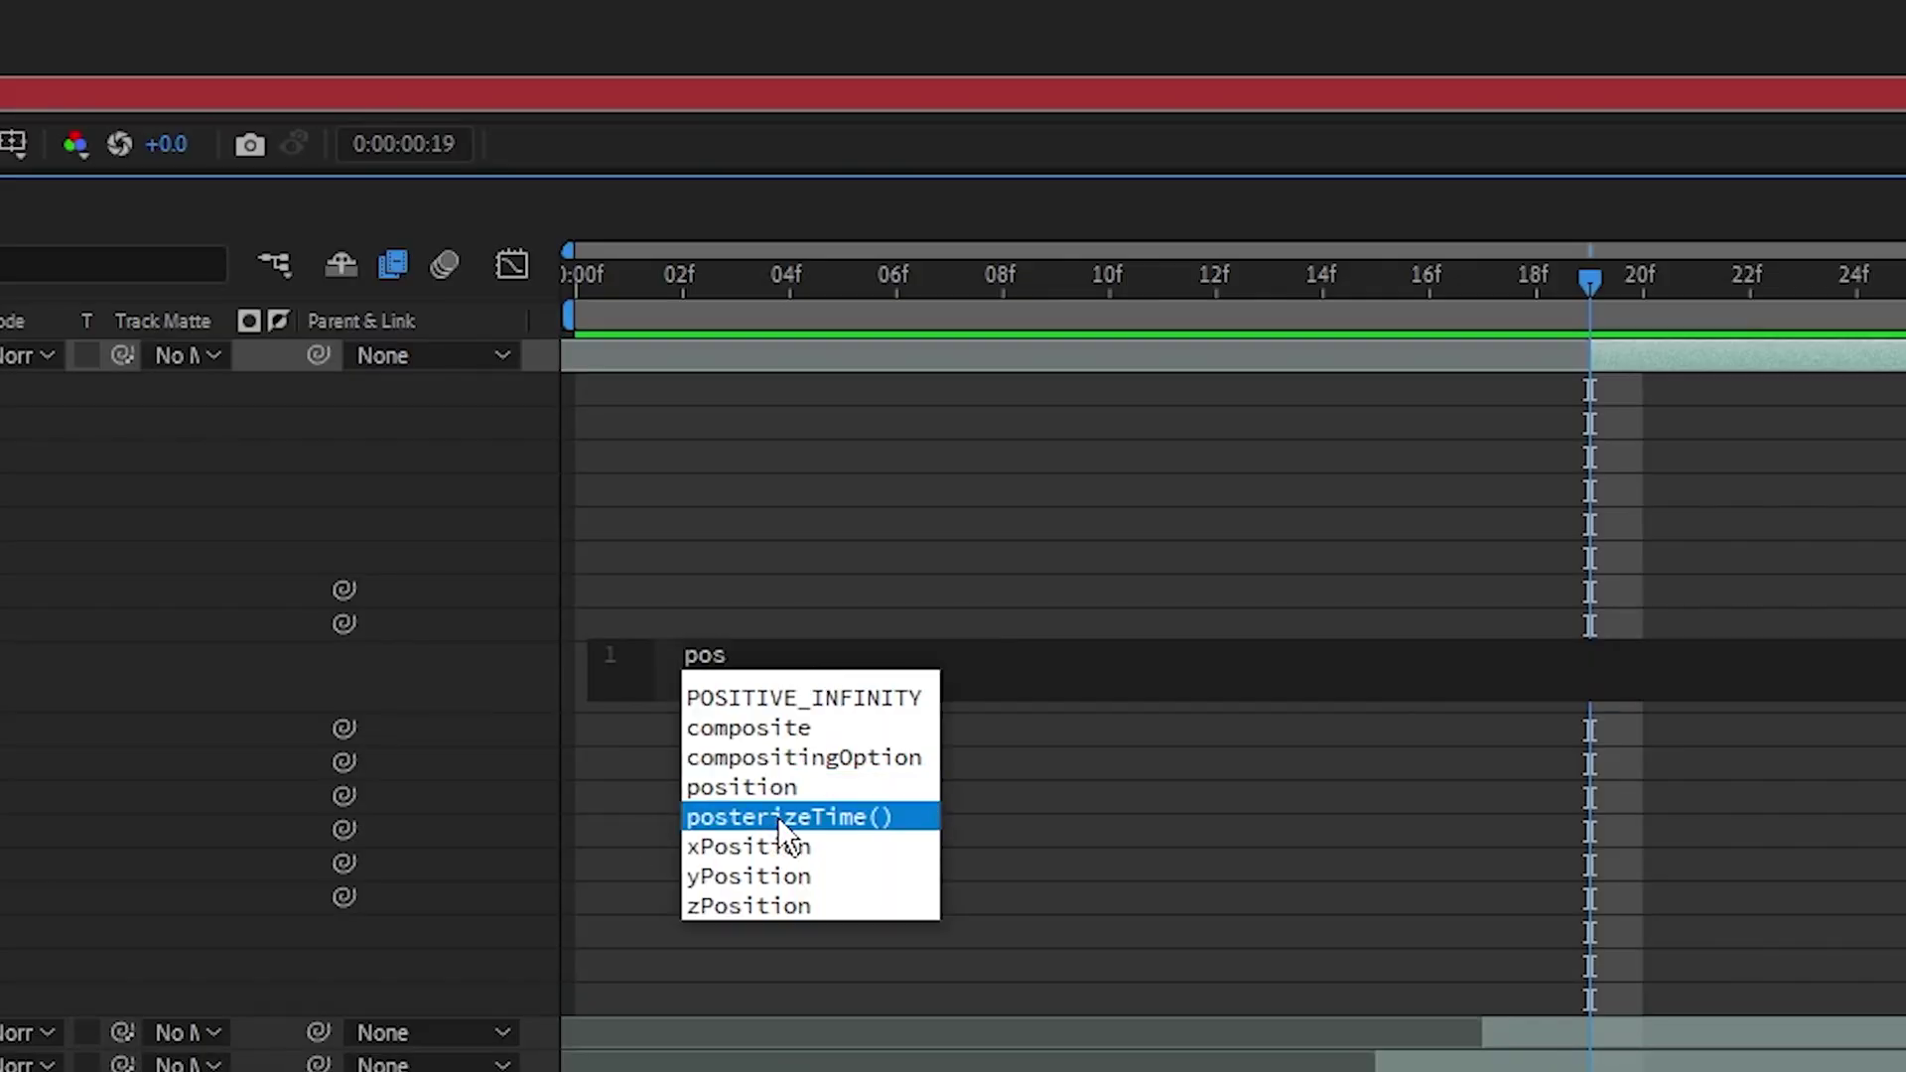
click(830, 816)
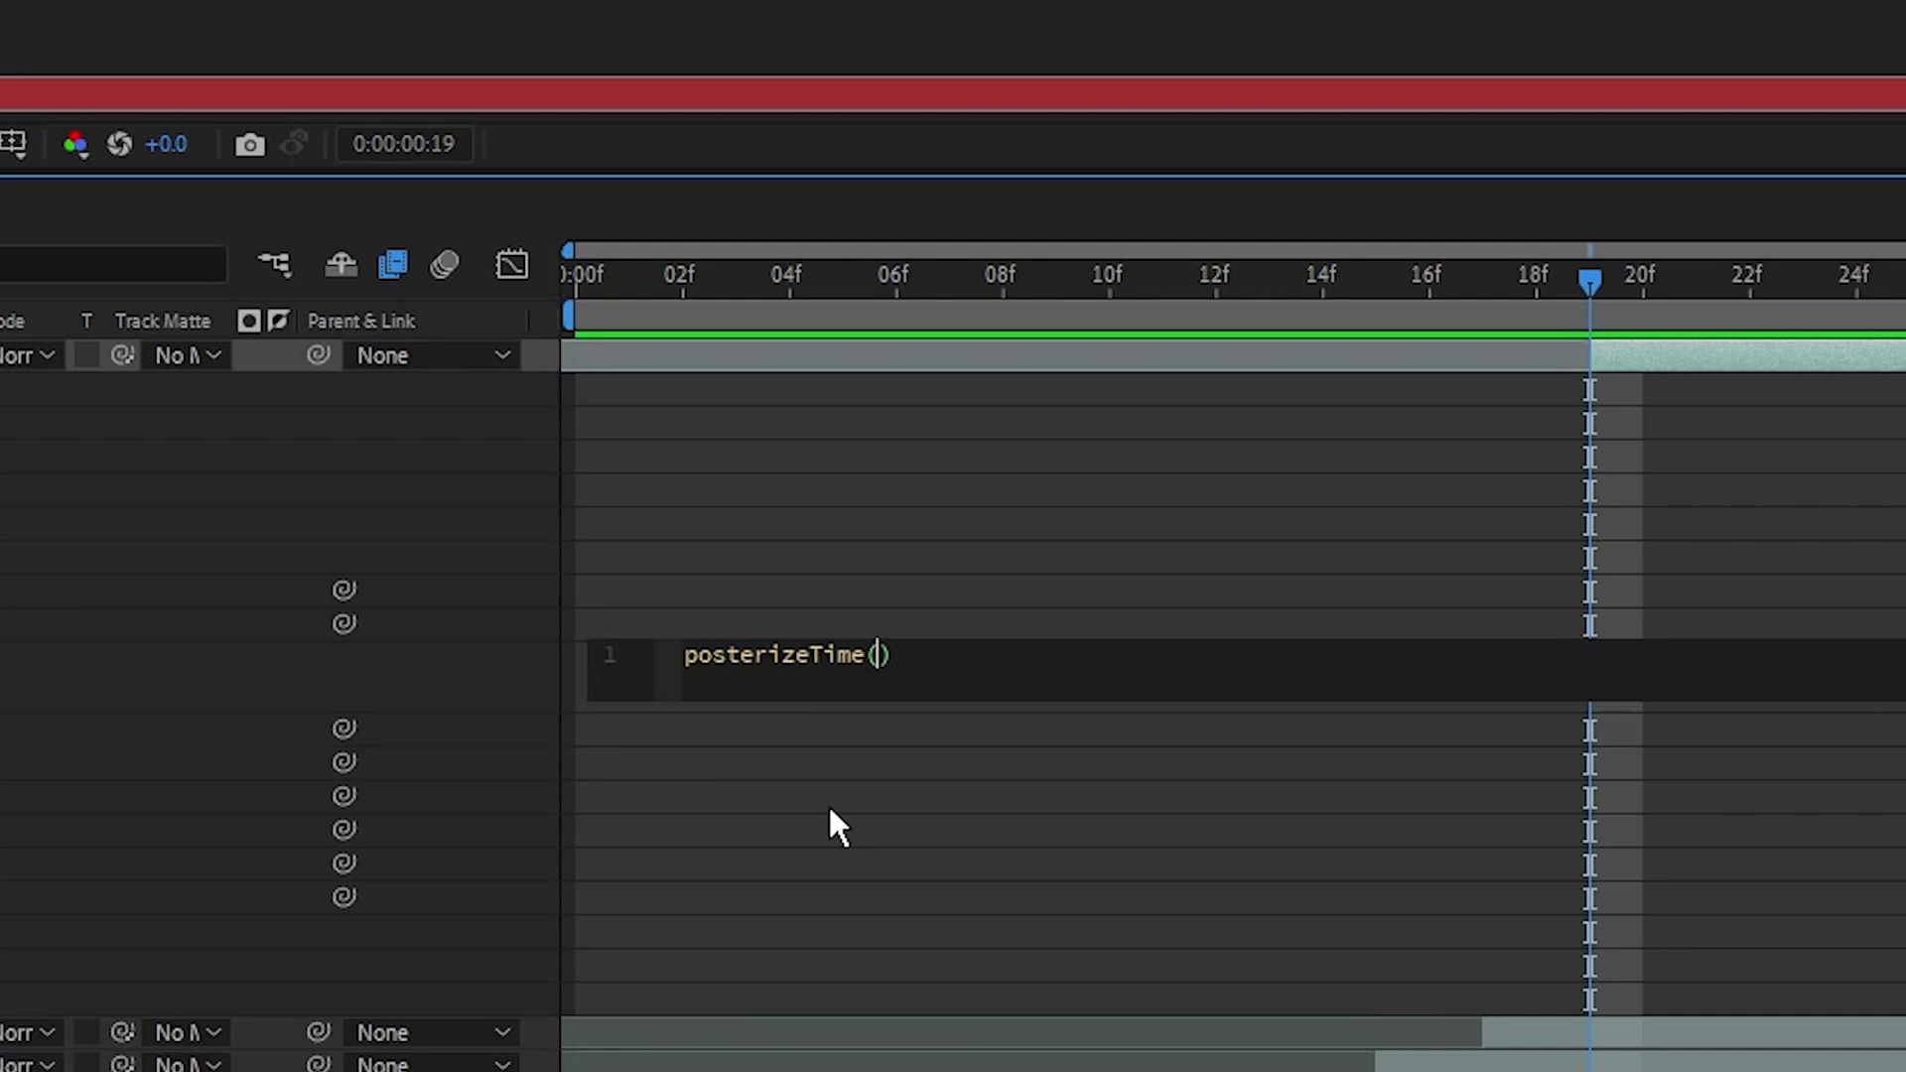
click(953, 670)
text(;)
text(wigg)
key(Return)
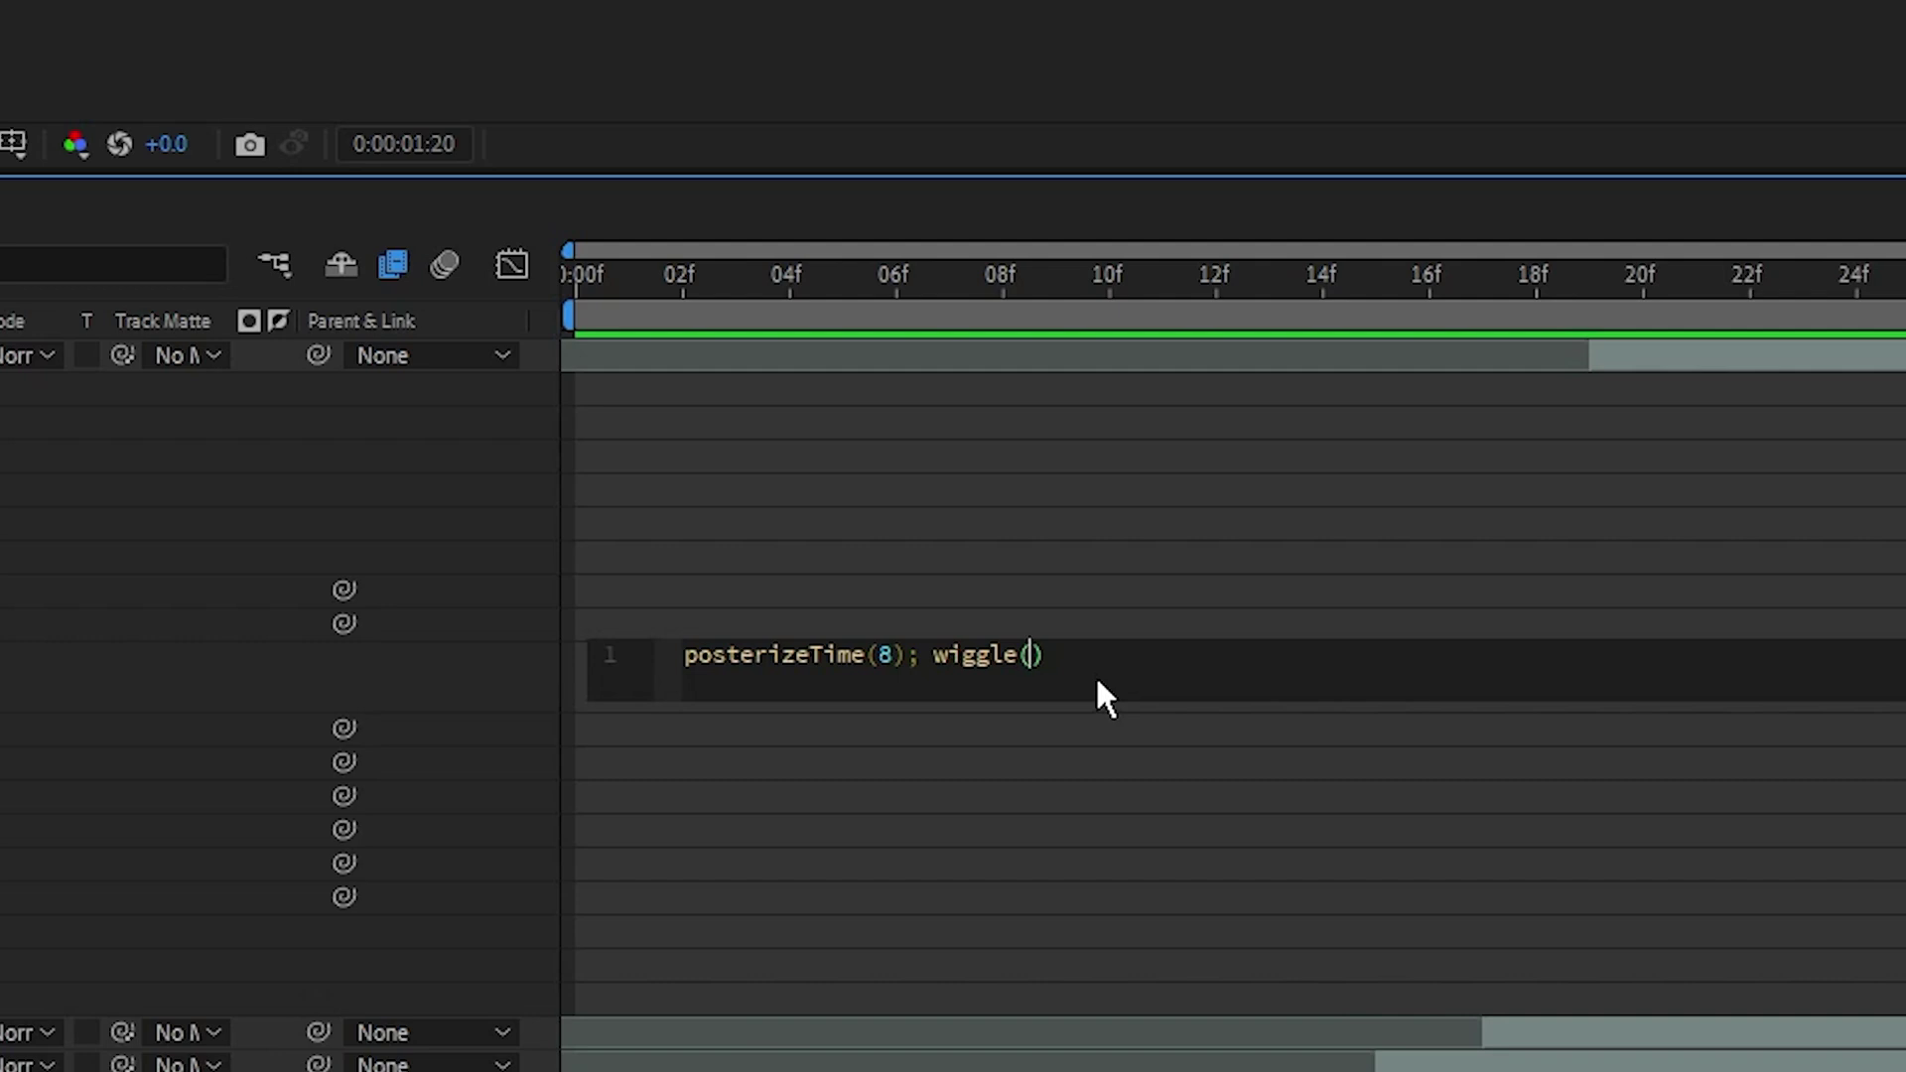
text(20,50)
click(1122, 778)
click(996, 689)
click(1089, 655)
click(1048, 655)
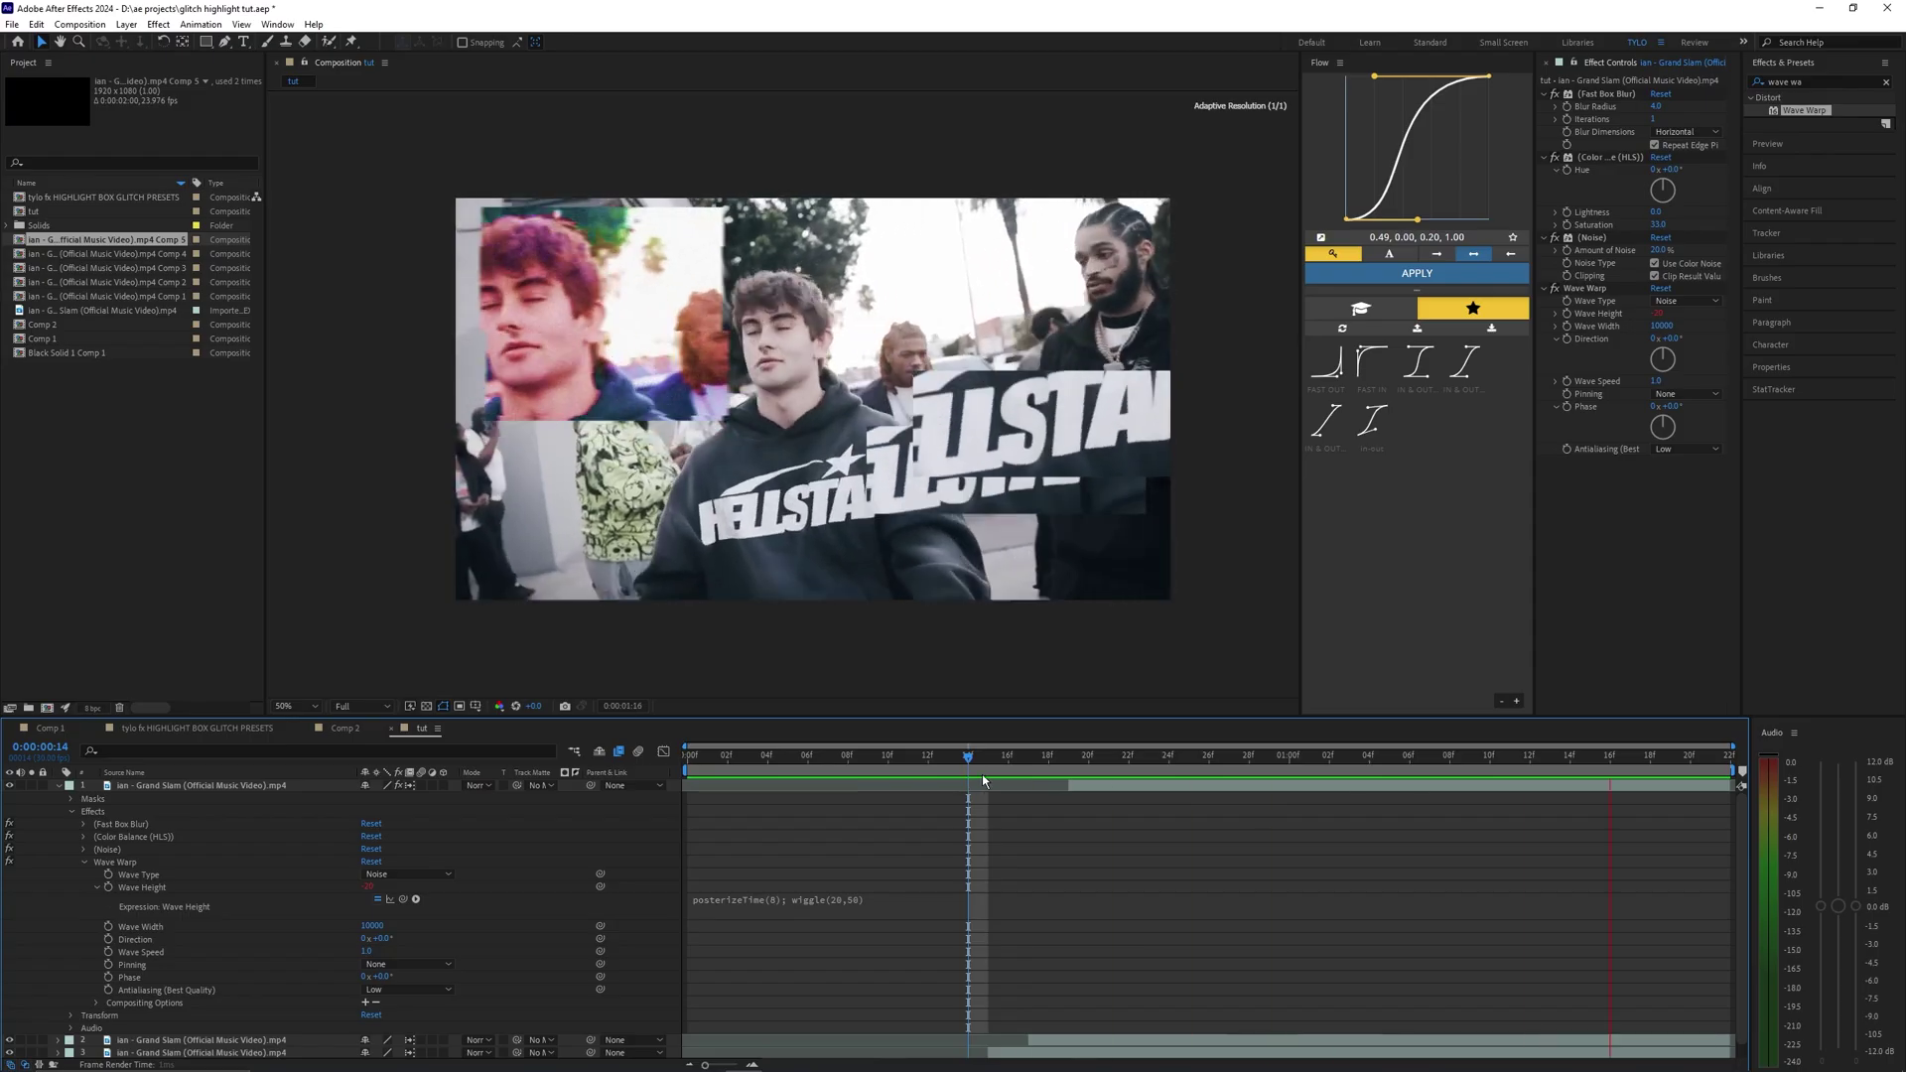
Set the wave speed of the head cutout's Wave Warp to 0
drag(971, 758, 1226, 775)
click(1234, 782)
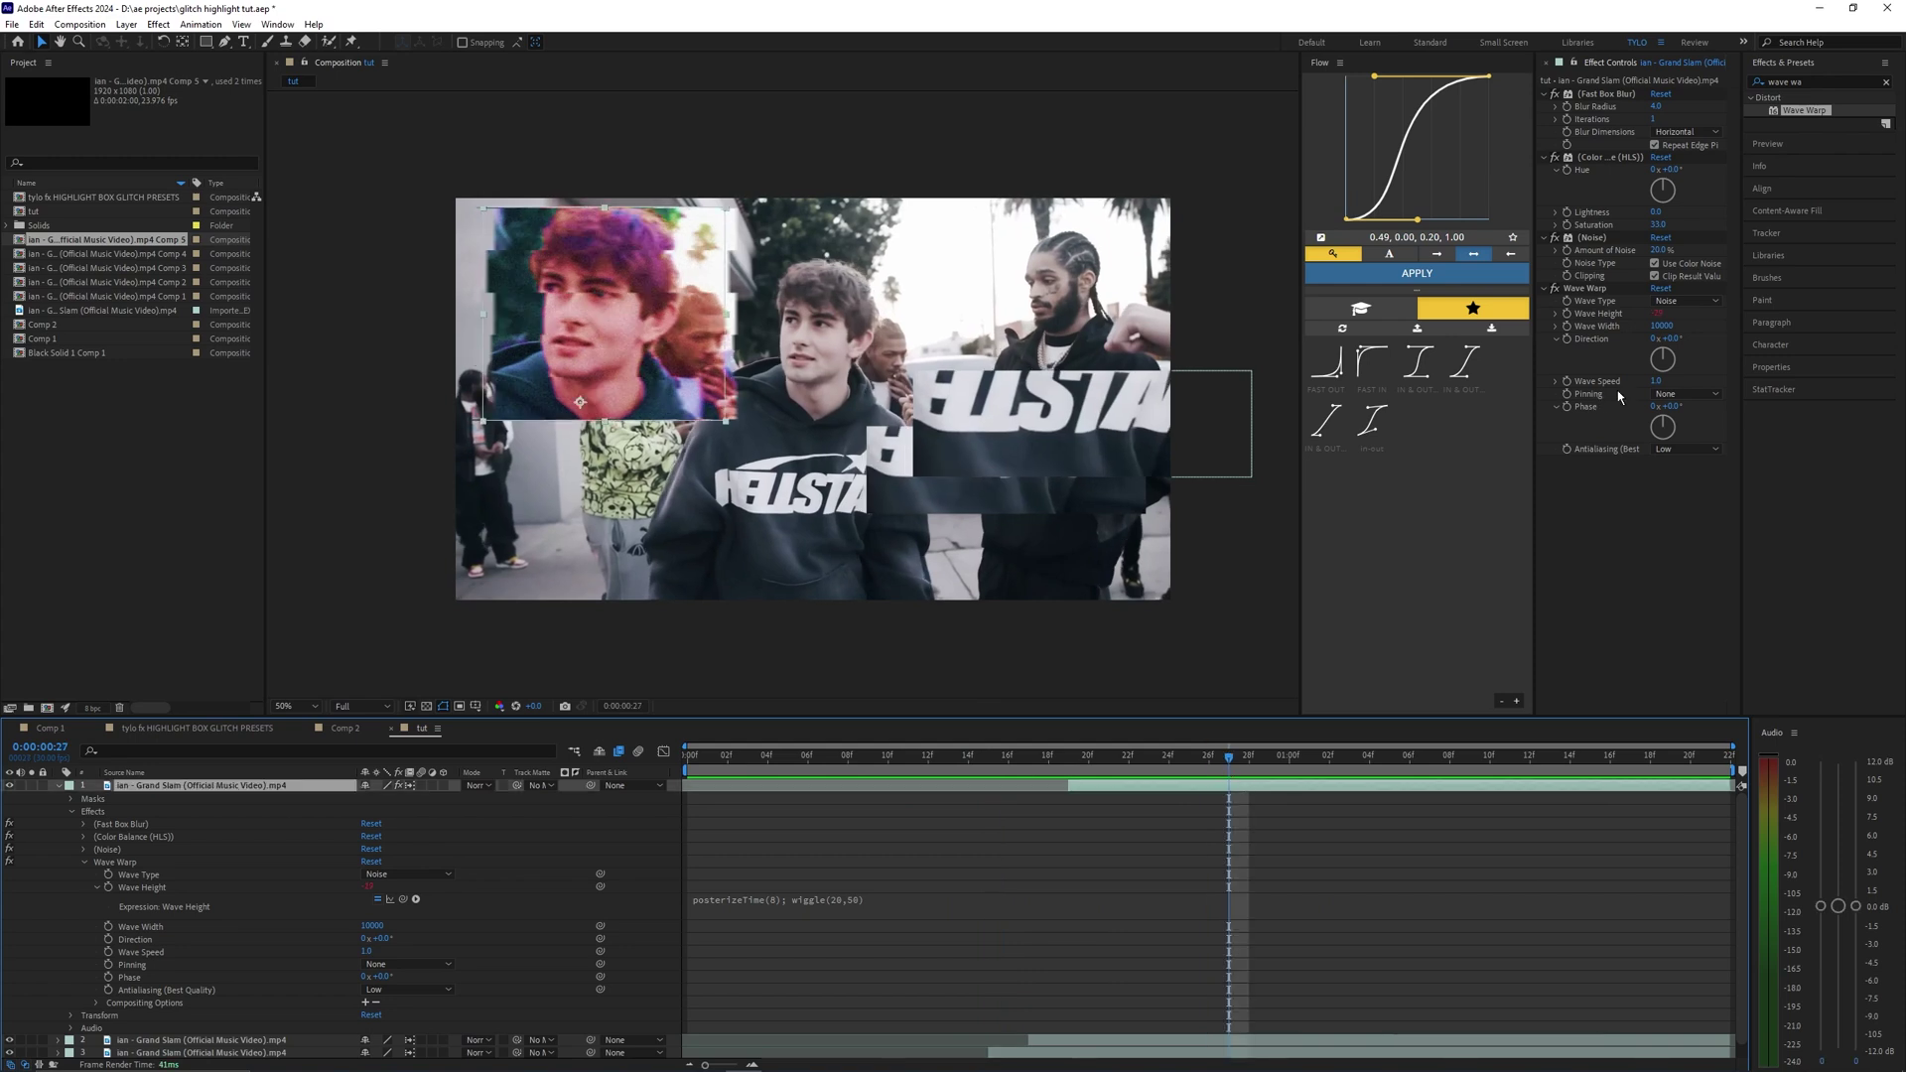
click(1588, 289)
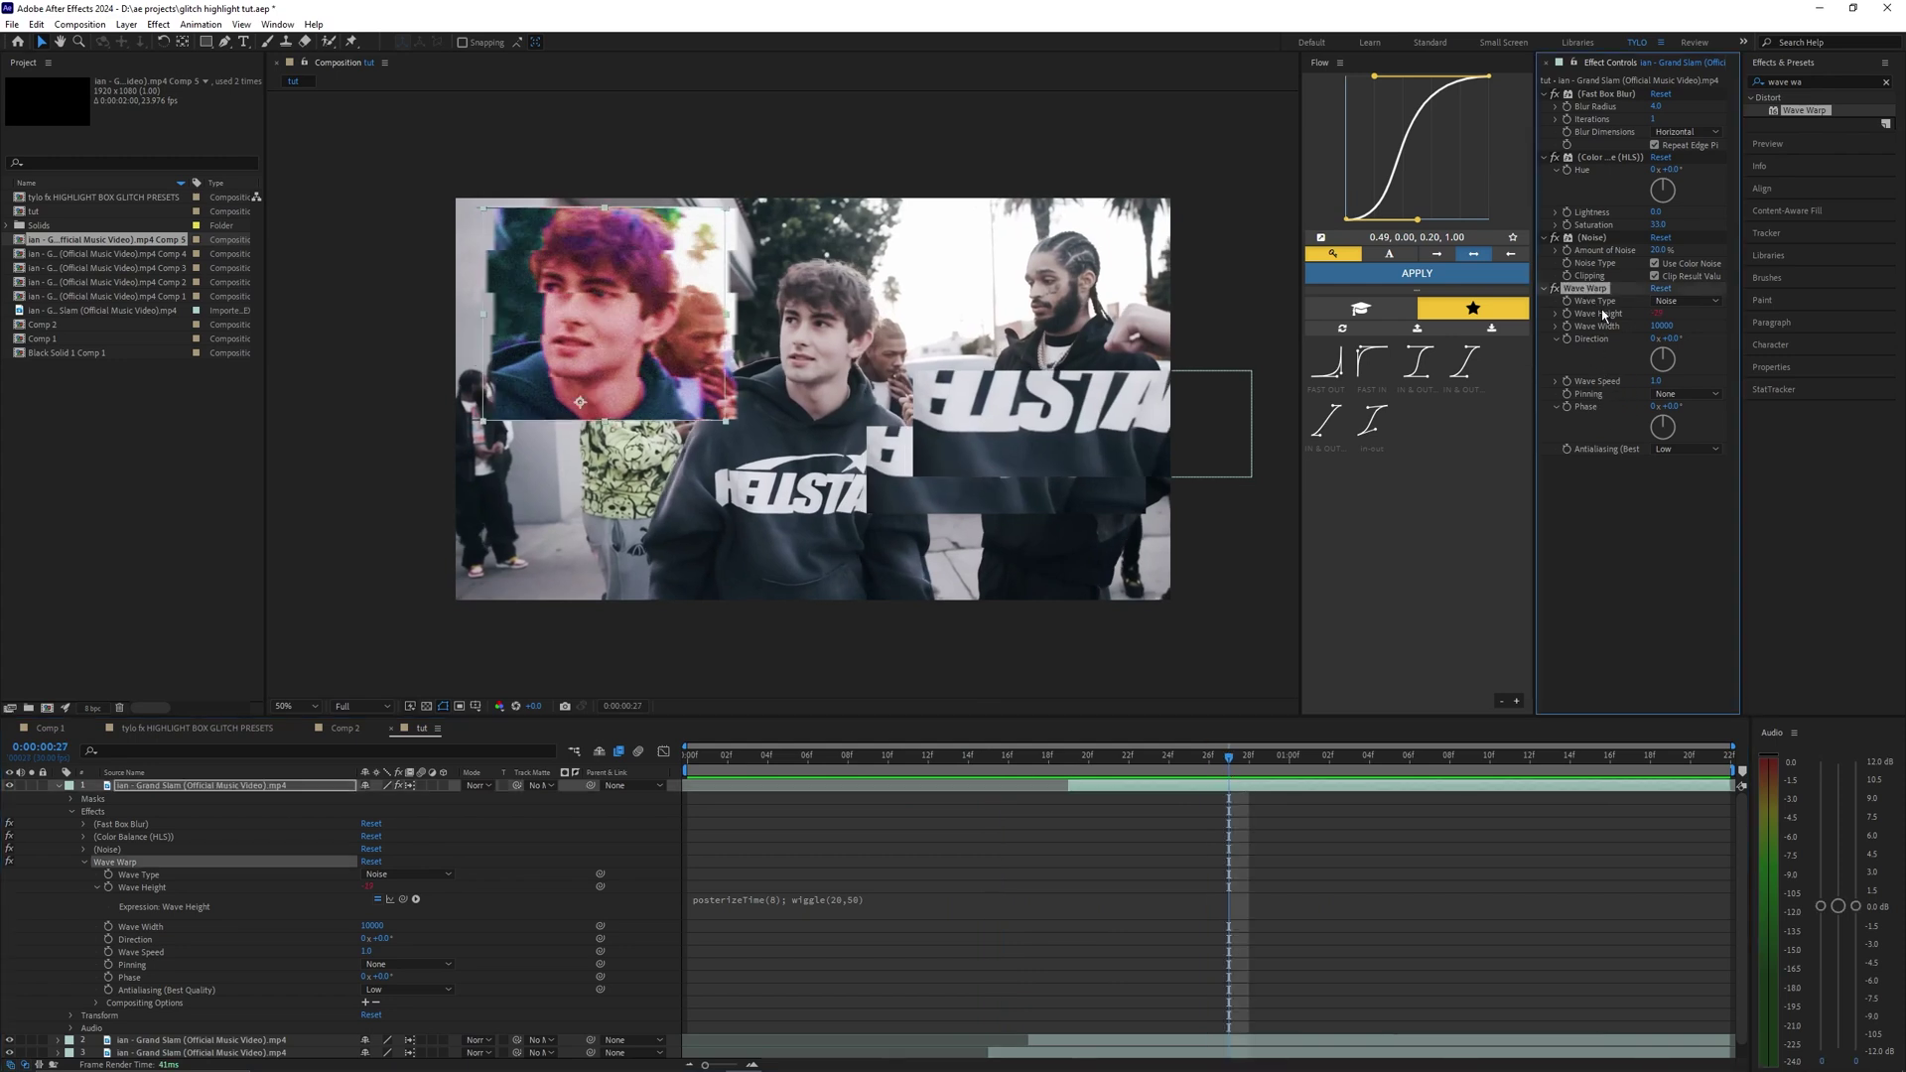
click(1654, 383)
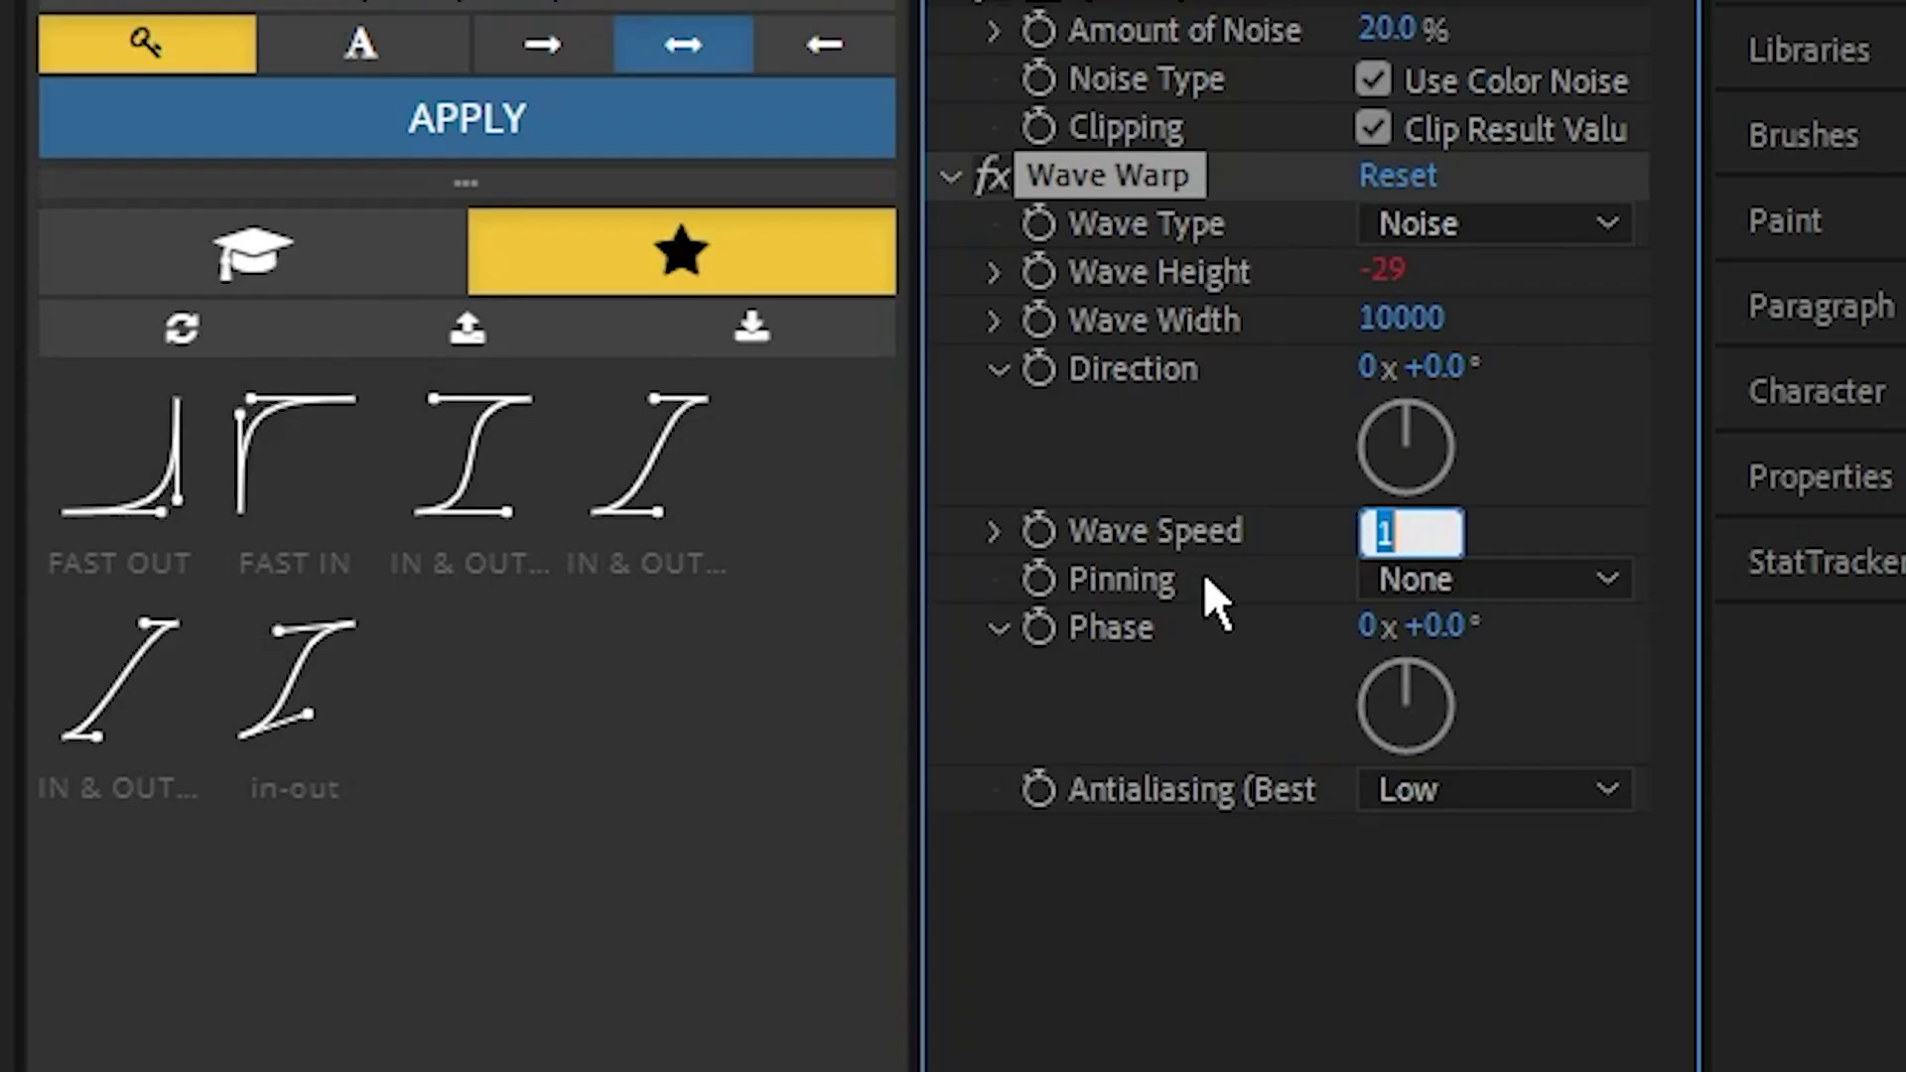
text(0)
key(Return)
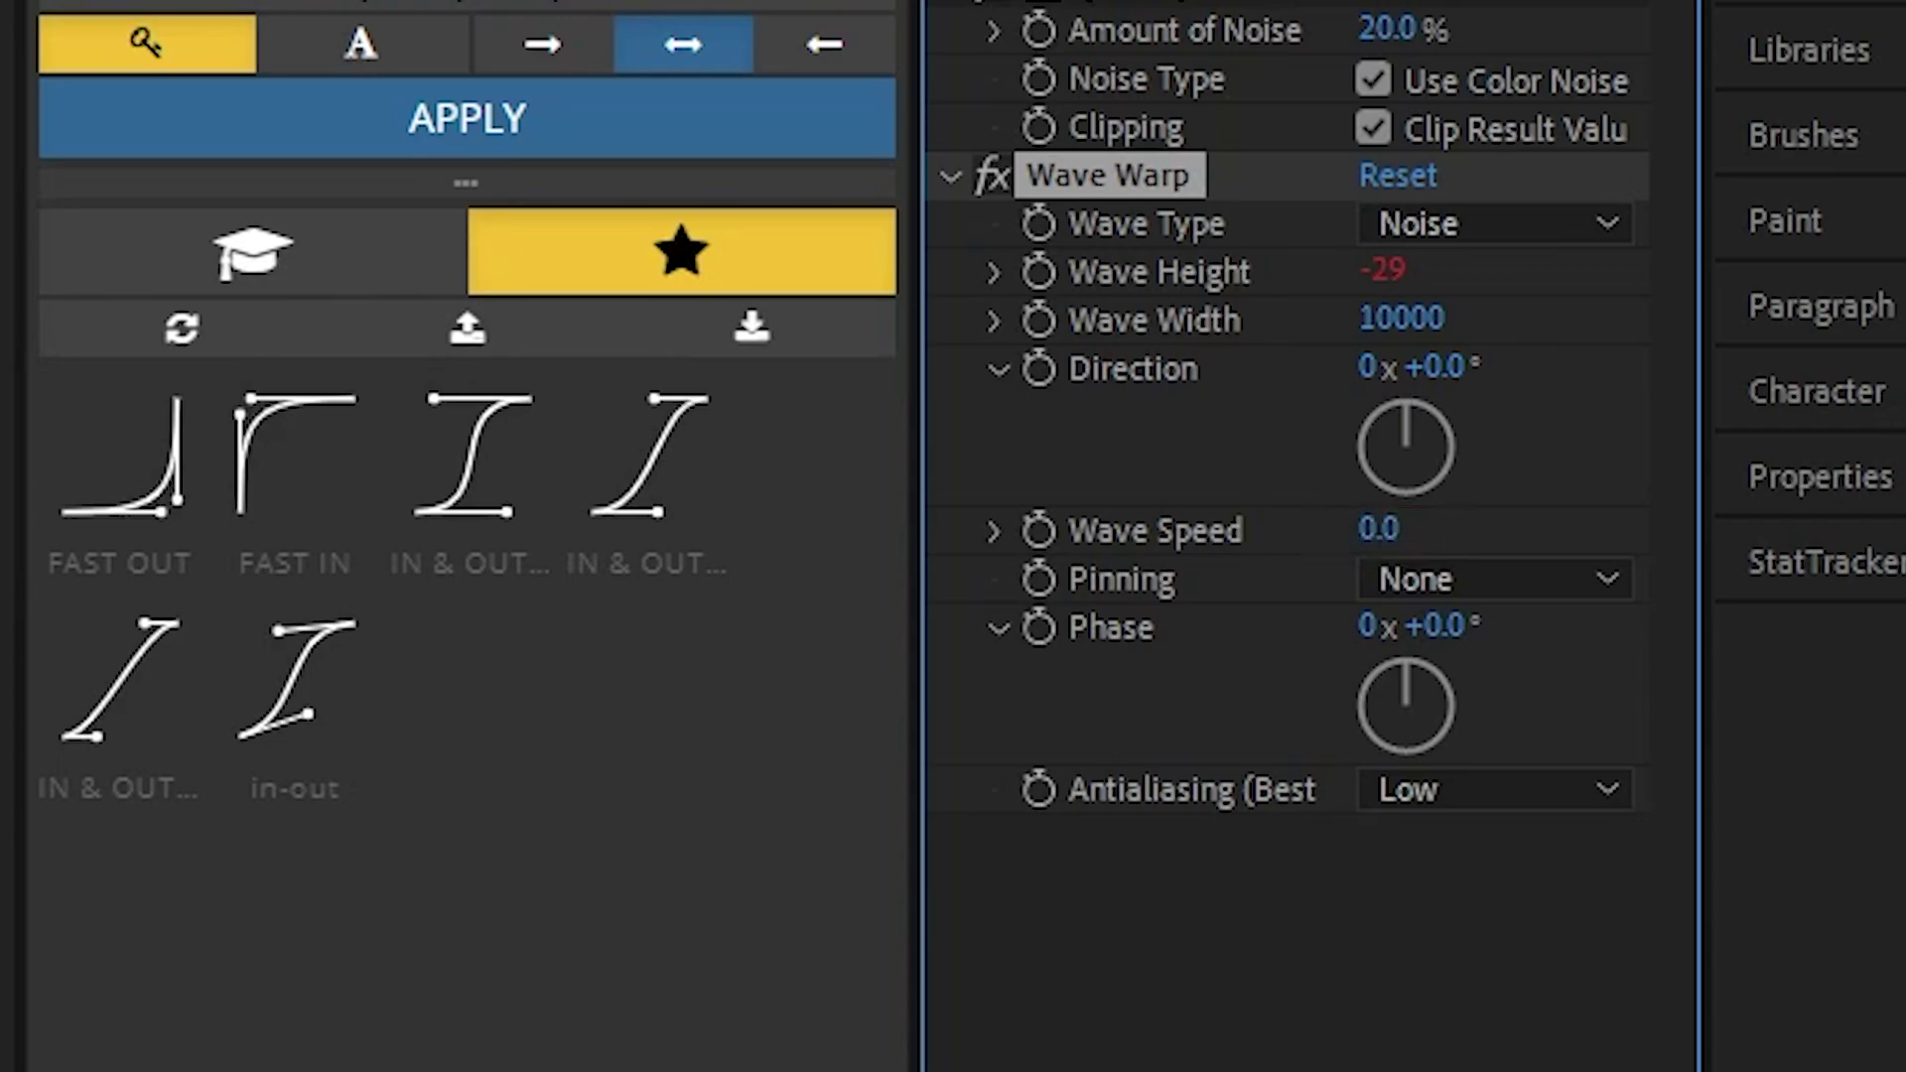
Preview the head cutout's wave glitch from the layer's start at frame 19
click(1081, 789)
key(i)
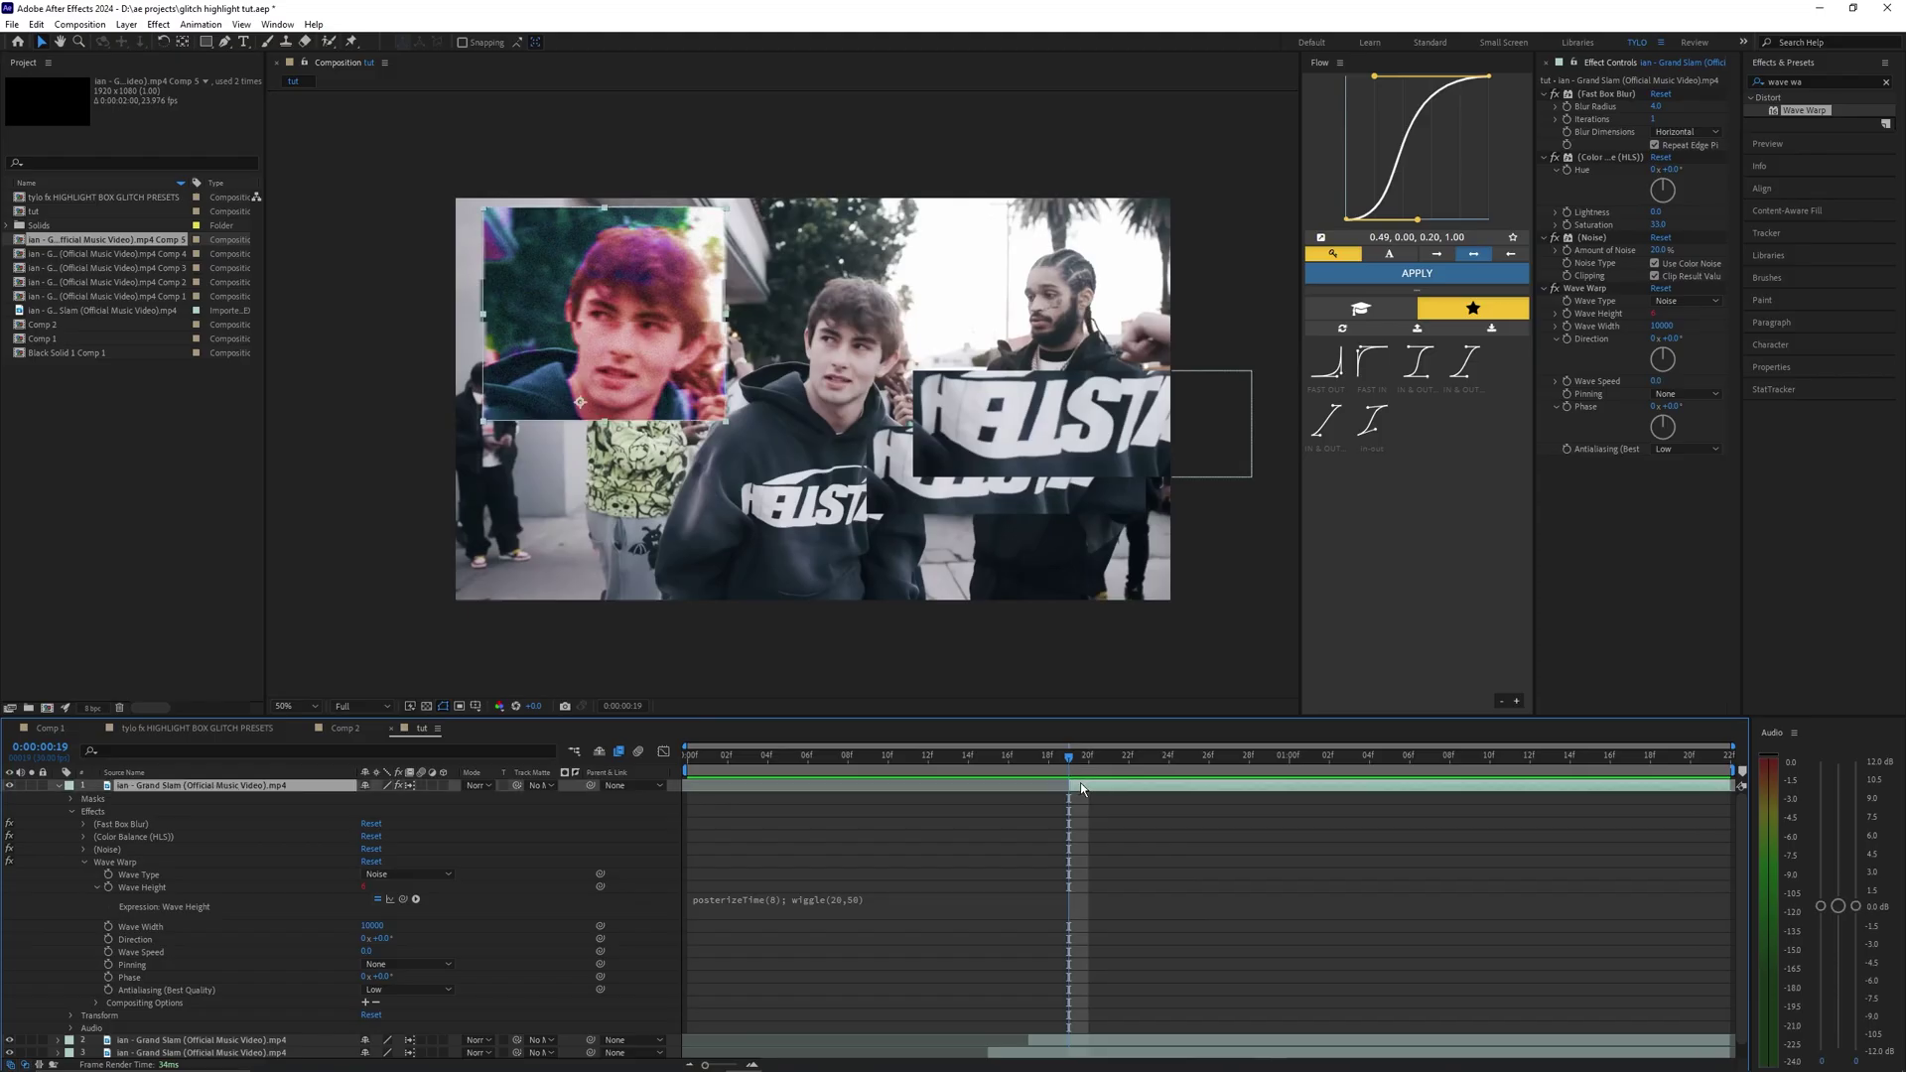
key(space)
drag(1132, 760, 1229, 759)
Undo the last Wave Warp change, restore the wave speed to 0 and return to frame 19
key(ctrl+z)
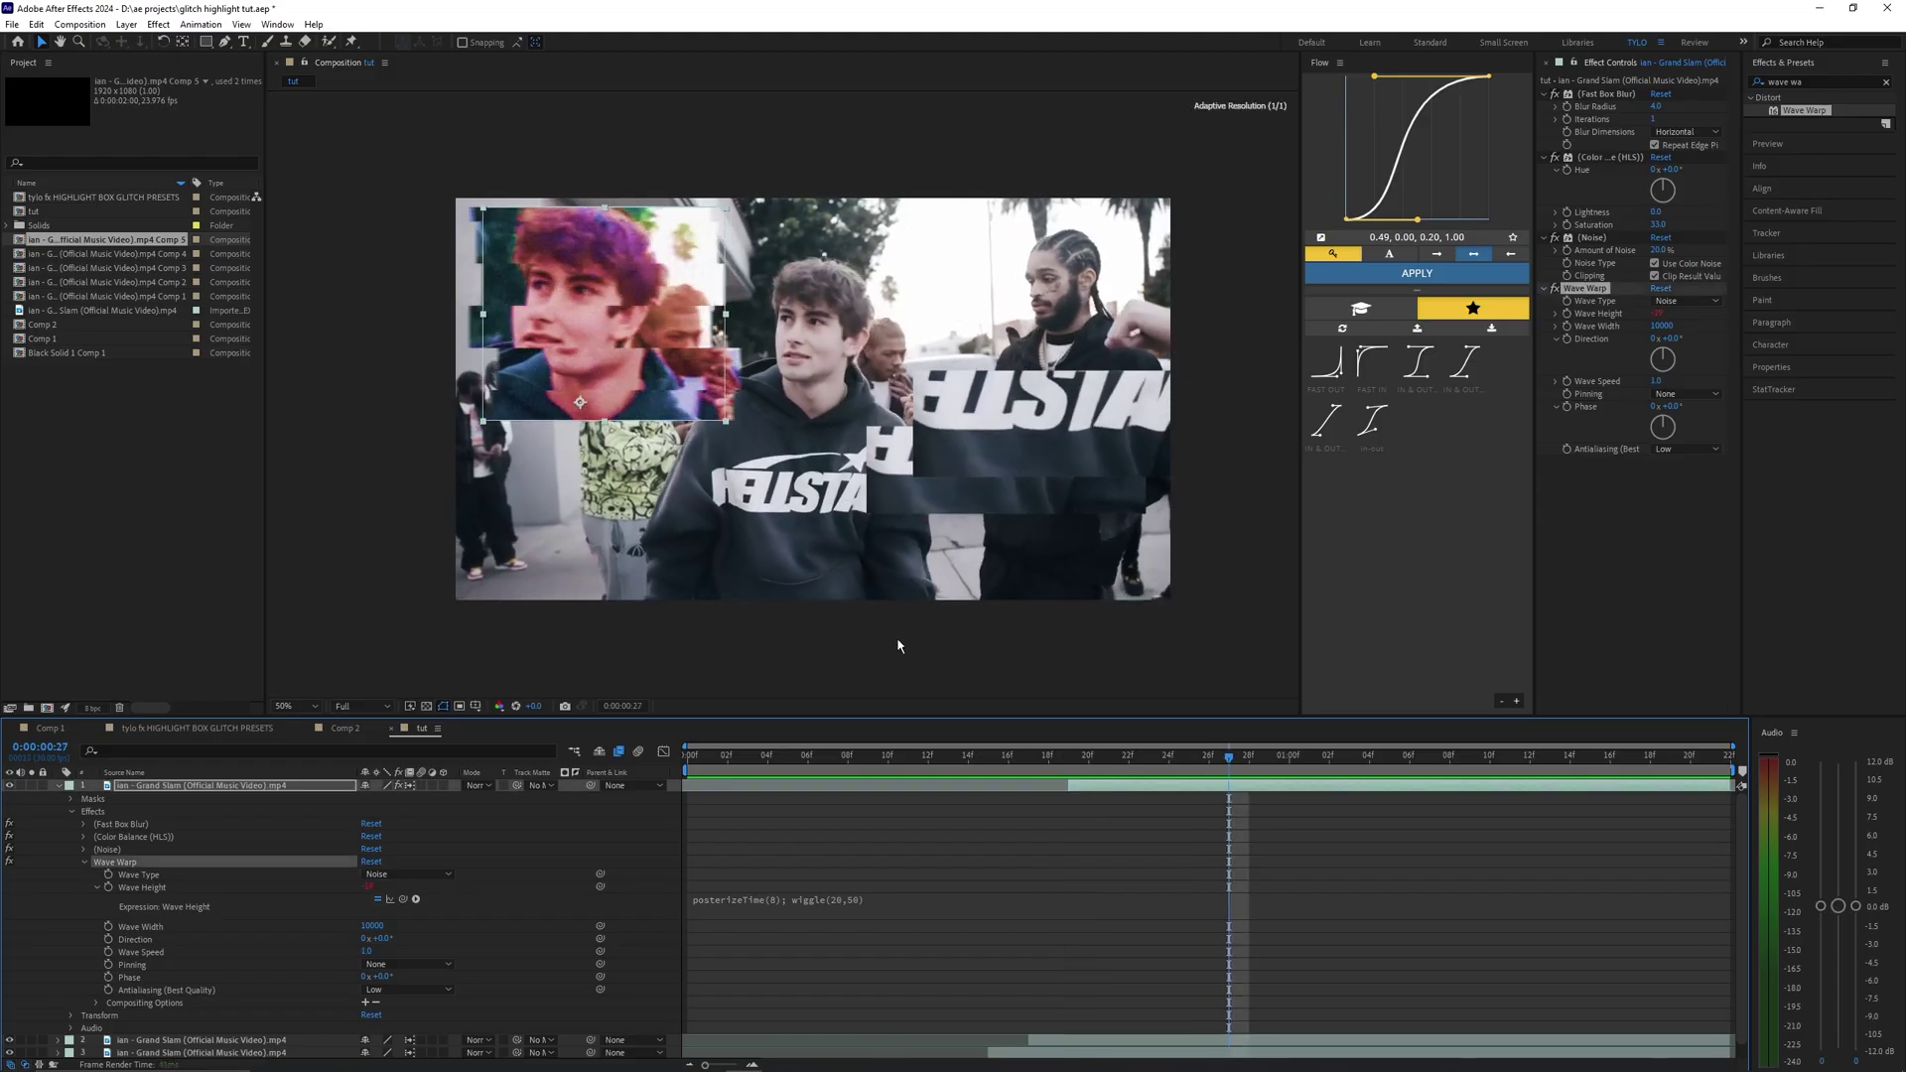
click(1652, 383)
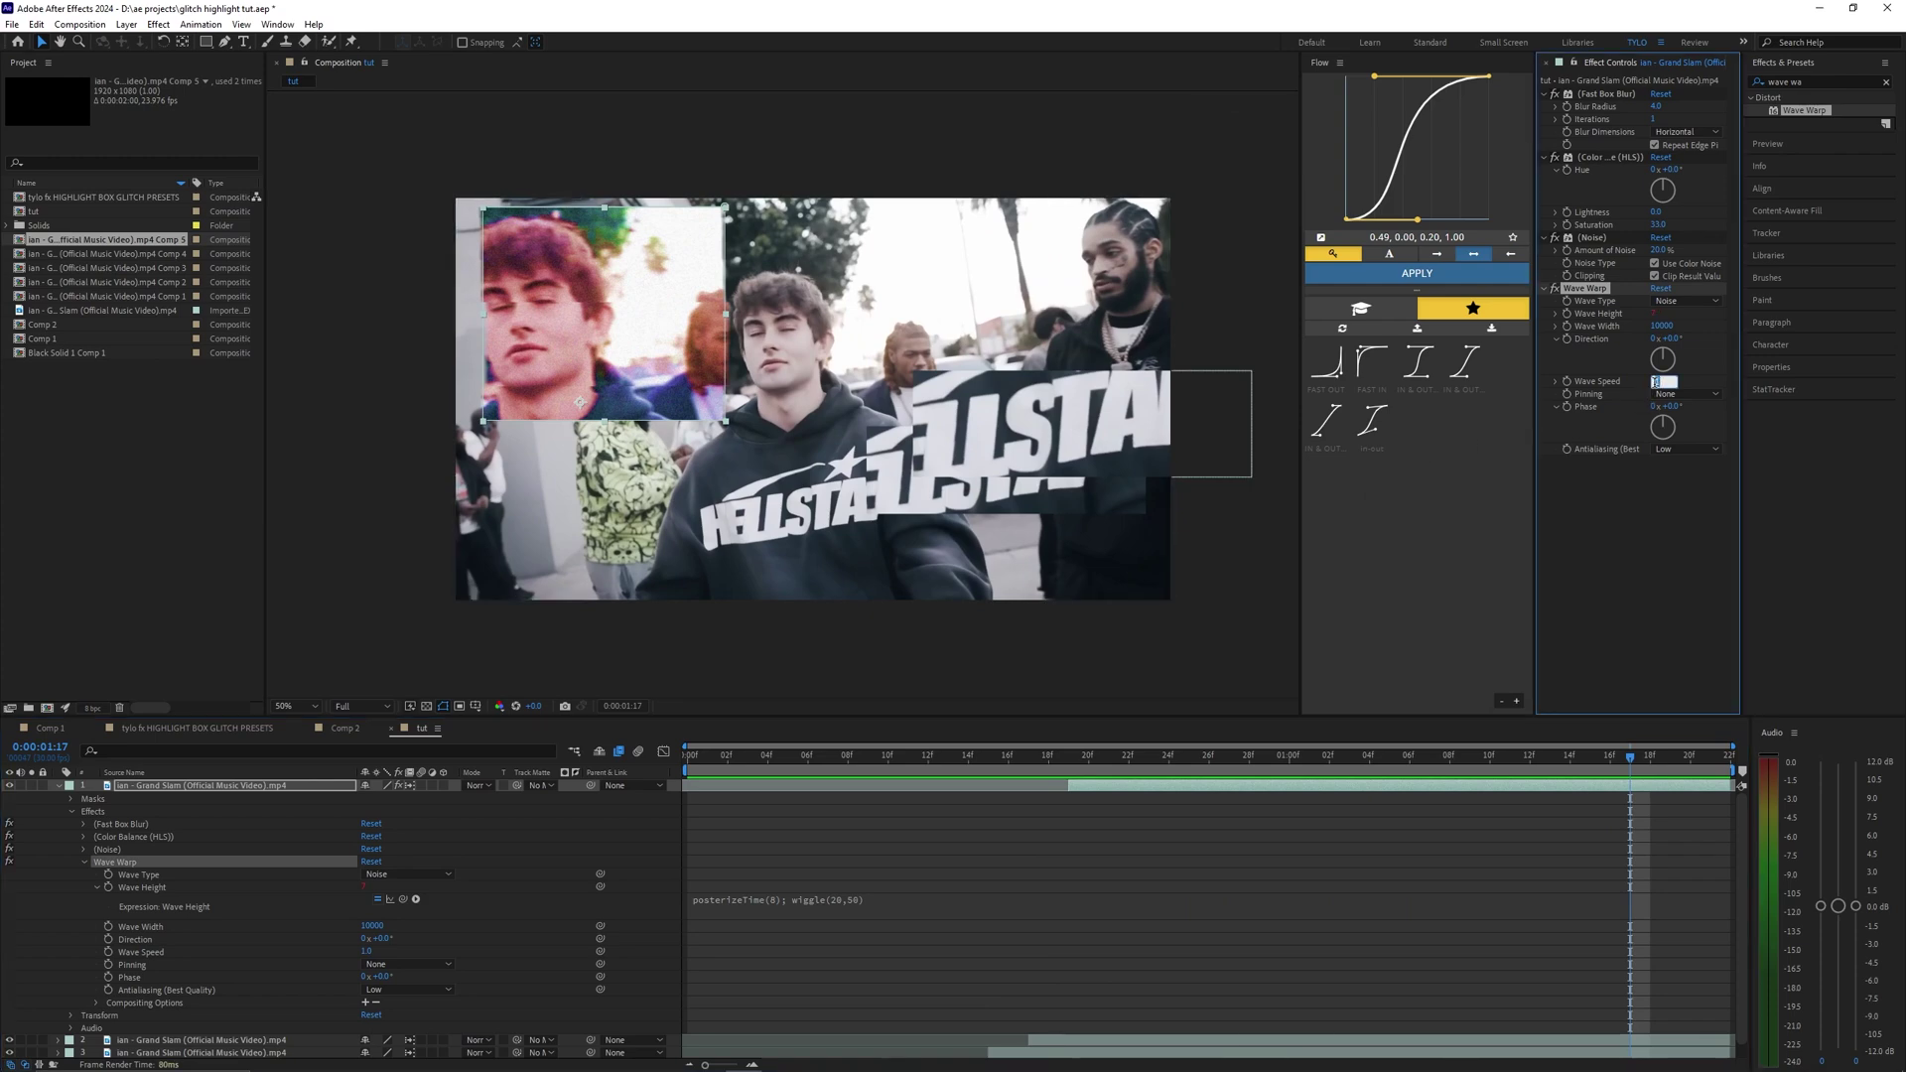
key(Return)
click(1132, 824)
click(1068, 757)
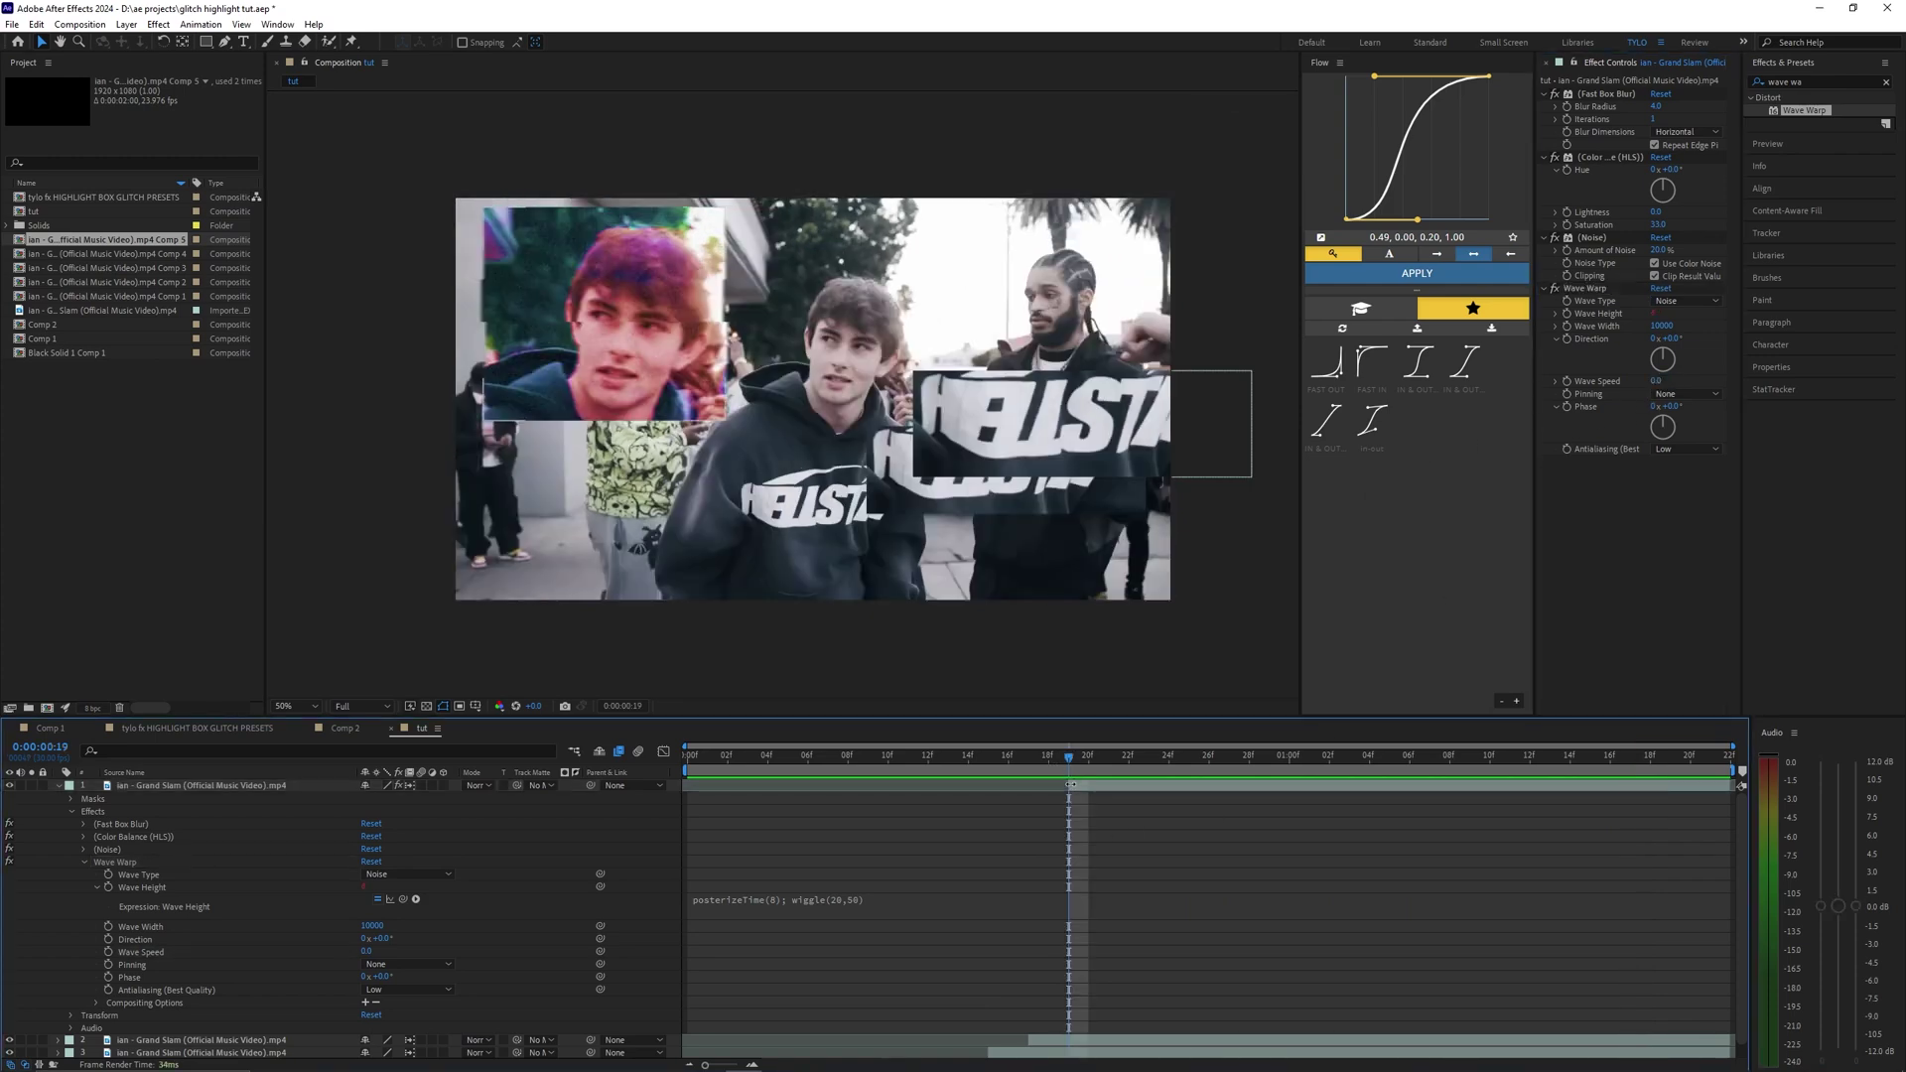
Preview the head cutout's glitch, then copy its Fast Box Blur, Color Balance, Noise and Wave Warp effects onto both logo cutouts
key(space)
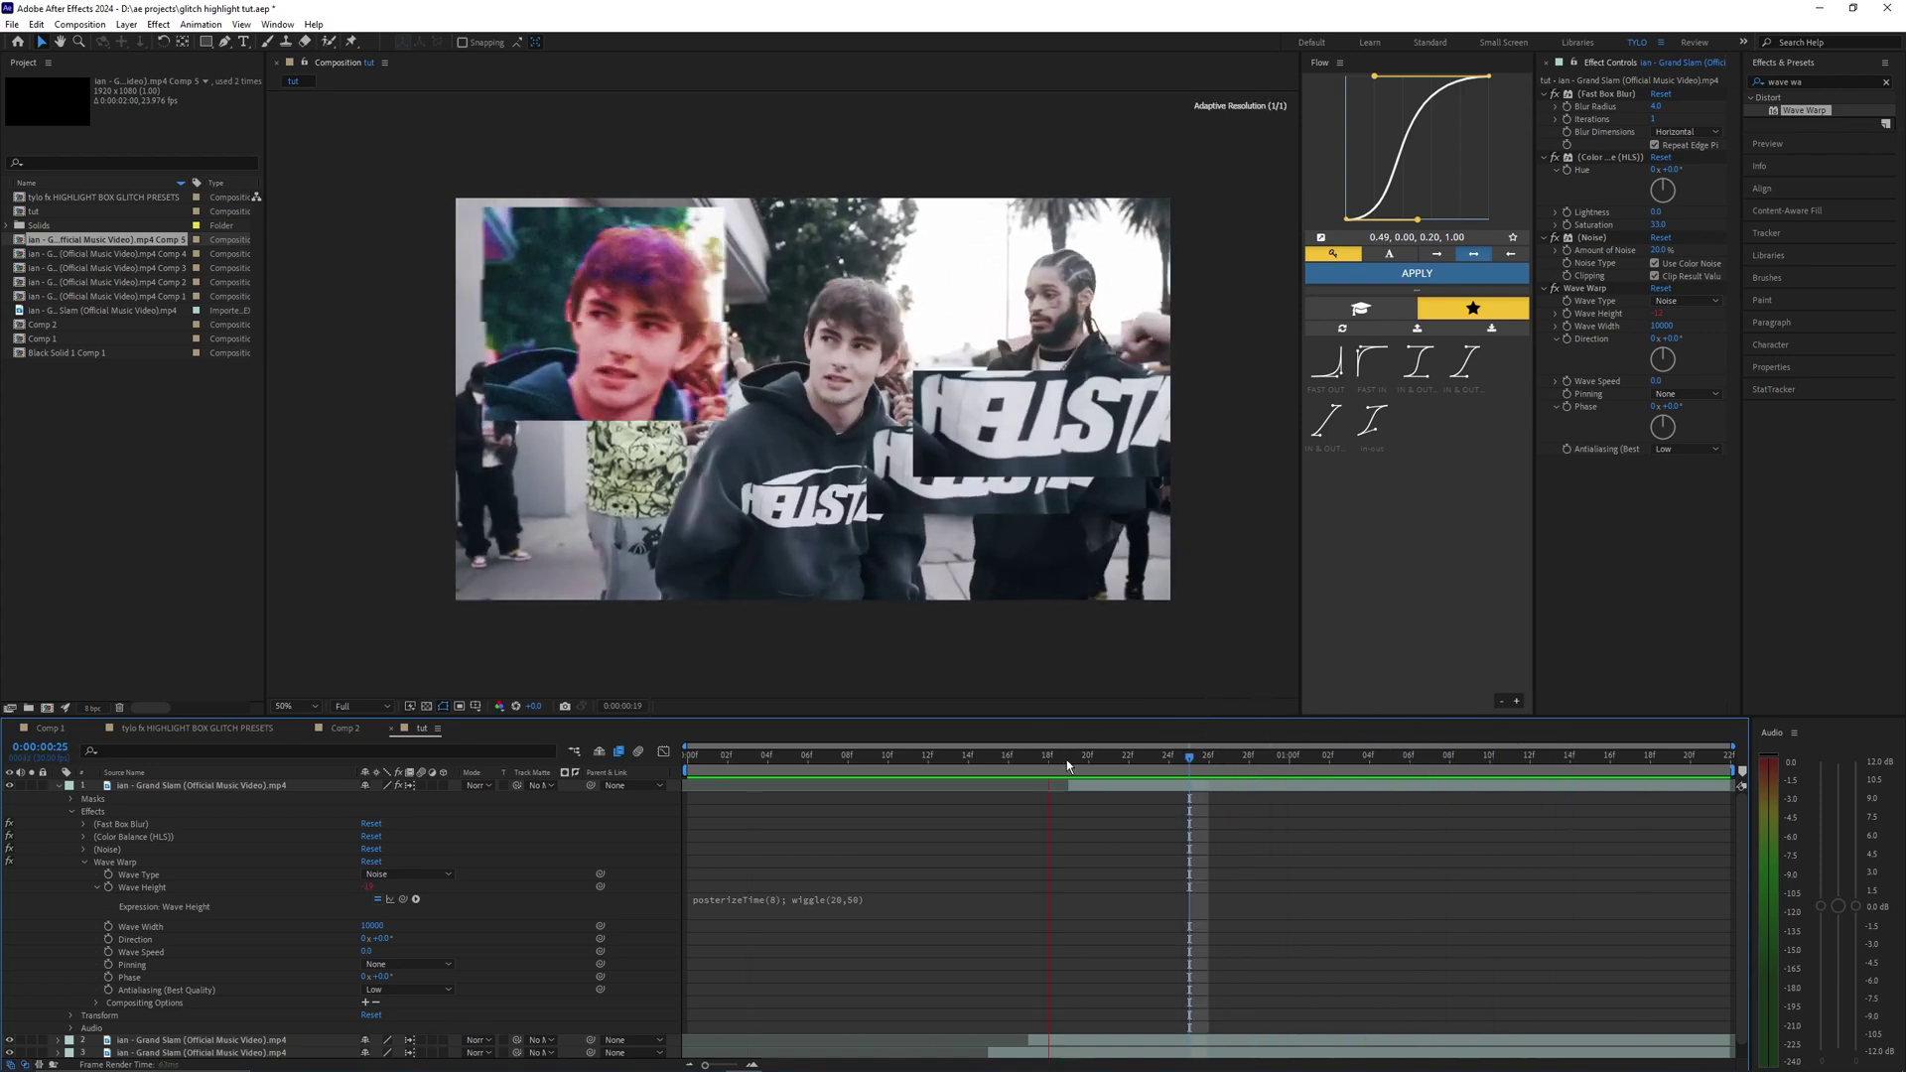
click(1068, 762)
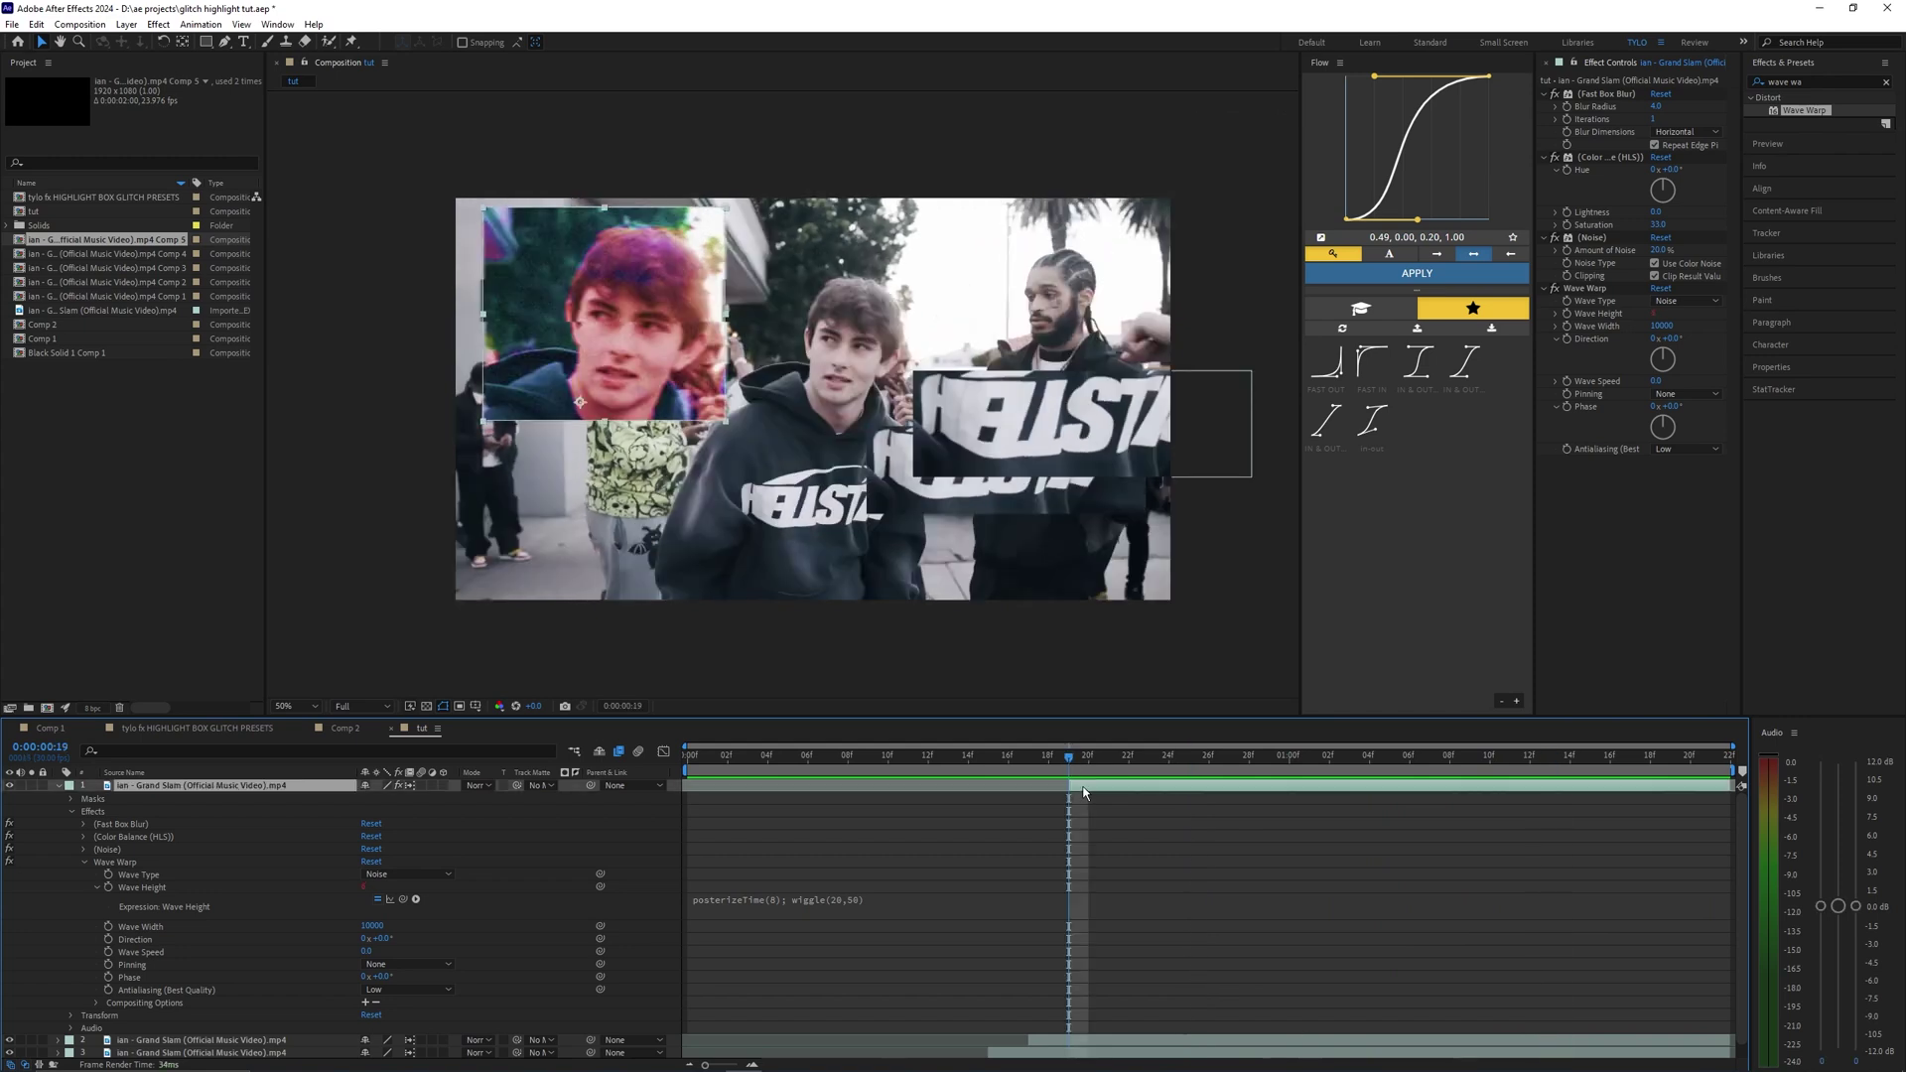
key(ctrl+grave)
click(1600, 94)
shift+click(1585, 288)
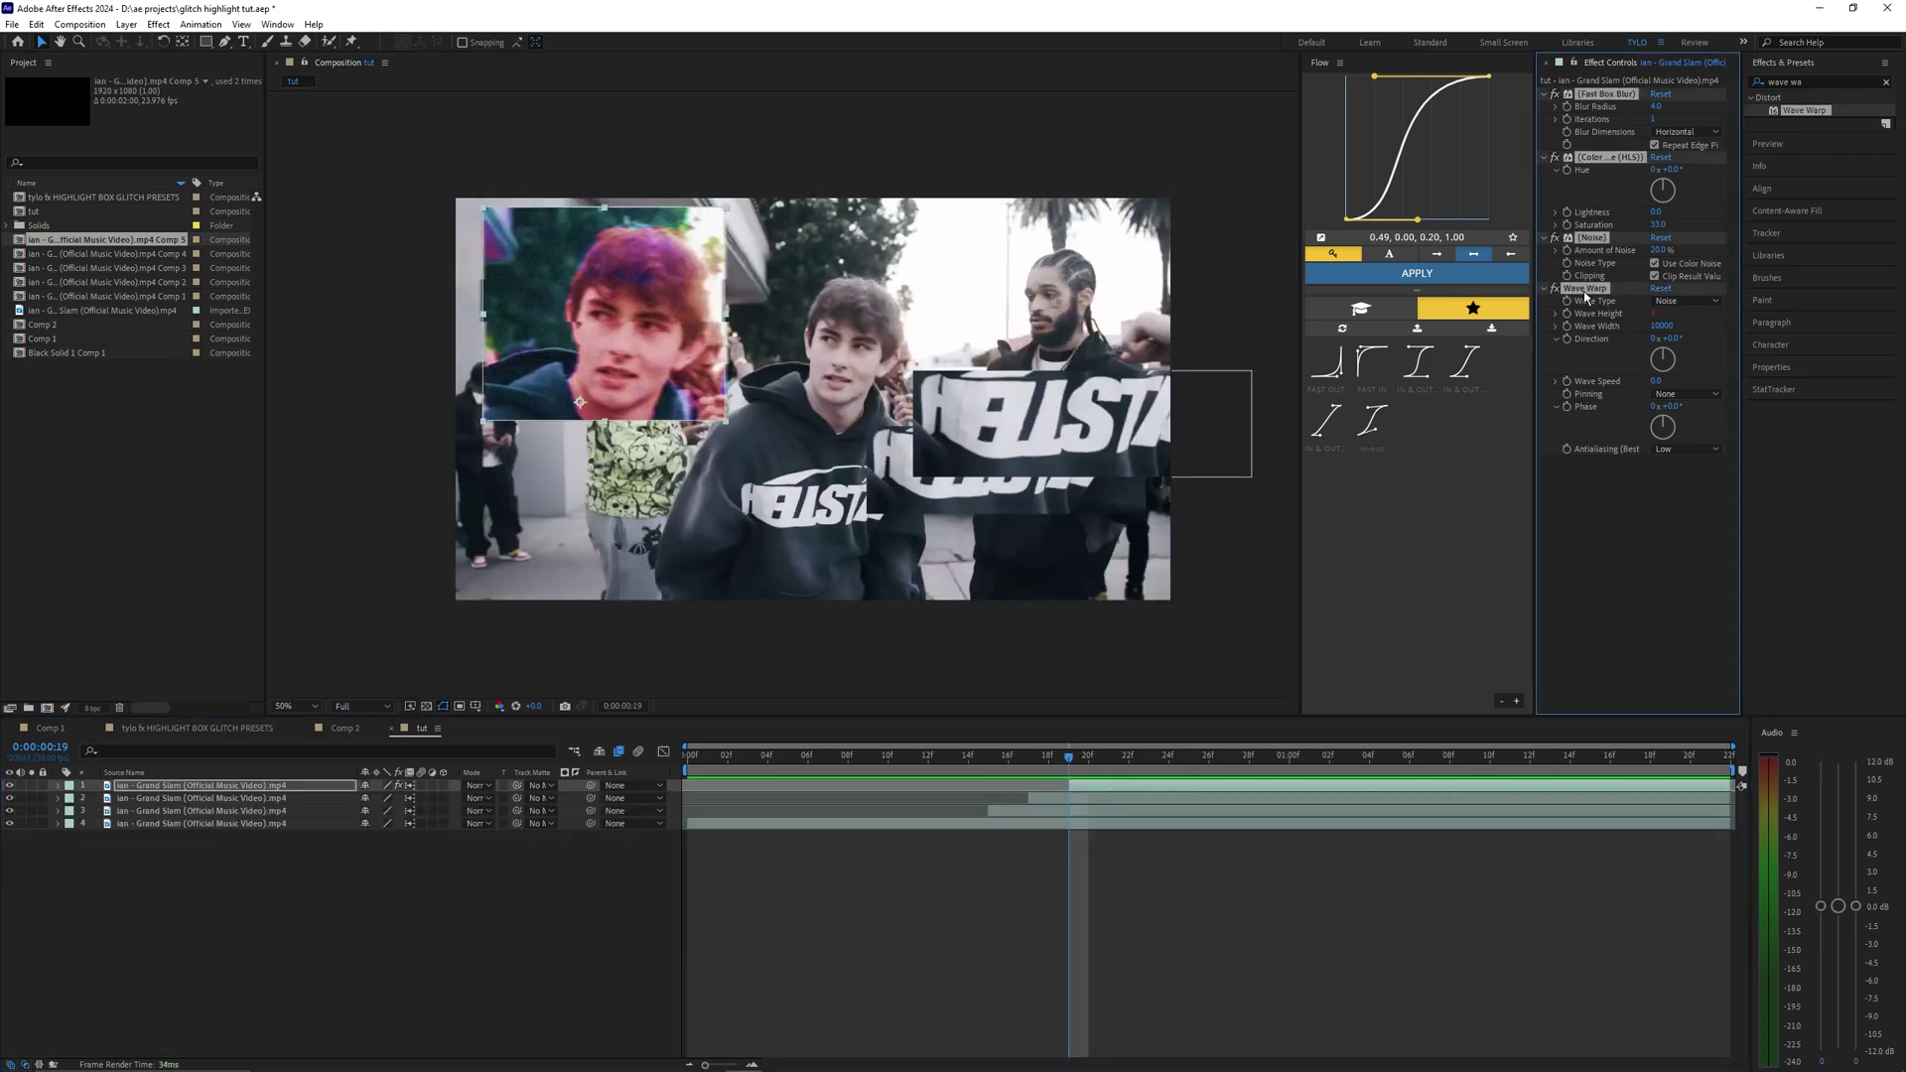
click(1086, 800)
ctrl+click(1074, 812)
key(ctrl+v)
Offset the Wave Warp phase of each of the two logo cutouts by a different negative amount
click(984, 760)
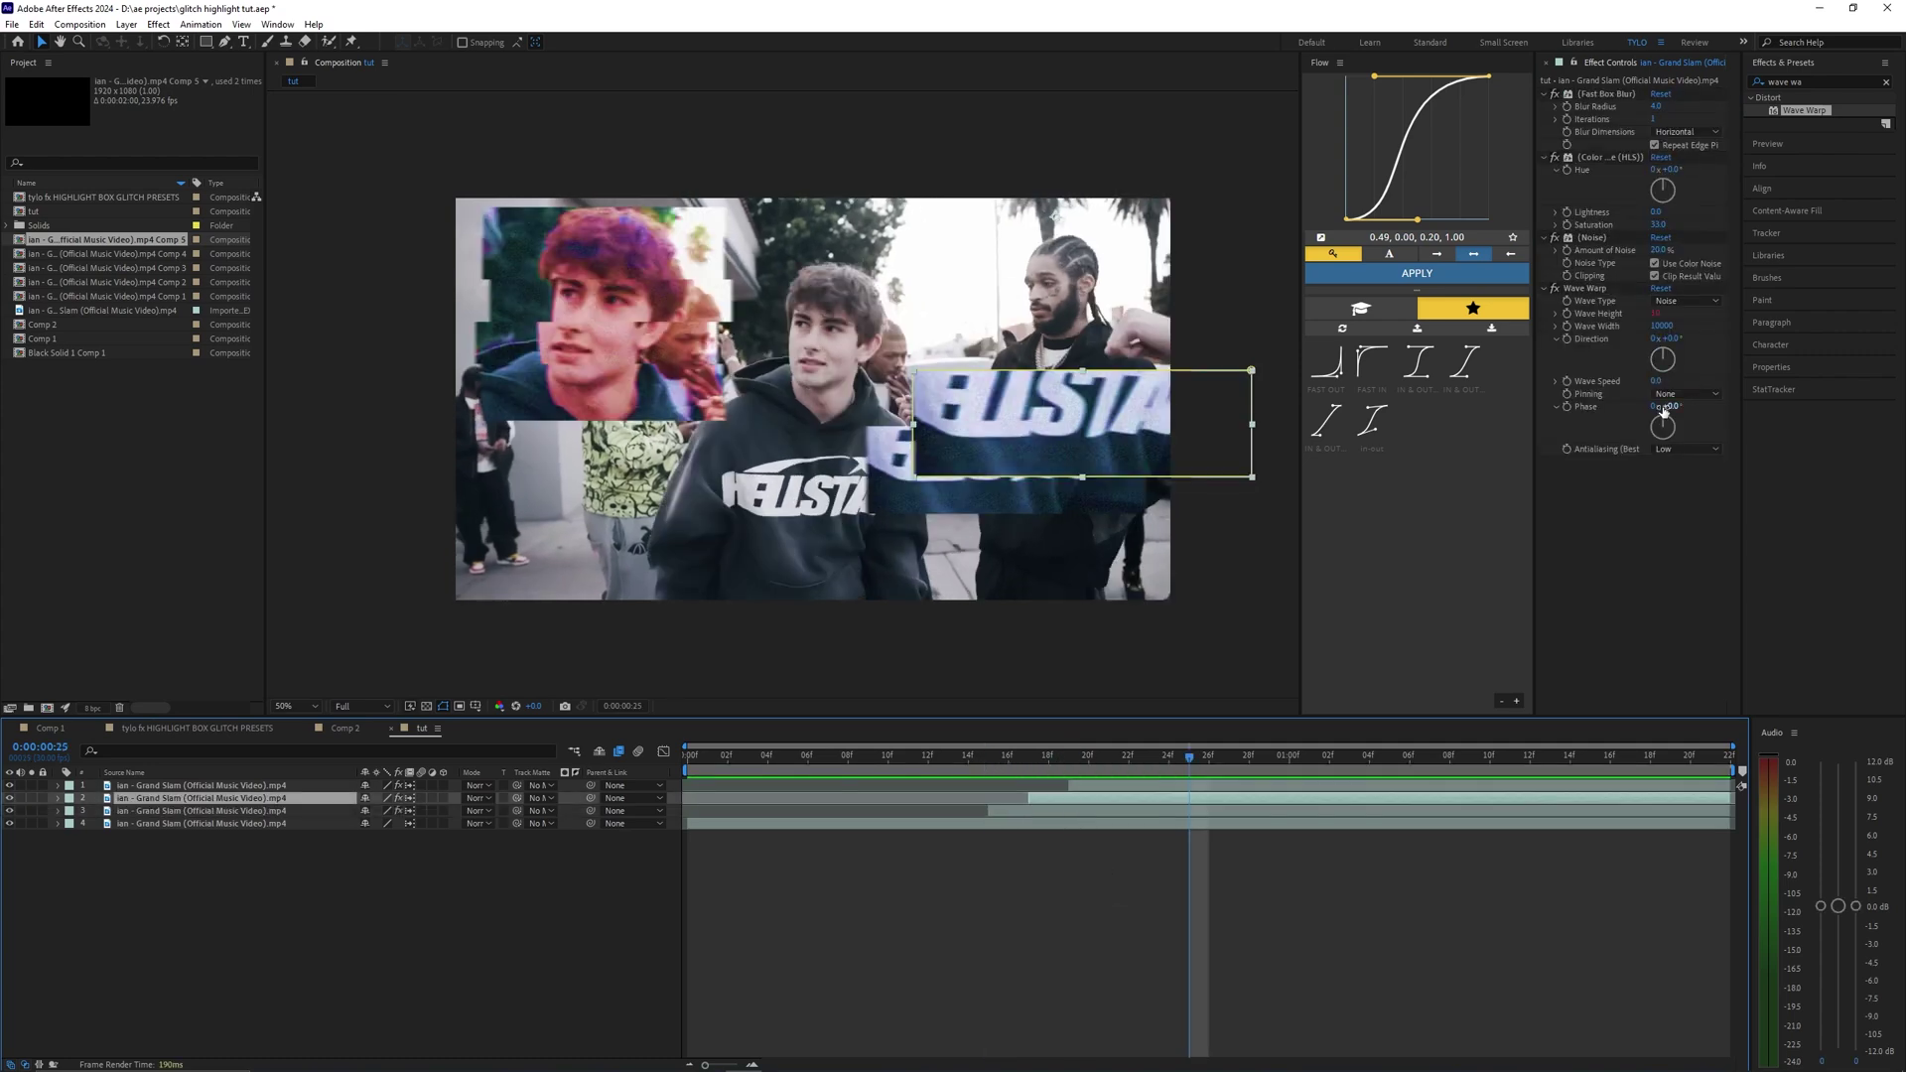
drag(1669, 407, 1159, 784)
click(1135, 811)
drag(1674, 406, 1159, 735)
click(1122, 864)
click(955, 762)
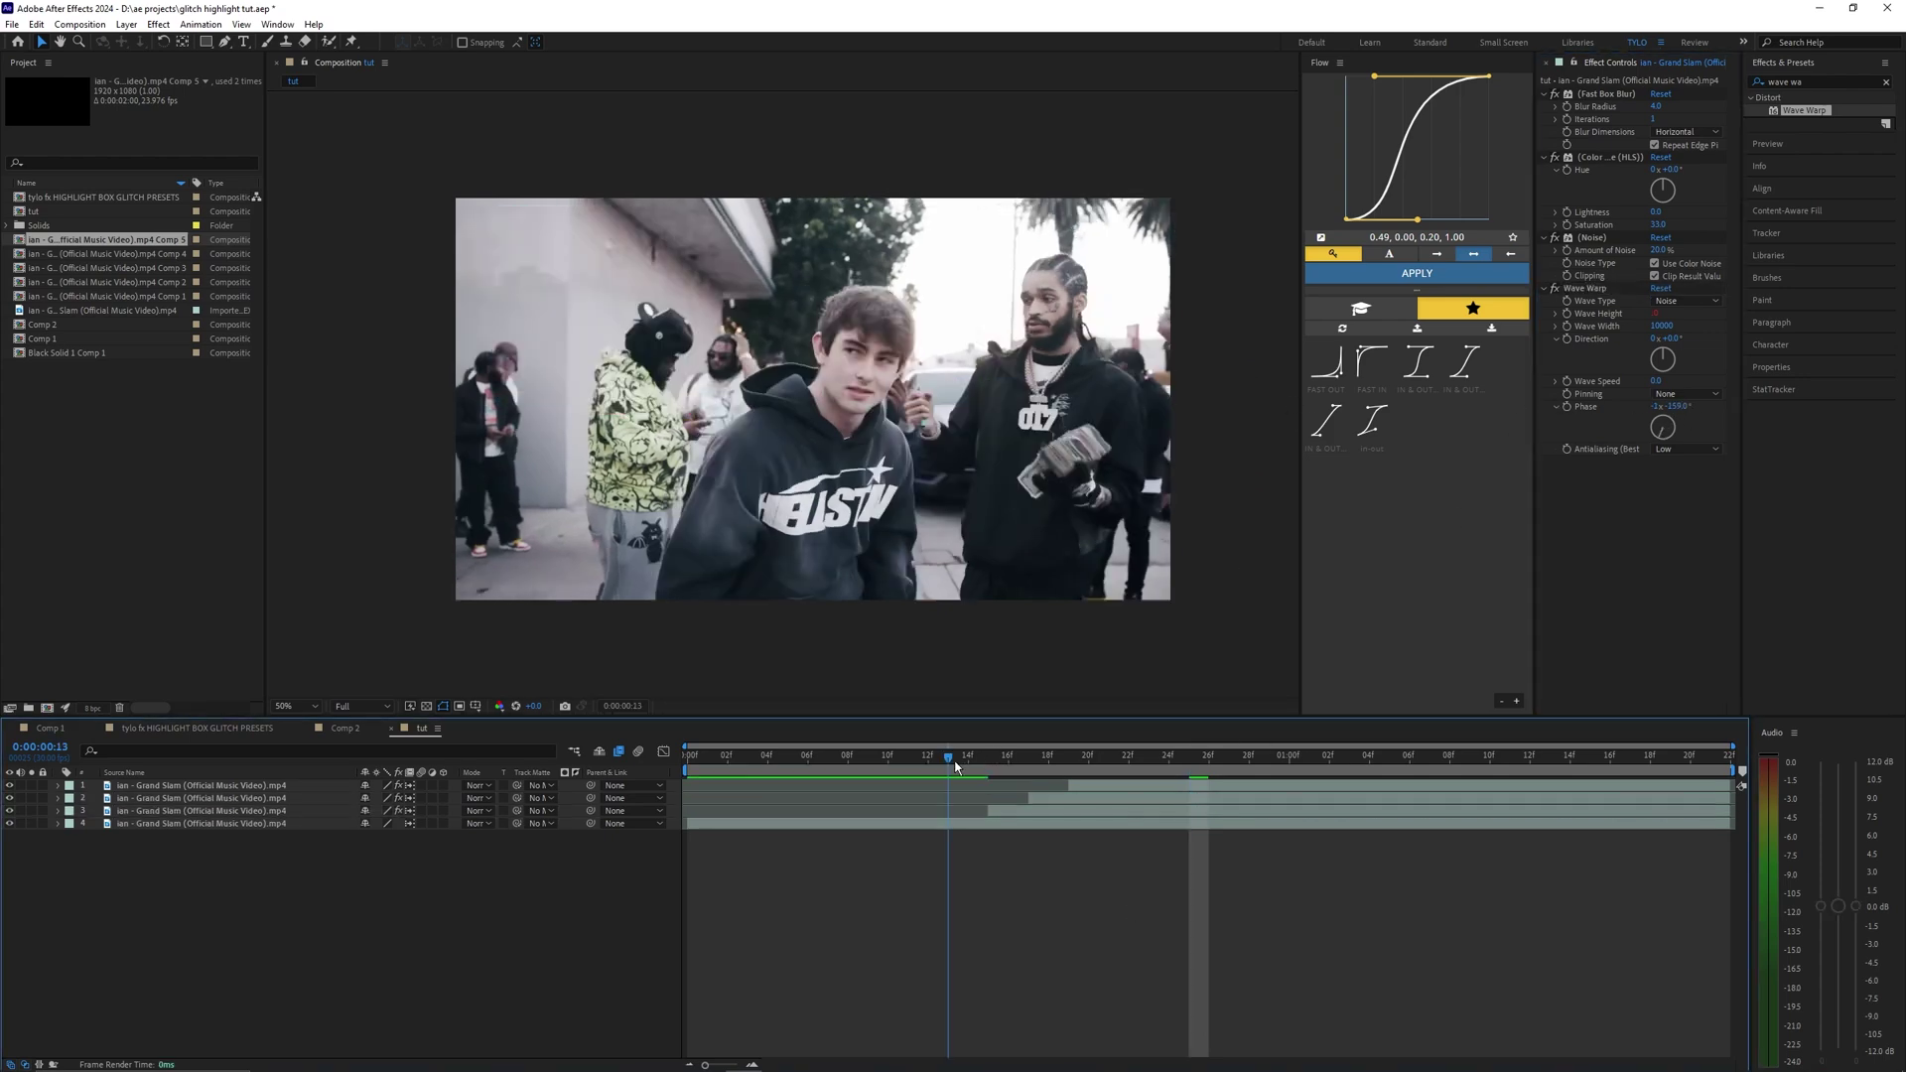
Shift the upper logo cutout's hue to magenta and lower the bottom logo cutout's saturation to -100
click(1600, 158)
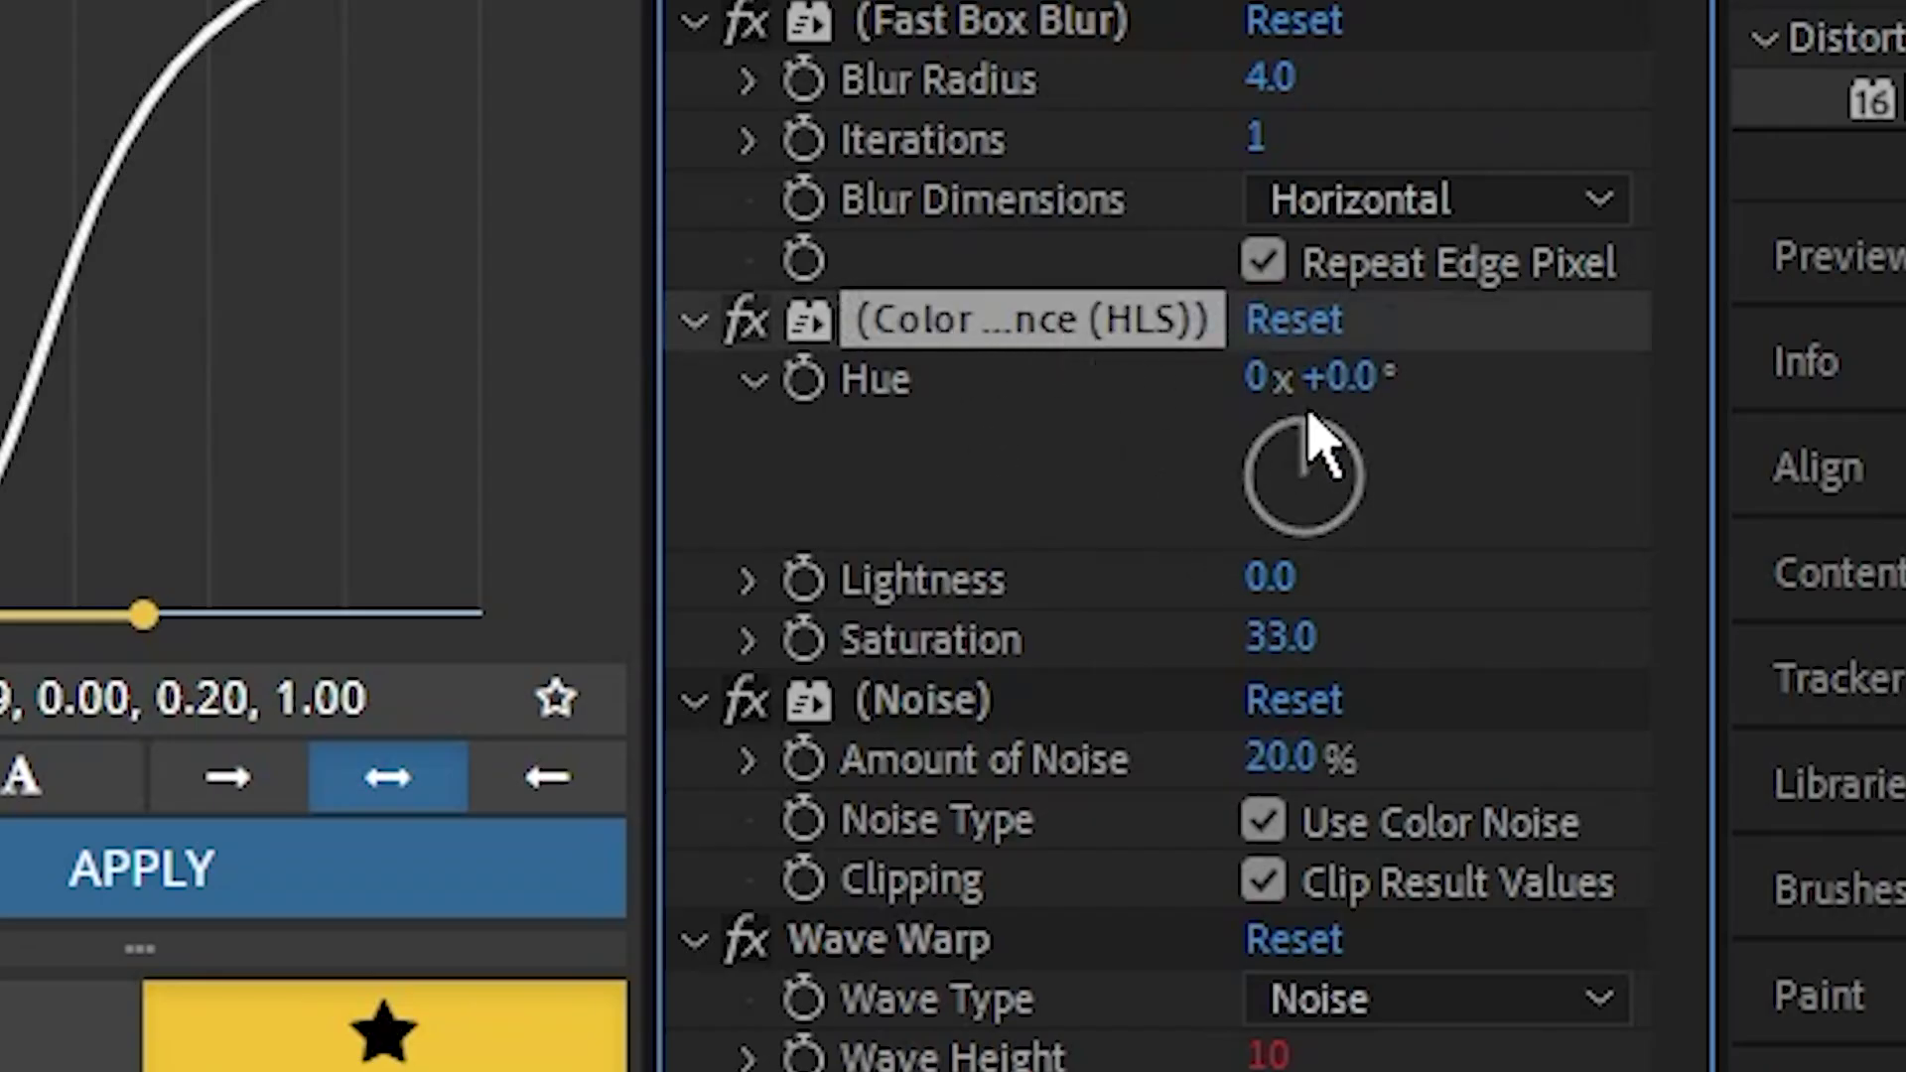
drag(1327, 383, 1376, 392)
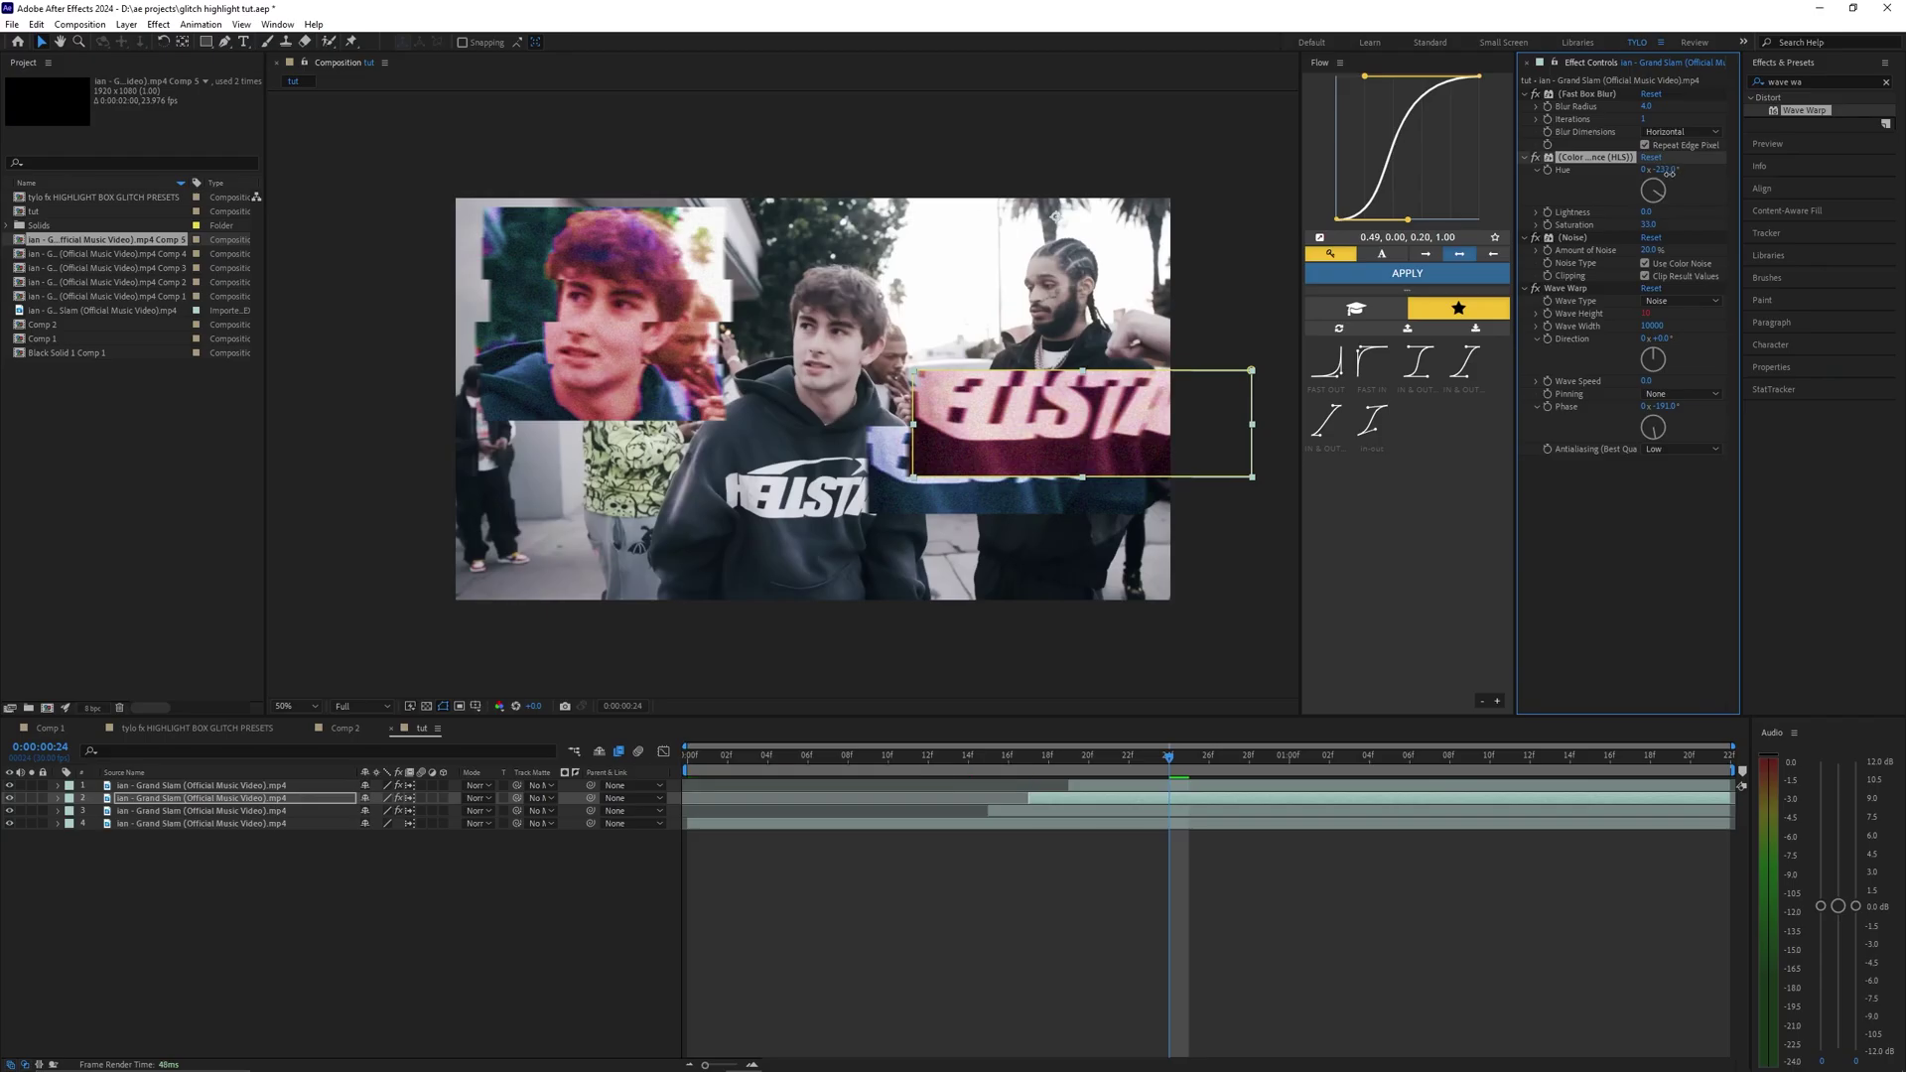
click(1153, 812)
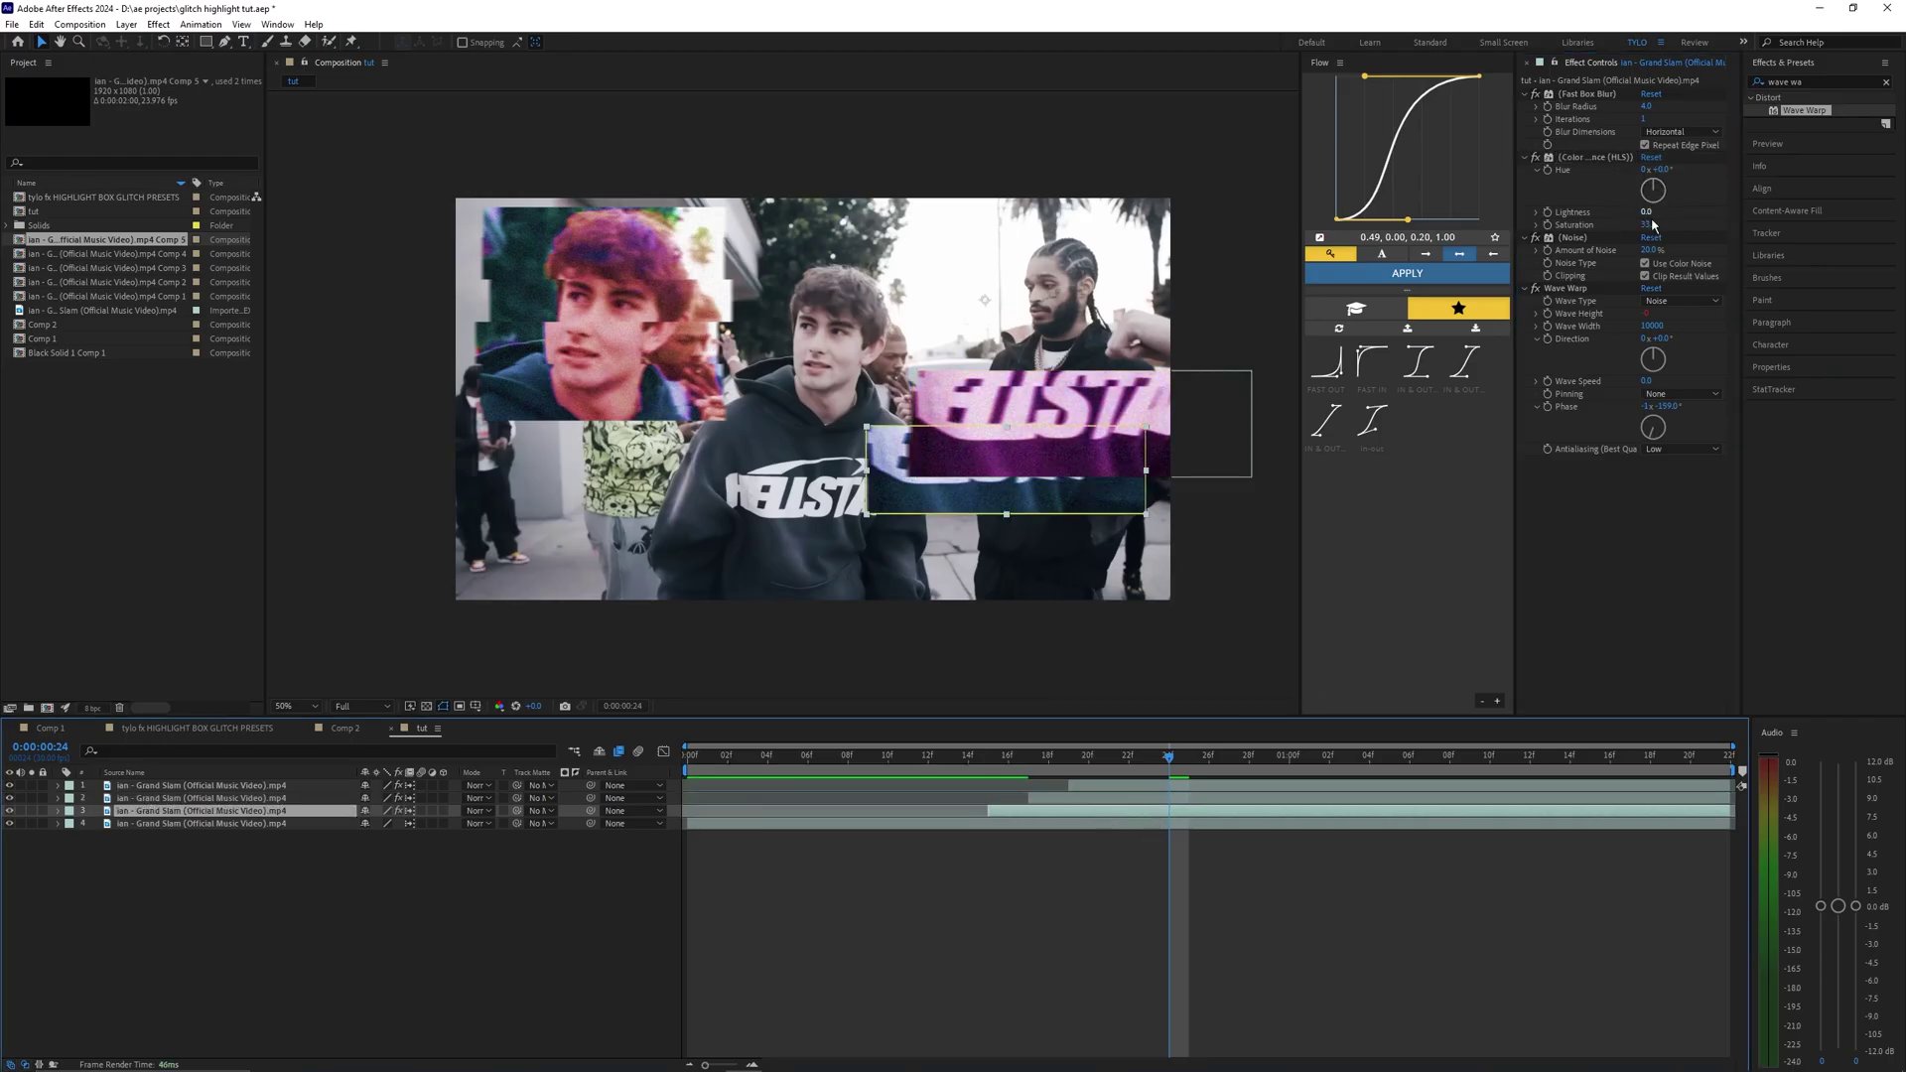
drag(1648, 227, 1475, 229)
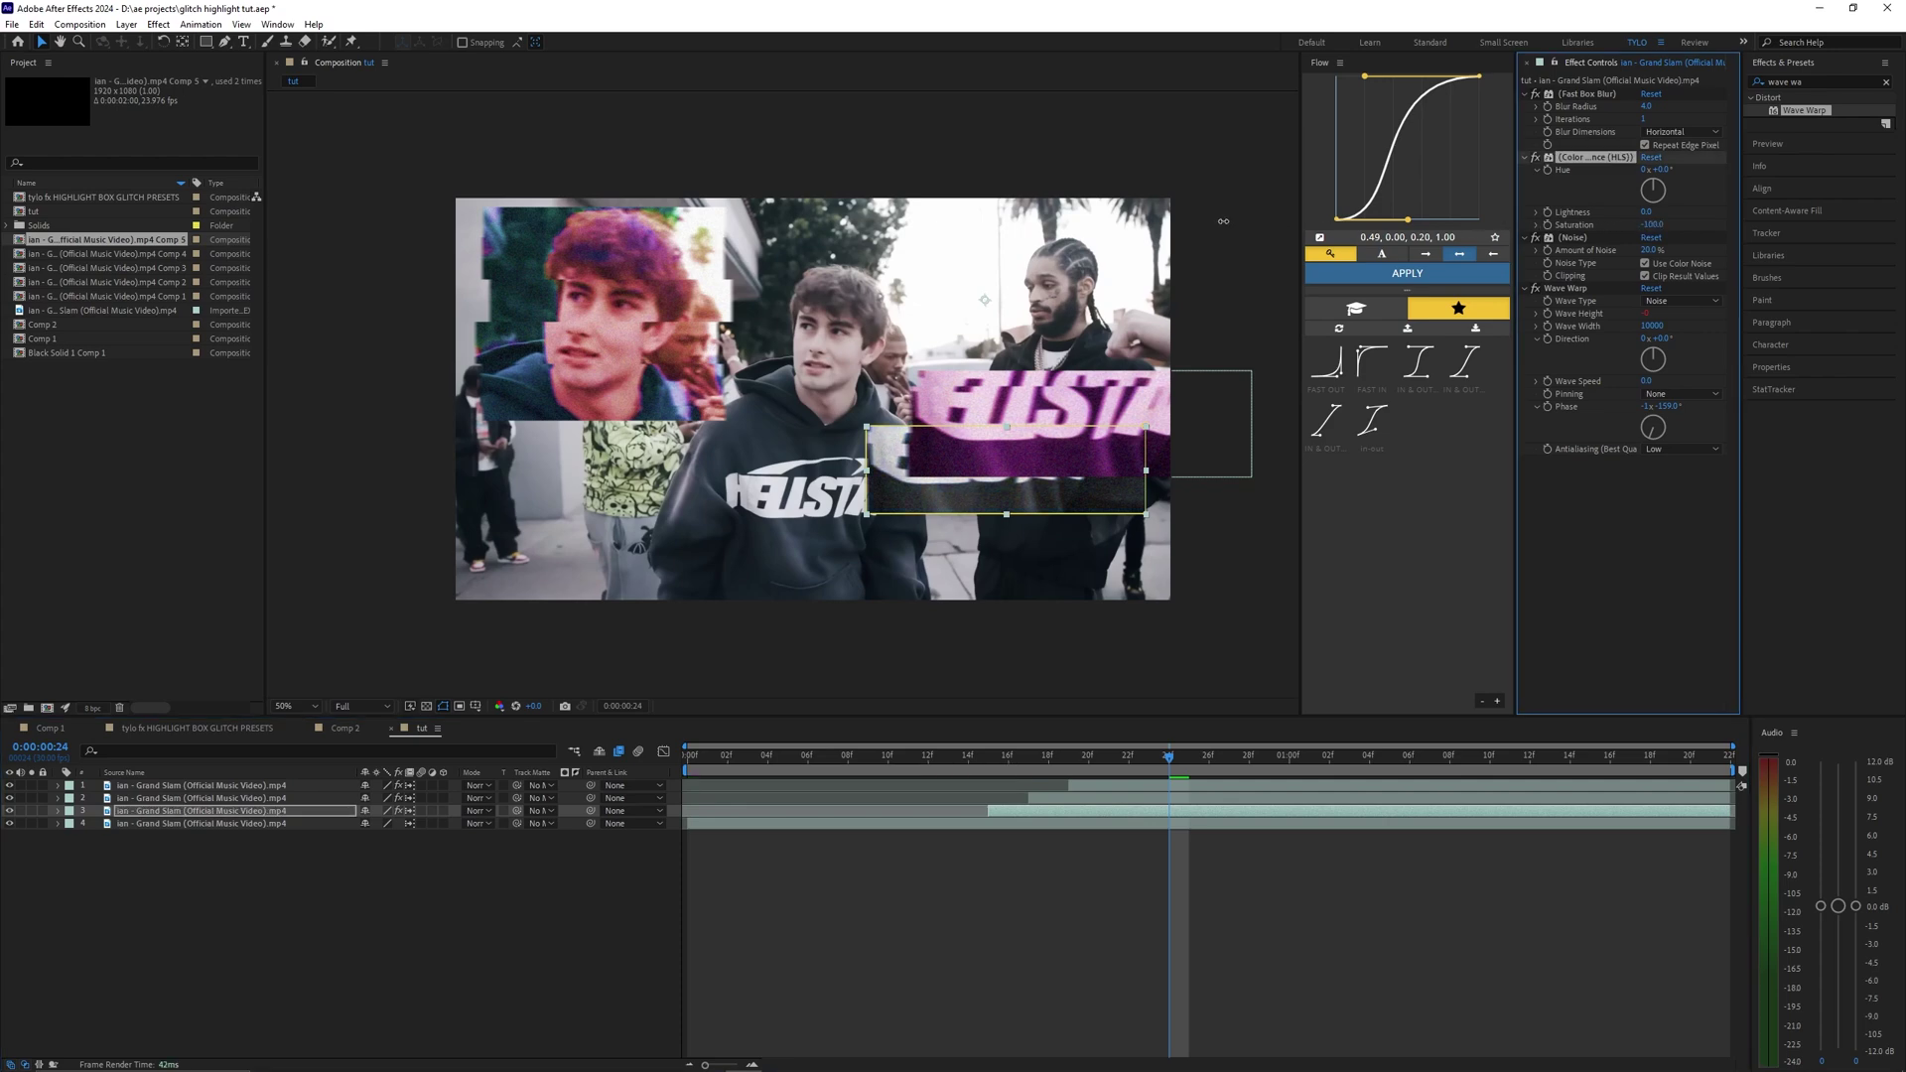
click(989, 869)
click(886, 758)
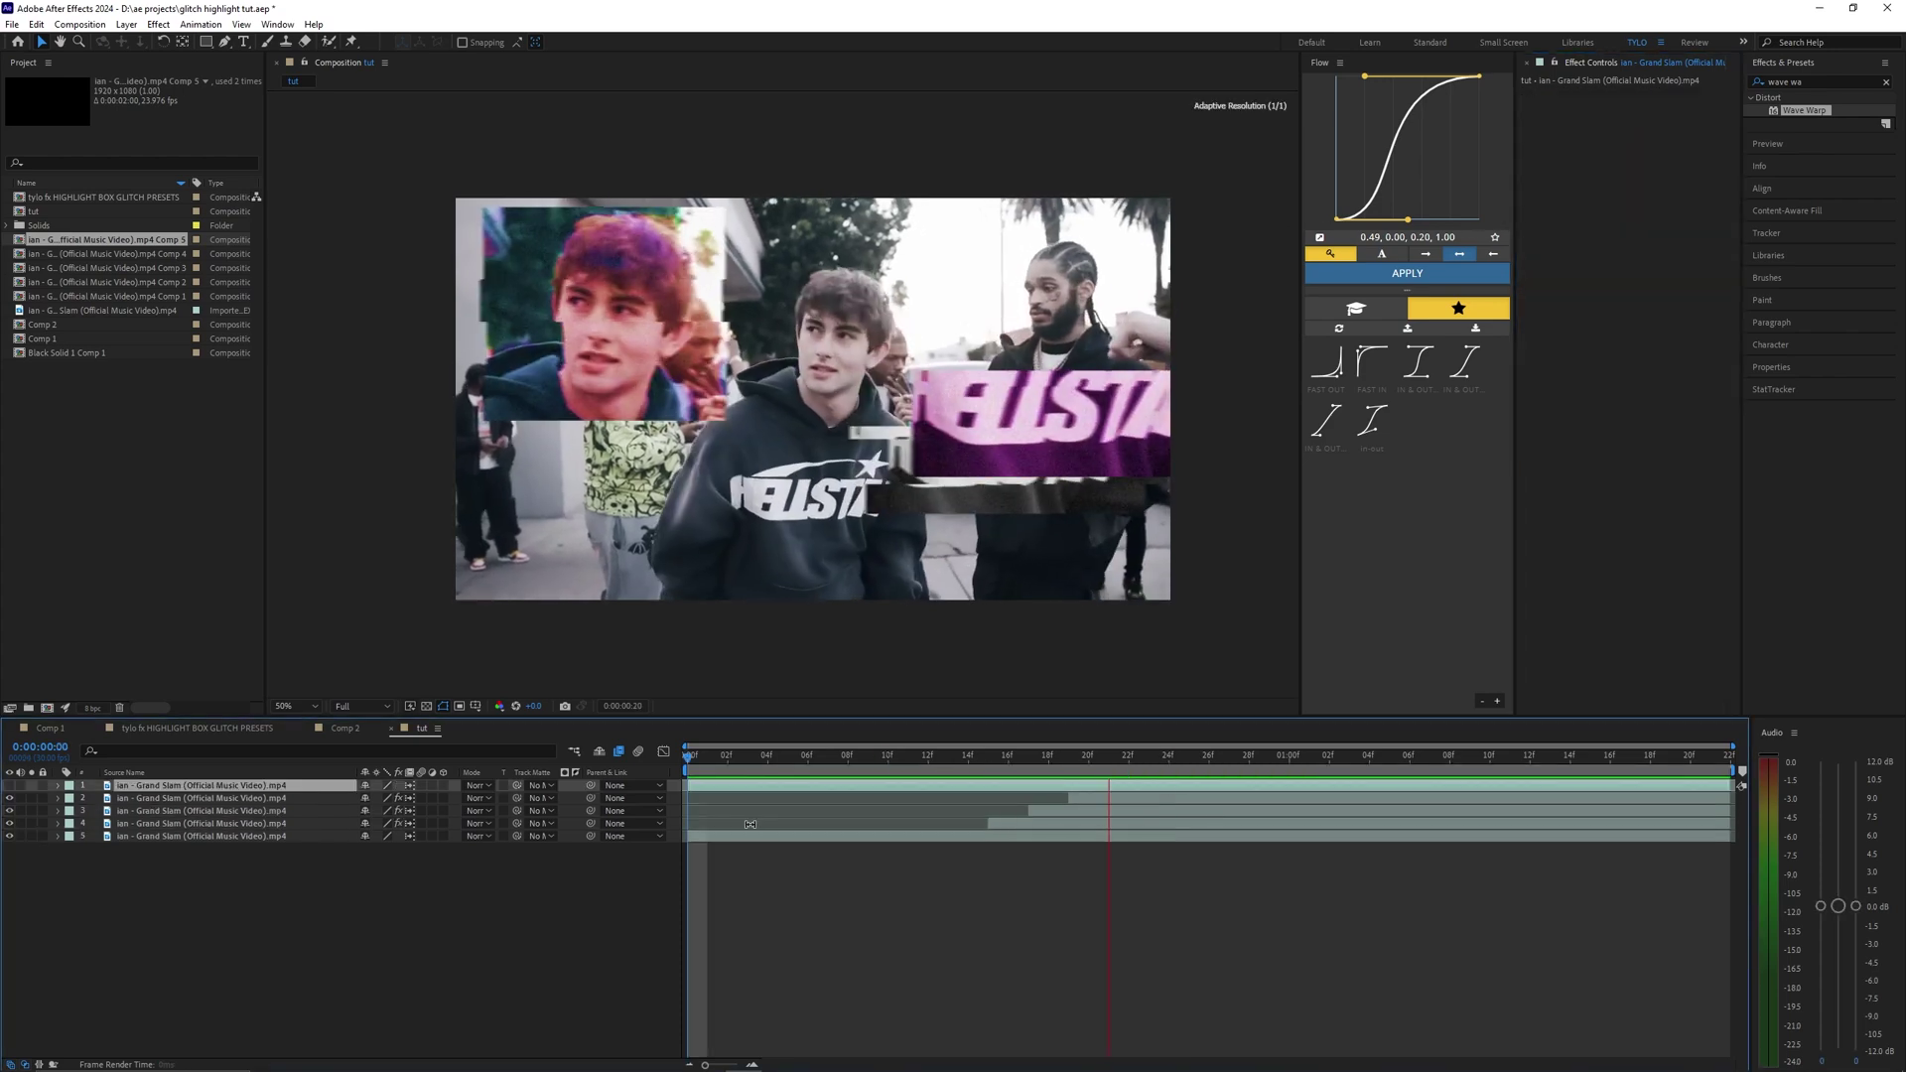
key(space)
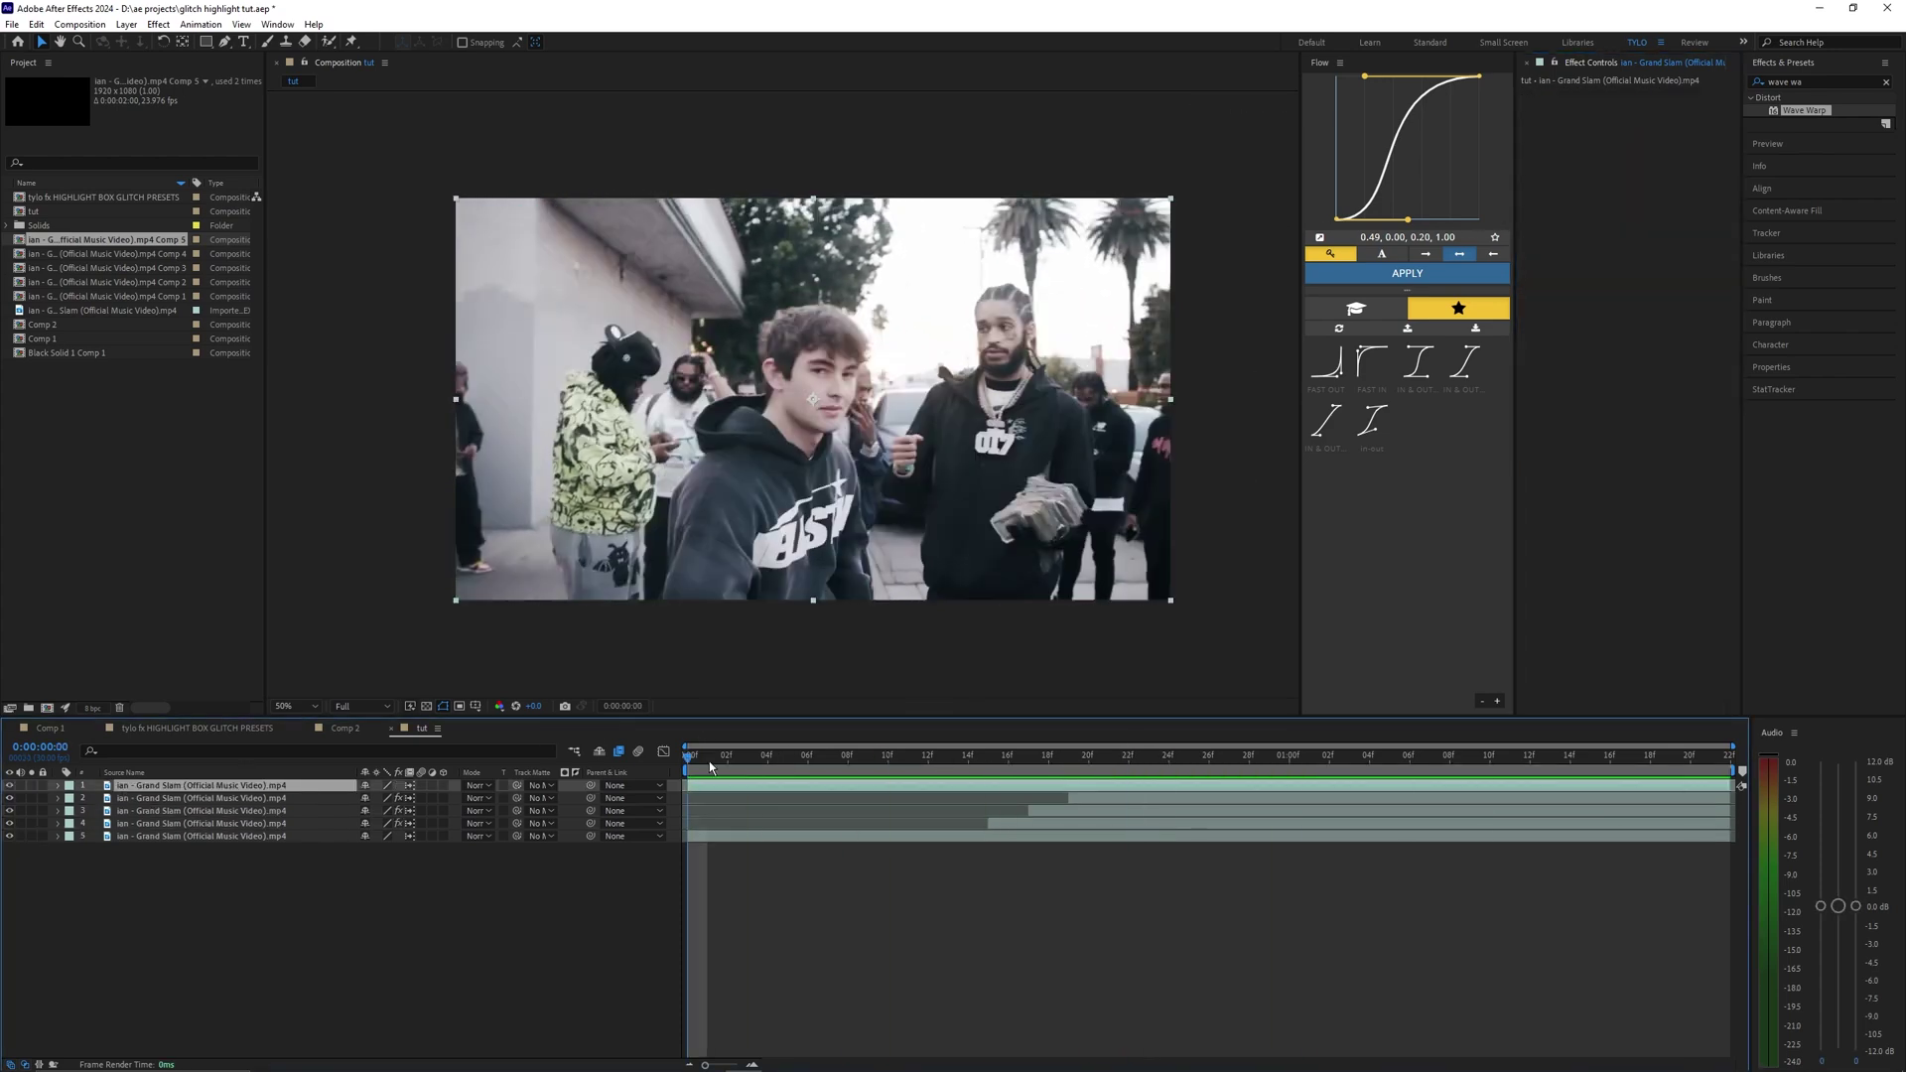
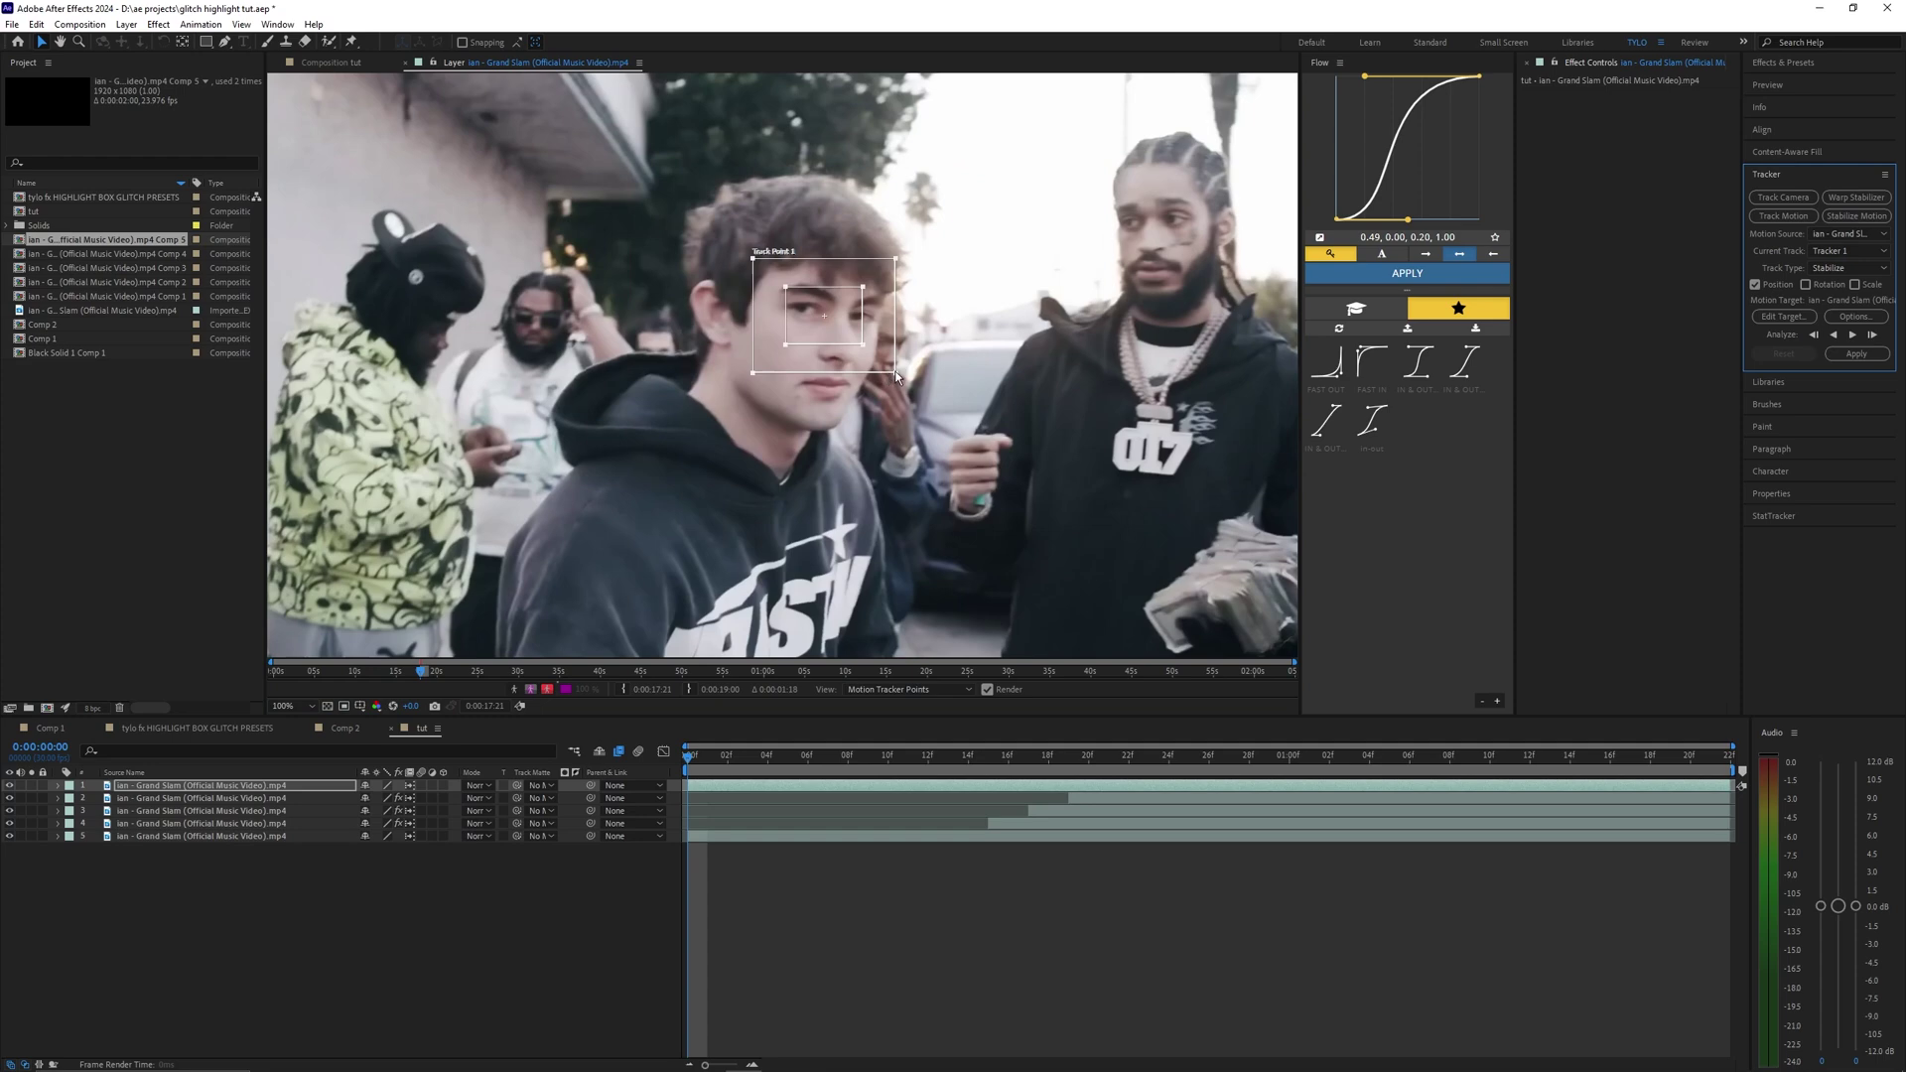
Fit the stabilizer track point's regions around the hooded man's eyes and face and analyze the motion forward
drag(895, 374, 828, 361)
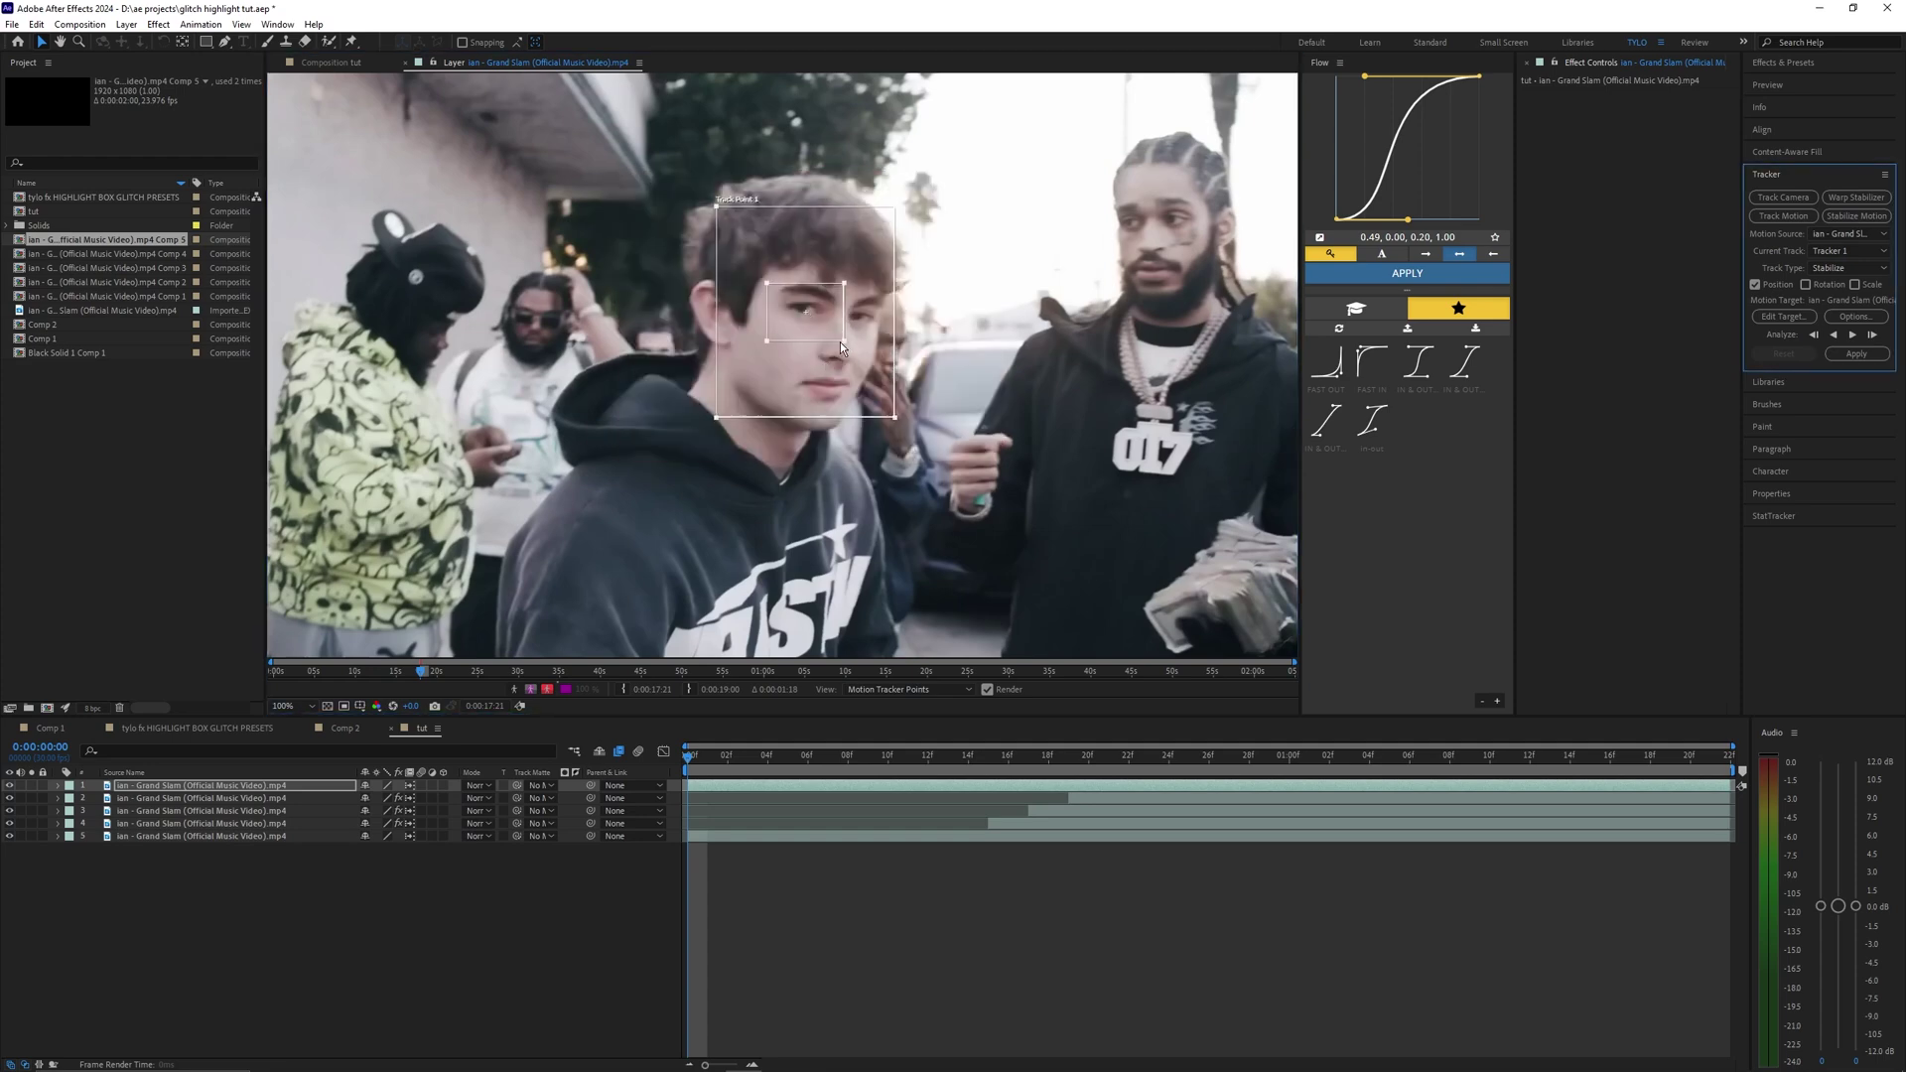
click(841, 344)
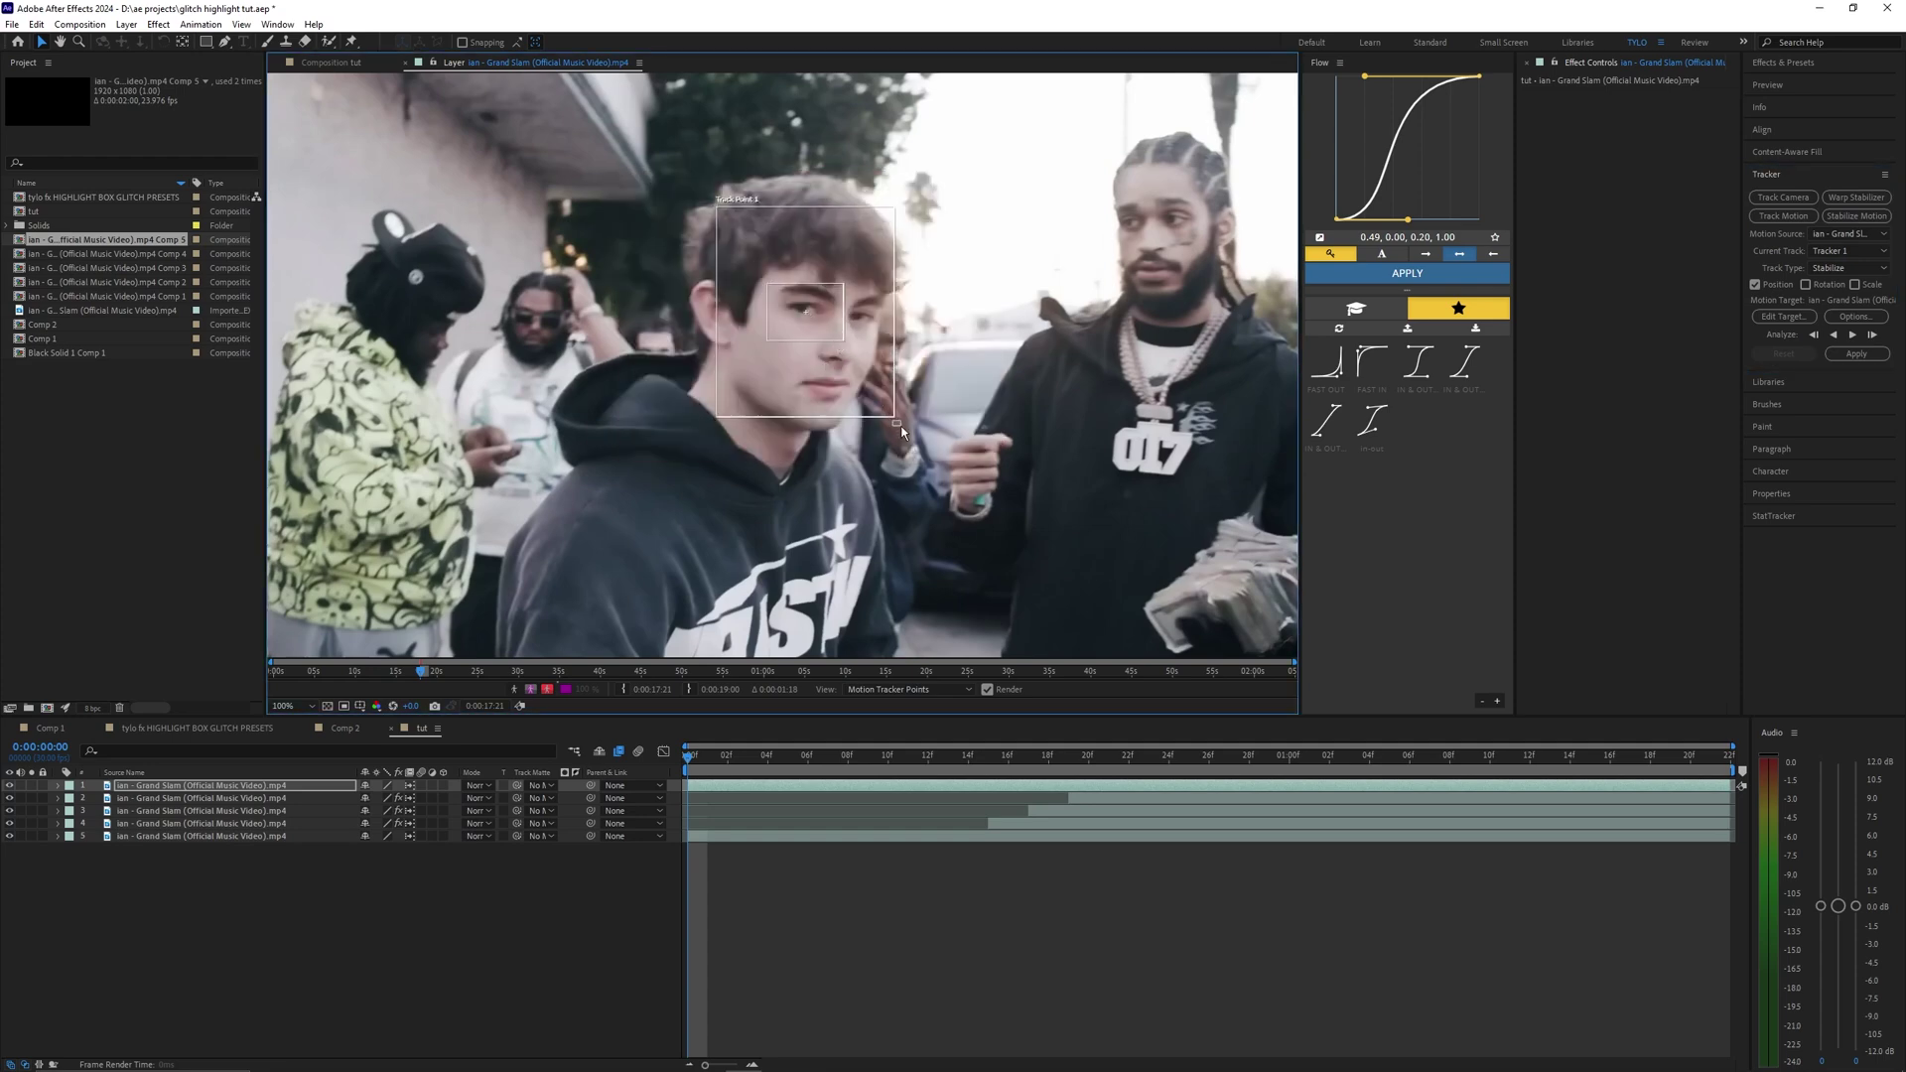
click(1853, 335)
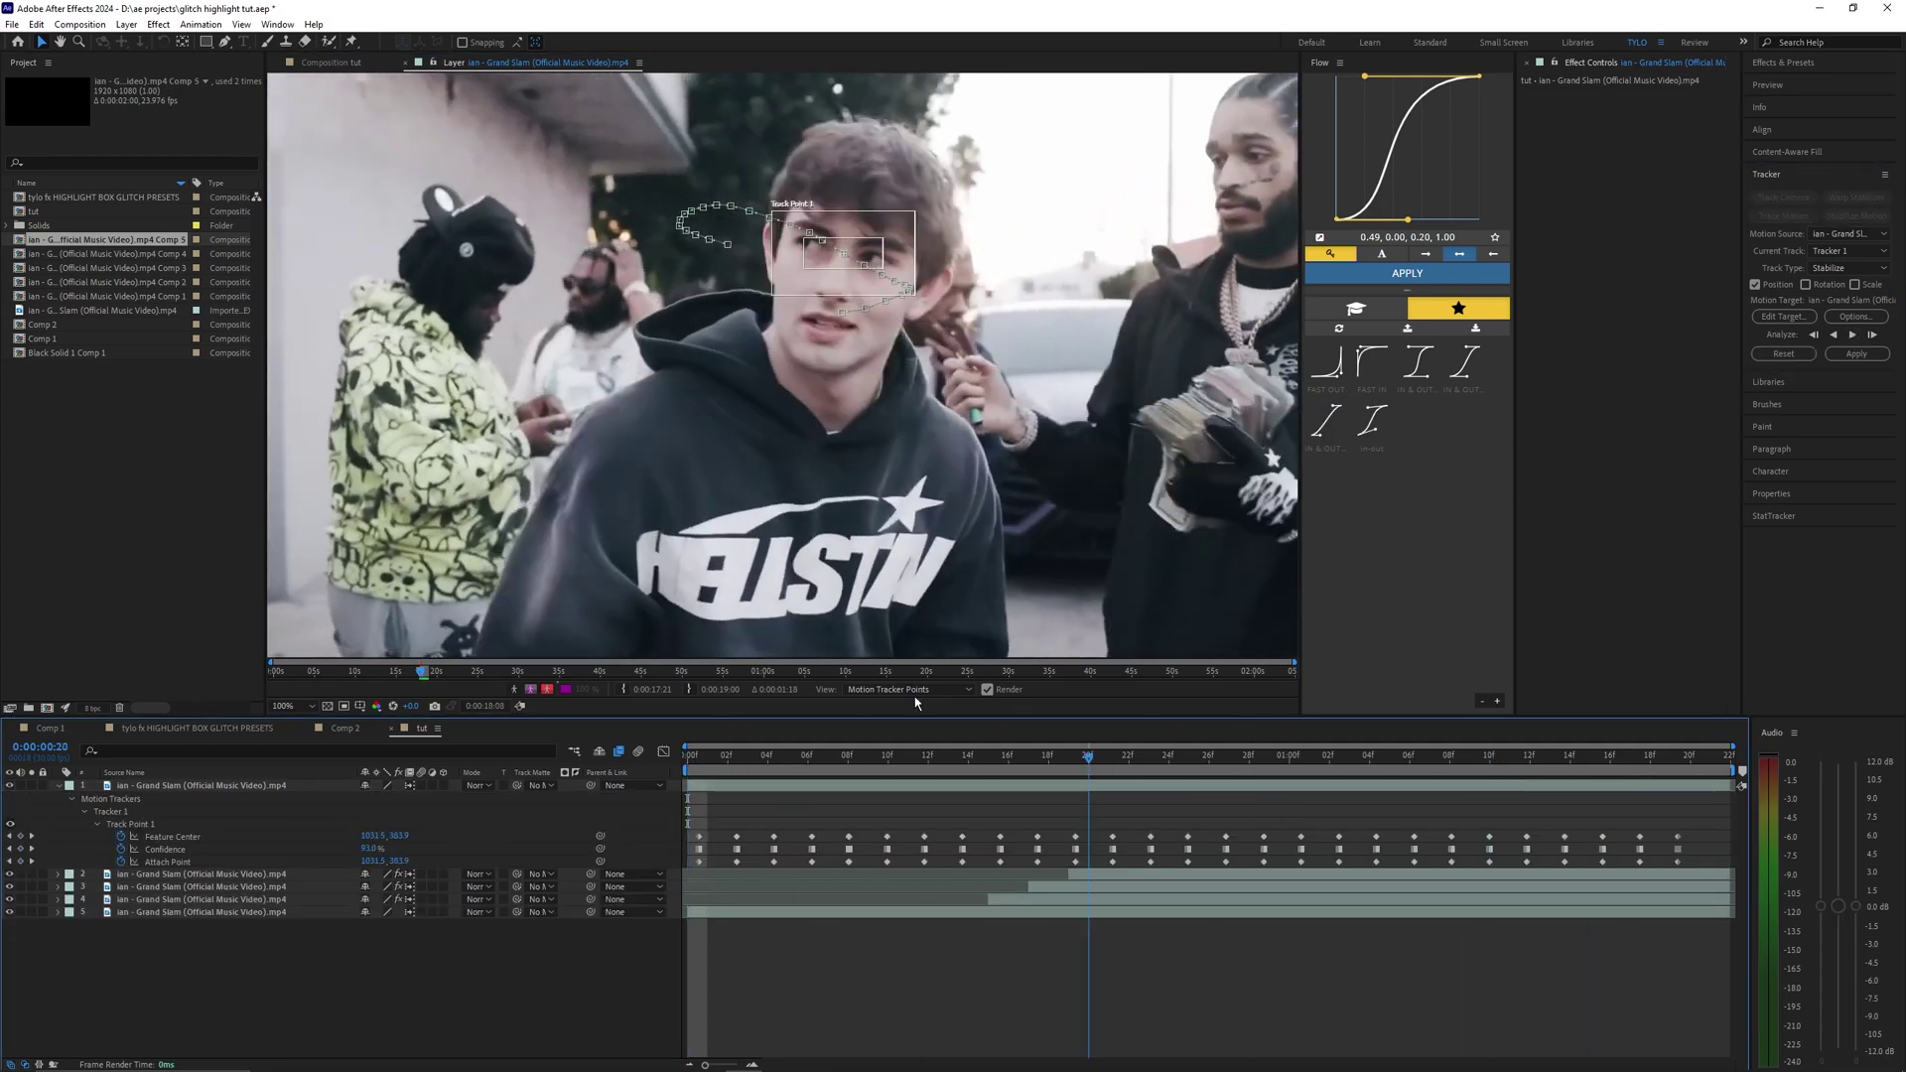
Apply the face stabilization to the duplicated full-frame clip in both X and Y dimensions
click(1003, 791)
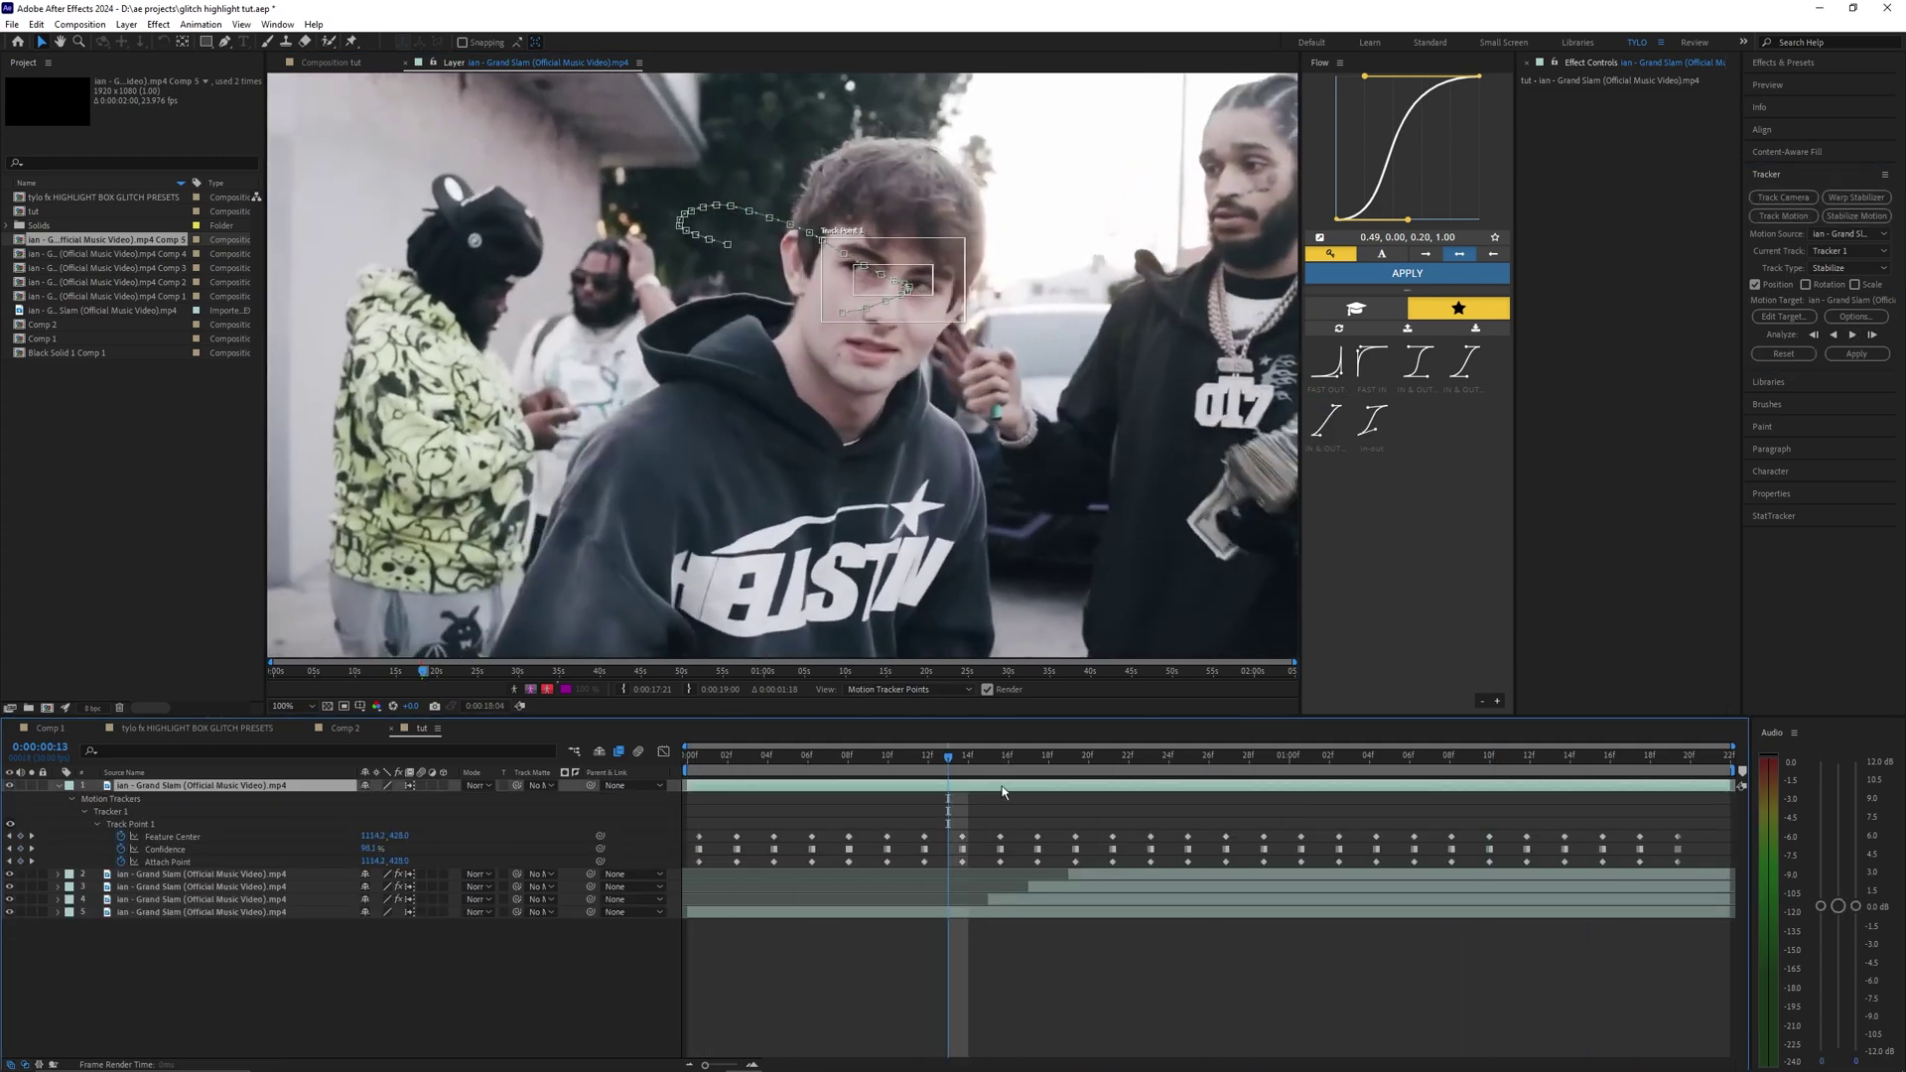
click(1855, 355)
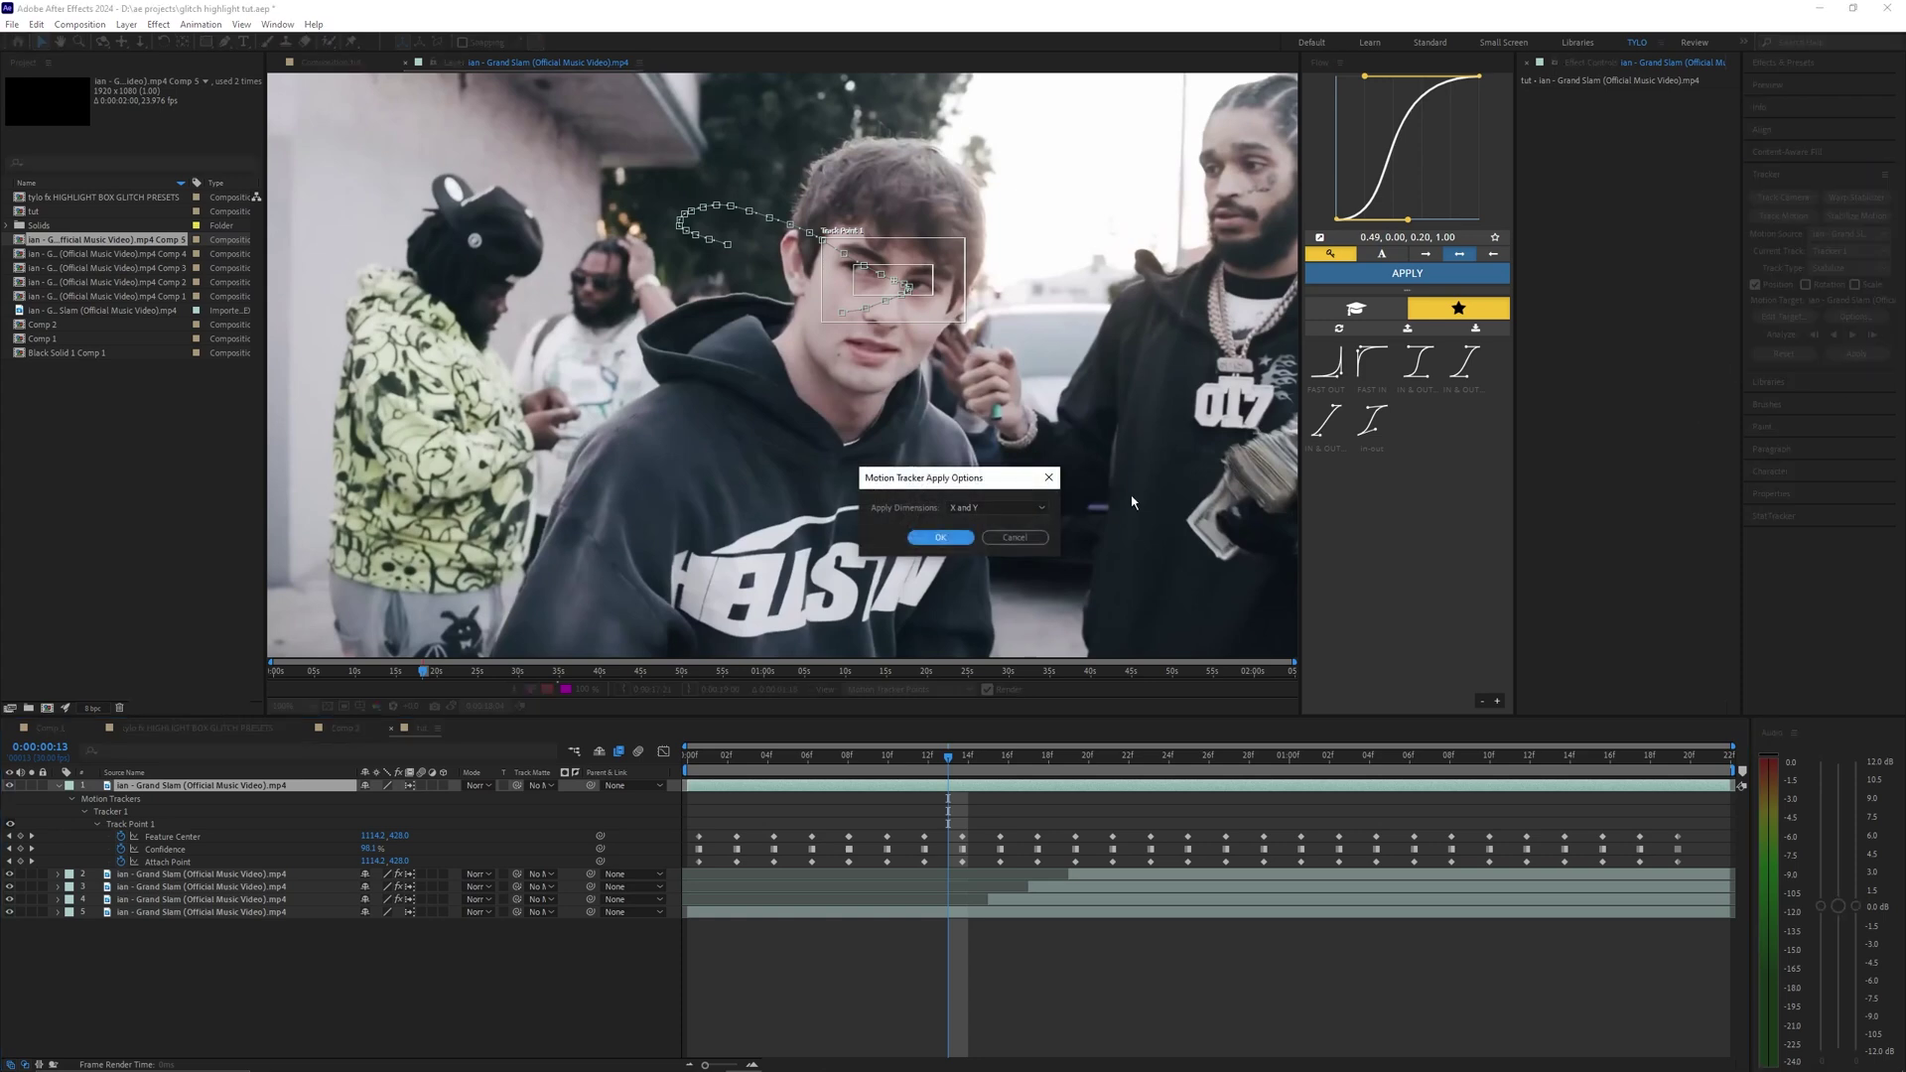
click(941, 538)
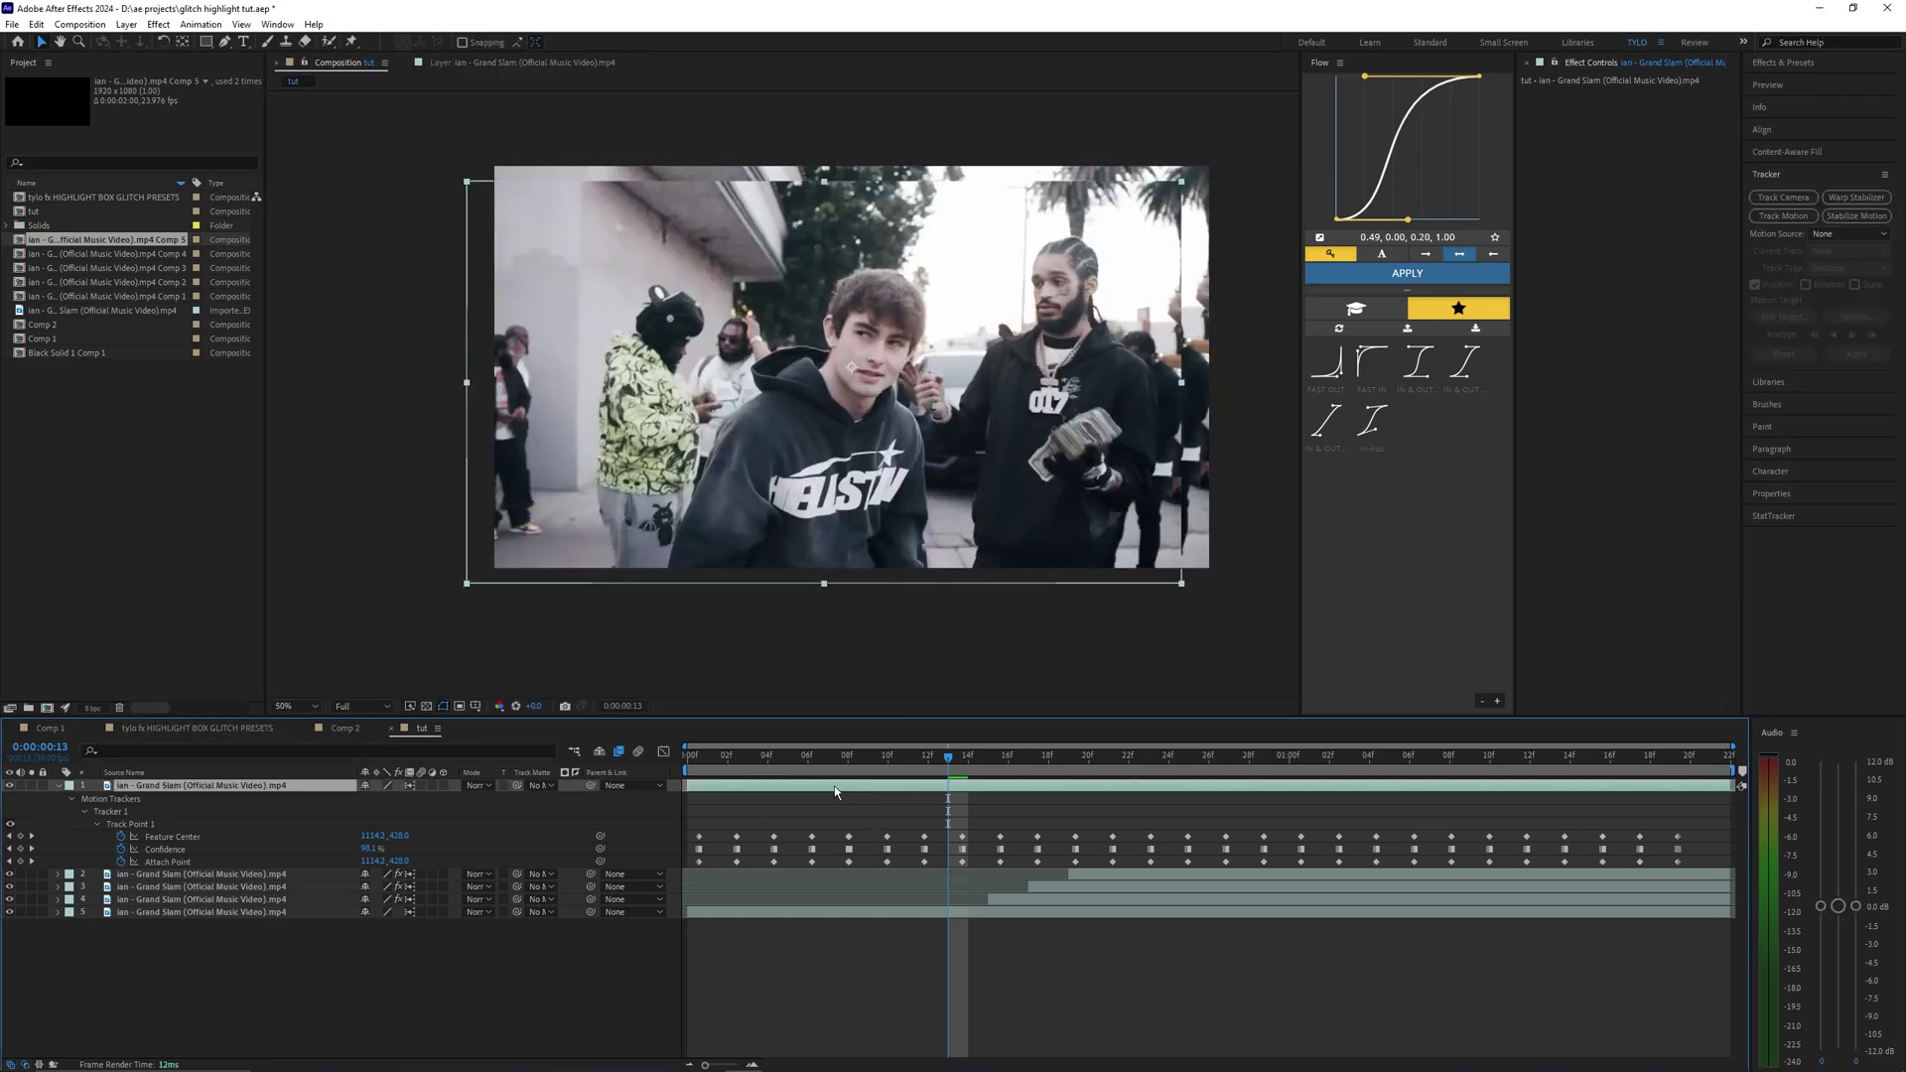
key(u)
Pre-compose the stabilized clip, moving all attributes into the new composition and adjusting its duration to the layer's time span
right_click(859, 787)
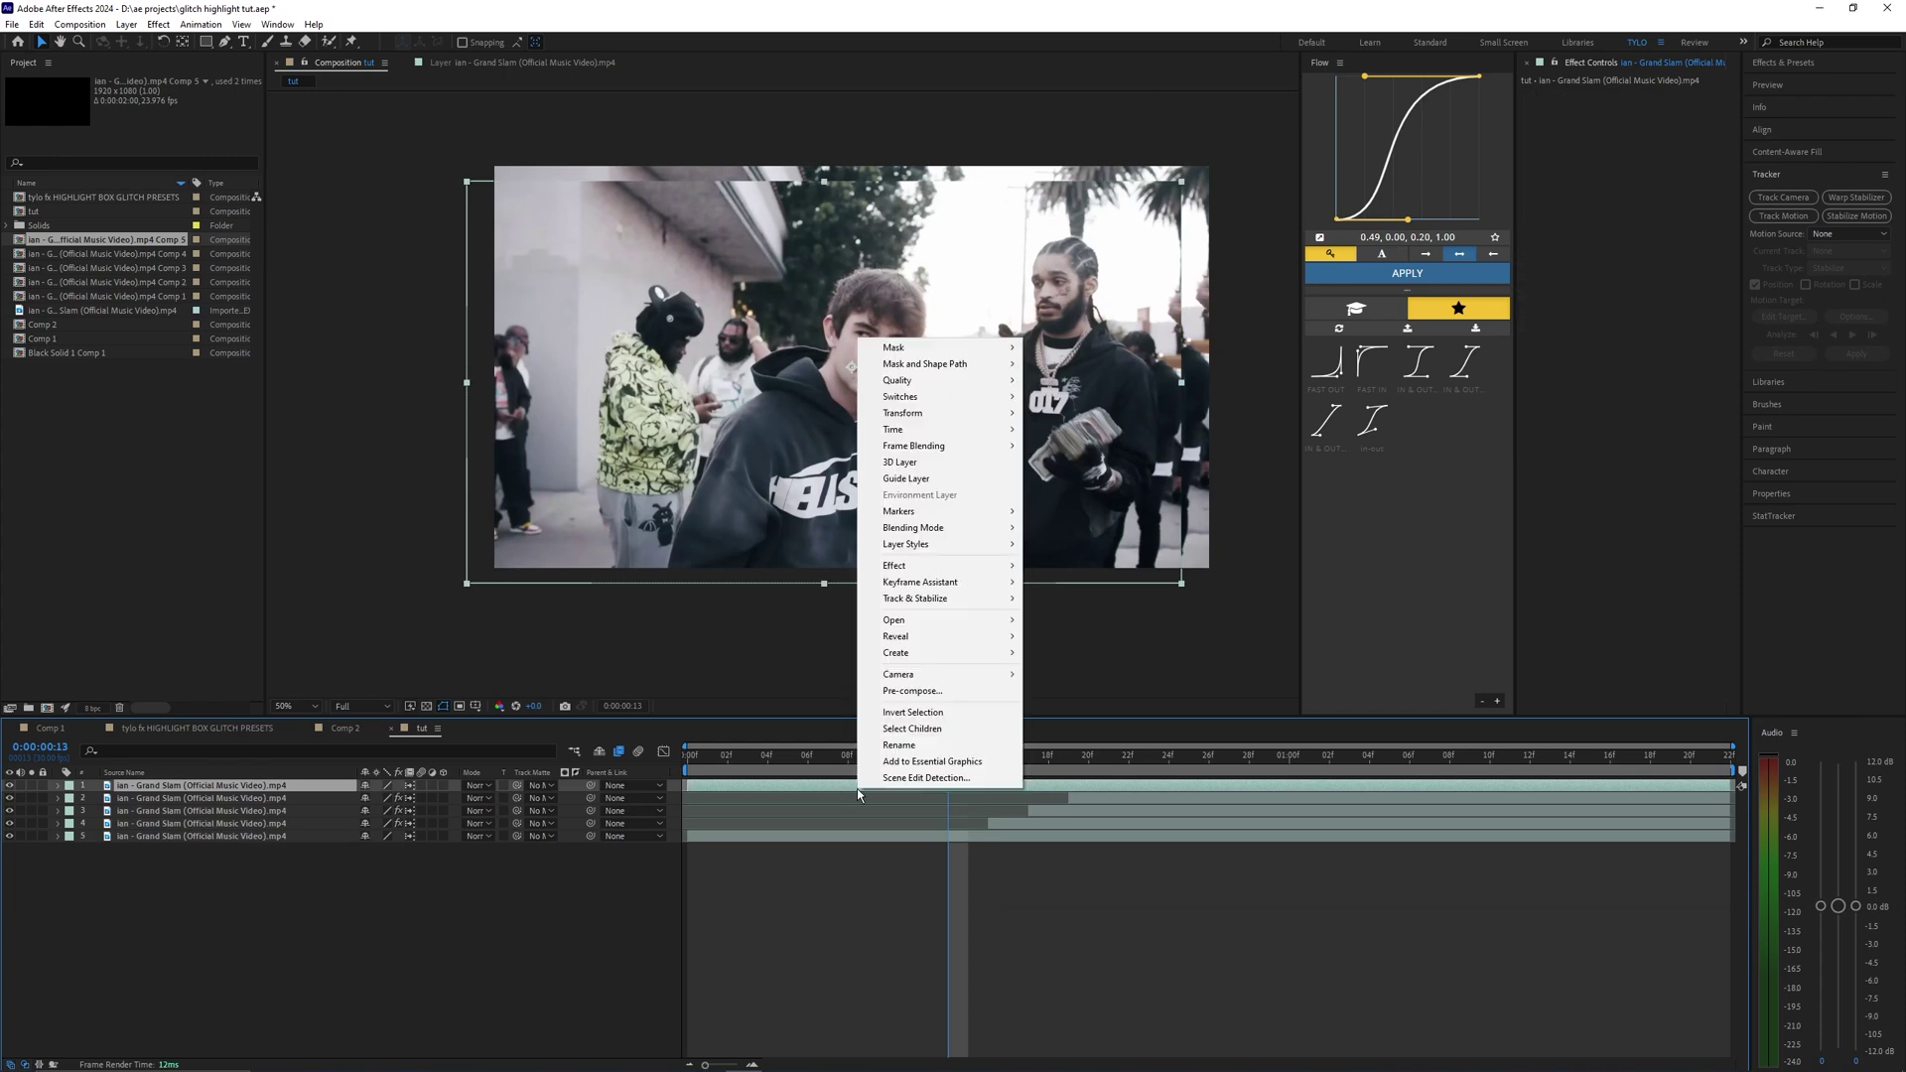
click(906, 692)
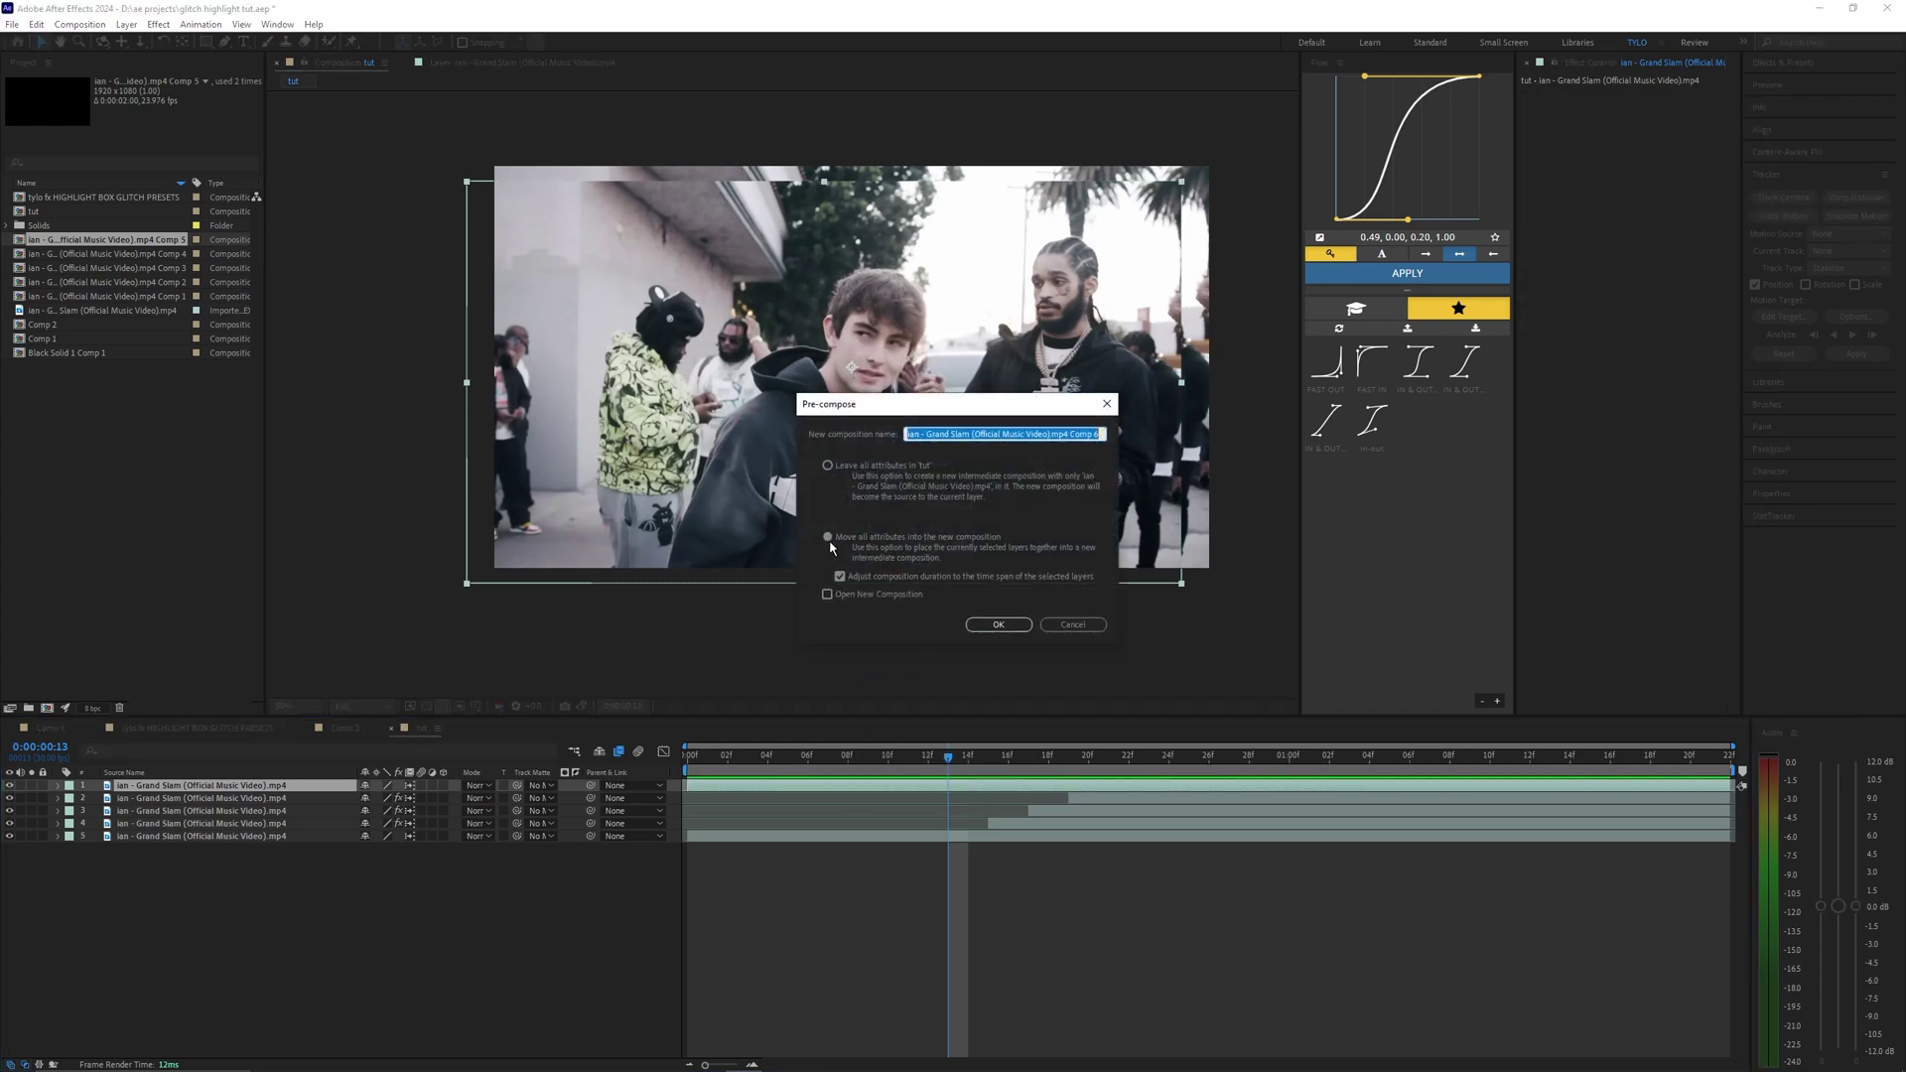
click(829, 540)
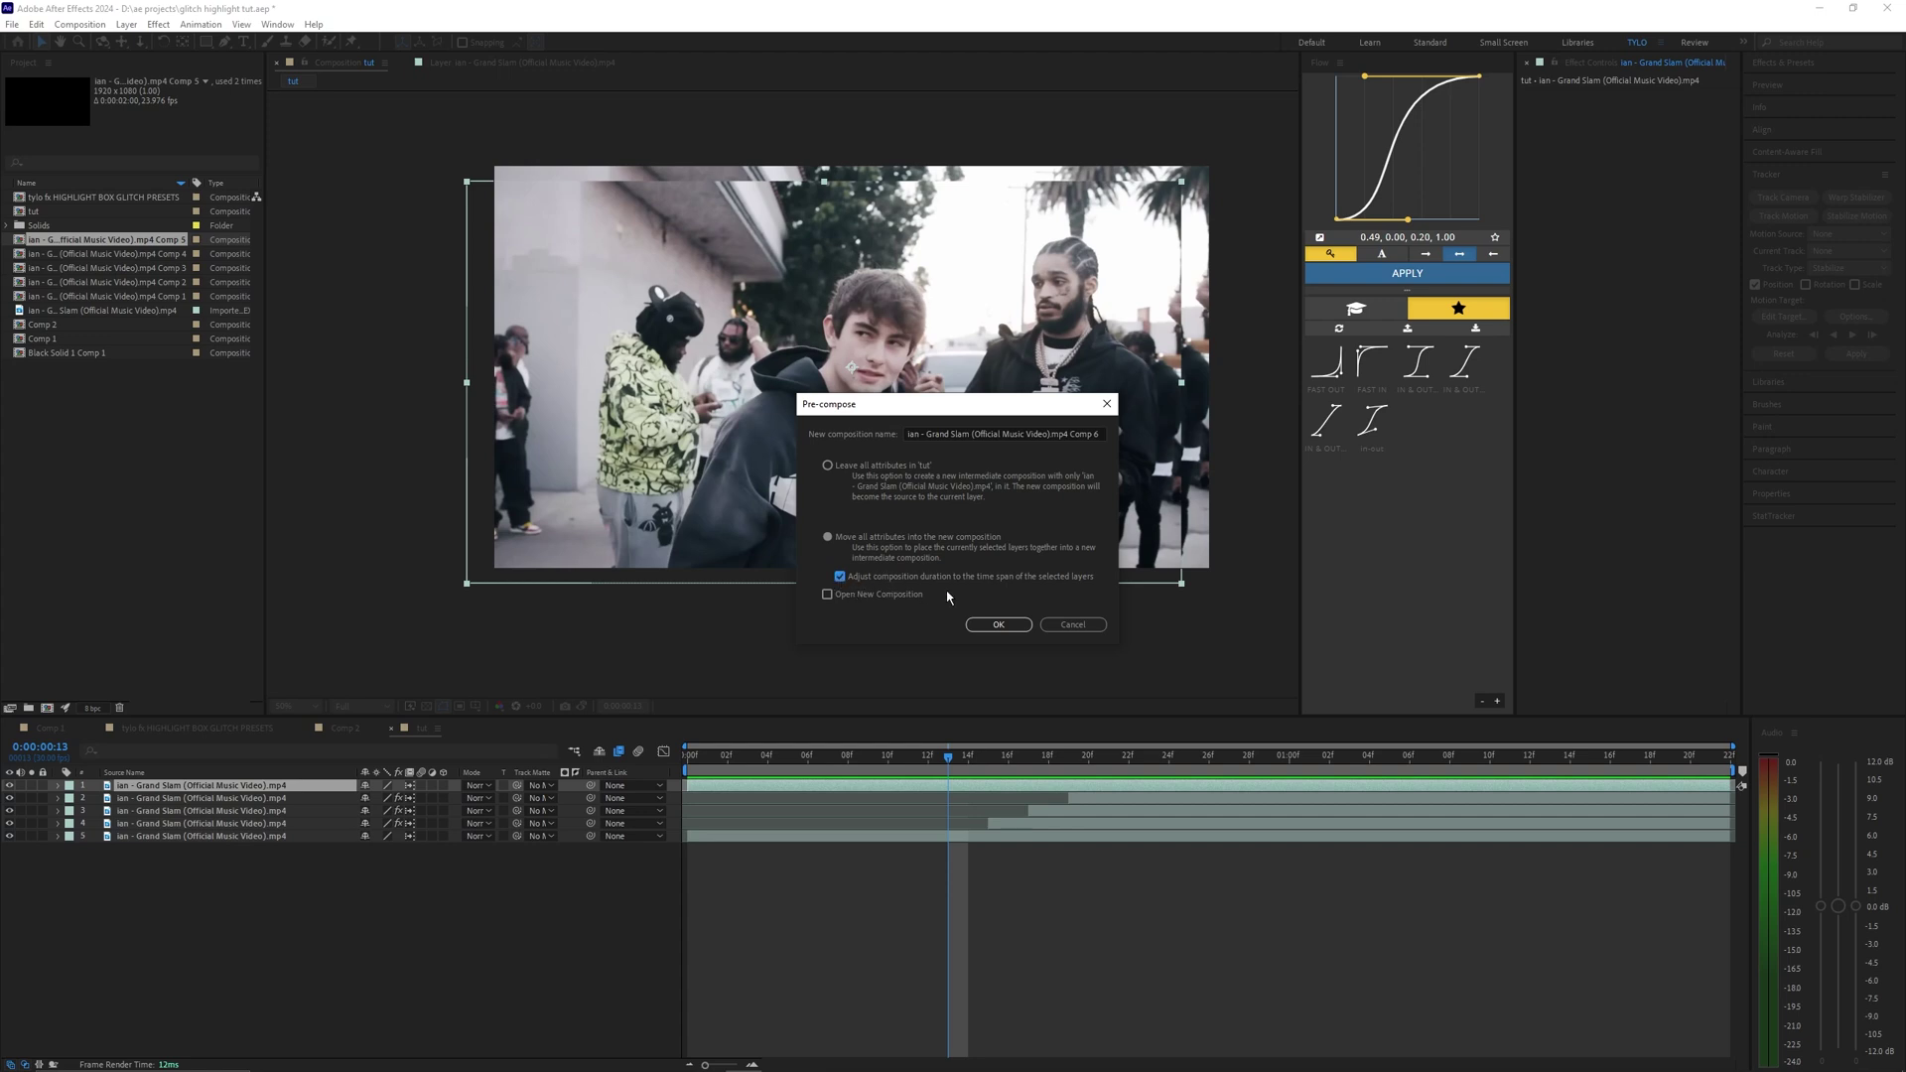
click(999, 625)
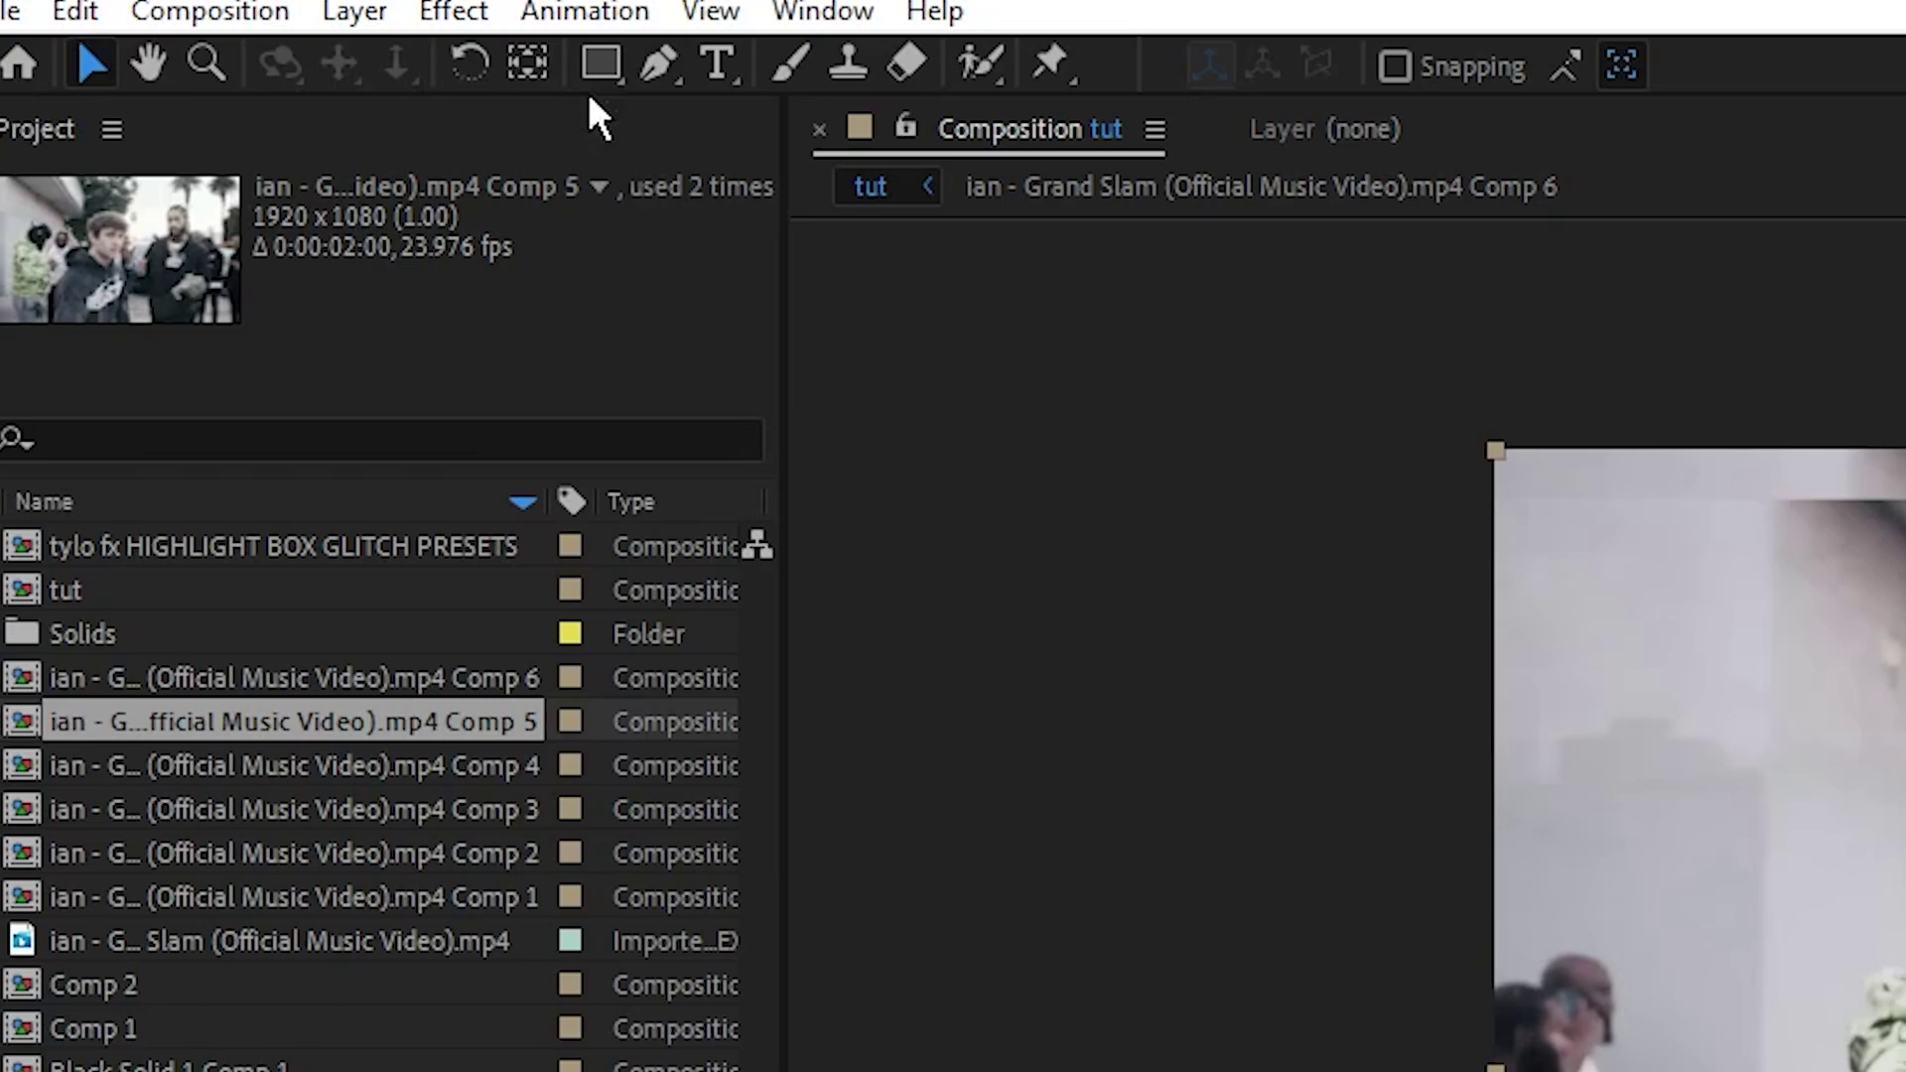
Draw a rectangular mask around the man's head on the stabilized composition and preview it
click(592, 76)
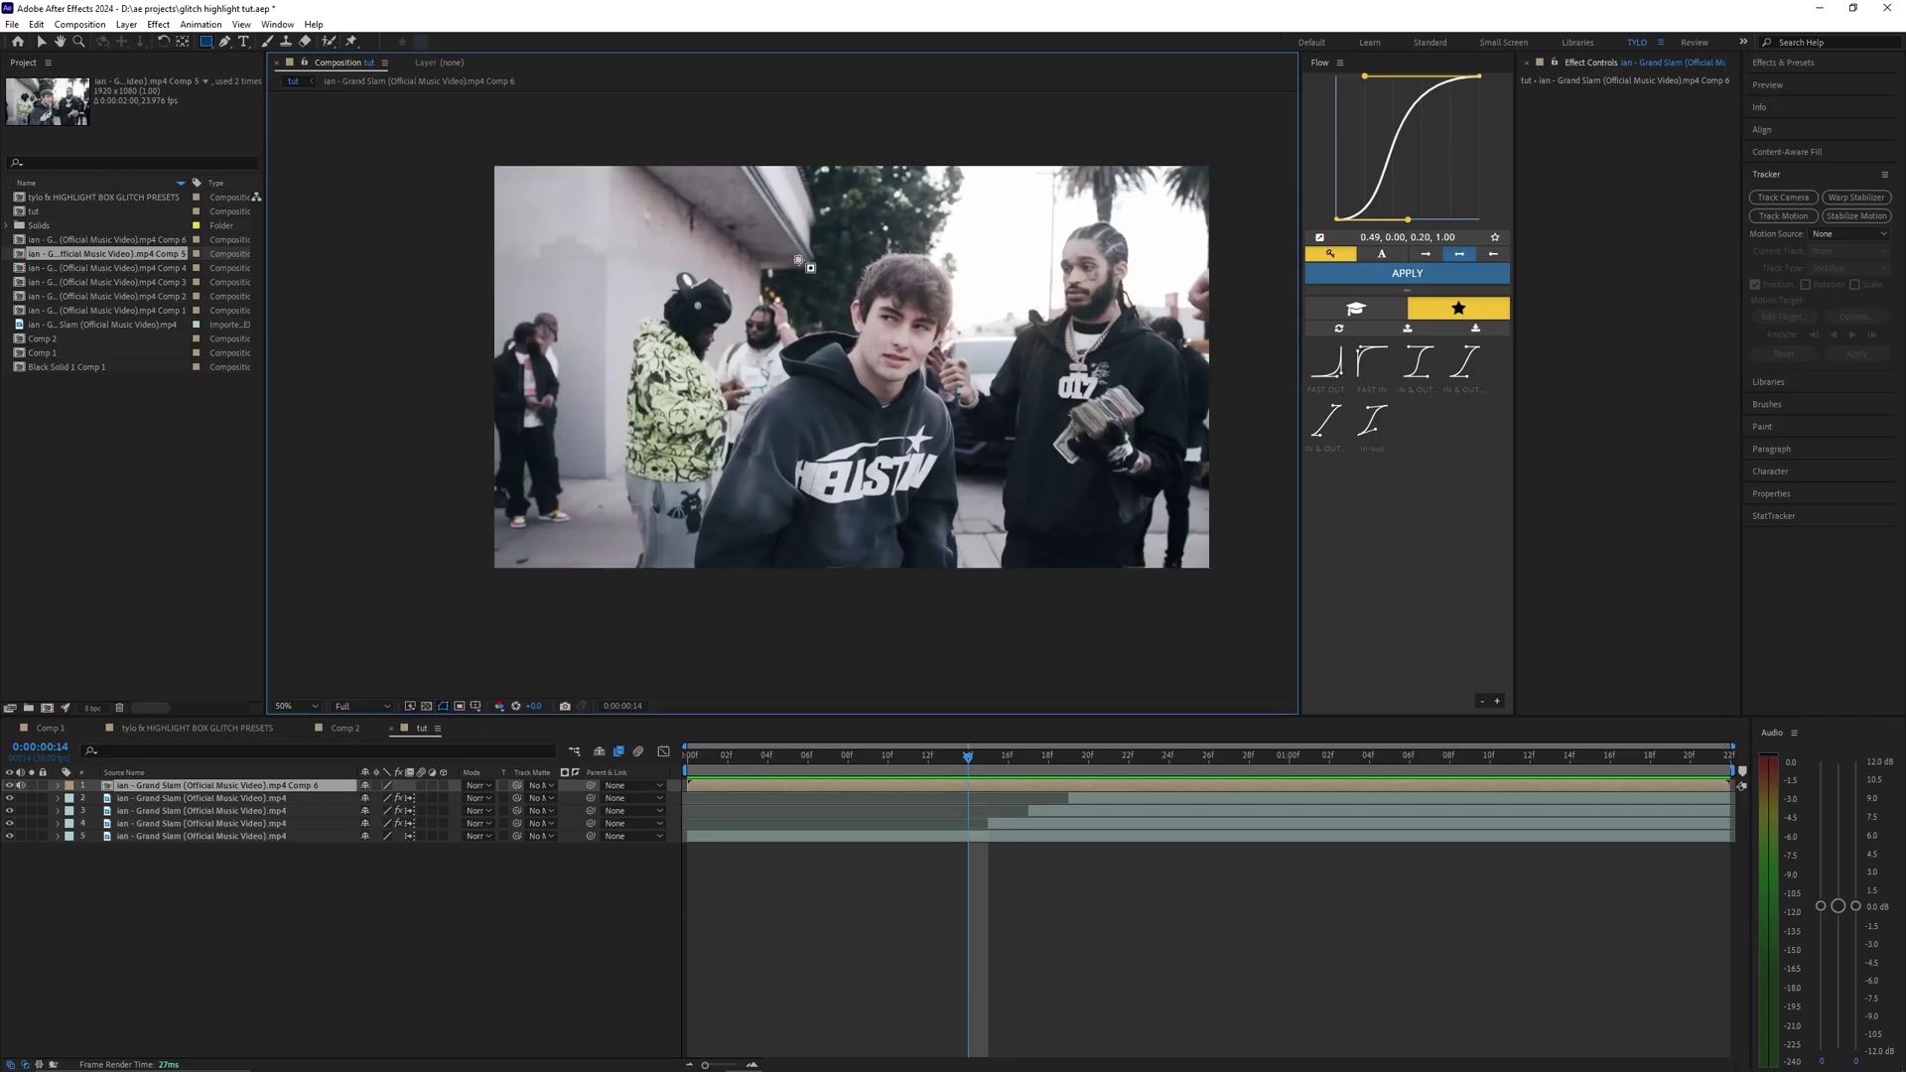
drag(798, 260, 953, 401)
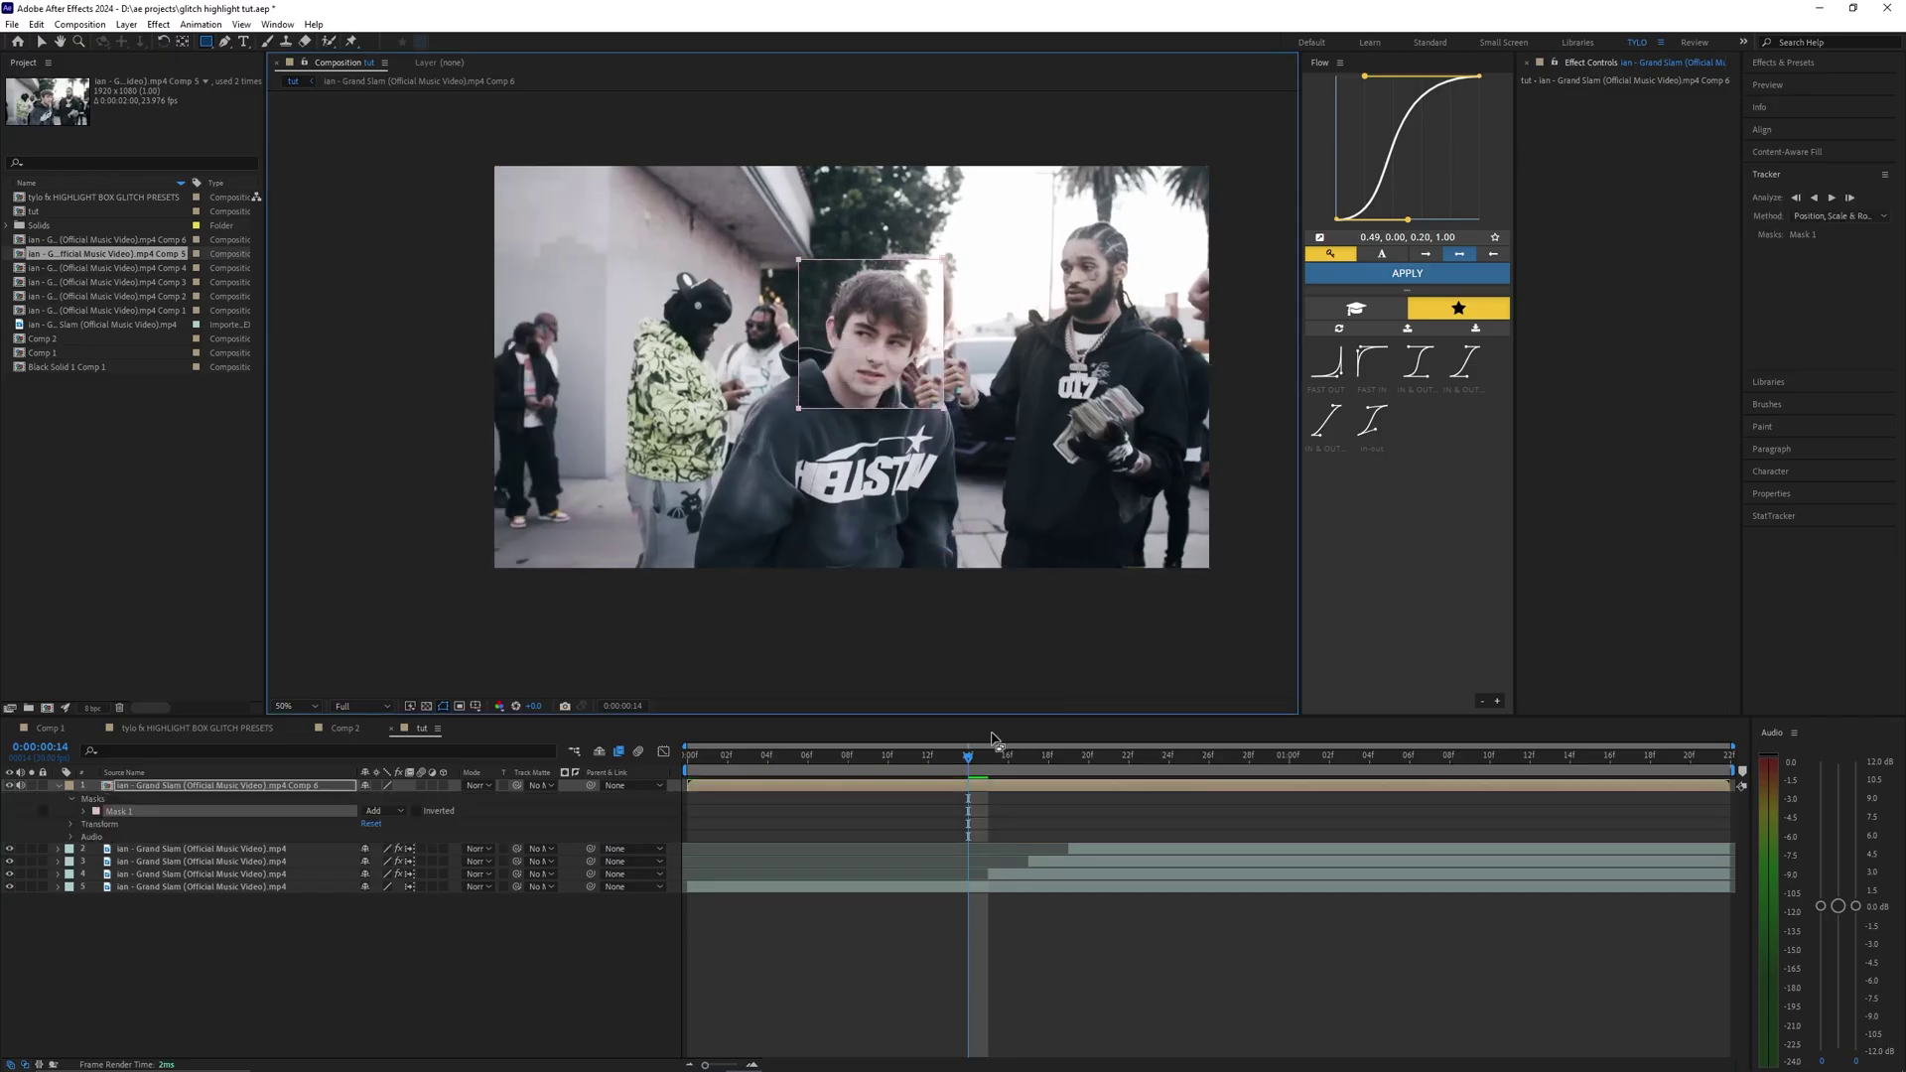
key(space)
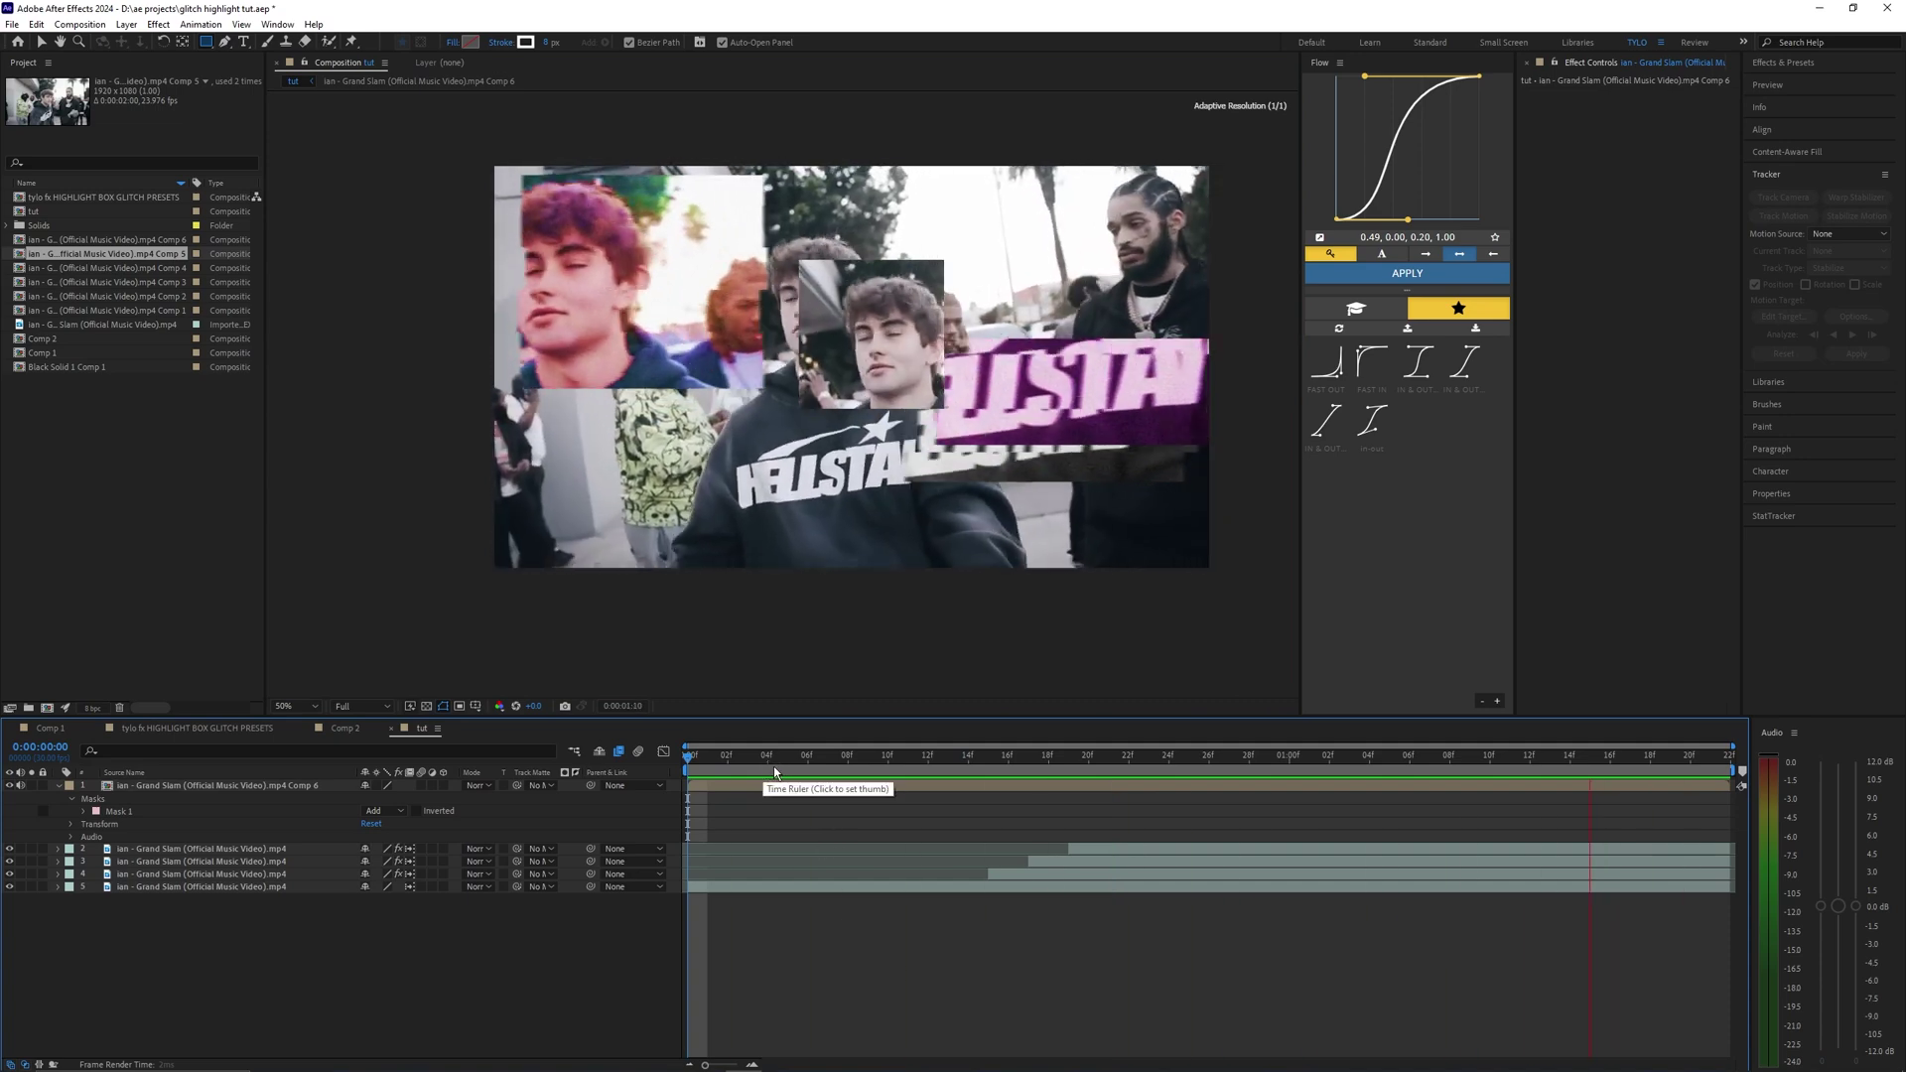
click(927, 771)
Scale the masked stabilized head up to about 152% and place it over the upper-left part of the footage
click(911, 787)
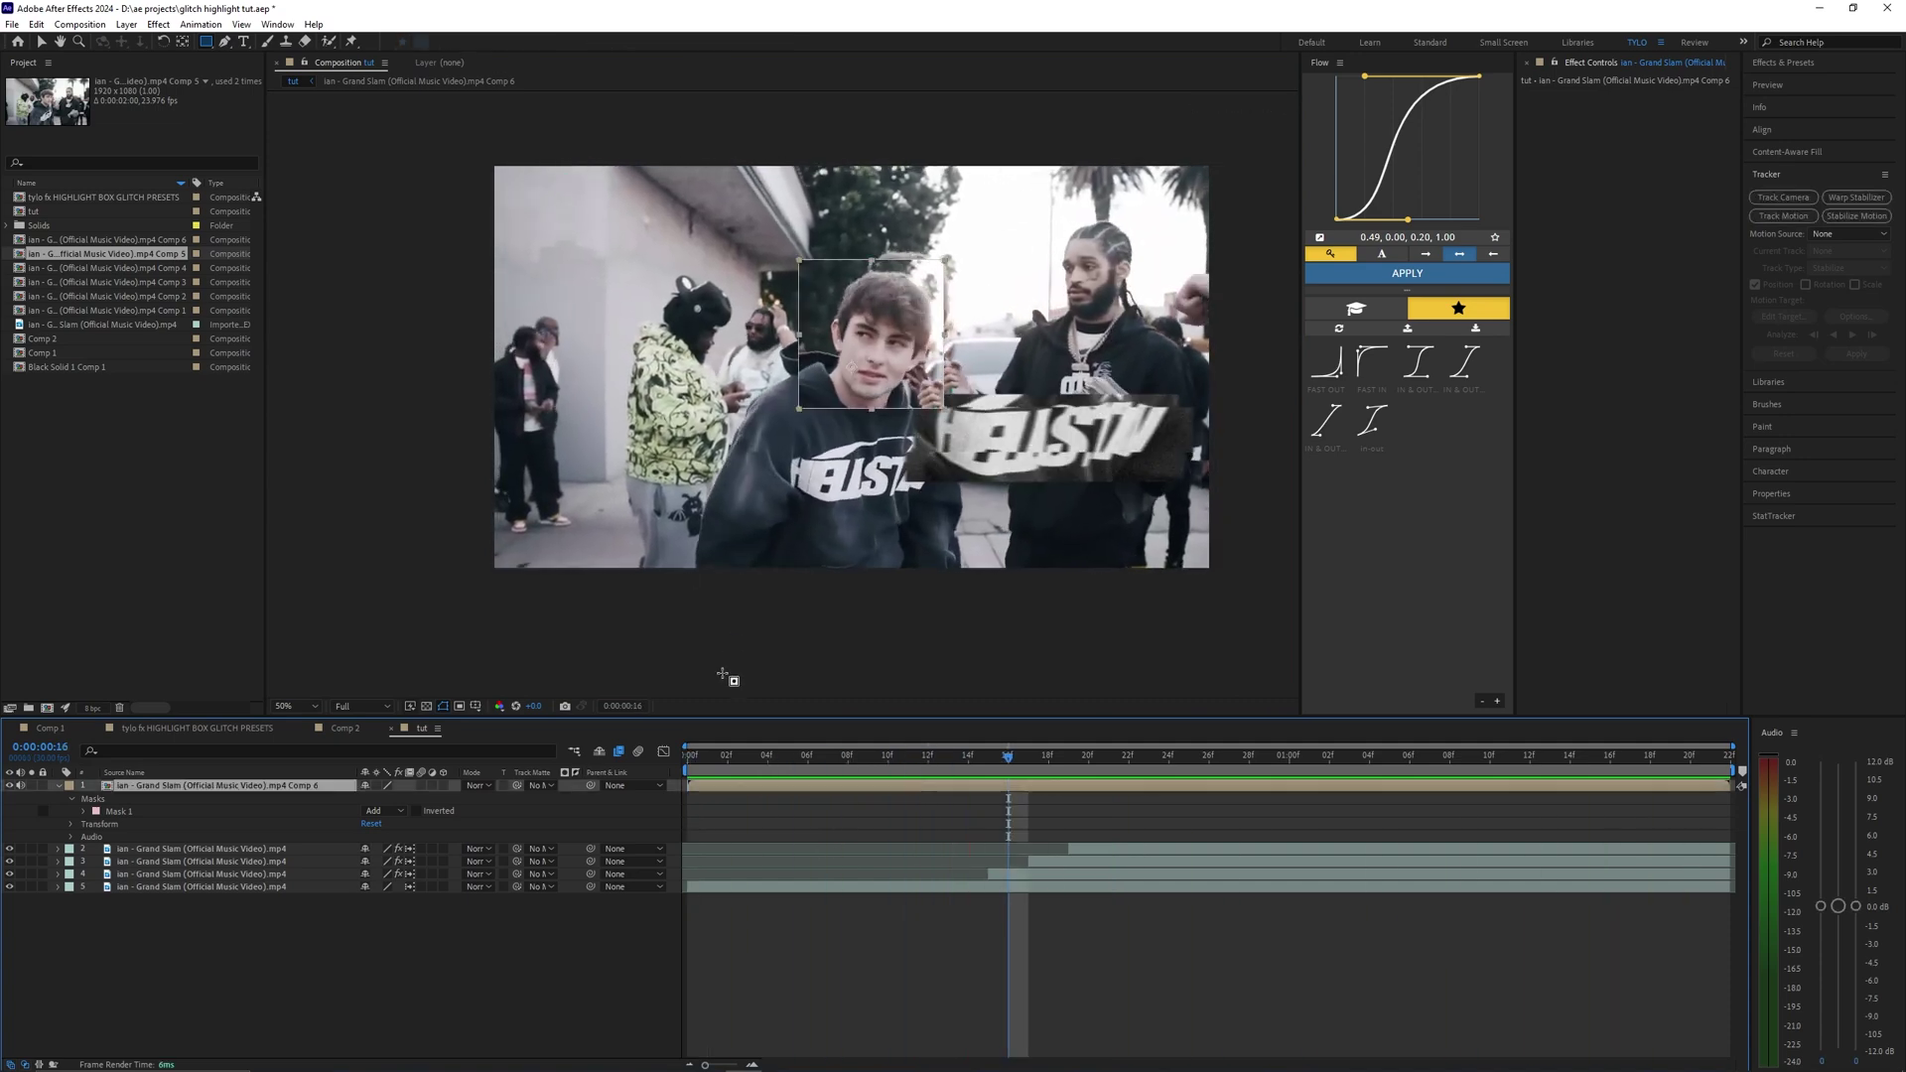
key(v)
key(s)
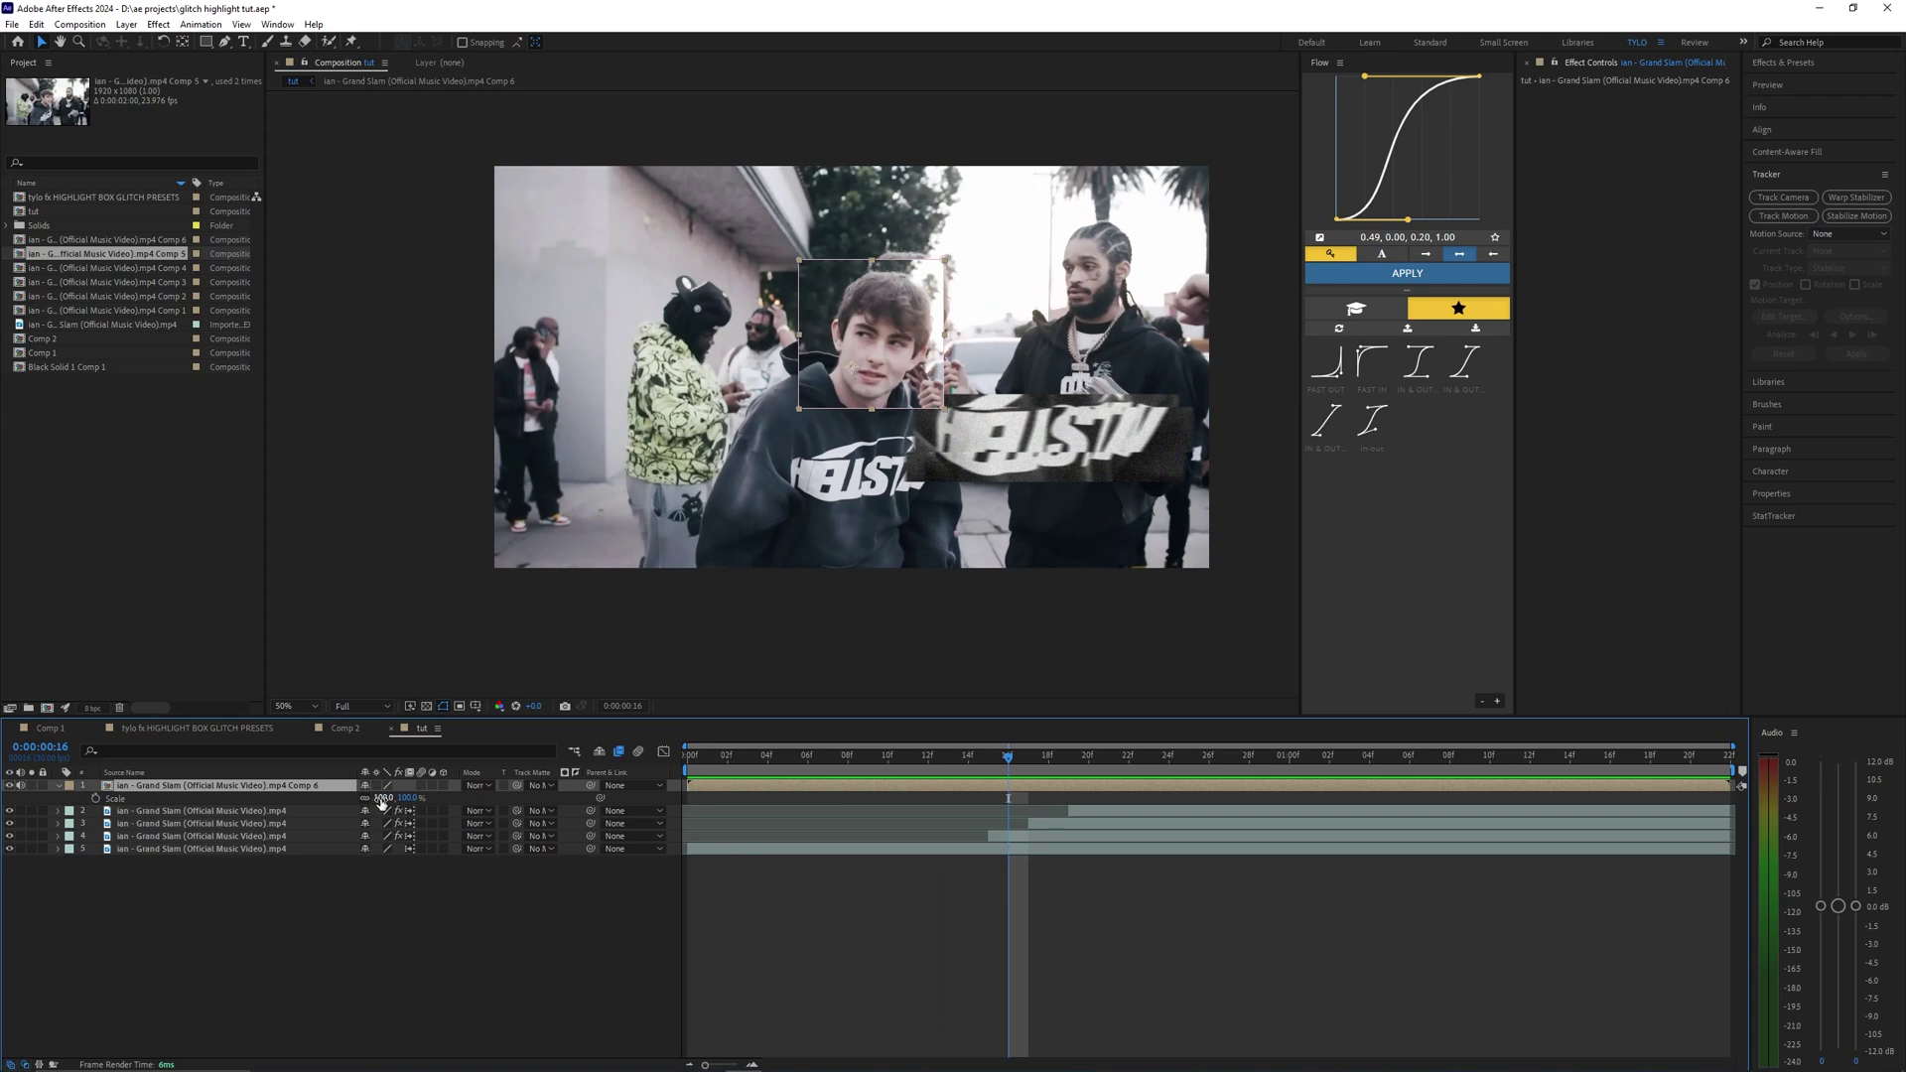
drag(382, 802, 858, 729)
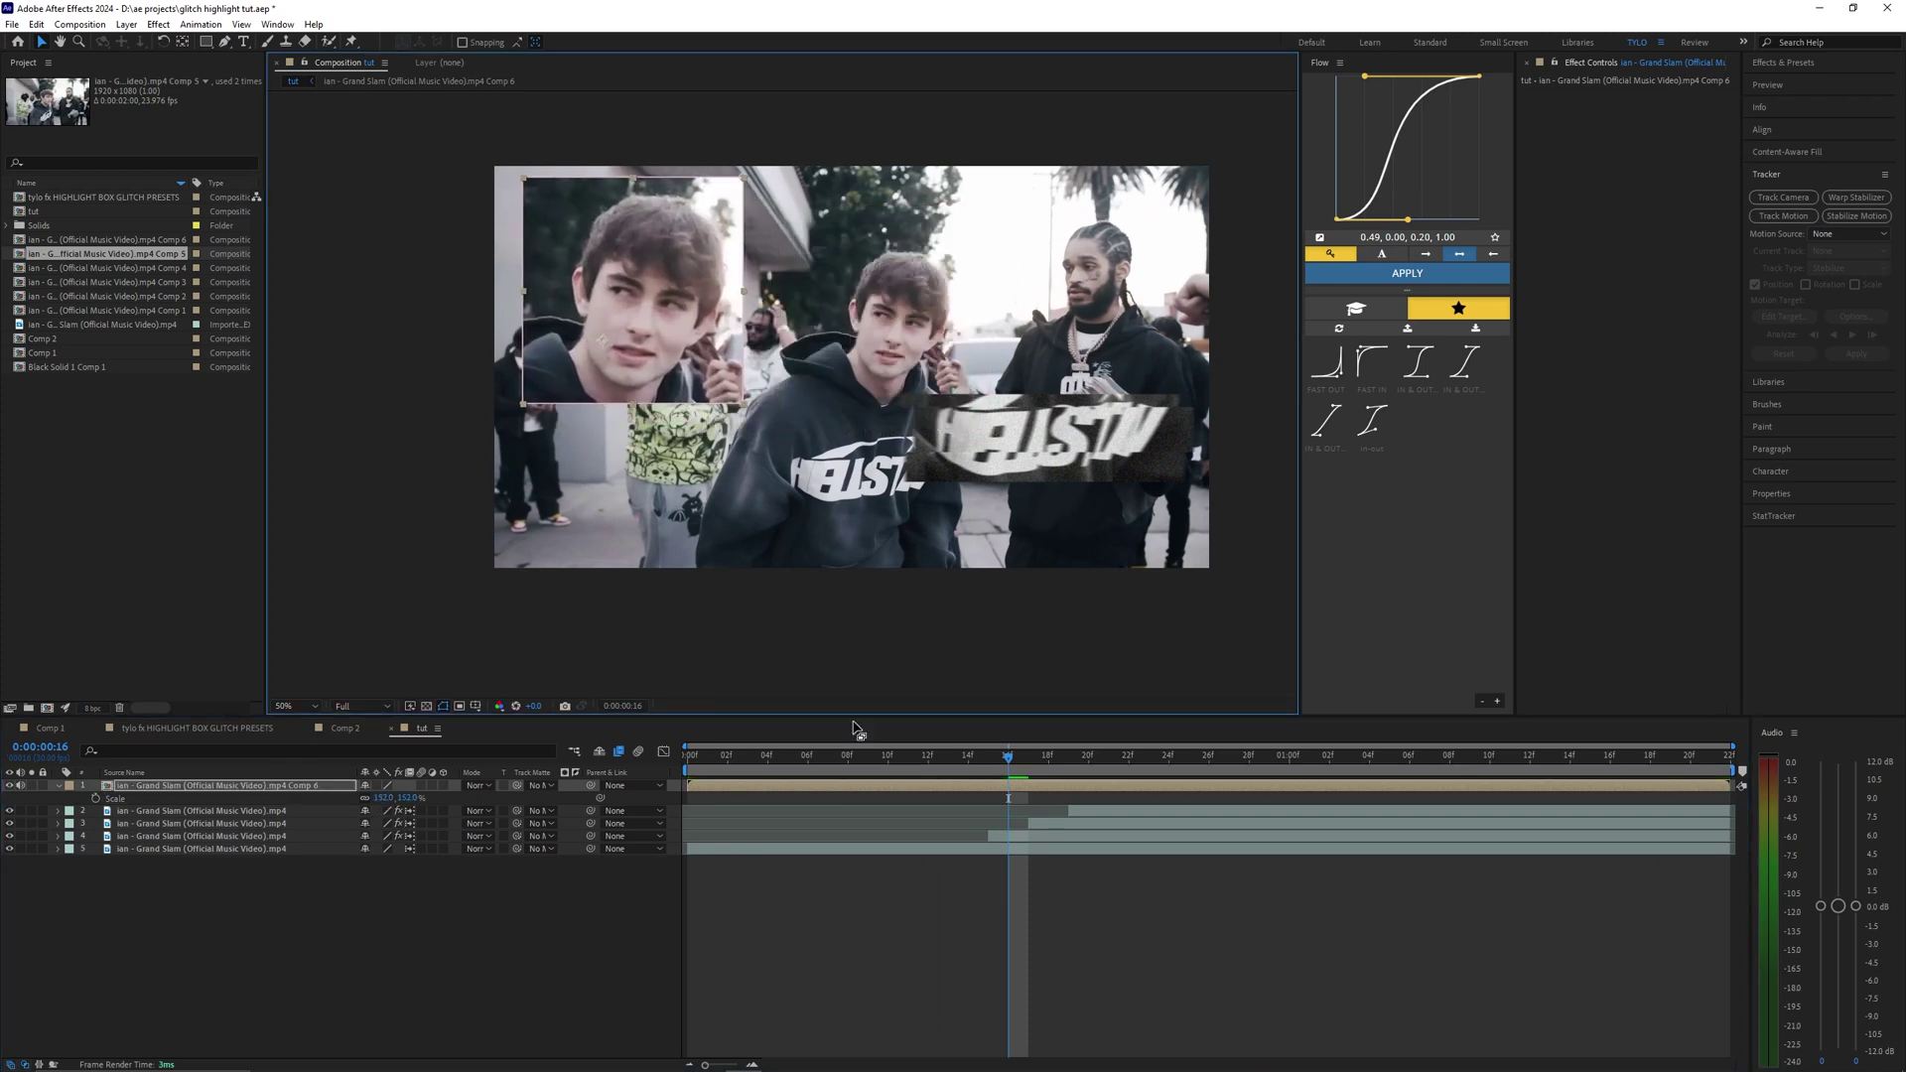
key(space)
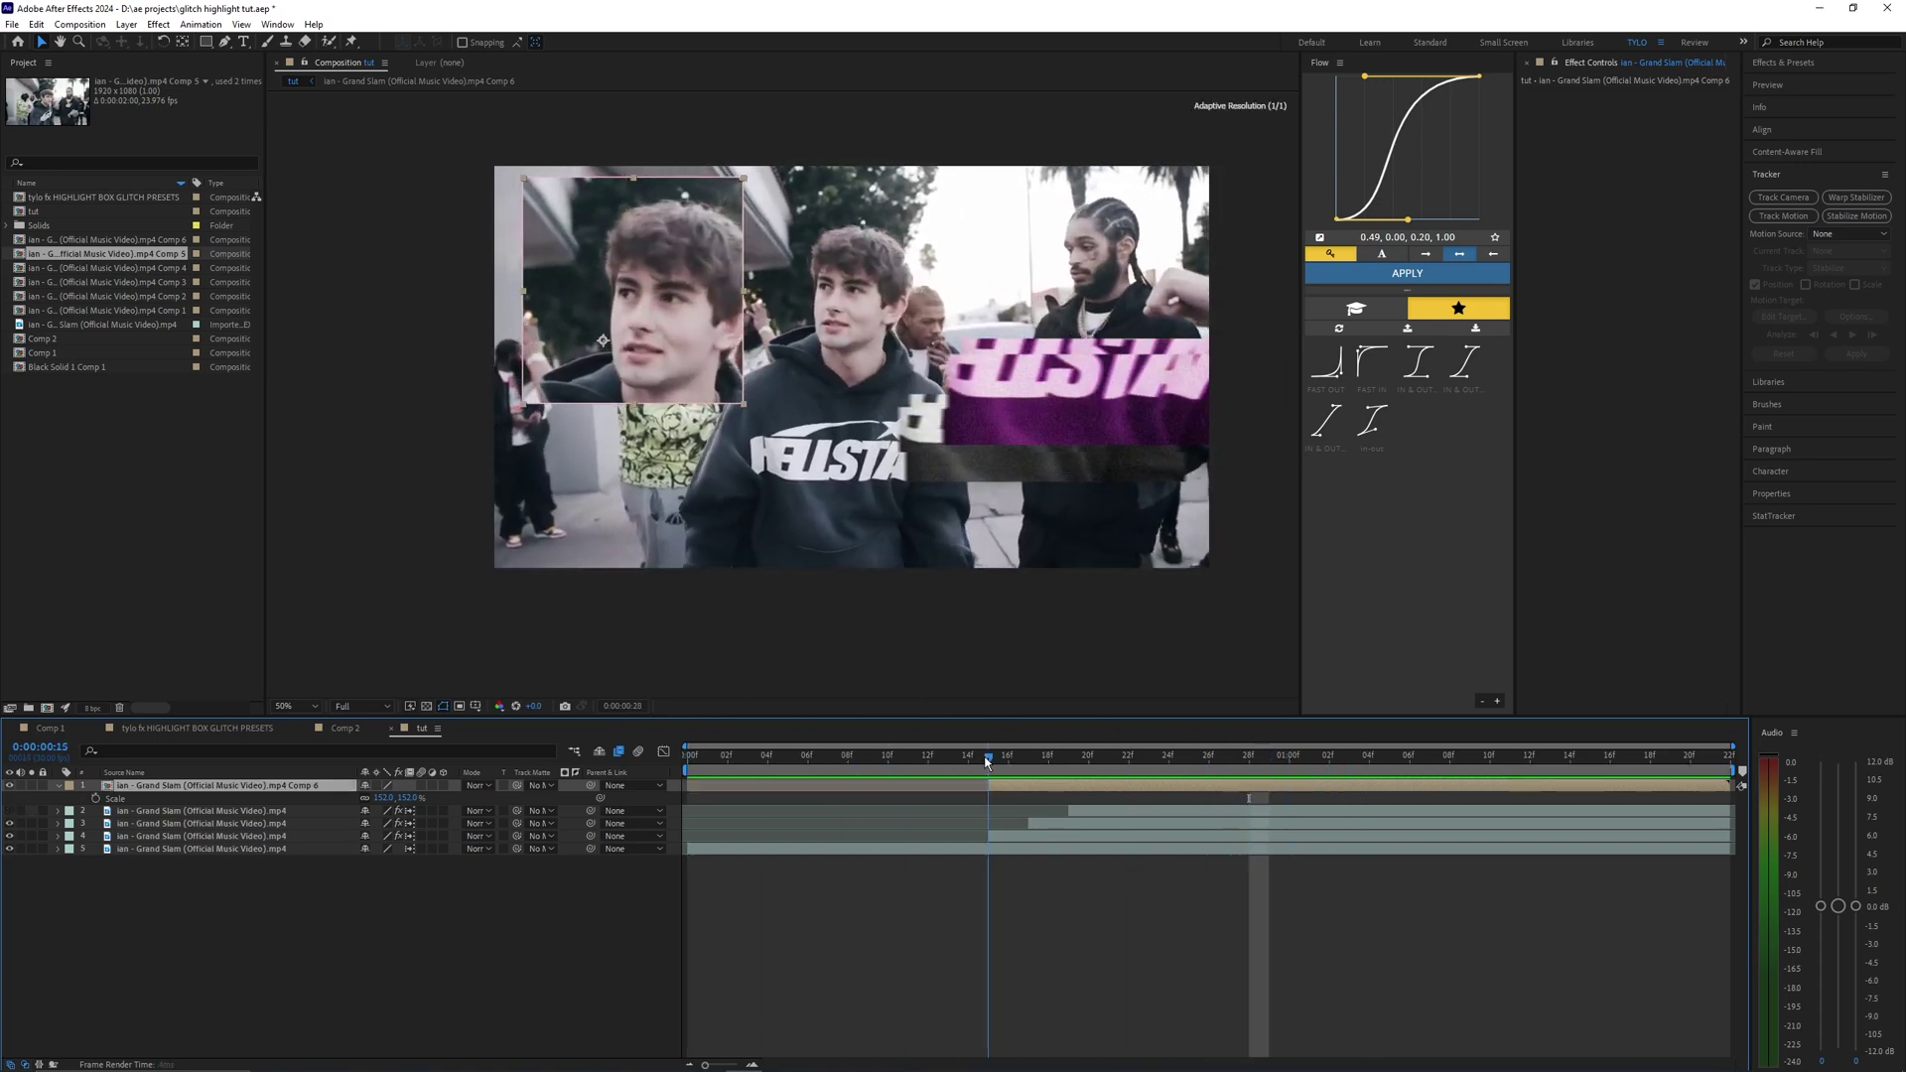
key(space)
Copy the hidden original head cutout's blur, color, noise and Wave Warp effects onto the stabilized head composition
click(199, 811)
shift+click(1579, 289)
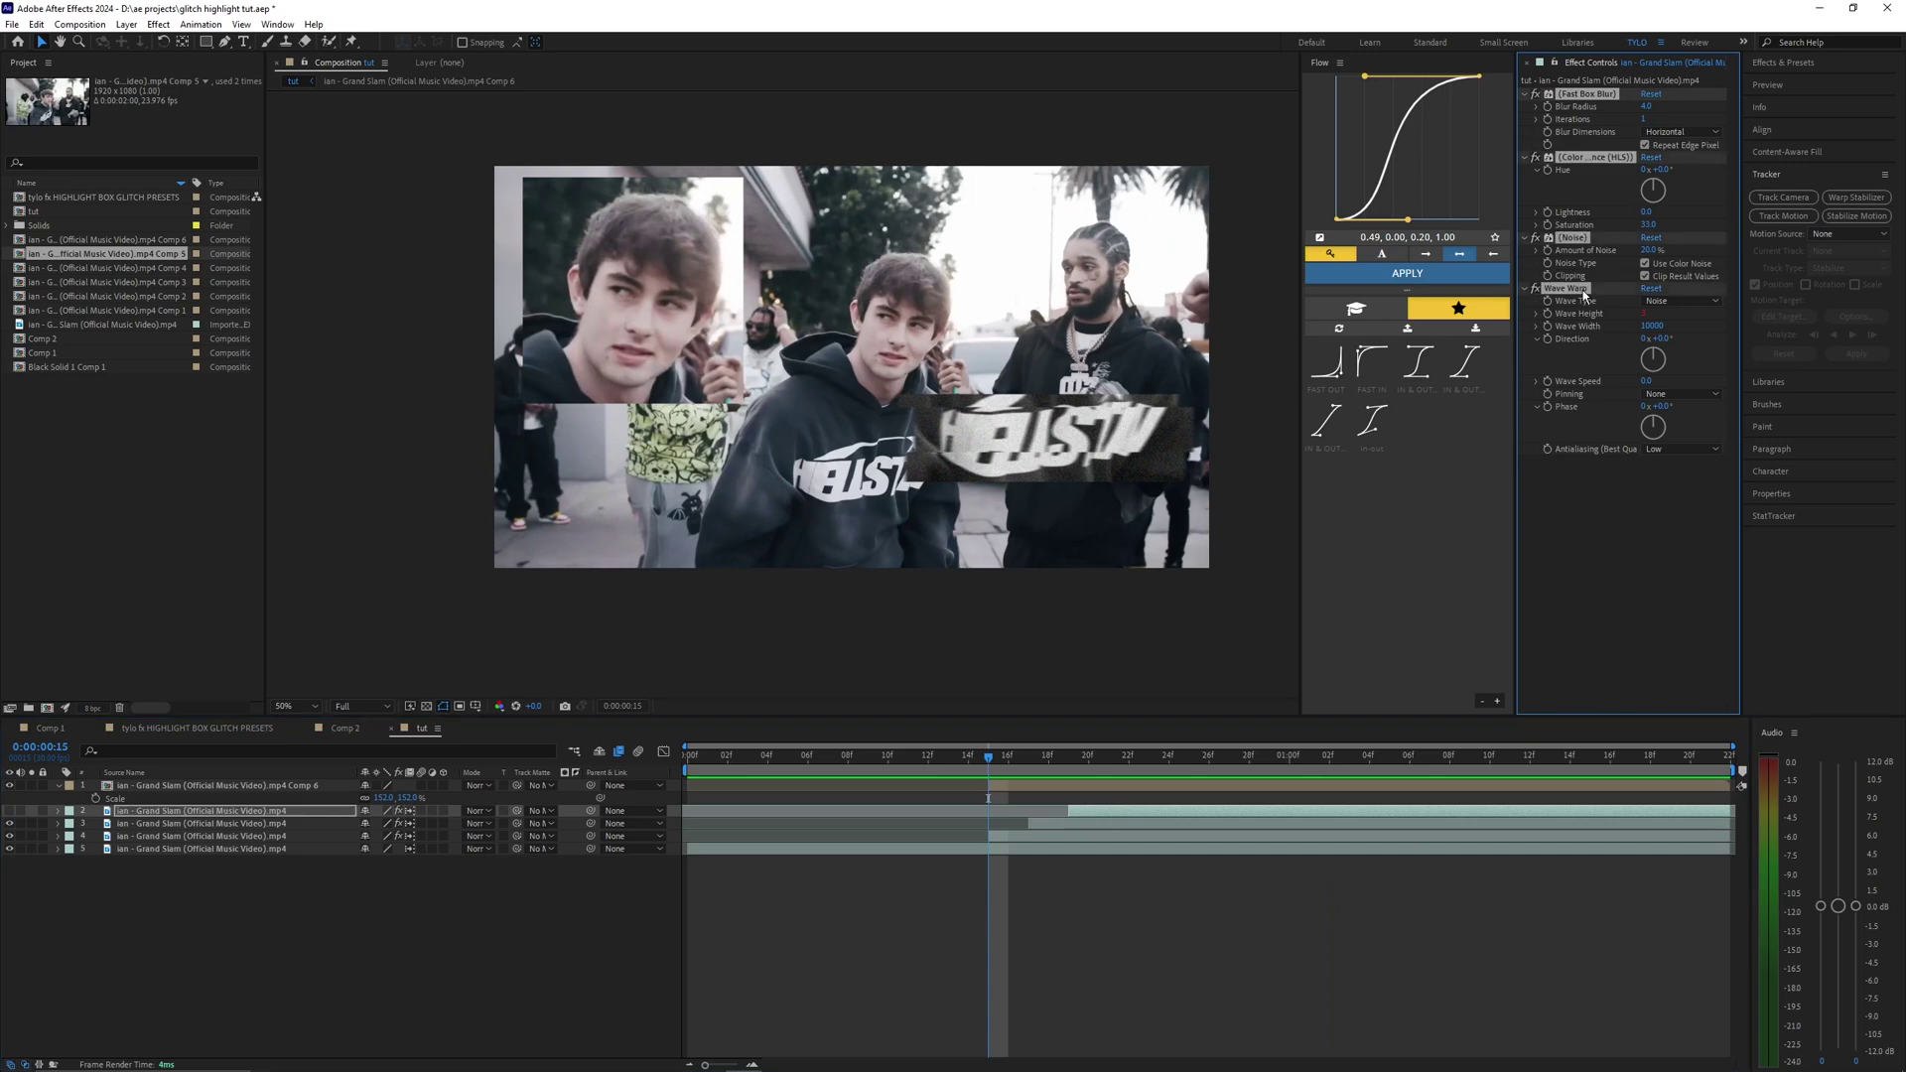
click(1050, 759)
click(1055, 784)
click(987, 758)
key(ctrl+v)
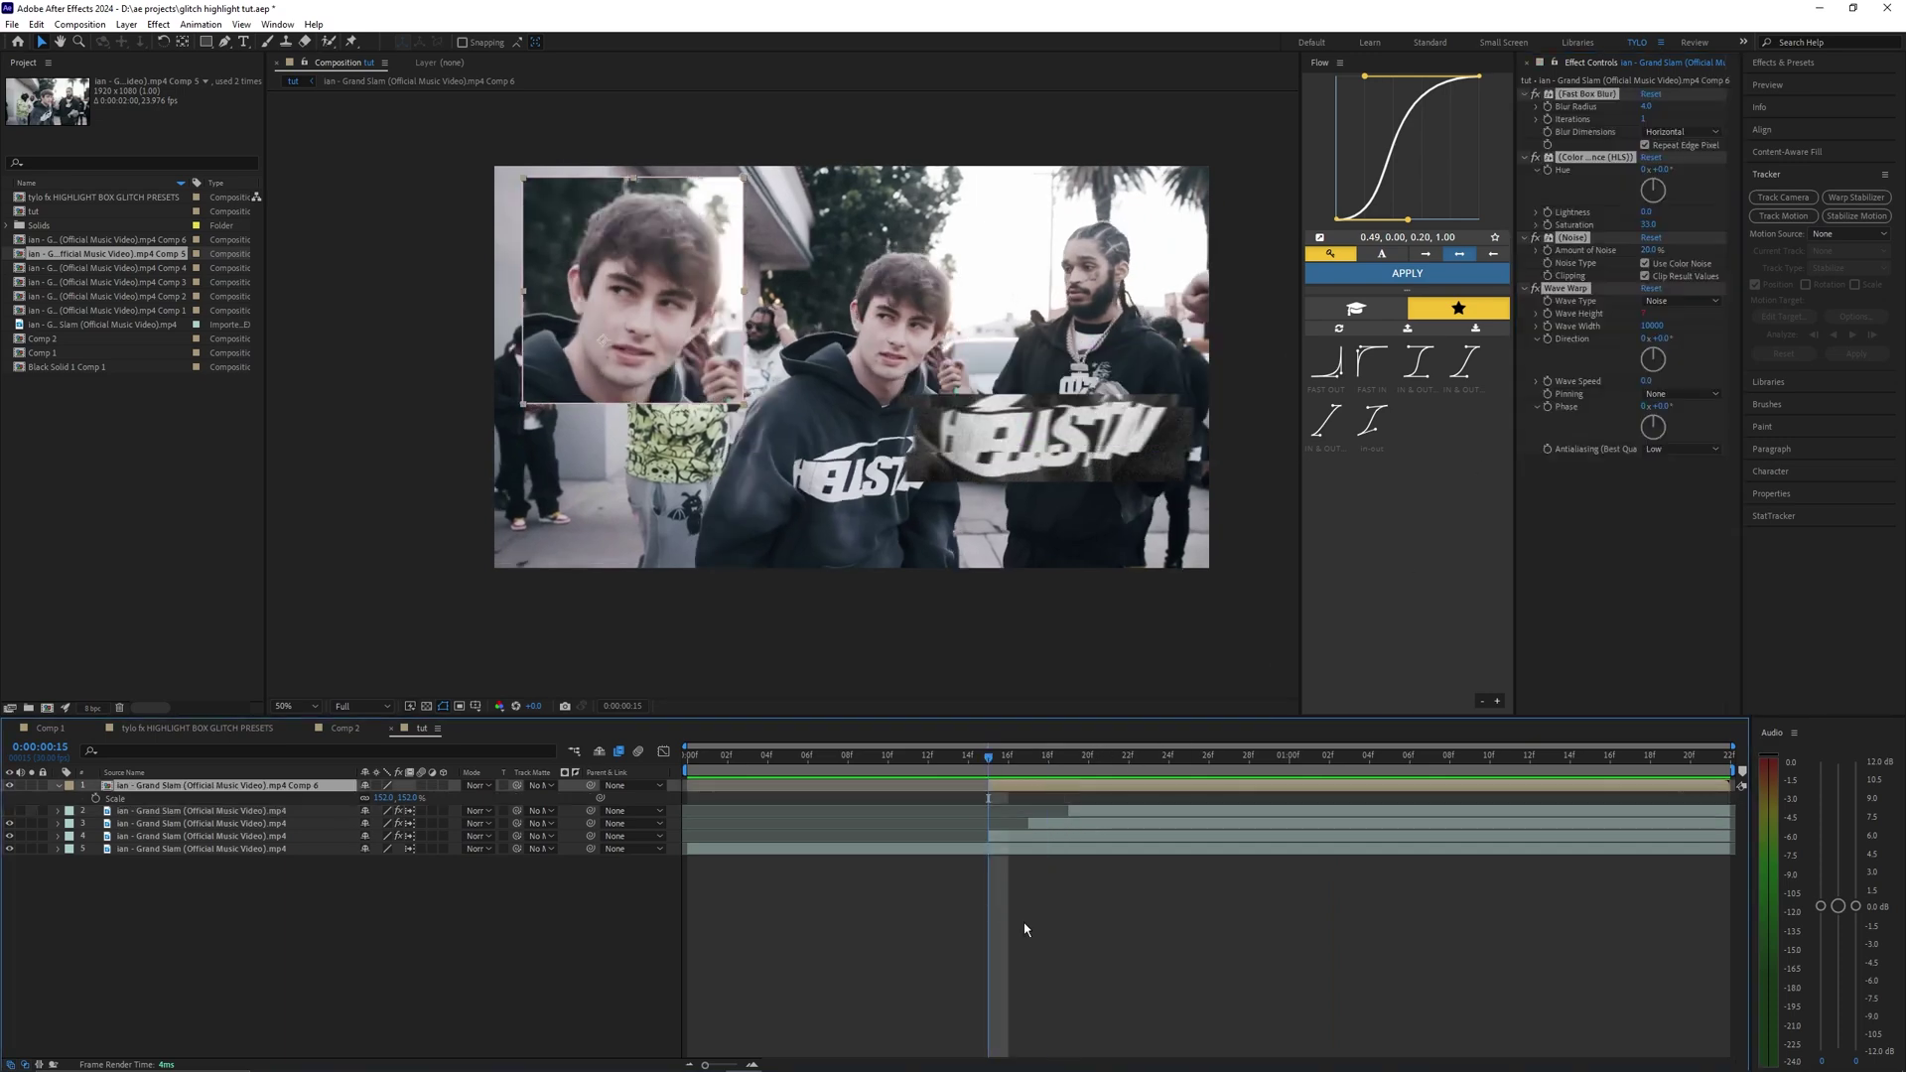
Preview the finished highlight-box glitch with the stabilized head cutout
click(1025, 927)
key(space)
key(space)
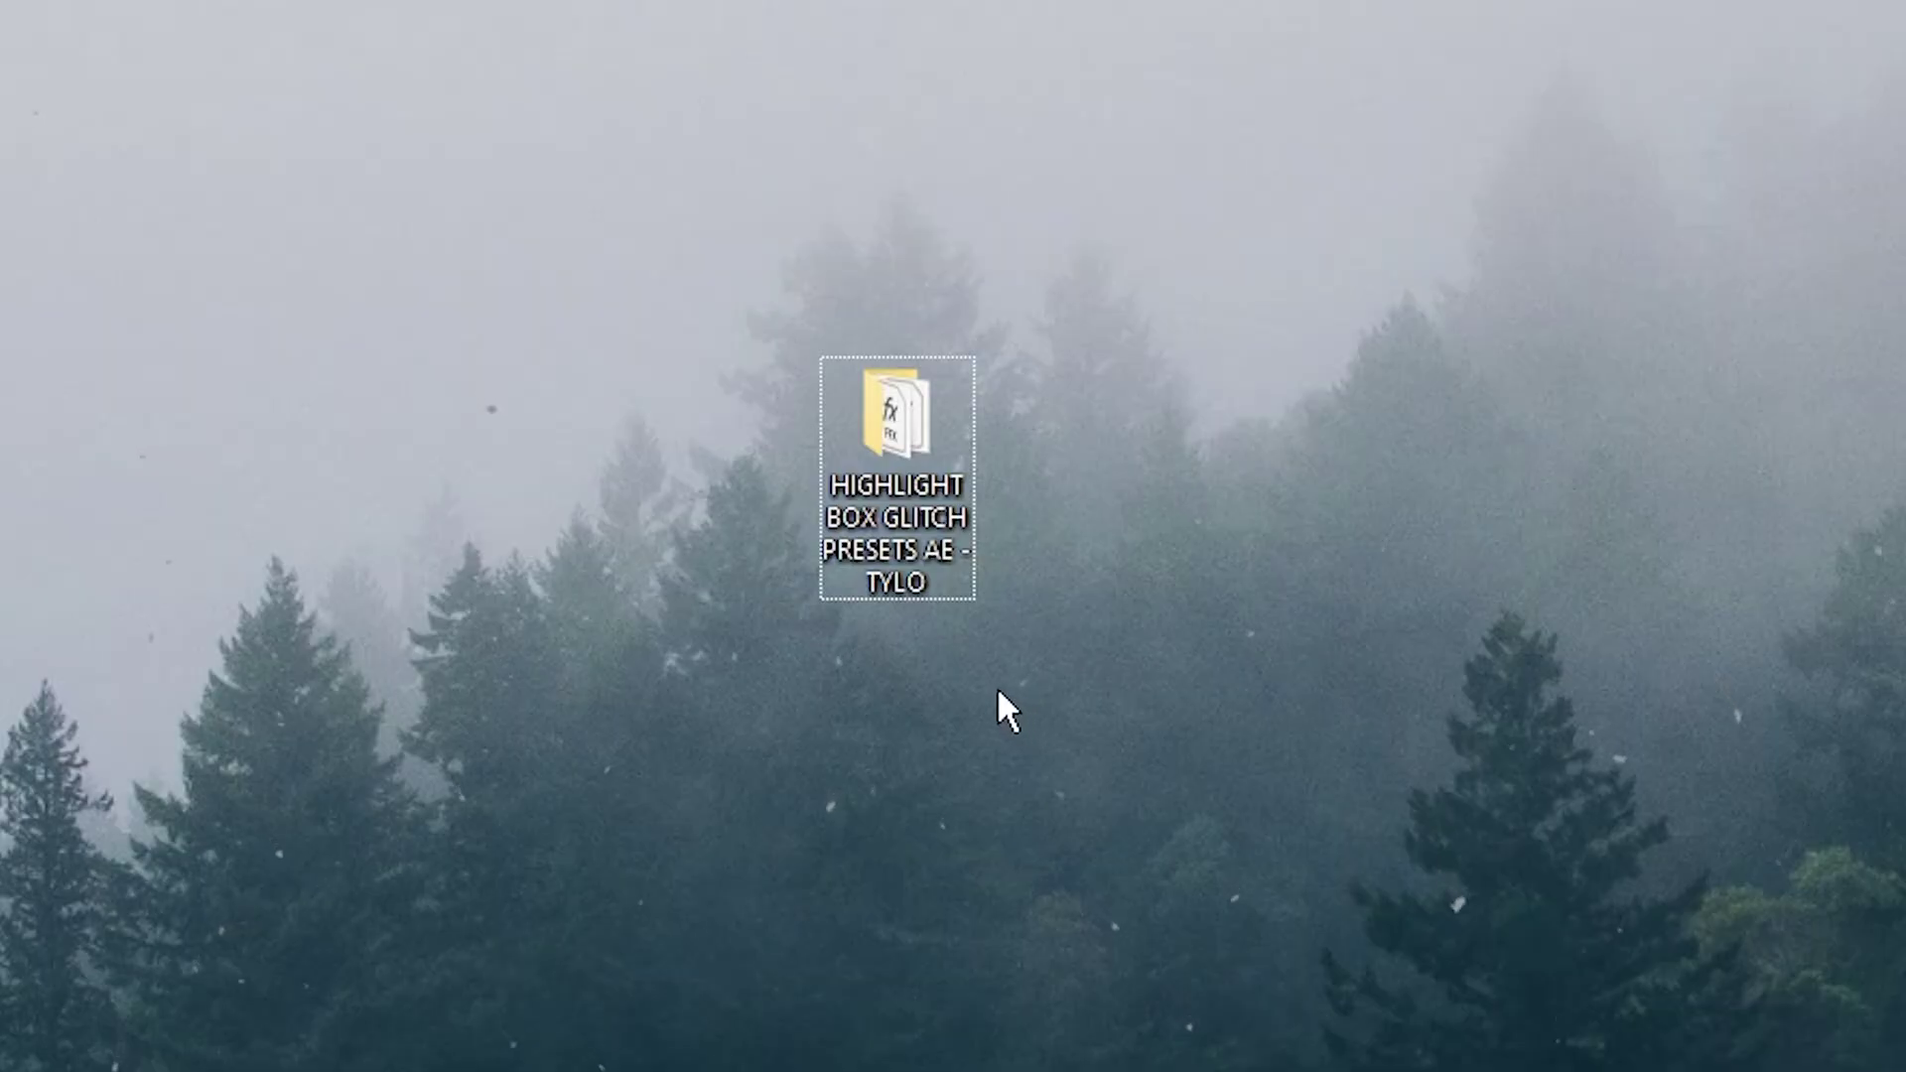
drag(1085, 695, 665, 269)
drag(539, 206, 1169, 793)
drag(1084, 713, 1227, 745)
click(1062, 723)
drag(1054, 655, 1241, 735)
click(1025, 673)
drag(1114, 701, 923, 433)
double_click(923, 433)
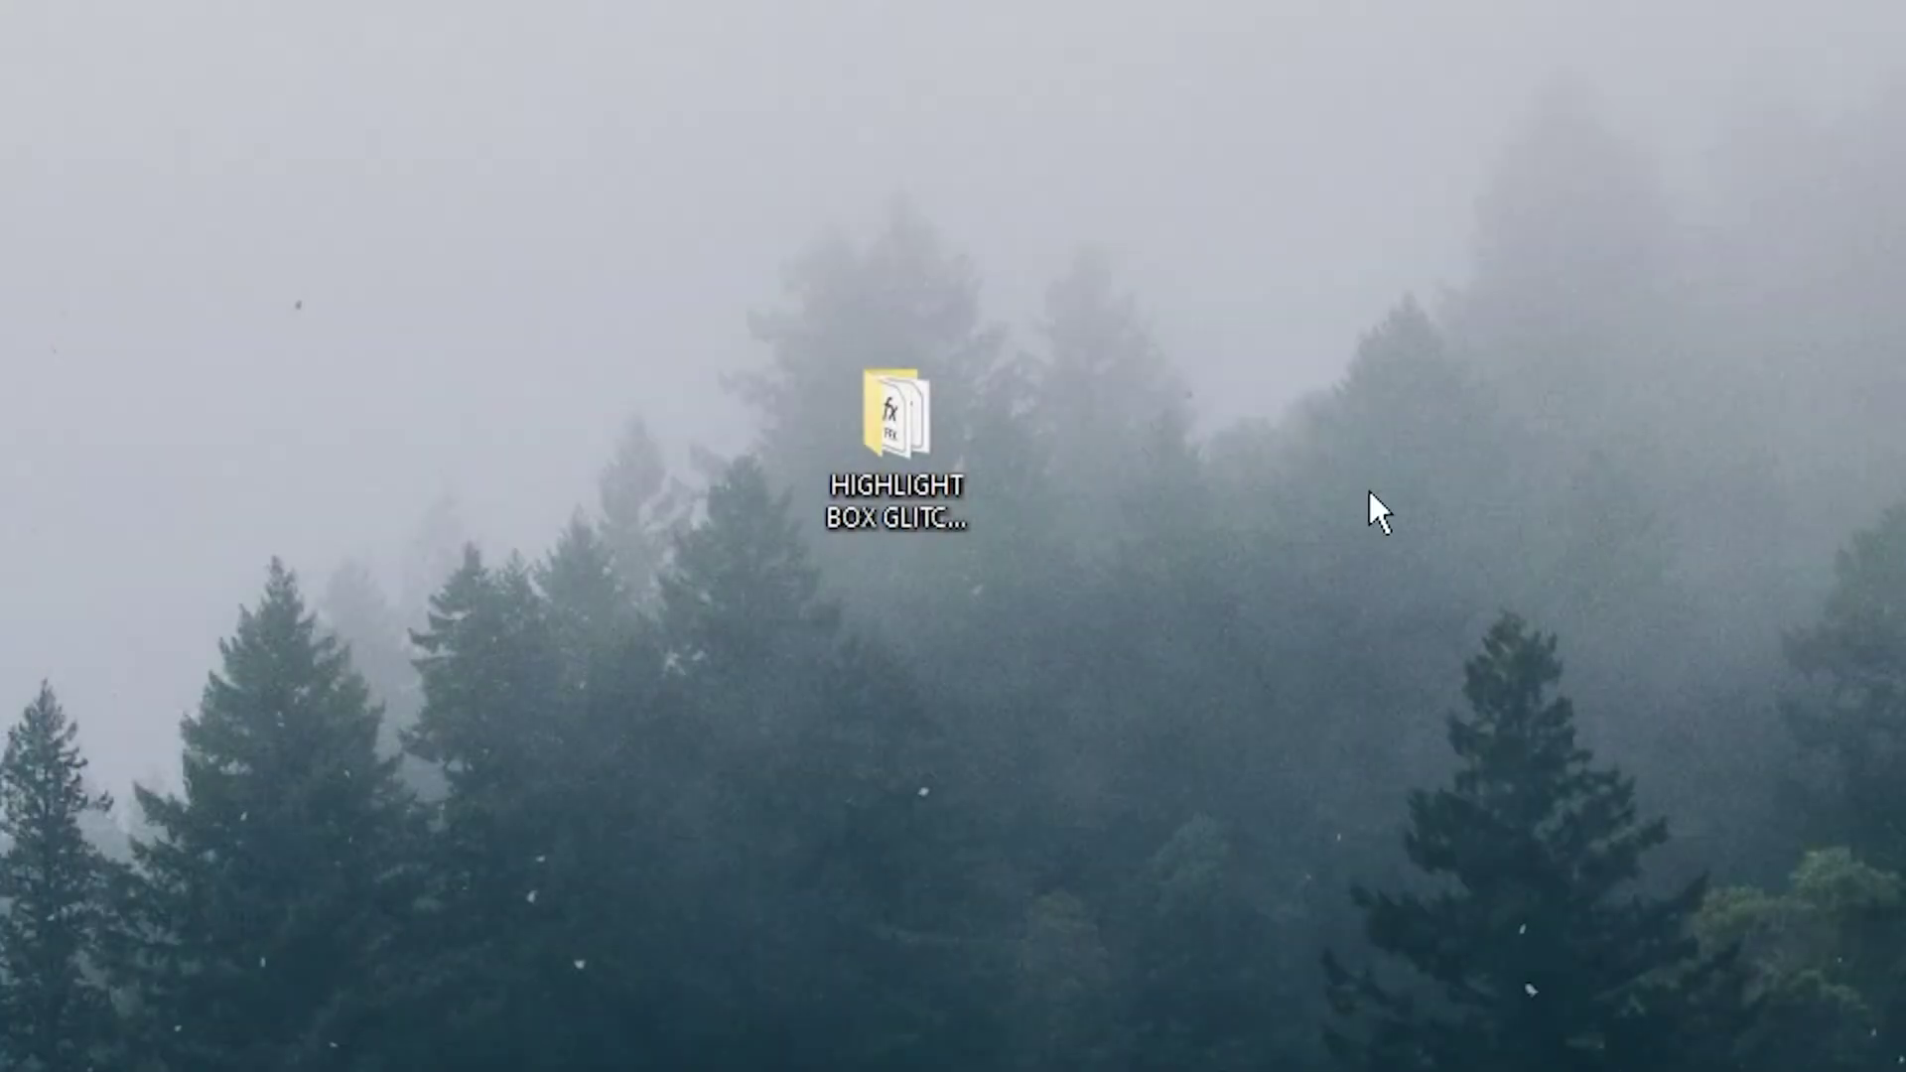
click(936, 437)
drag(673, 301, 1063, 651)
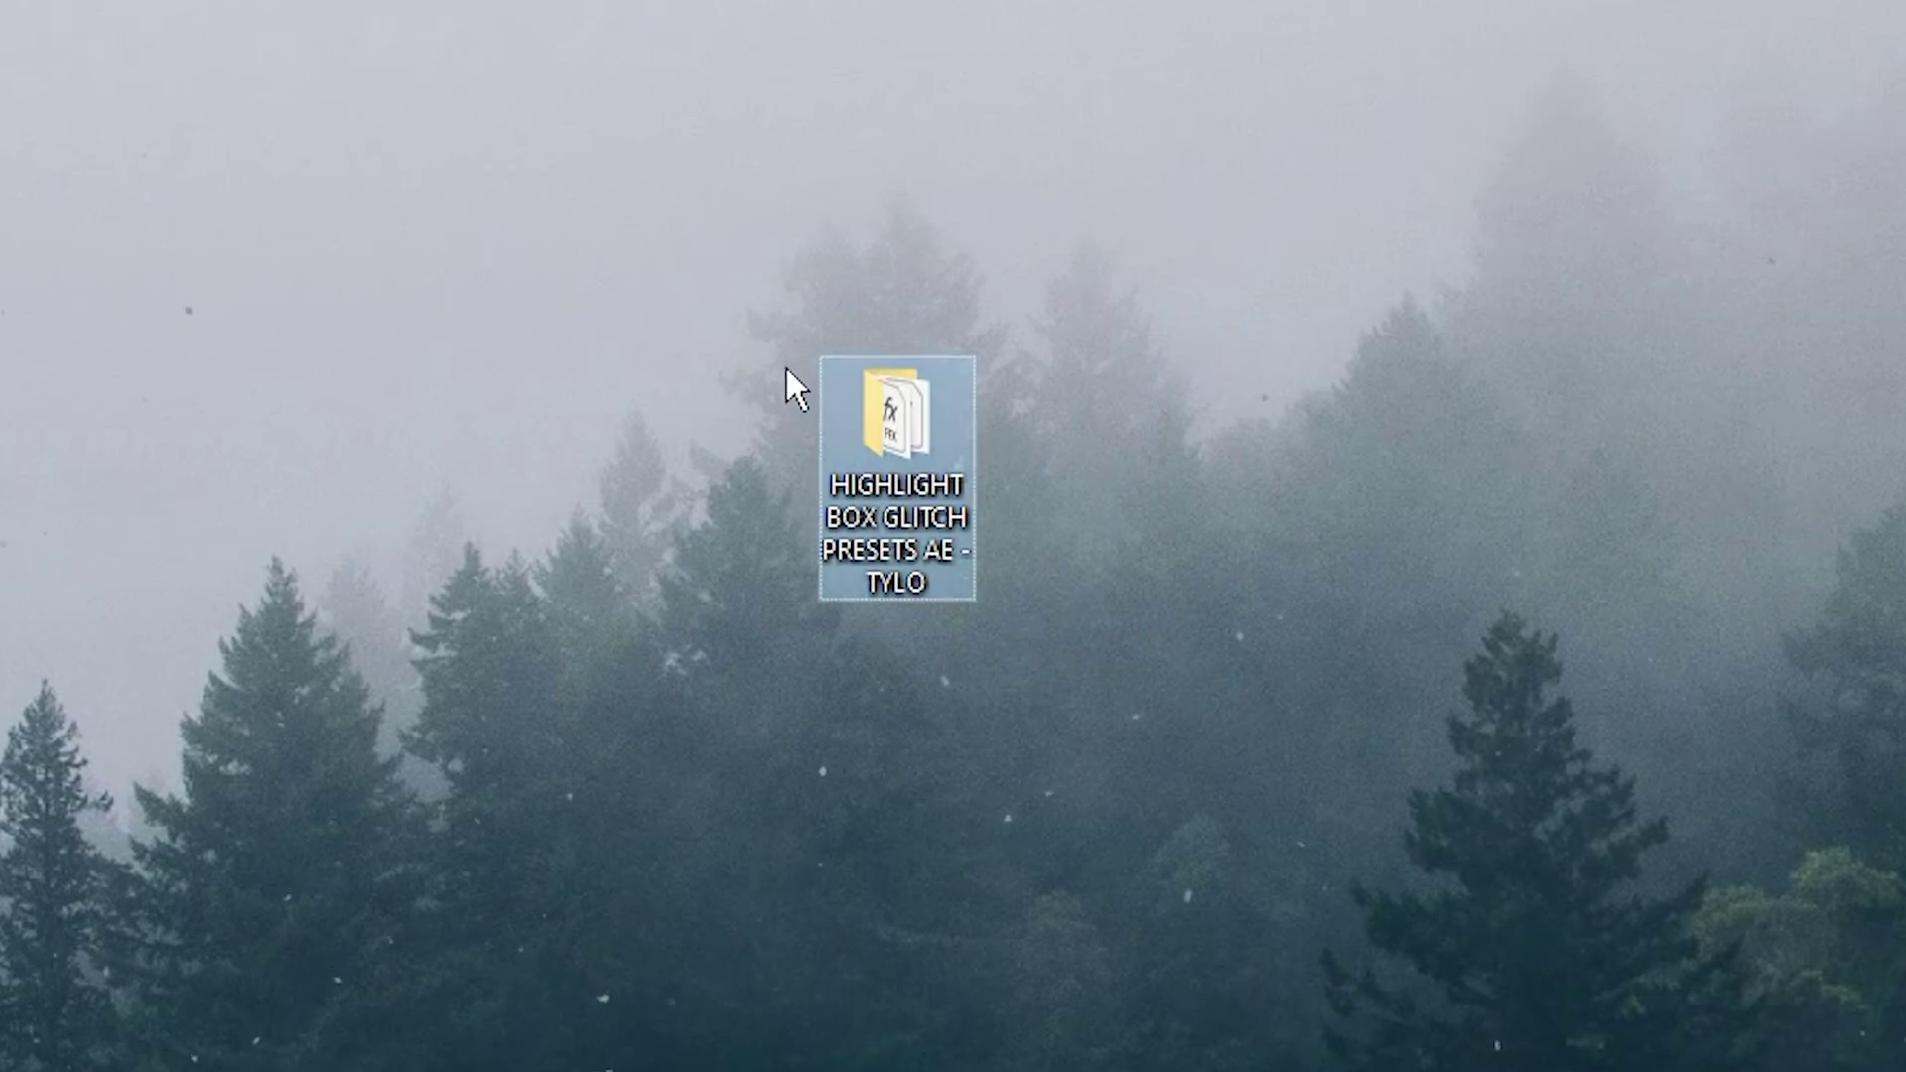
drag(734, 305, 1097, 707)
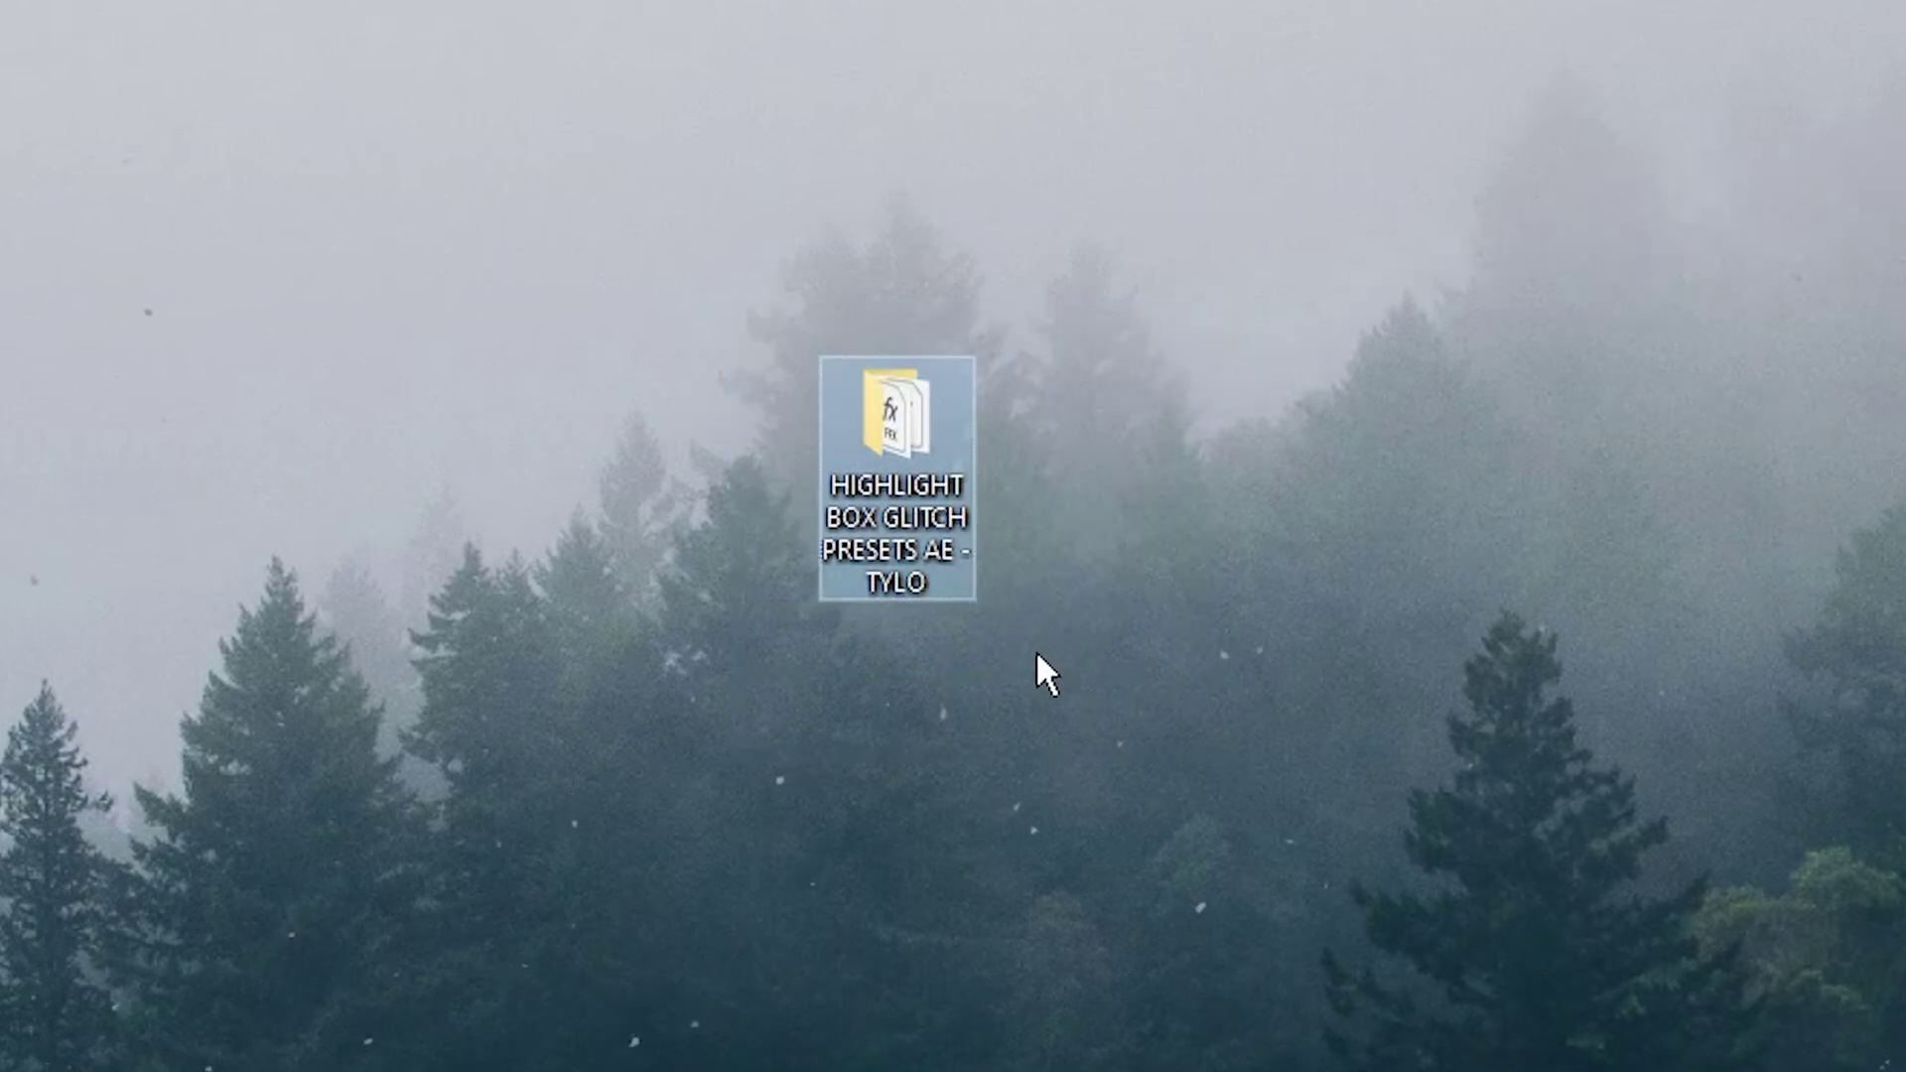
Copy the HIGHLIGHT BOX GLITCH PRESETS AE - TYLO folder and open C:\Program Files\Adobe\Adobe After Effects 2024\Support Files\Presets
right_click(898, 407)
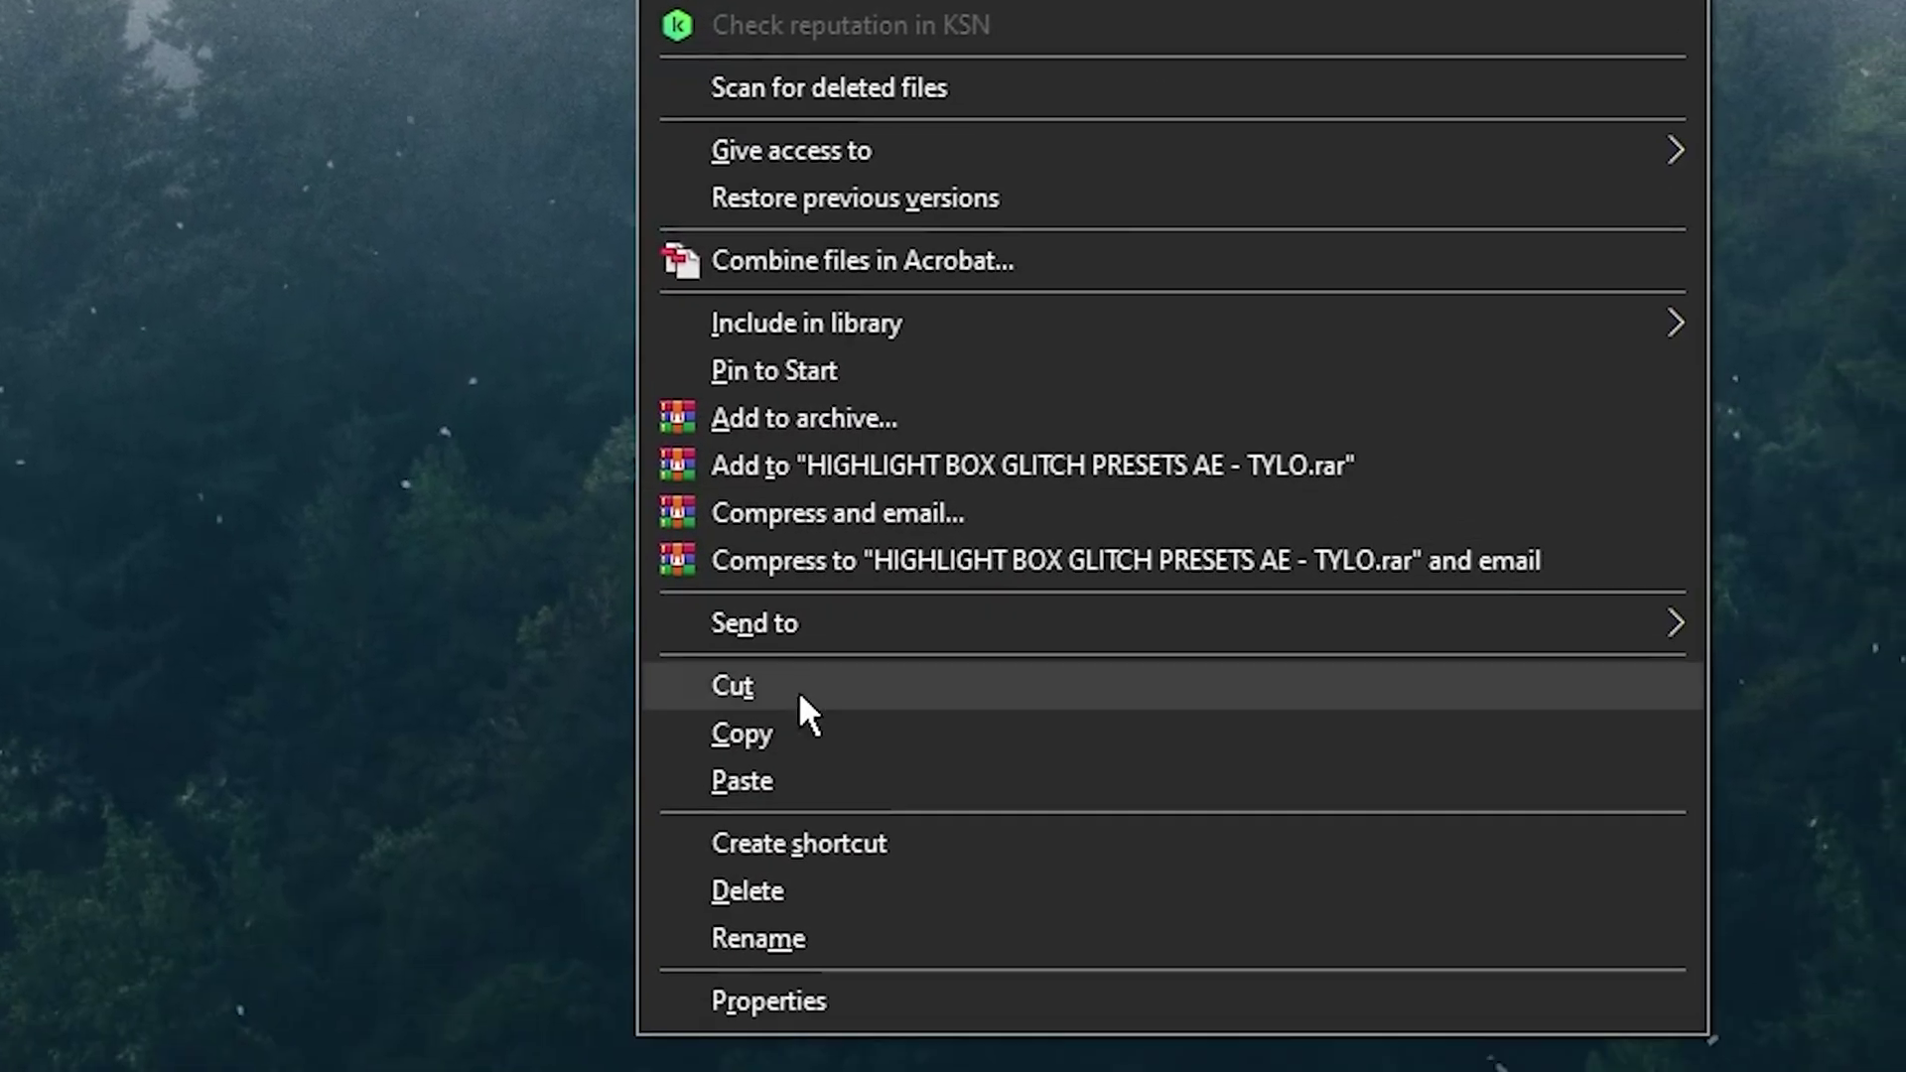
click(784, 732)
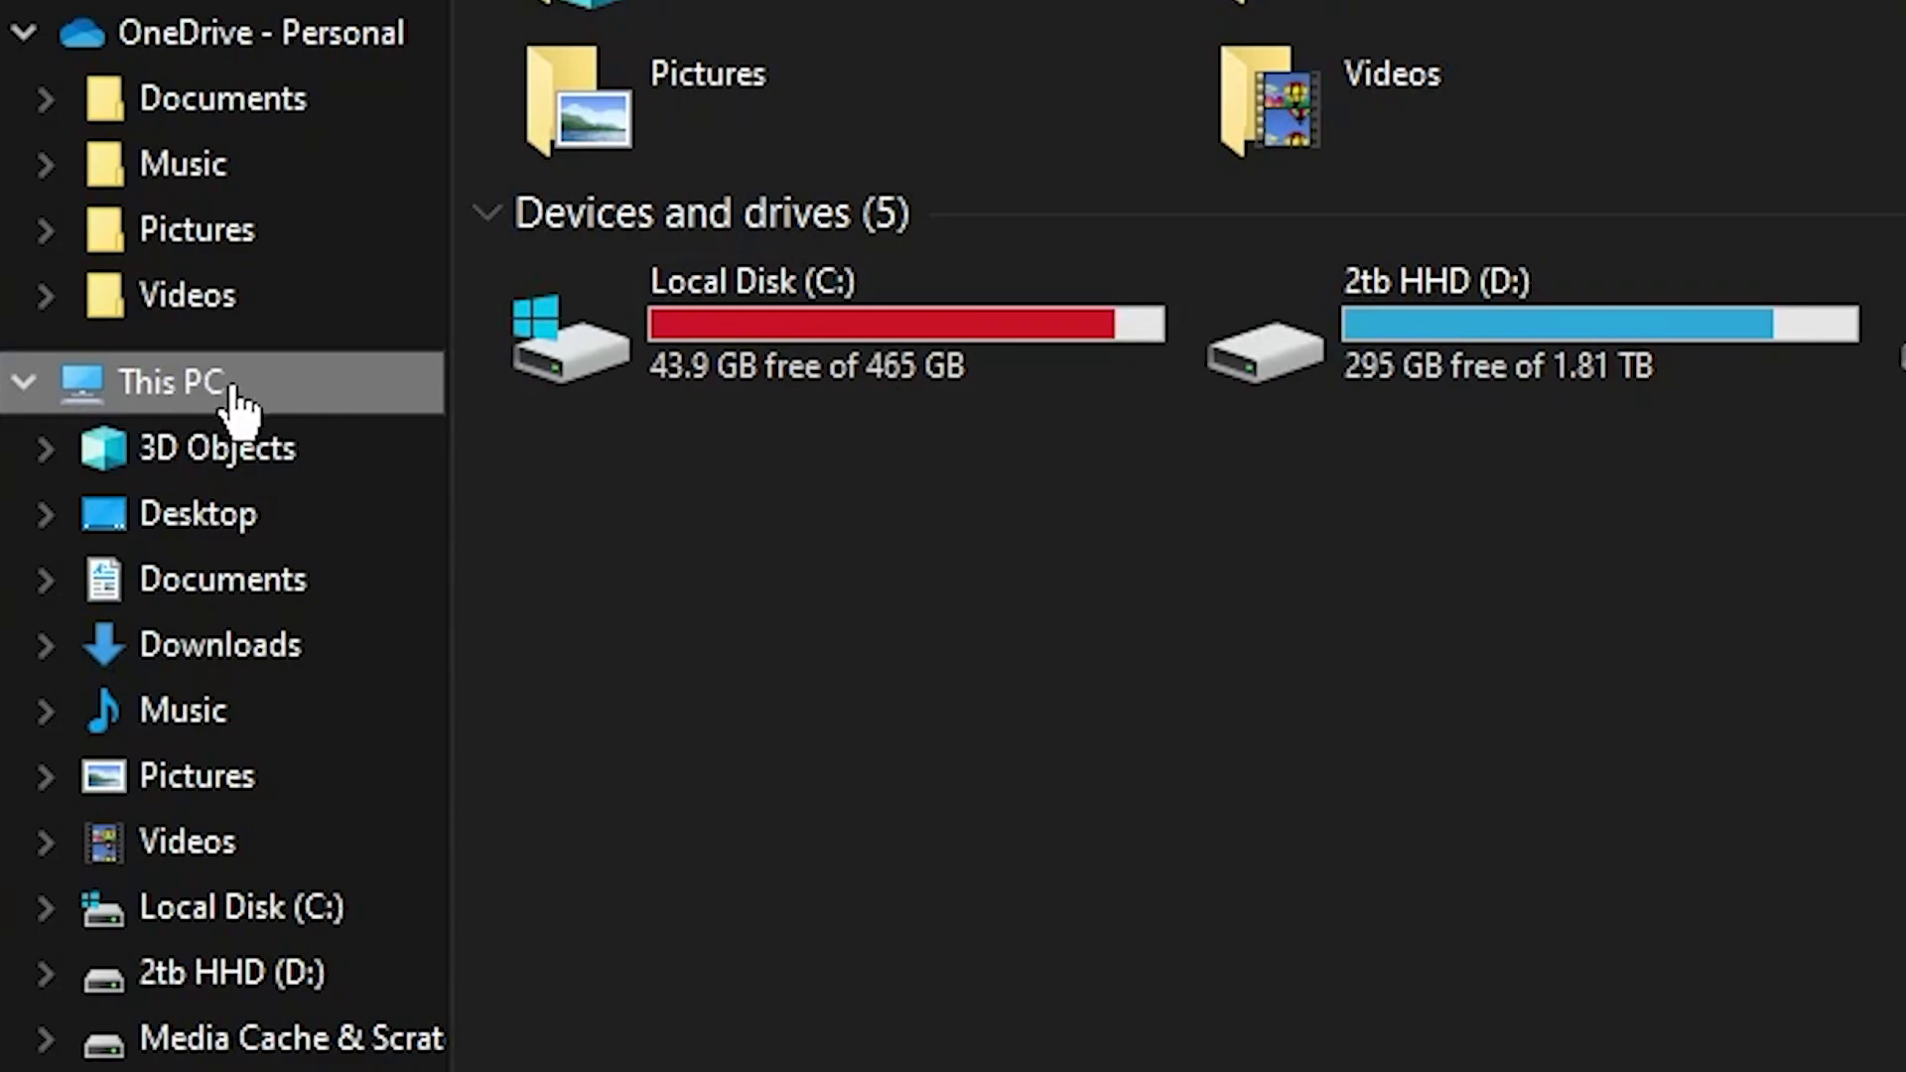
double_click(742, 306)
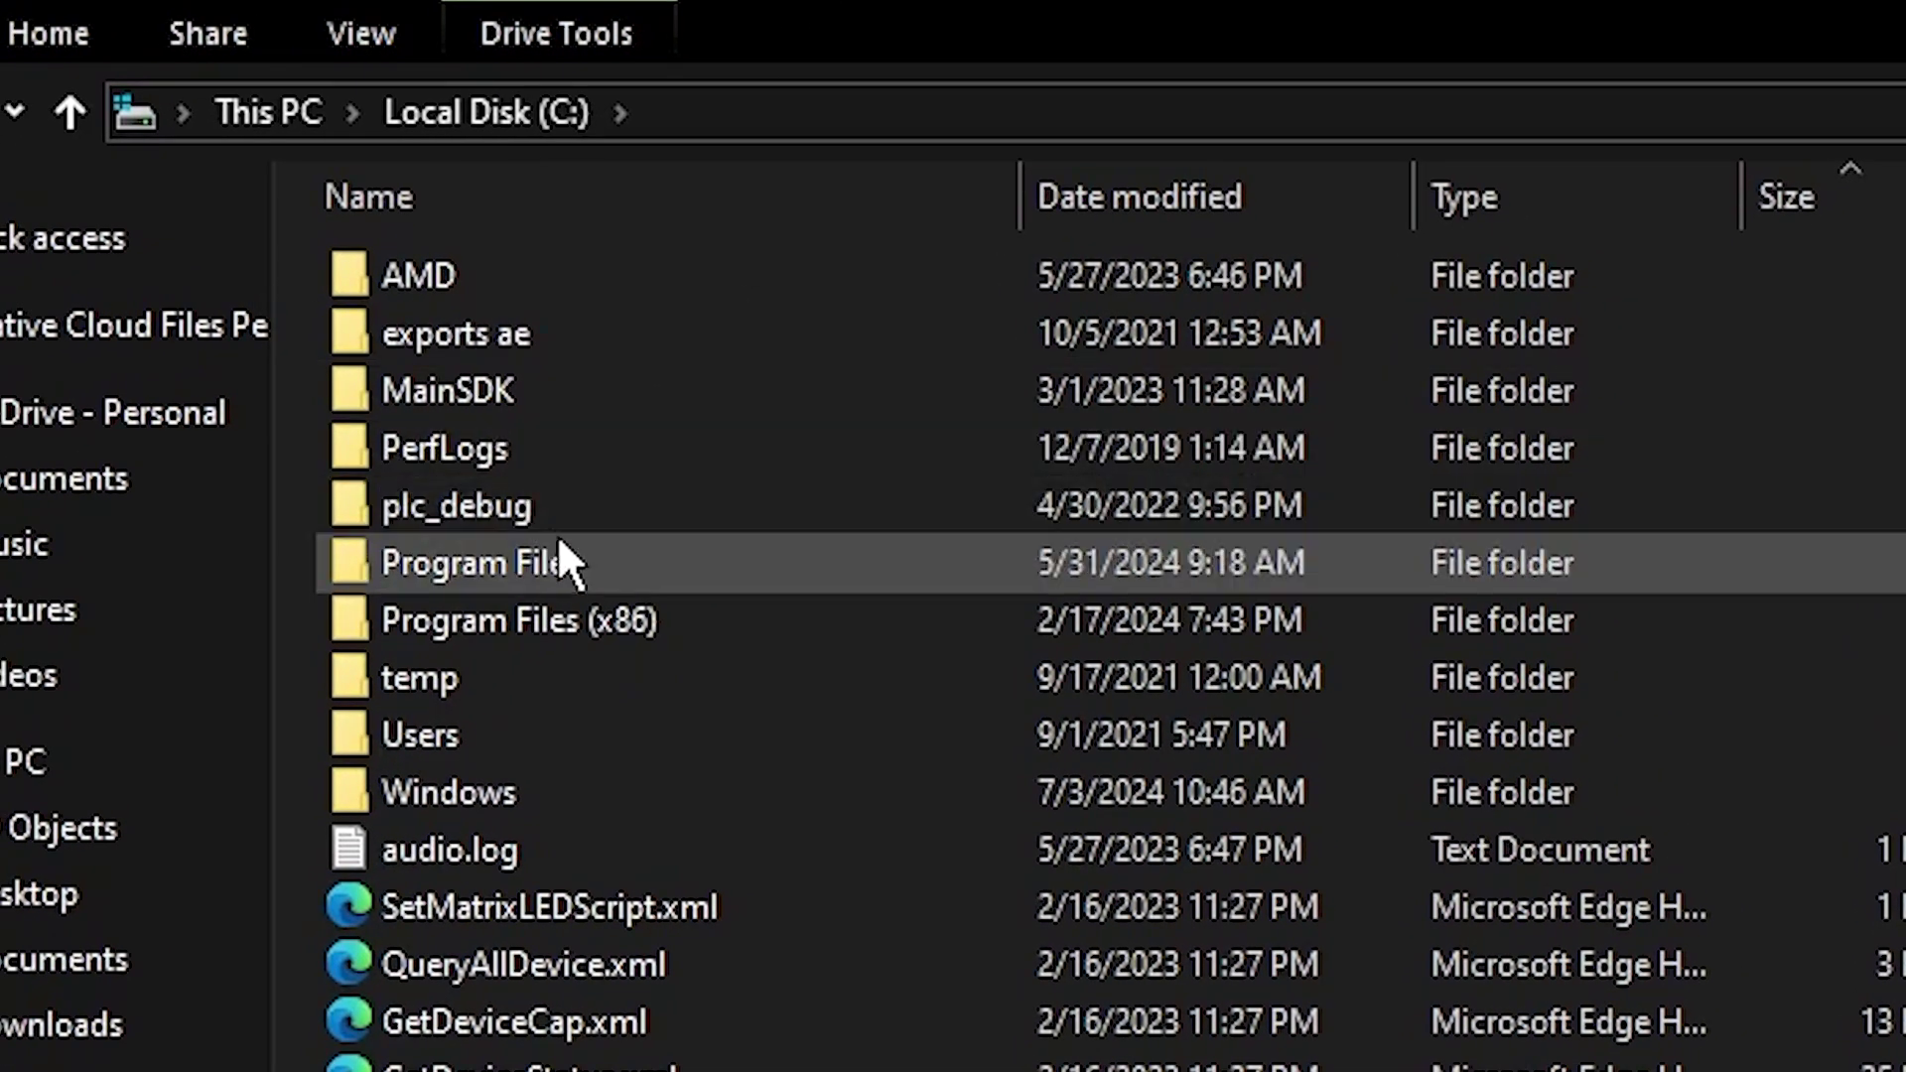
double_click(551, 562)
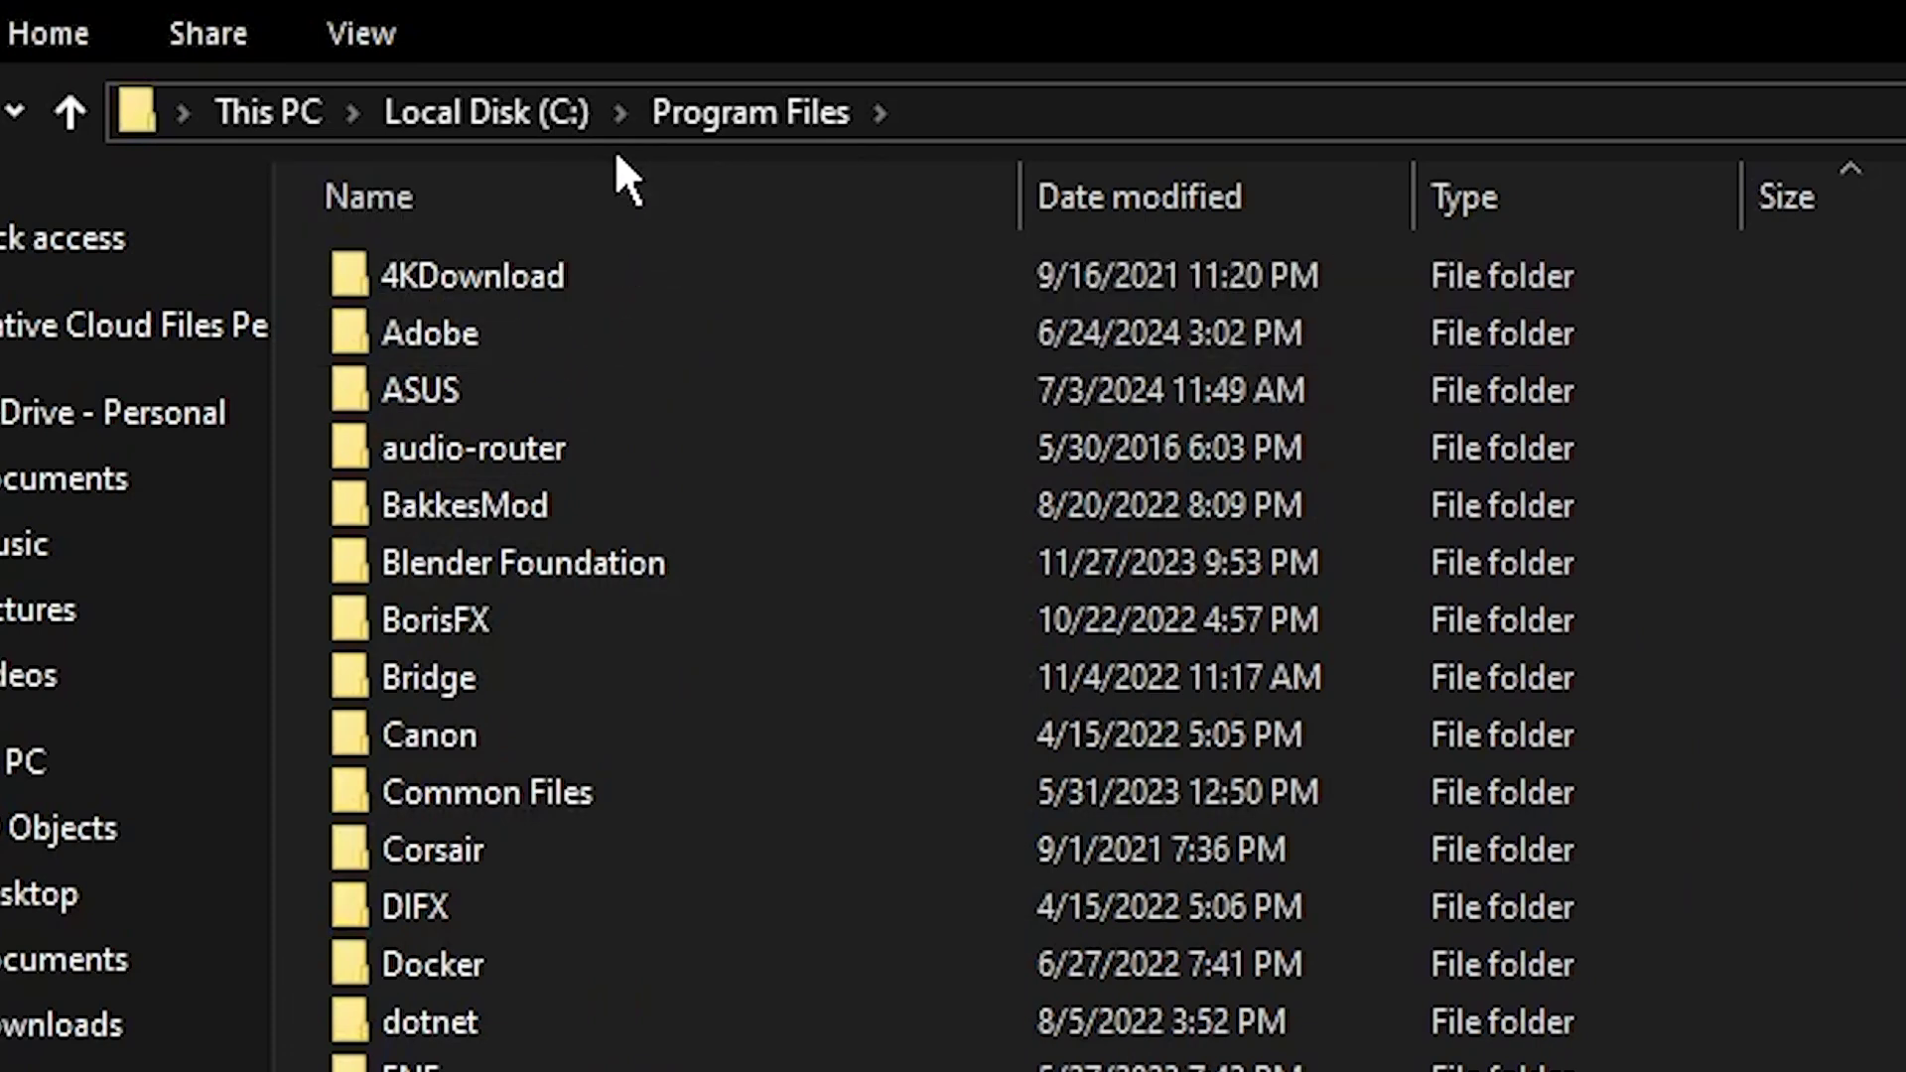
double_click(527, 333)
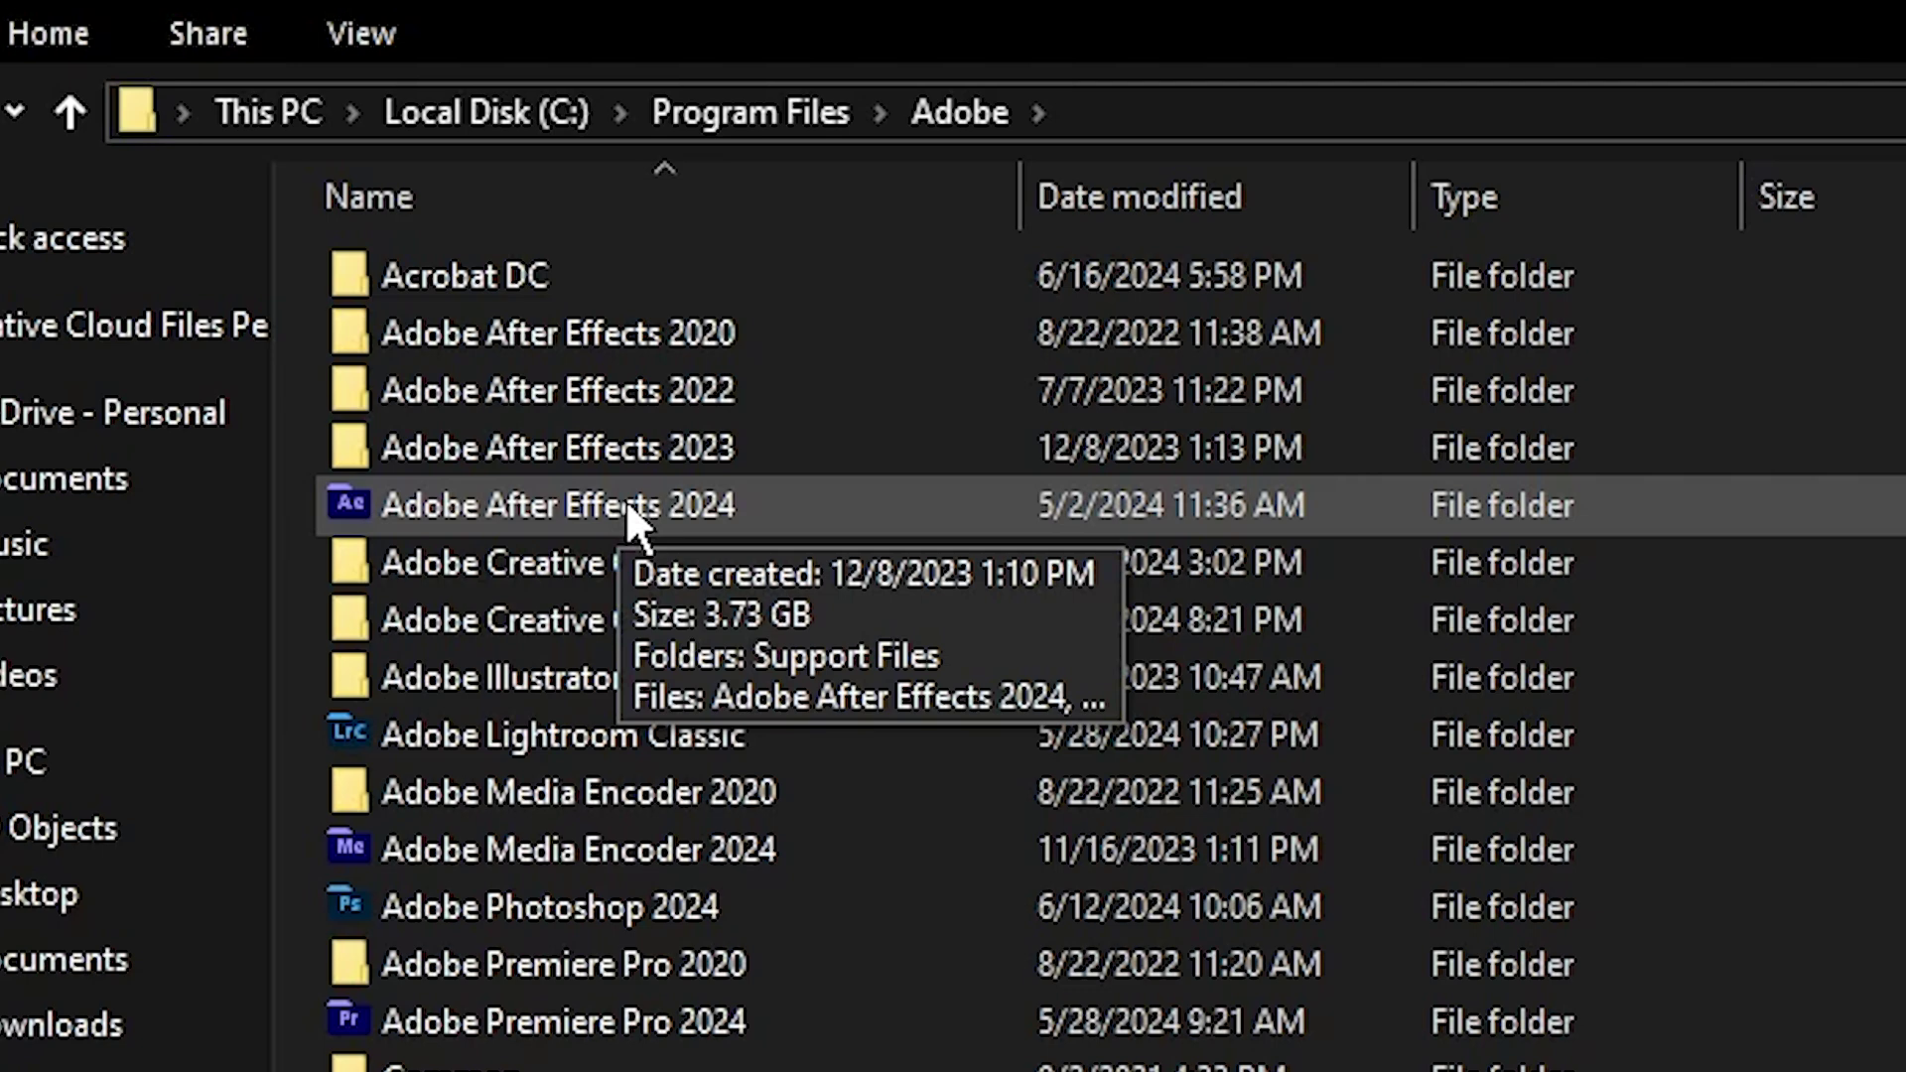
double_click(625, 504)
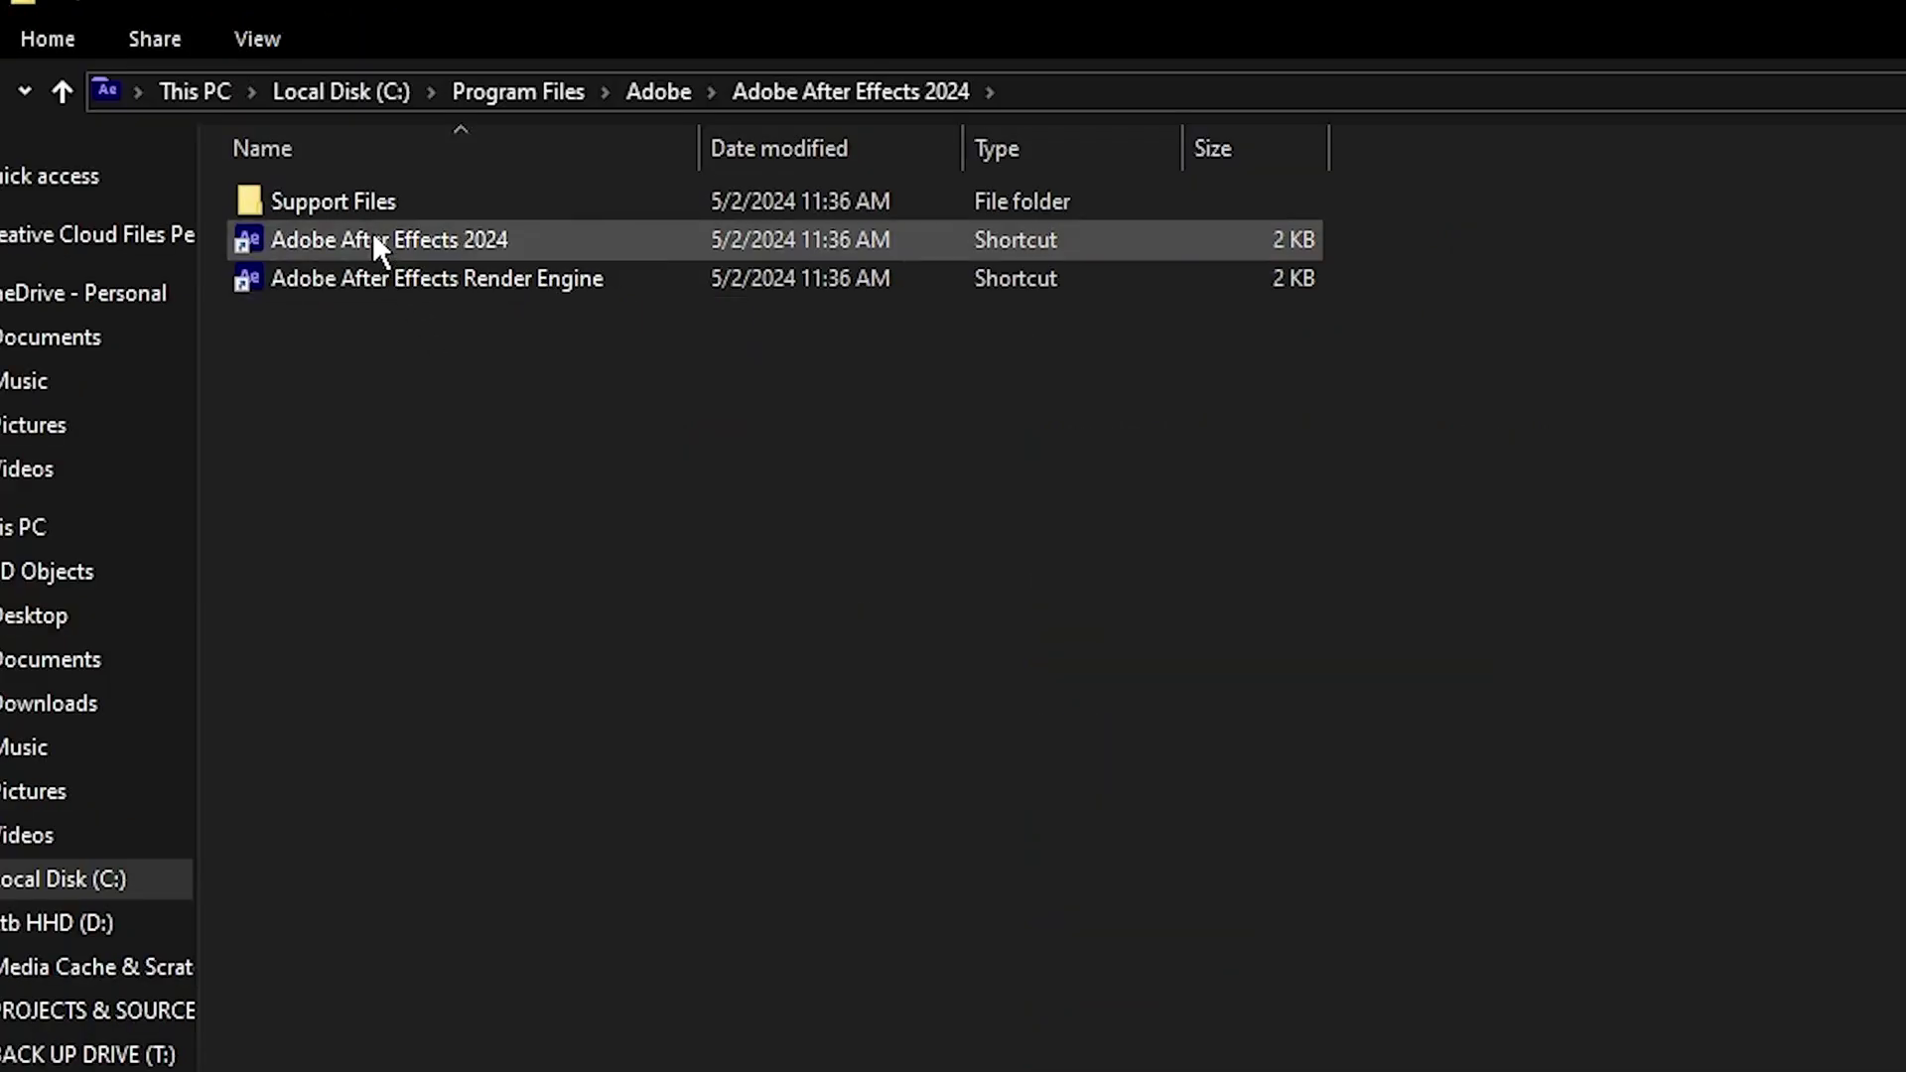
double_click(367, 203)
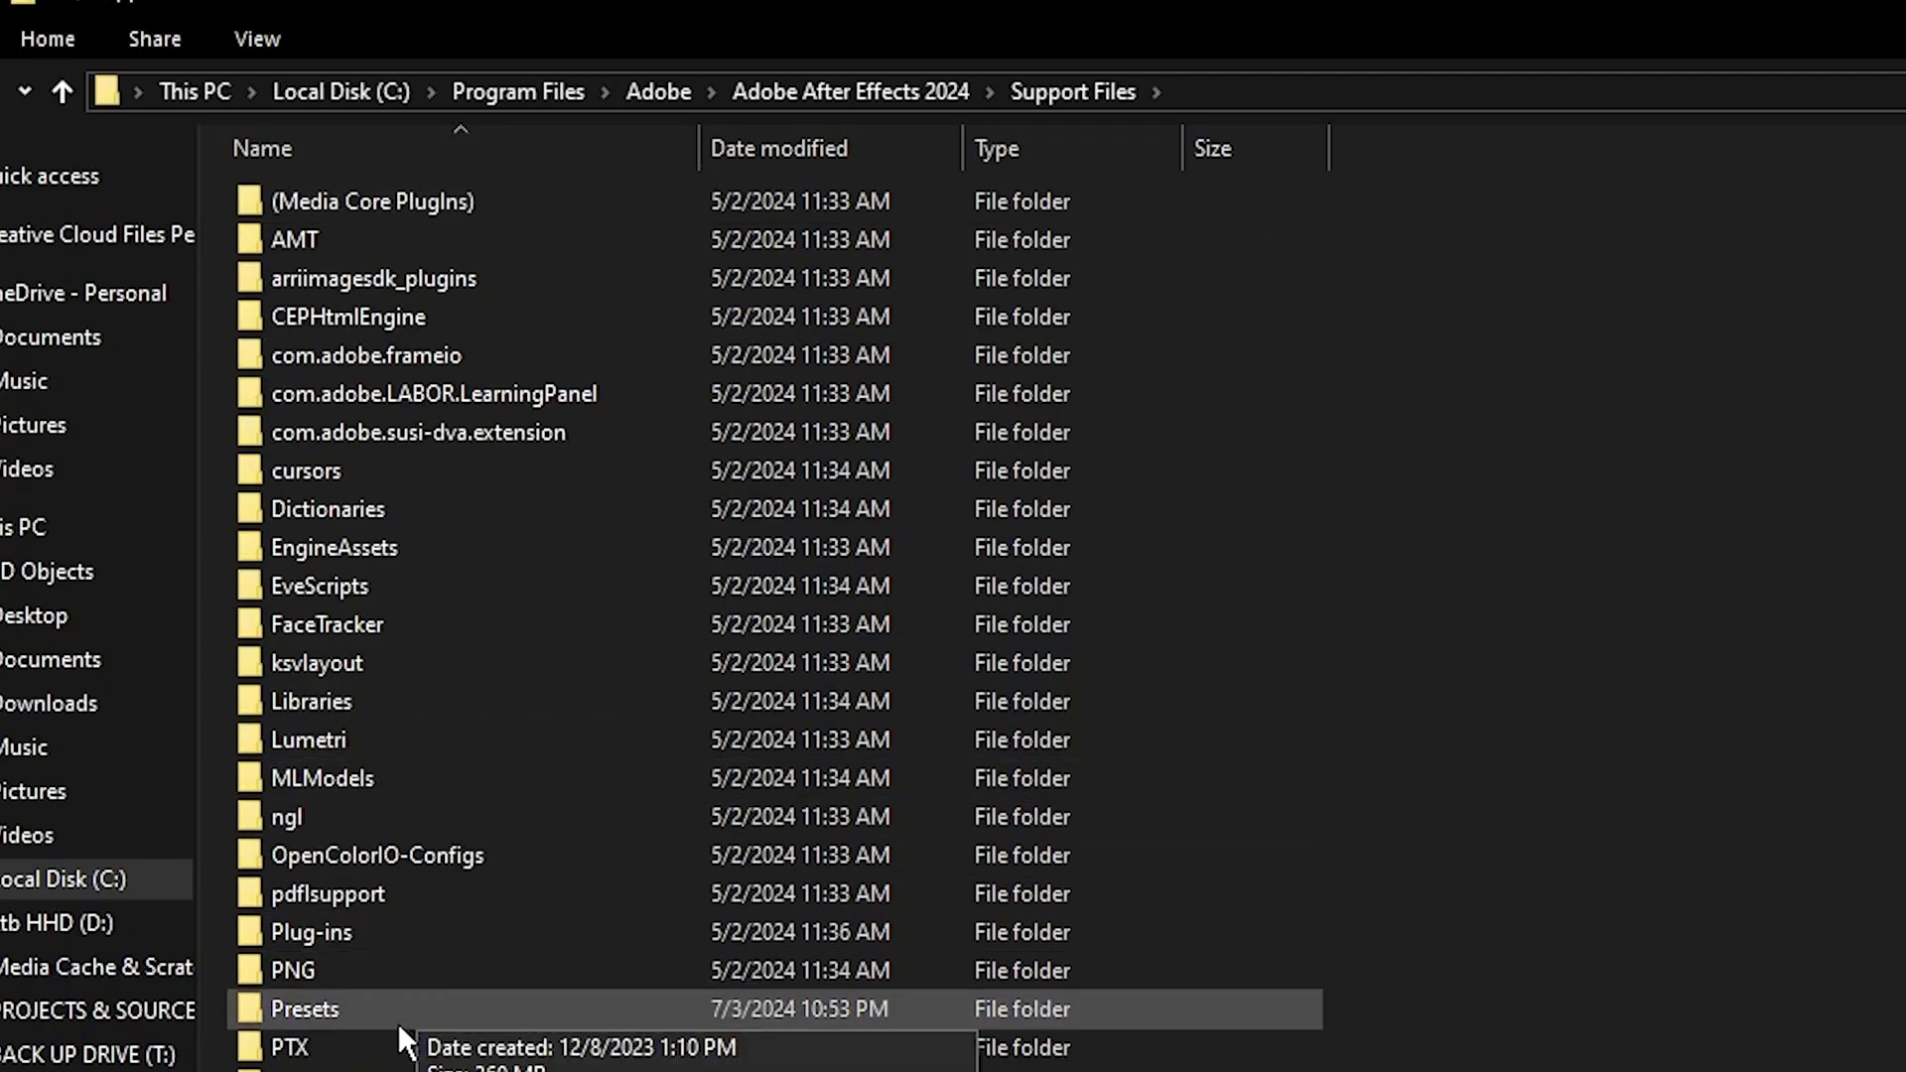
double_click(345, 1011)
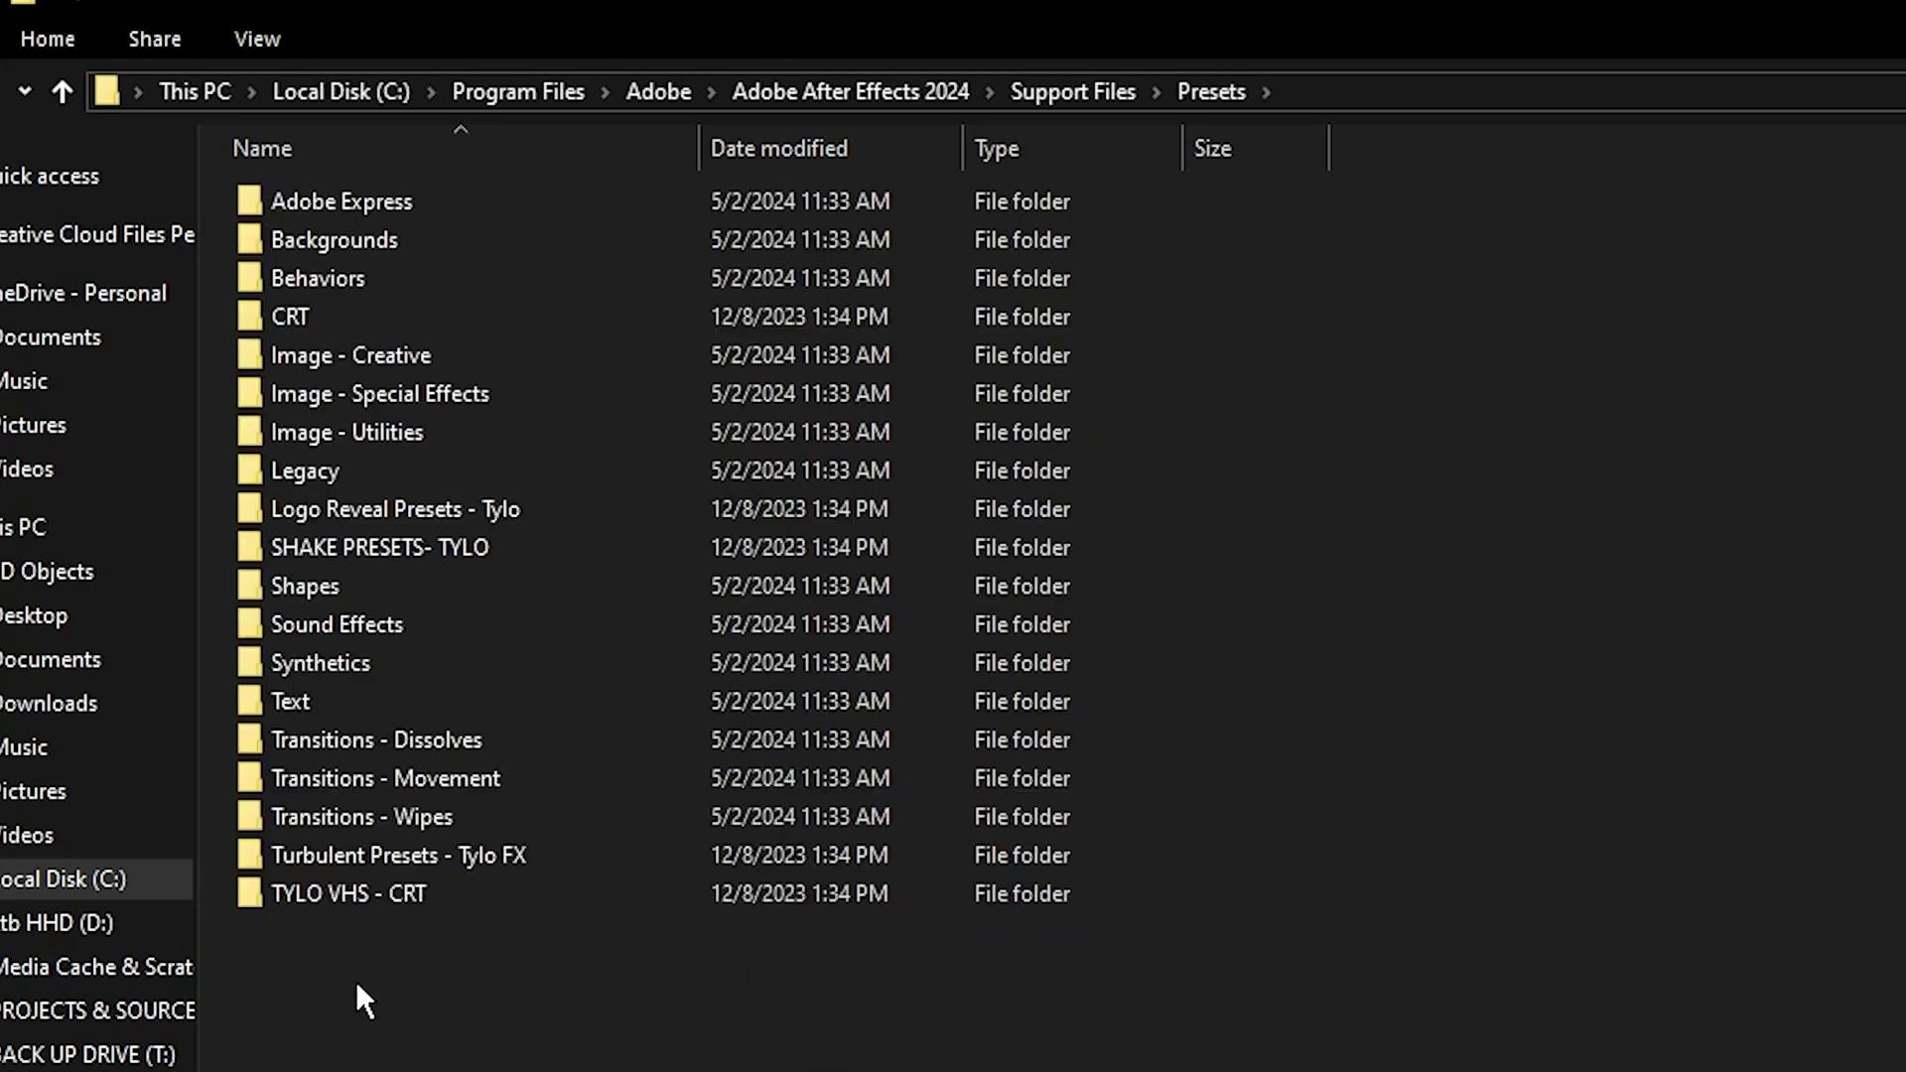
Paste the copied glitch presets folder into Presets with administrator permission, and switch back to After Effects
key(ctrl+v)
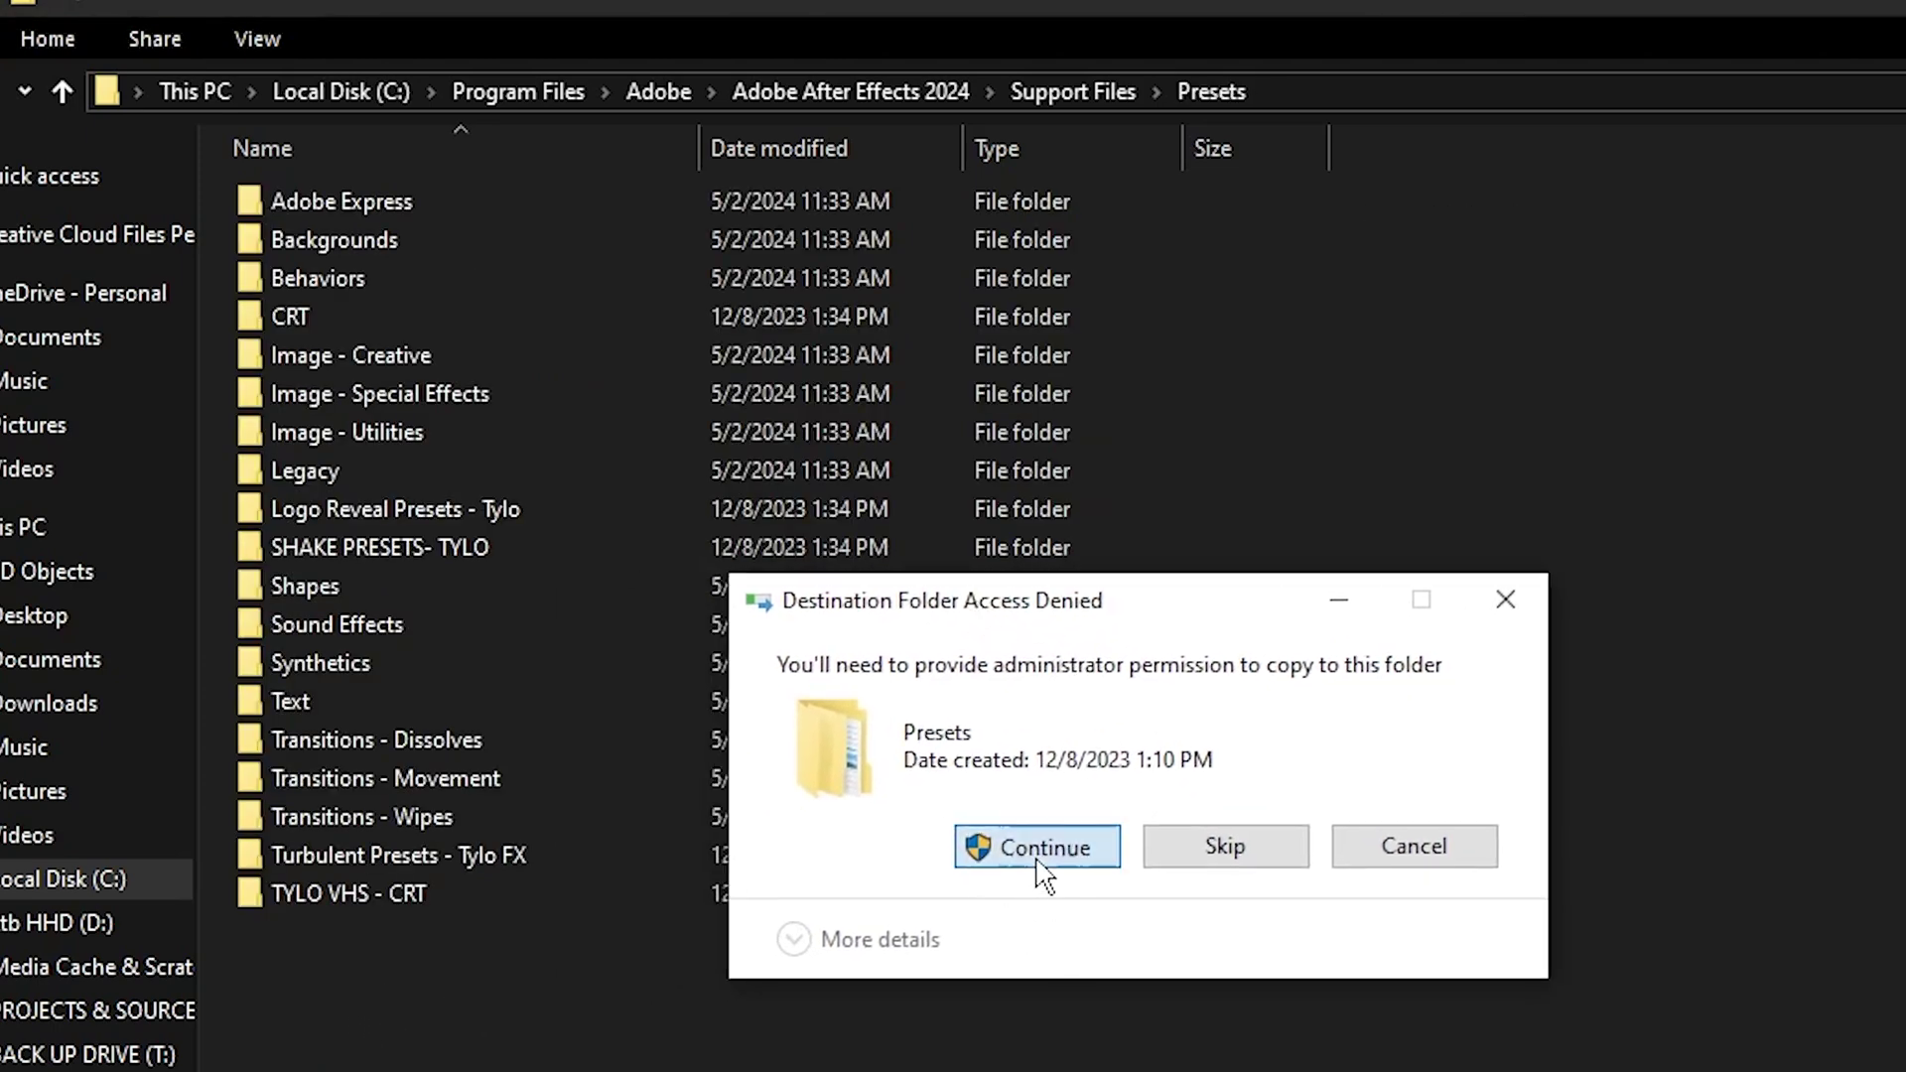
click(971, 842)
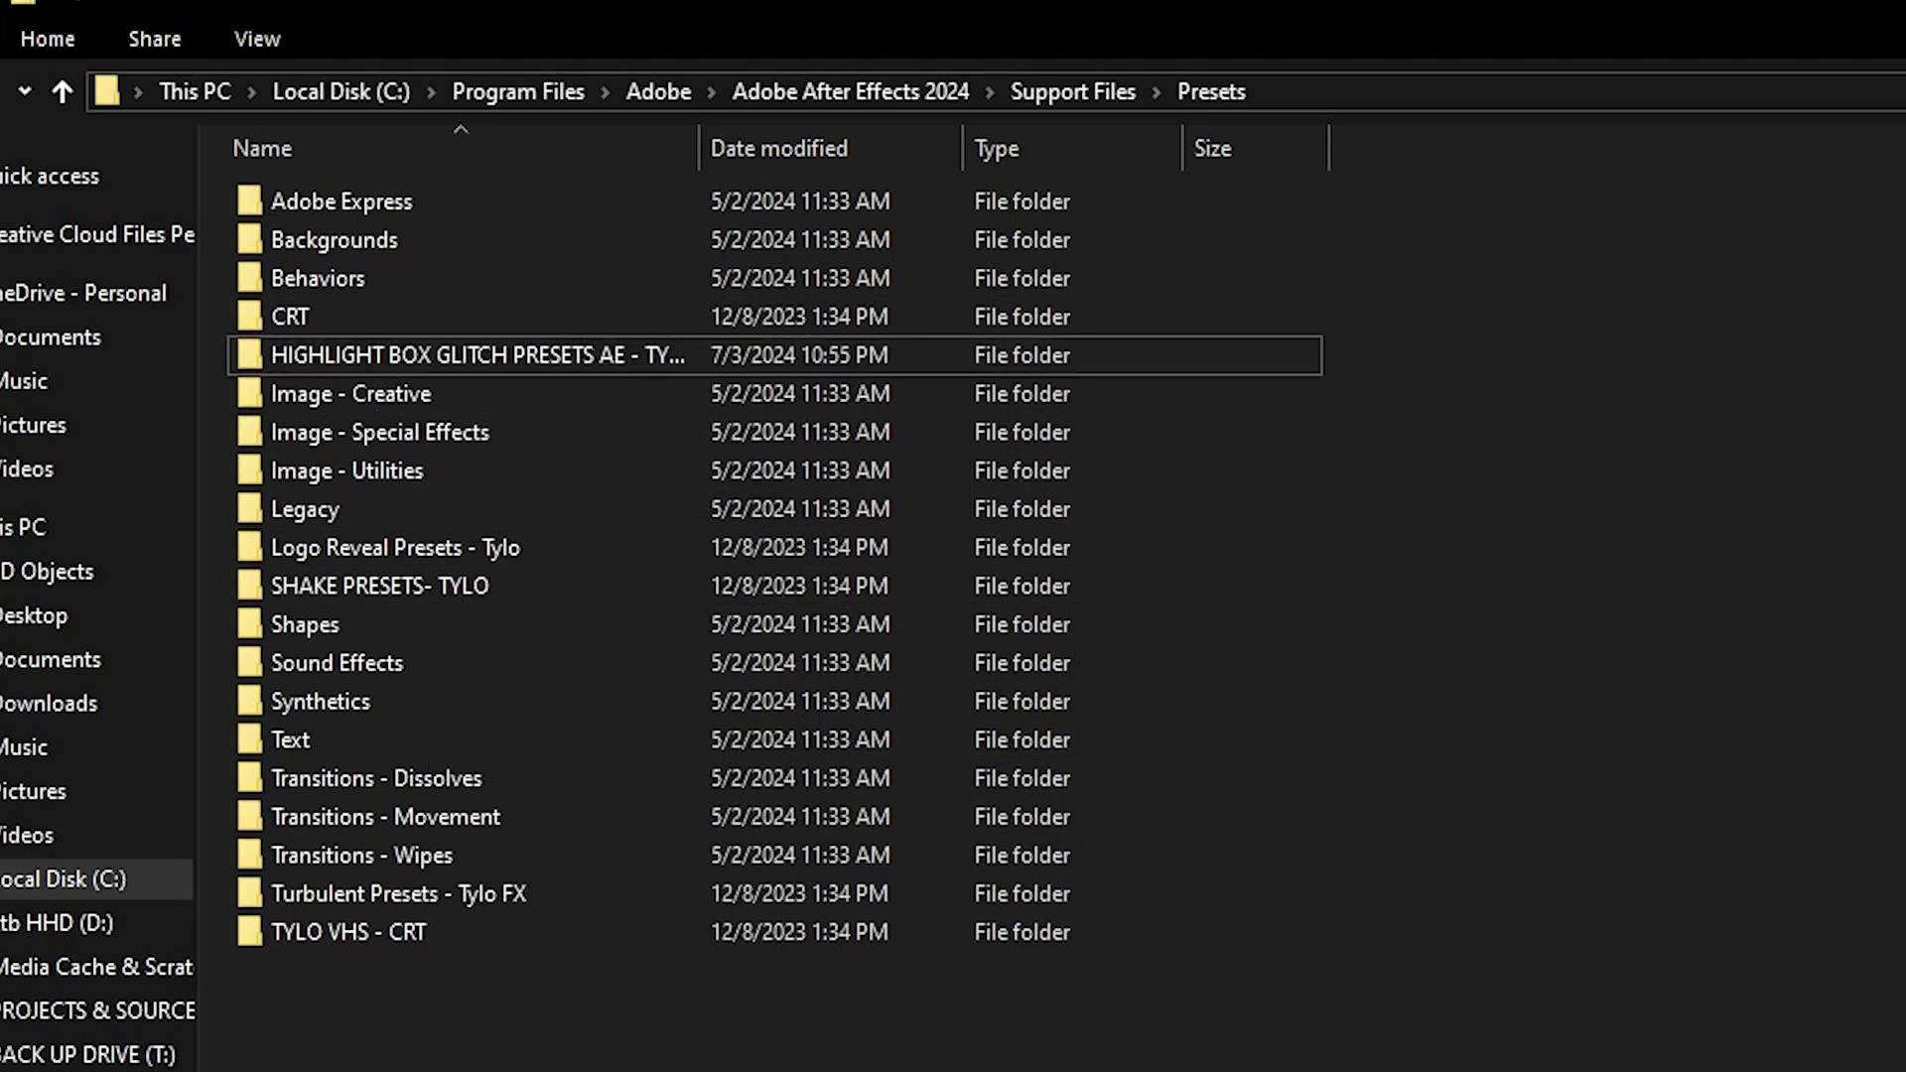
drag(419, 1067, 360, 236)
click(566, 1043)
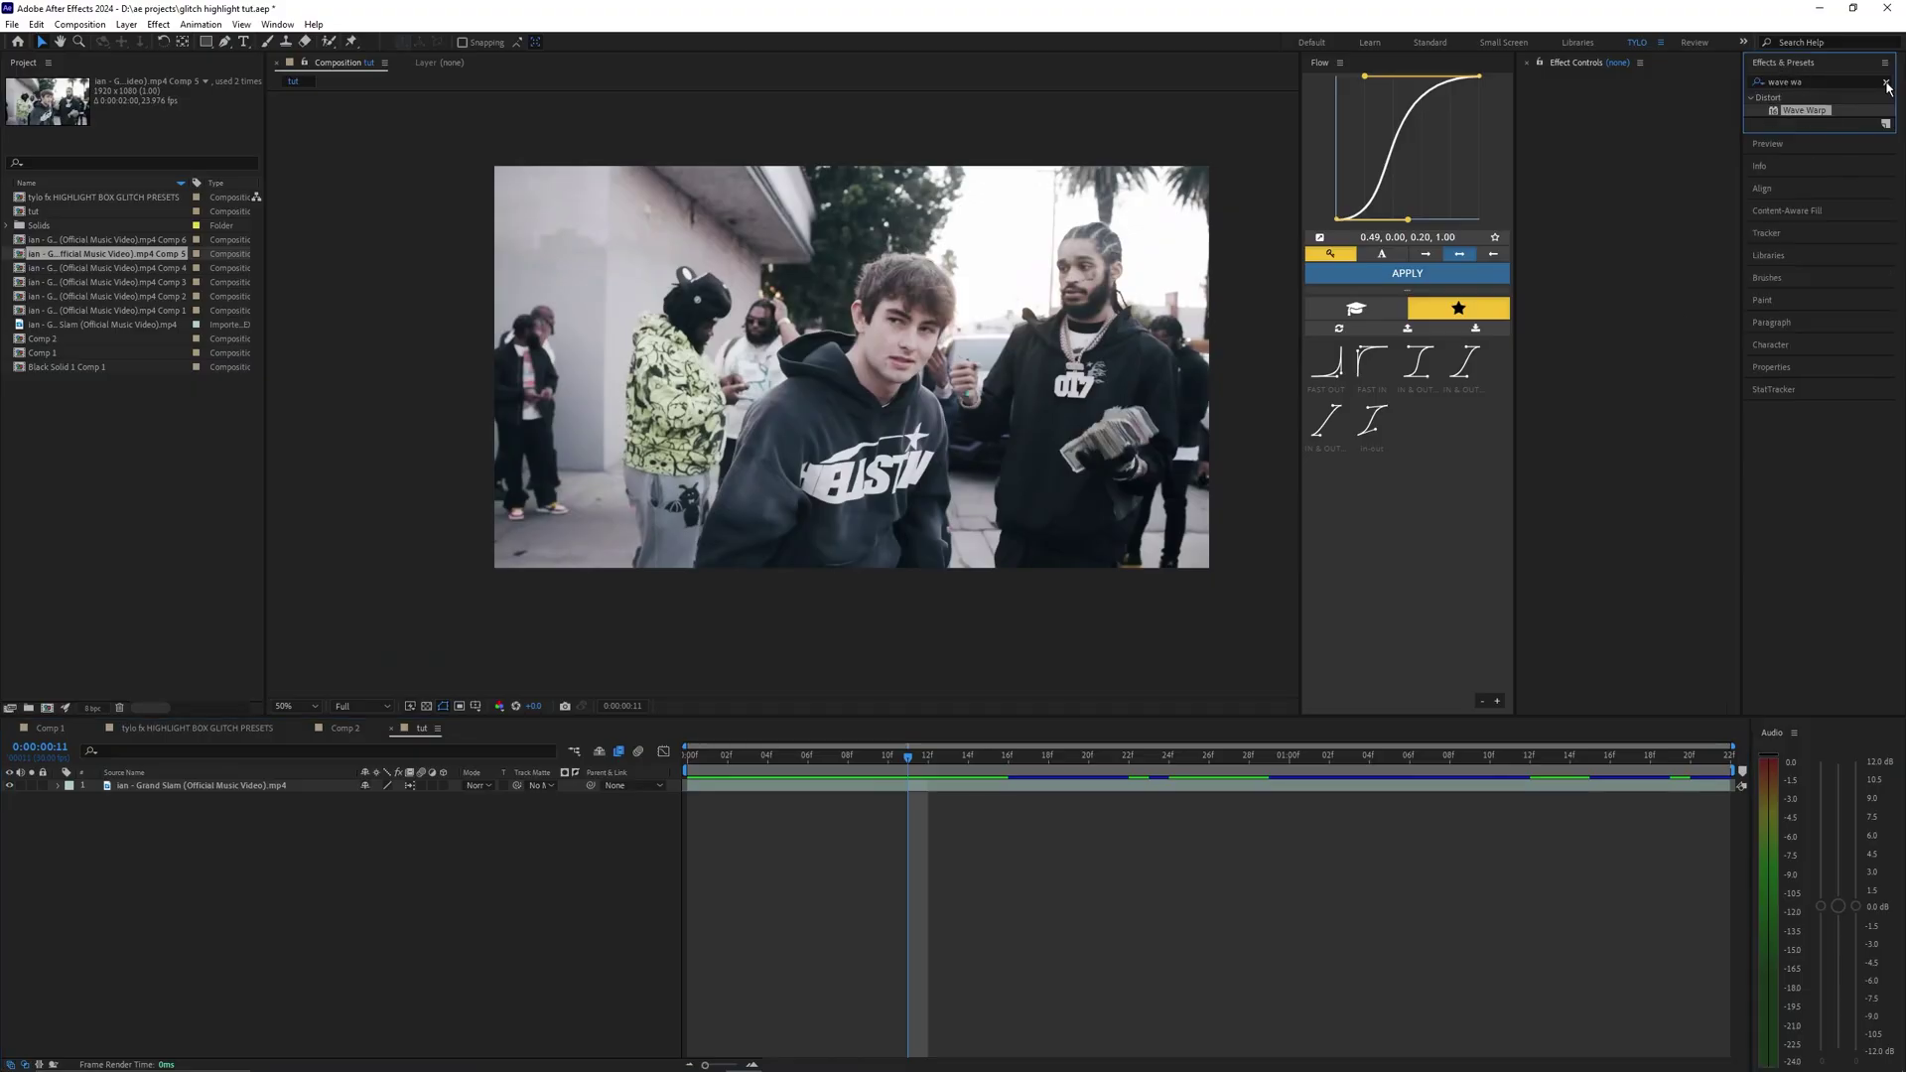
Clear the Wave Warp effect search, expand the Animation Presets category and refresh the effects list
click(1886, 83)
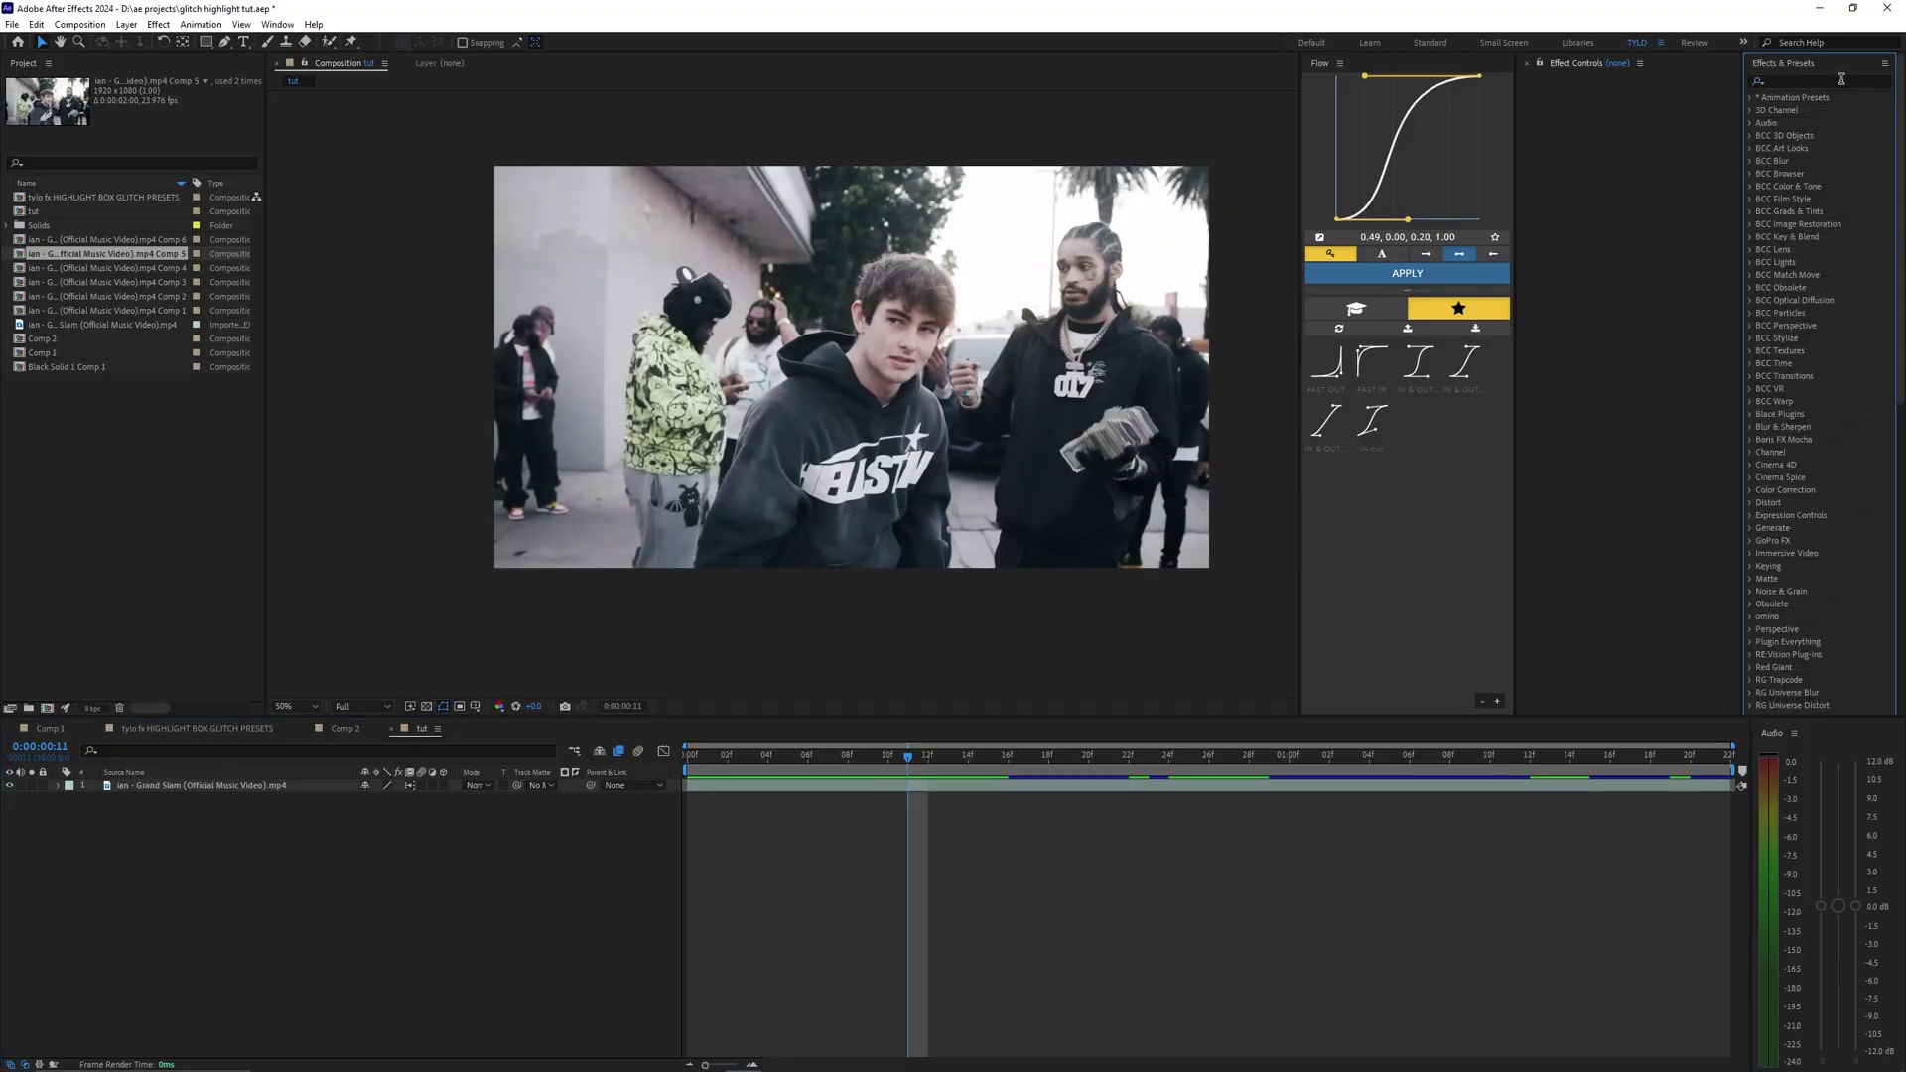
click(1750, 99)
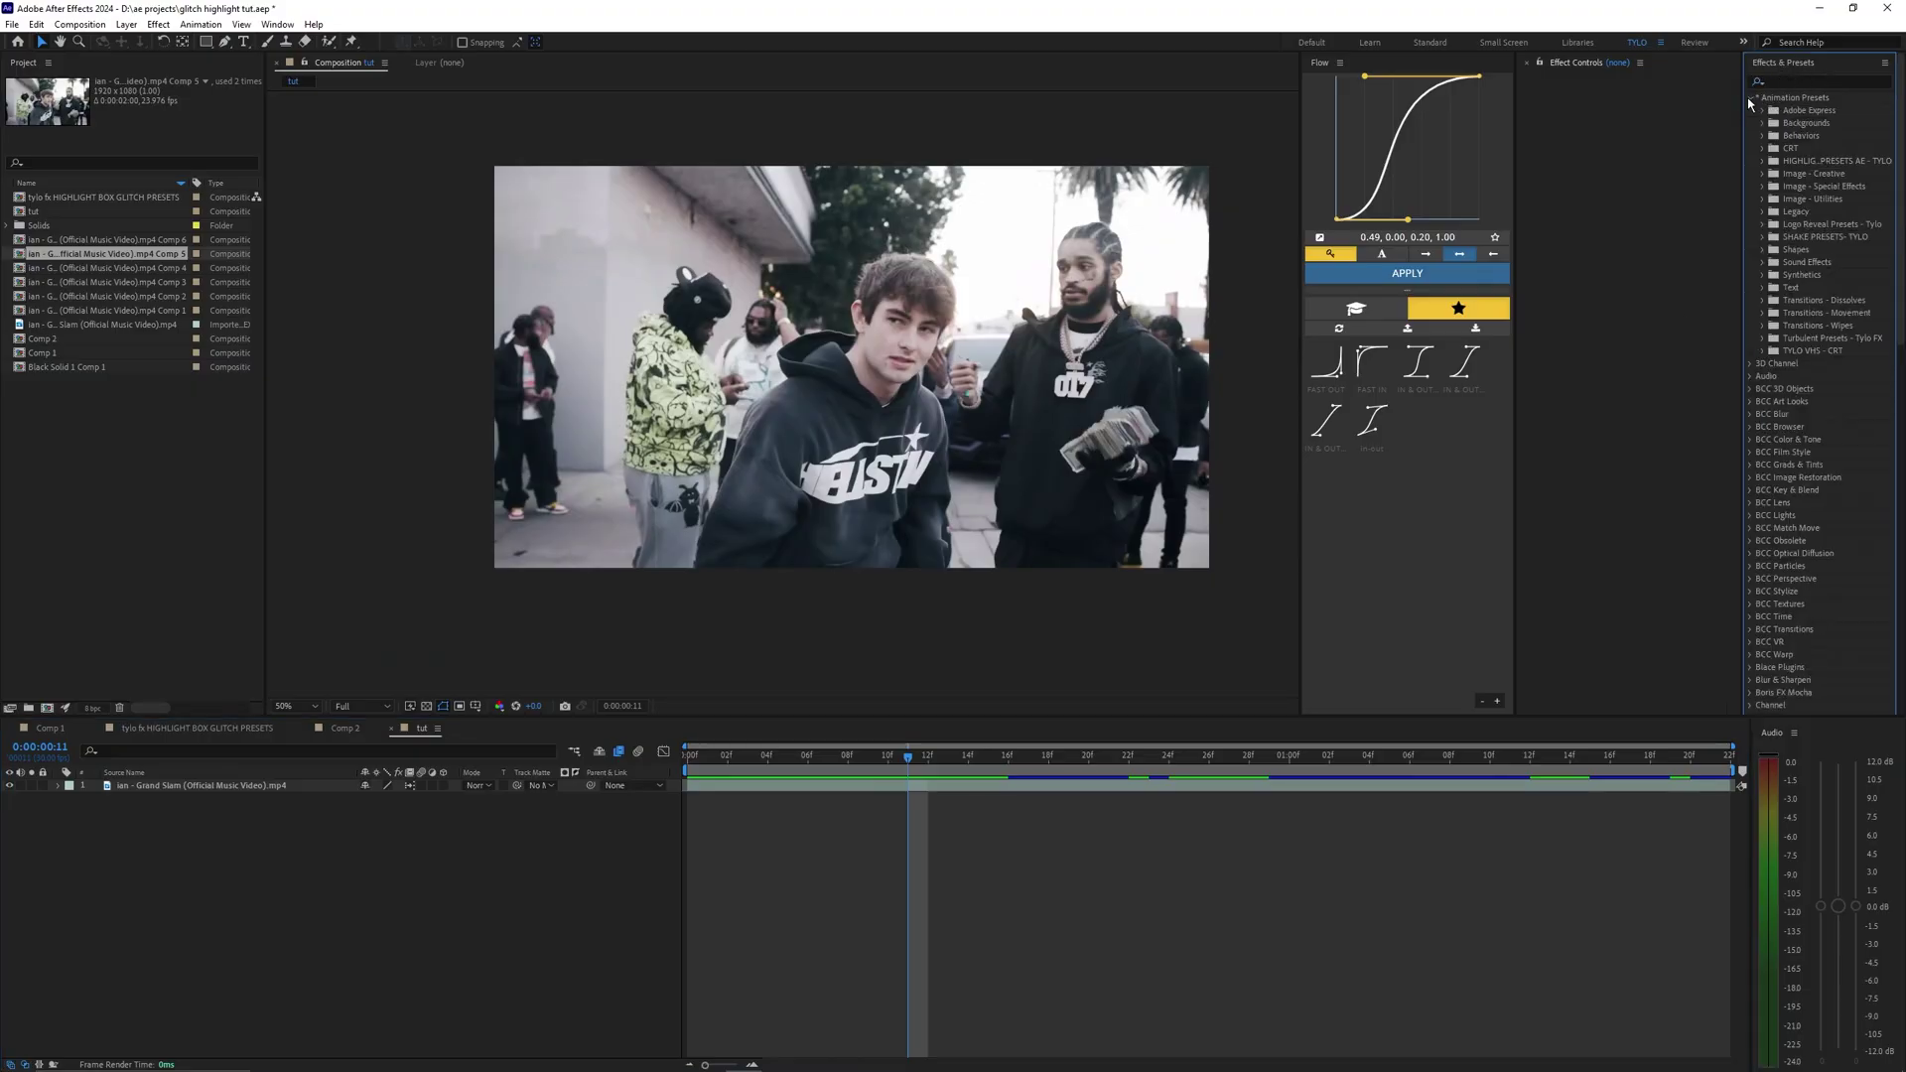
click(1884, 63)
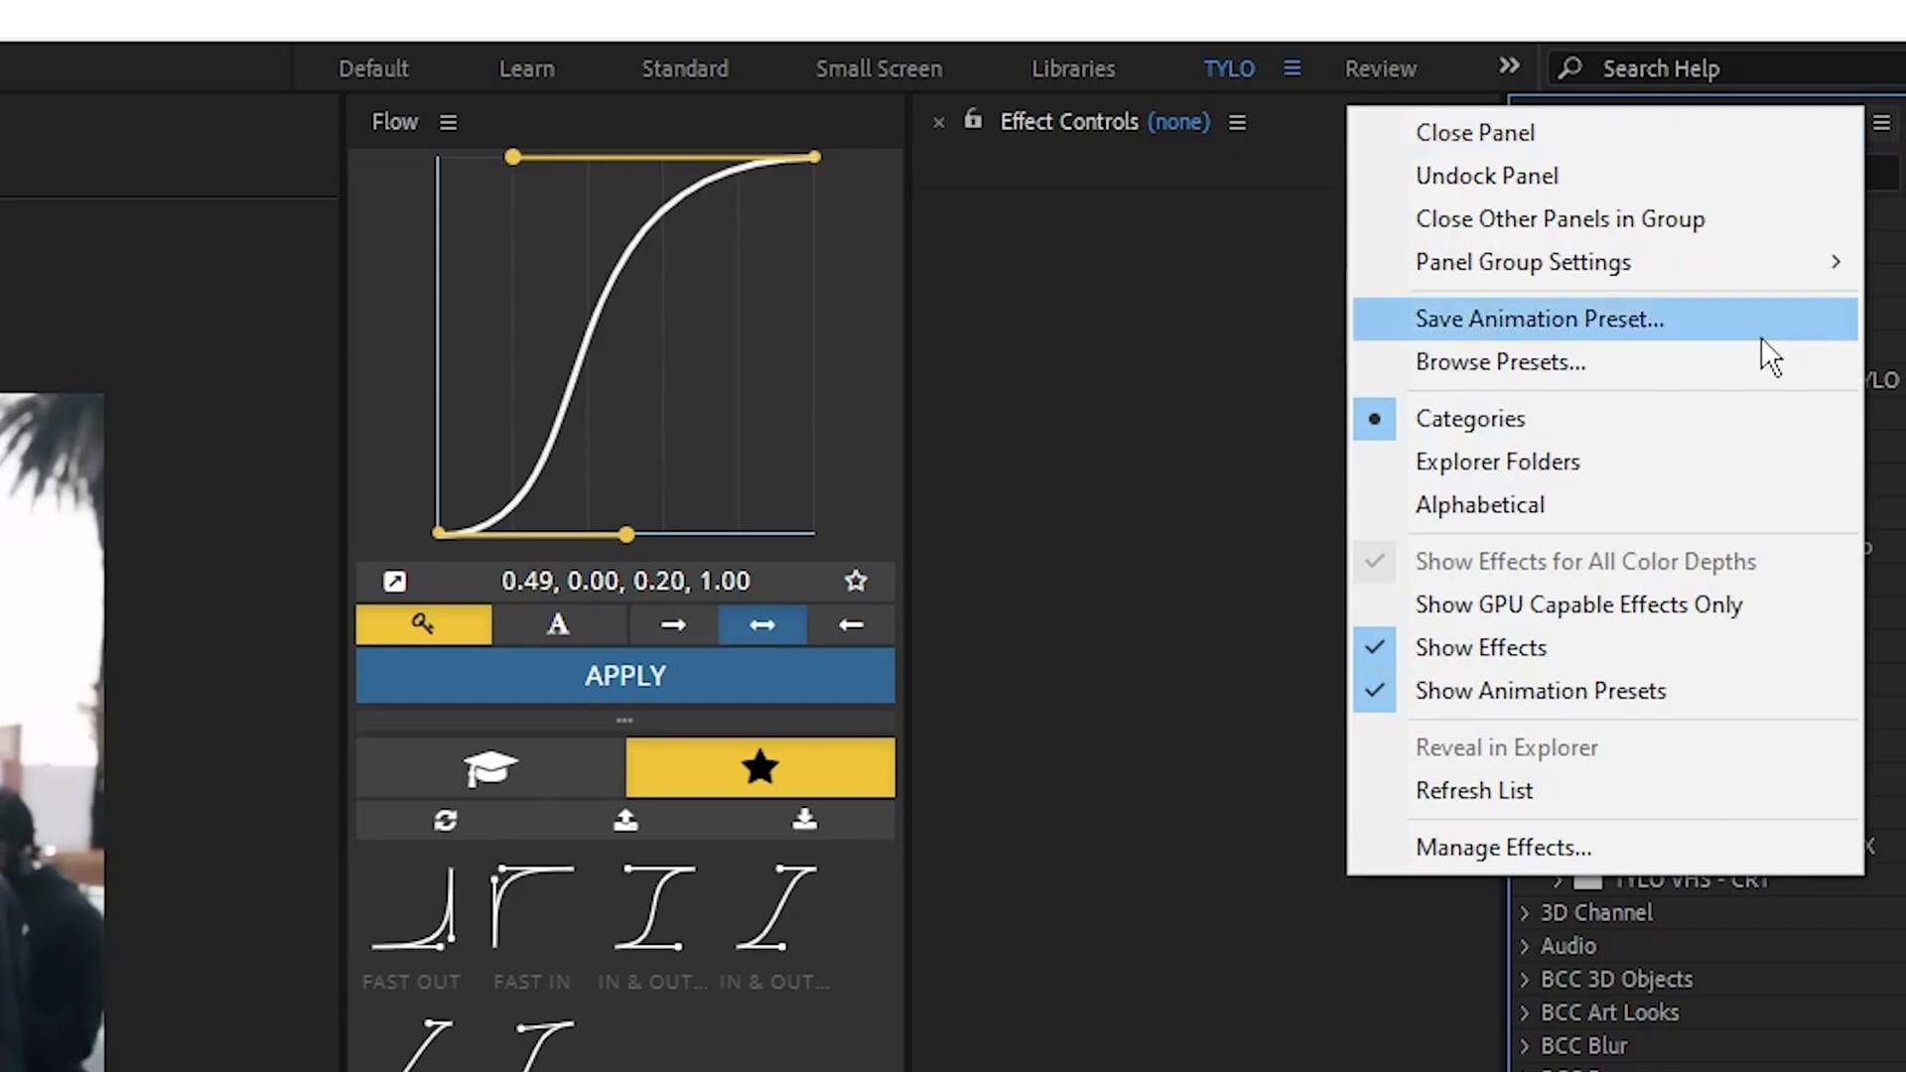
click(1514, 790)
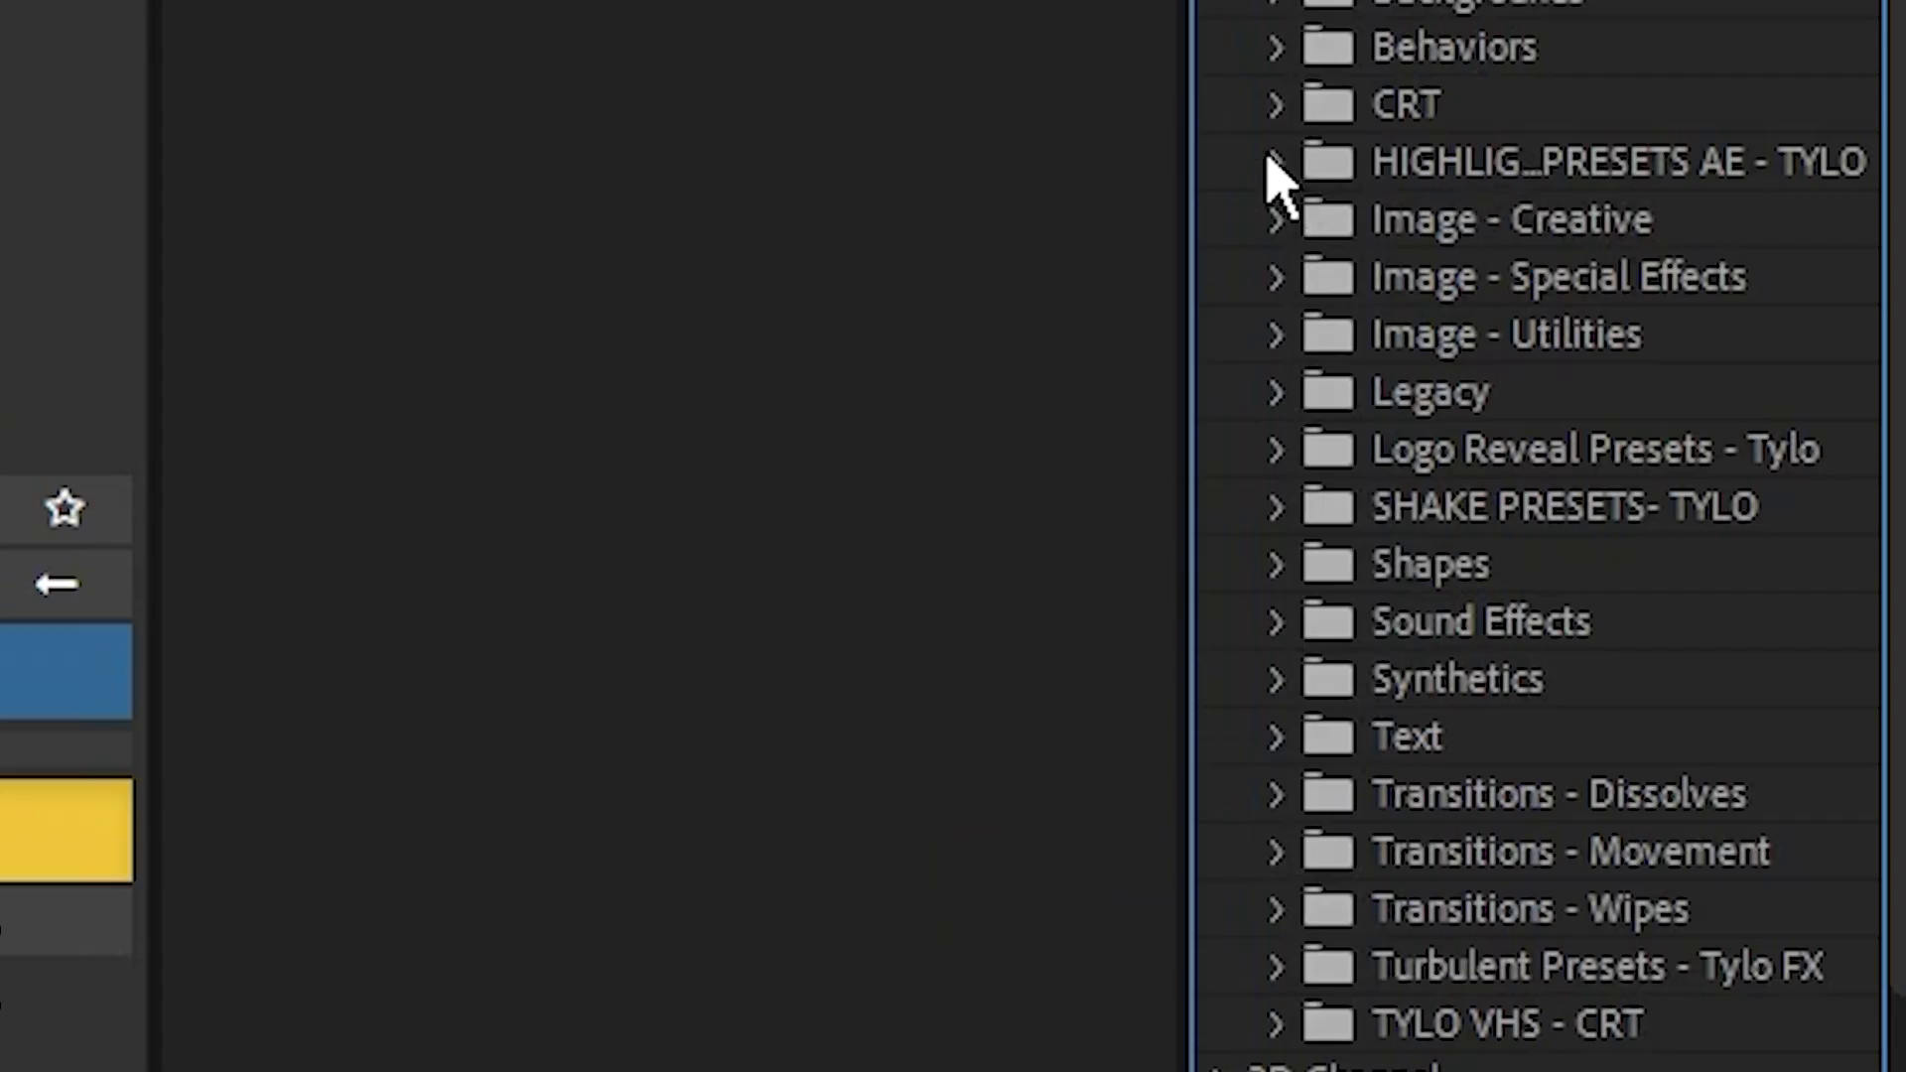
Expand the installed highlight box glitch presets folder and select its presets from BOX GLITCH - B&W through BOX GLITCH - VHS TV
click(1276, 162)
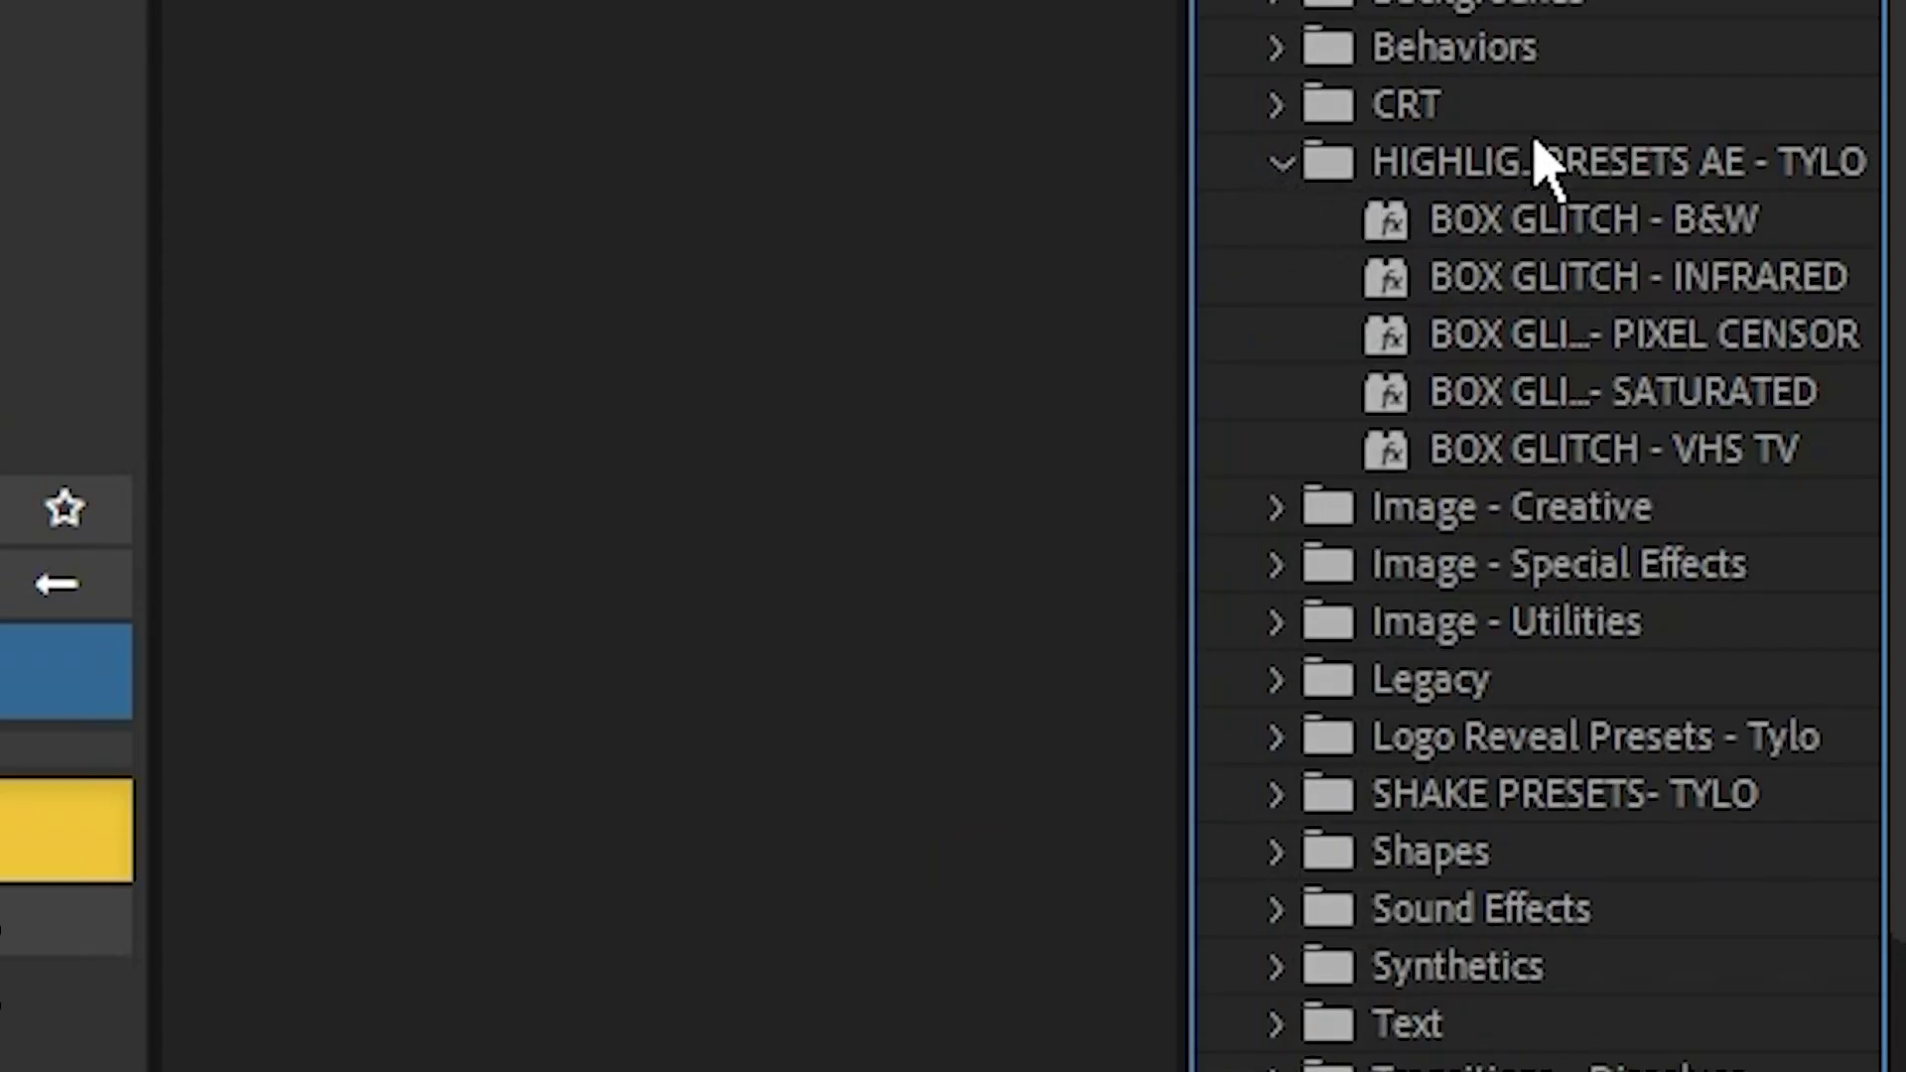
click(1506, 236)
shift+click(1535, 452)
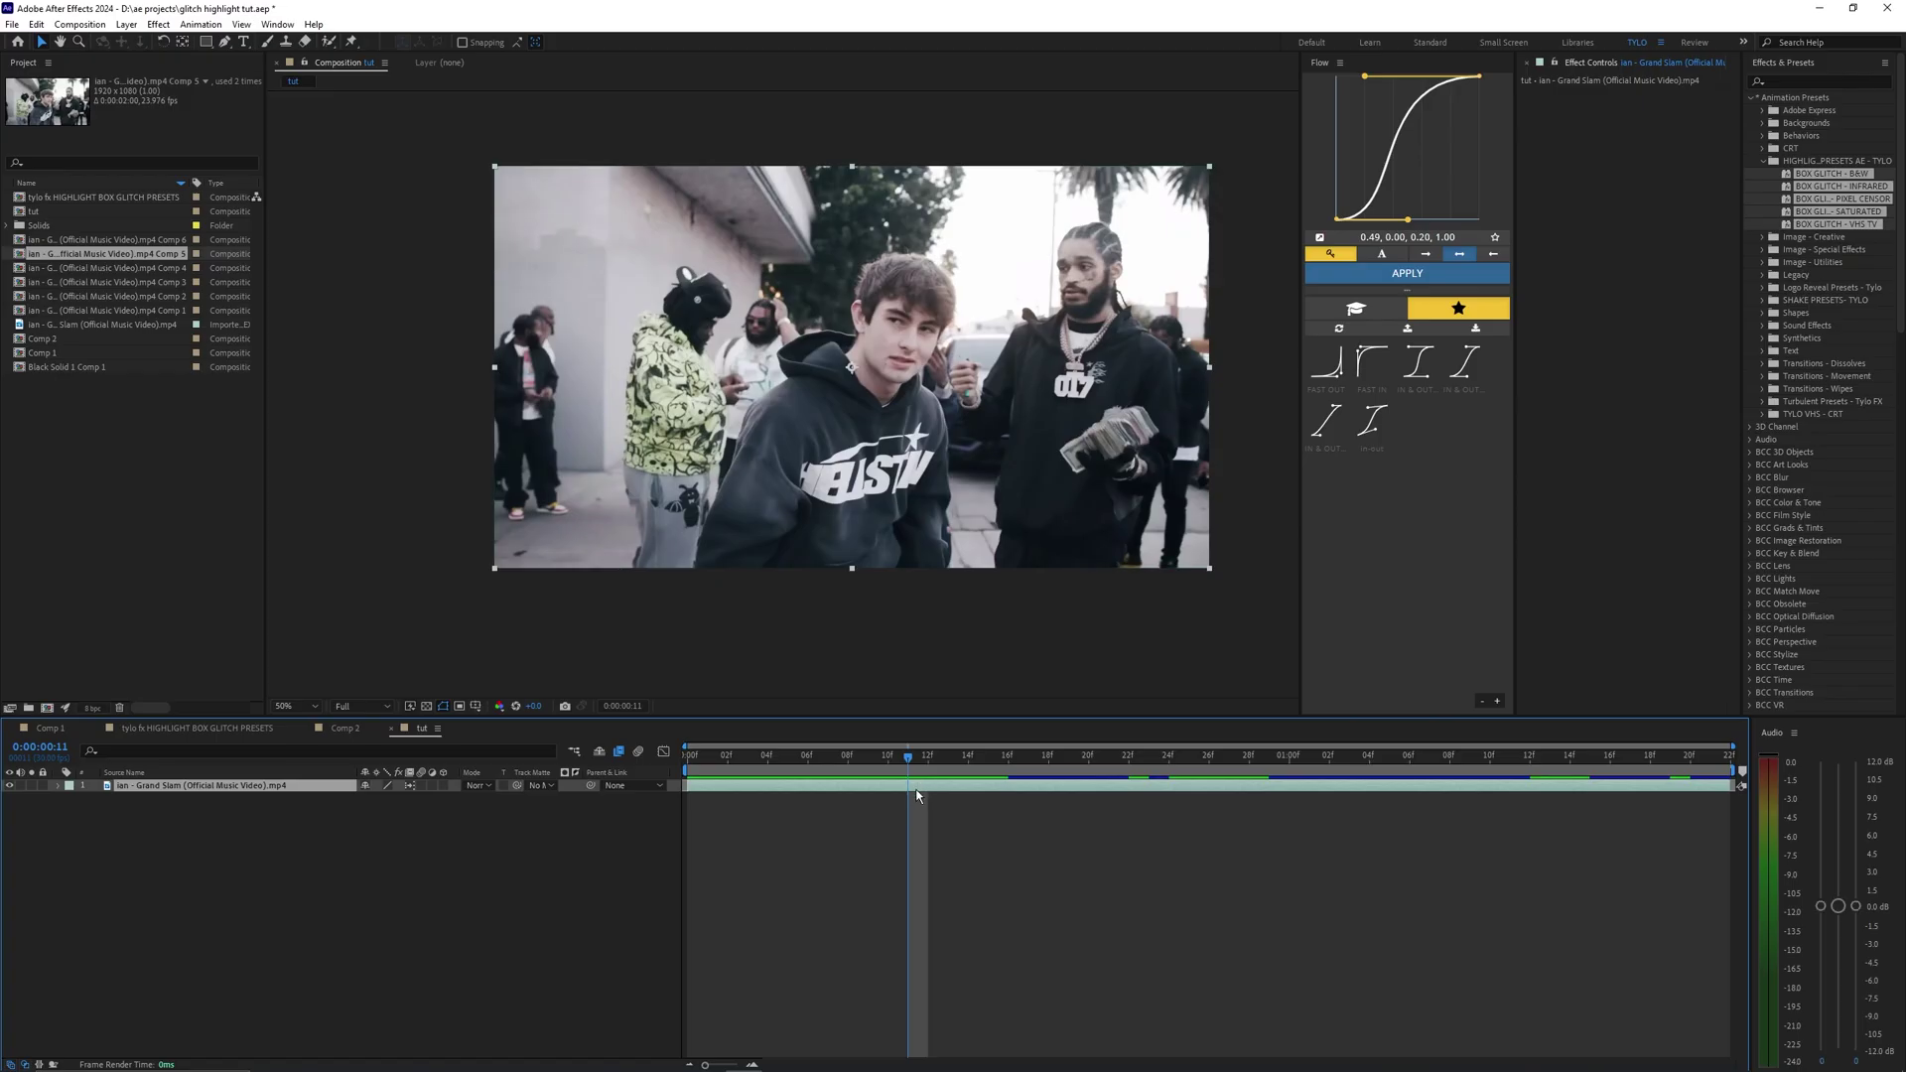
Split the music video clip at 0:00:00:11 and draw a rectangular mask around the hooded man's head on the second part
key(ctrl+shift+d)
key(q)
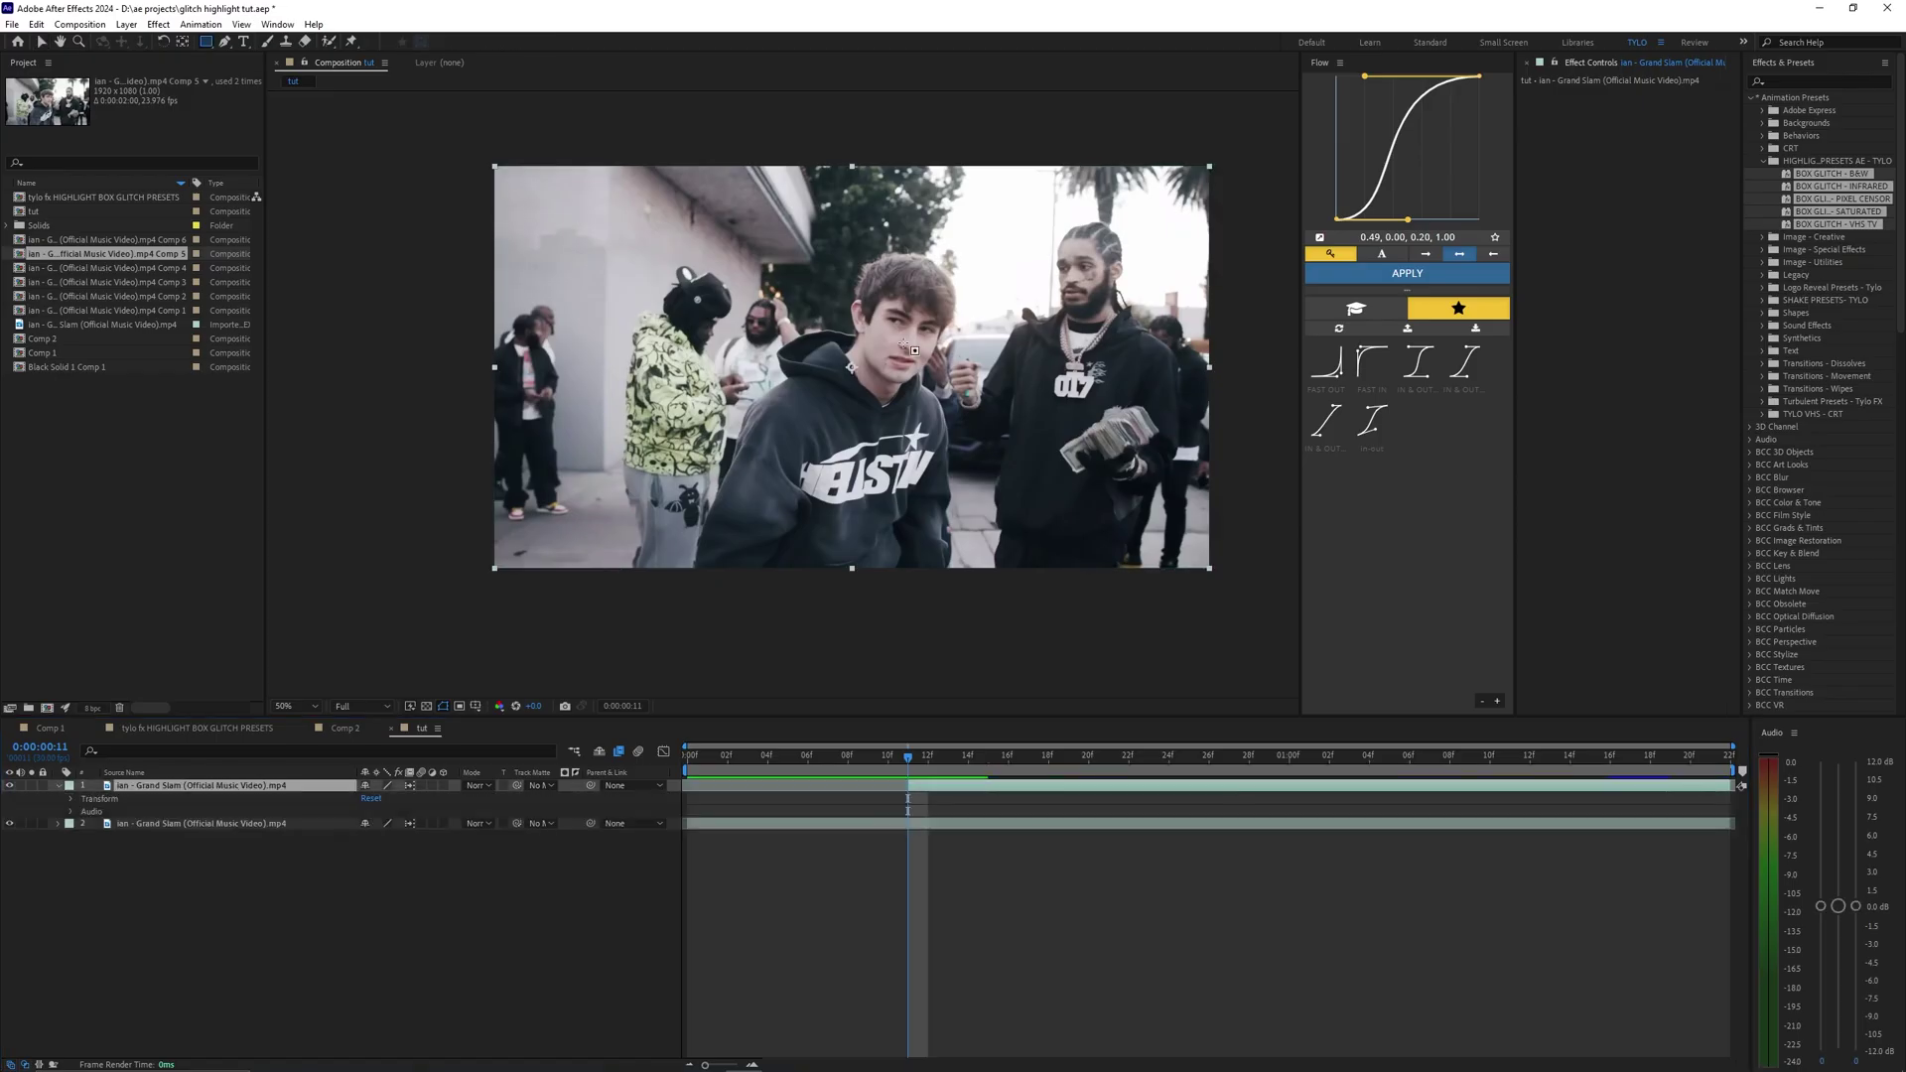
drag(811, 245, 995, 404)
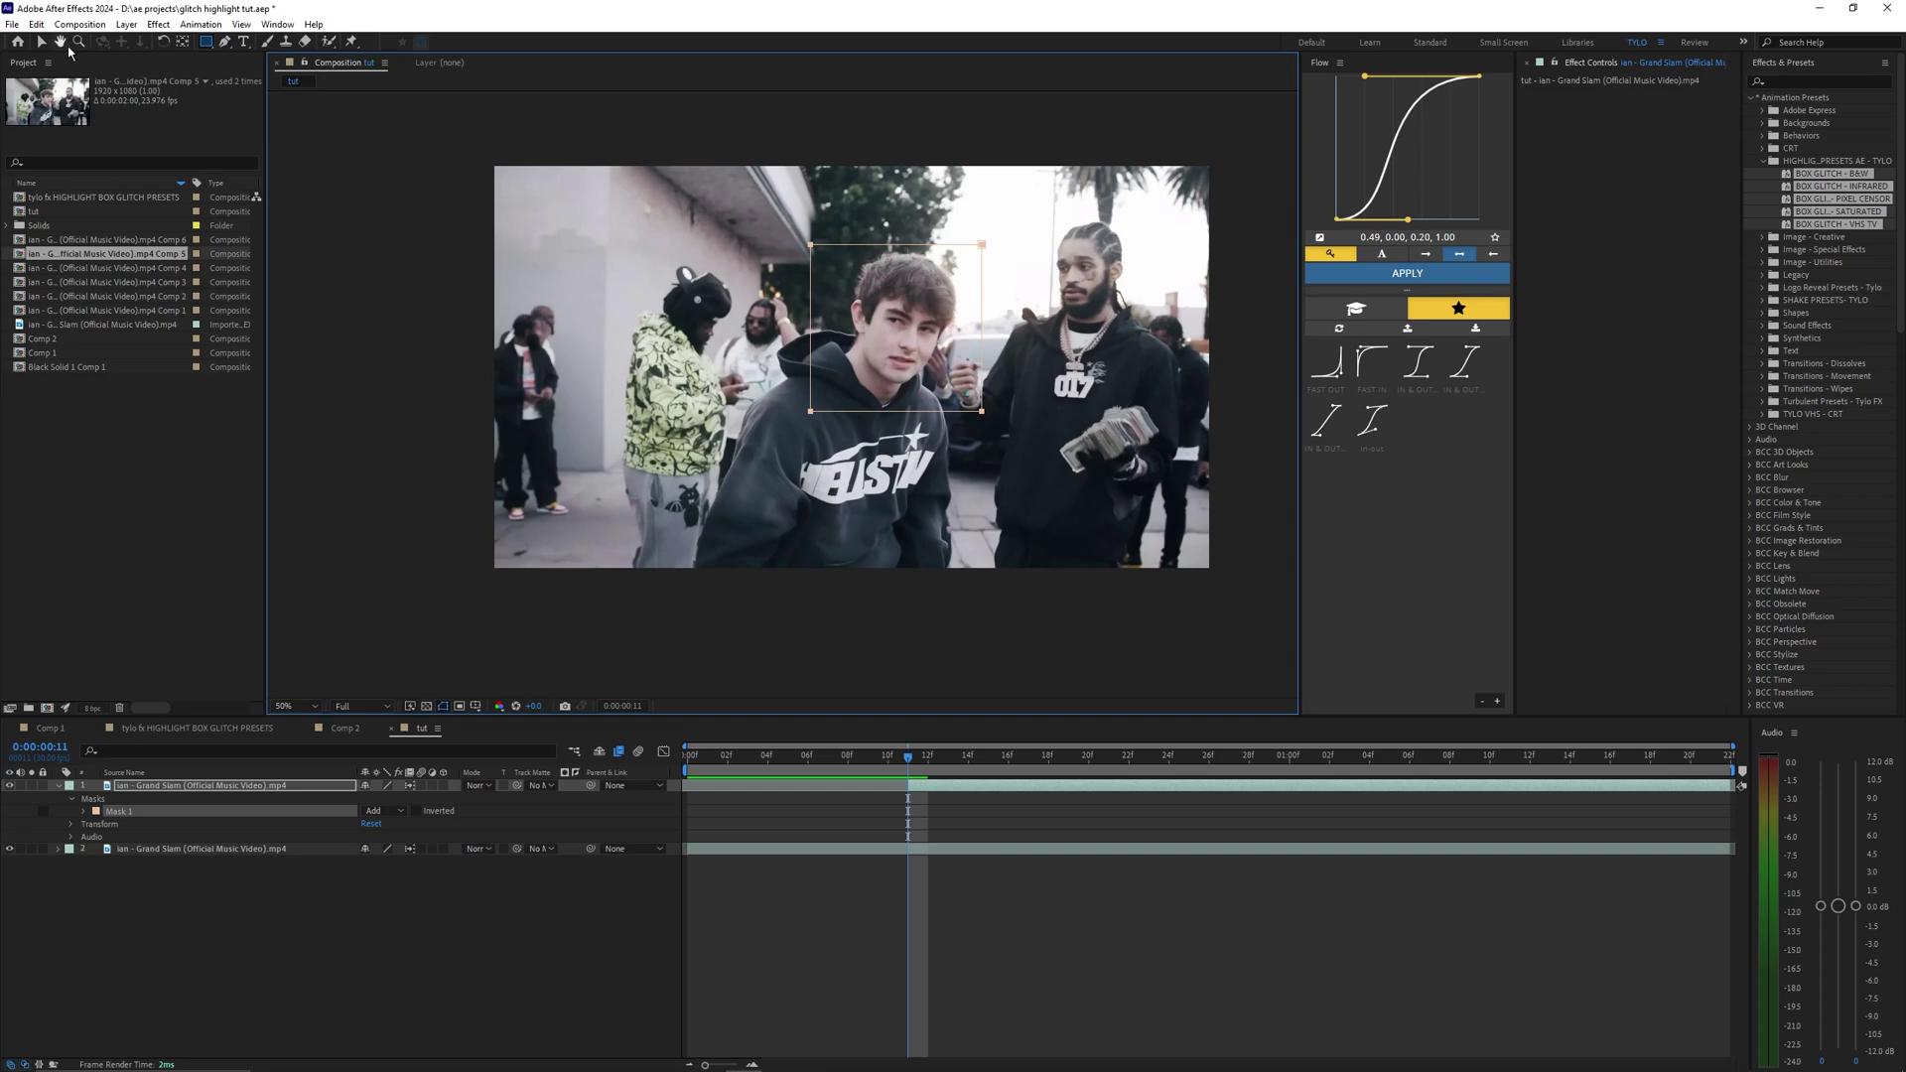
Scale the masked head cutout up to about 158% and place it over the upper-left part of the footage
click(42, 41)
key(s)
drag(384, 798, 441, 766)
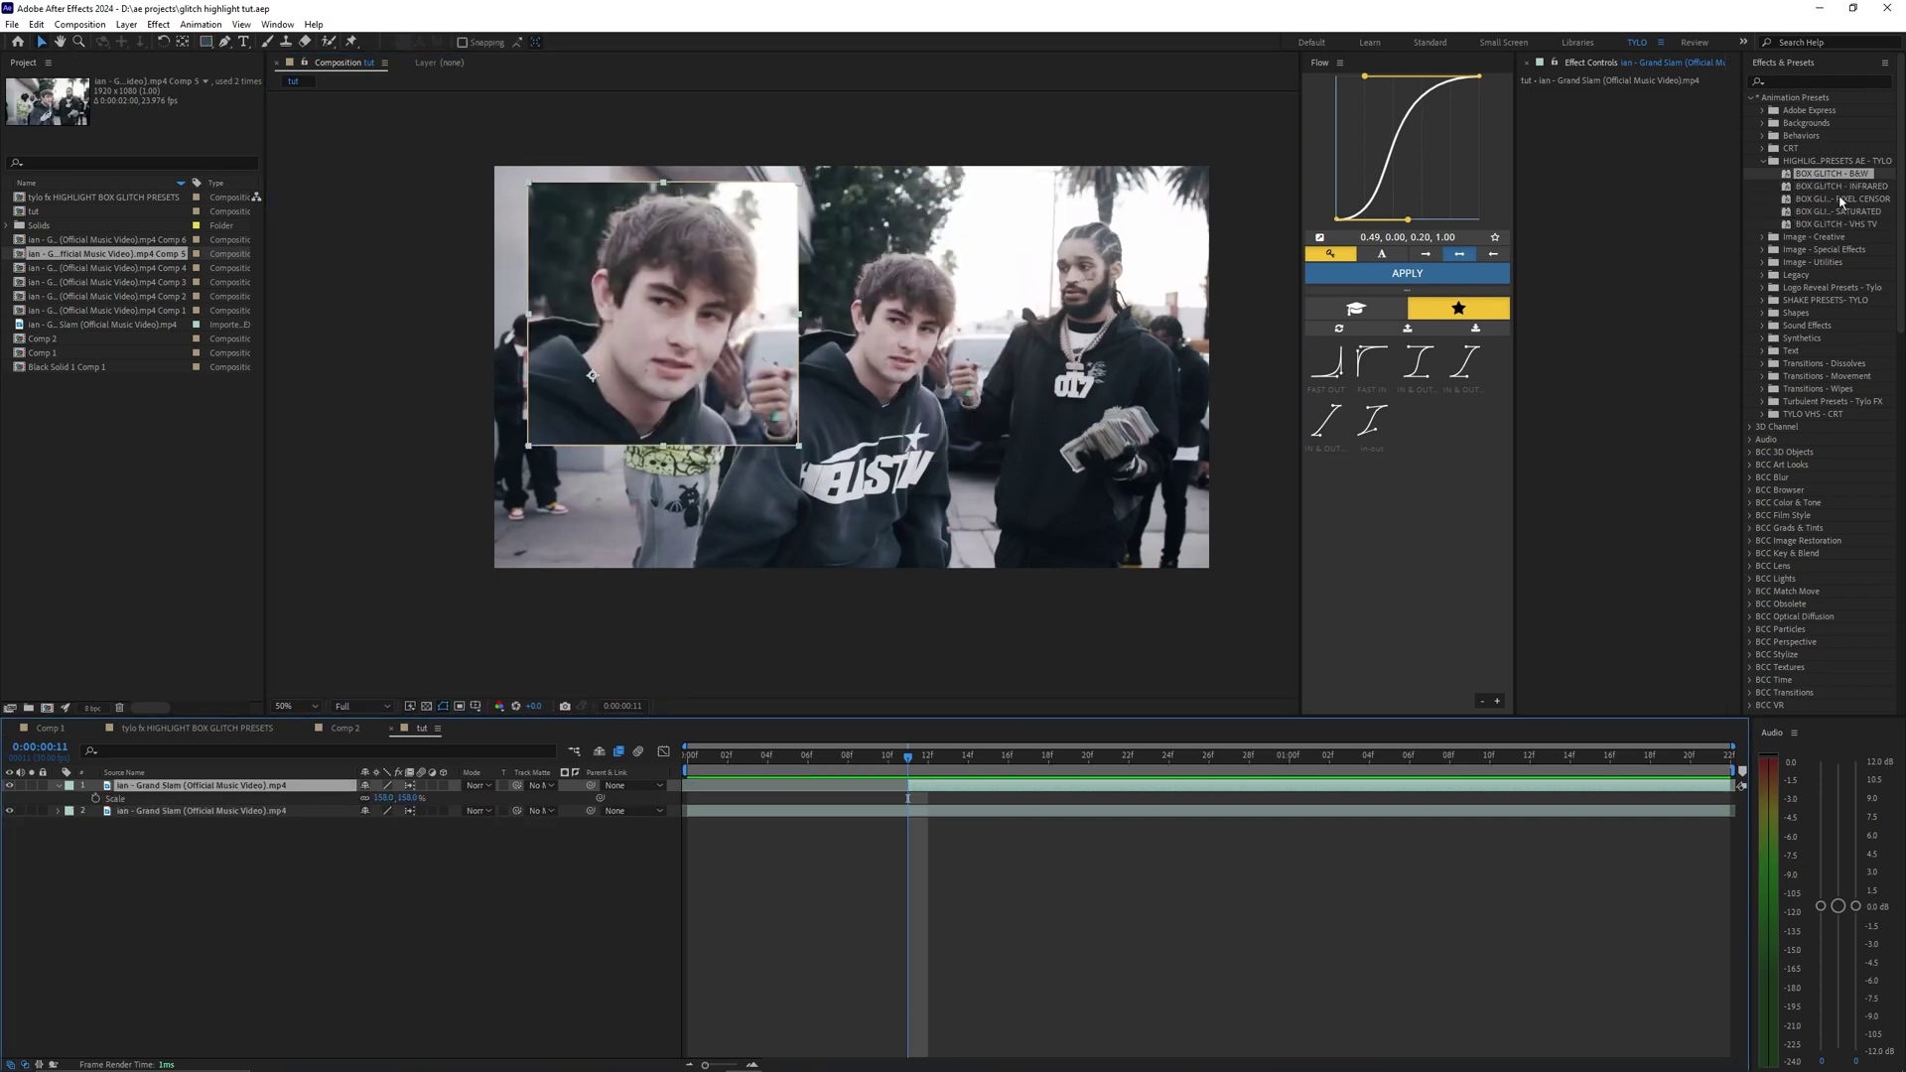
Try the BOX GLITCH - B&W preset on the enlarged head cutout with a preview, and undo it
drag(1829, 173, 1782, 169)
drag(1626, 151, 1628, 159)
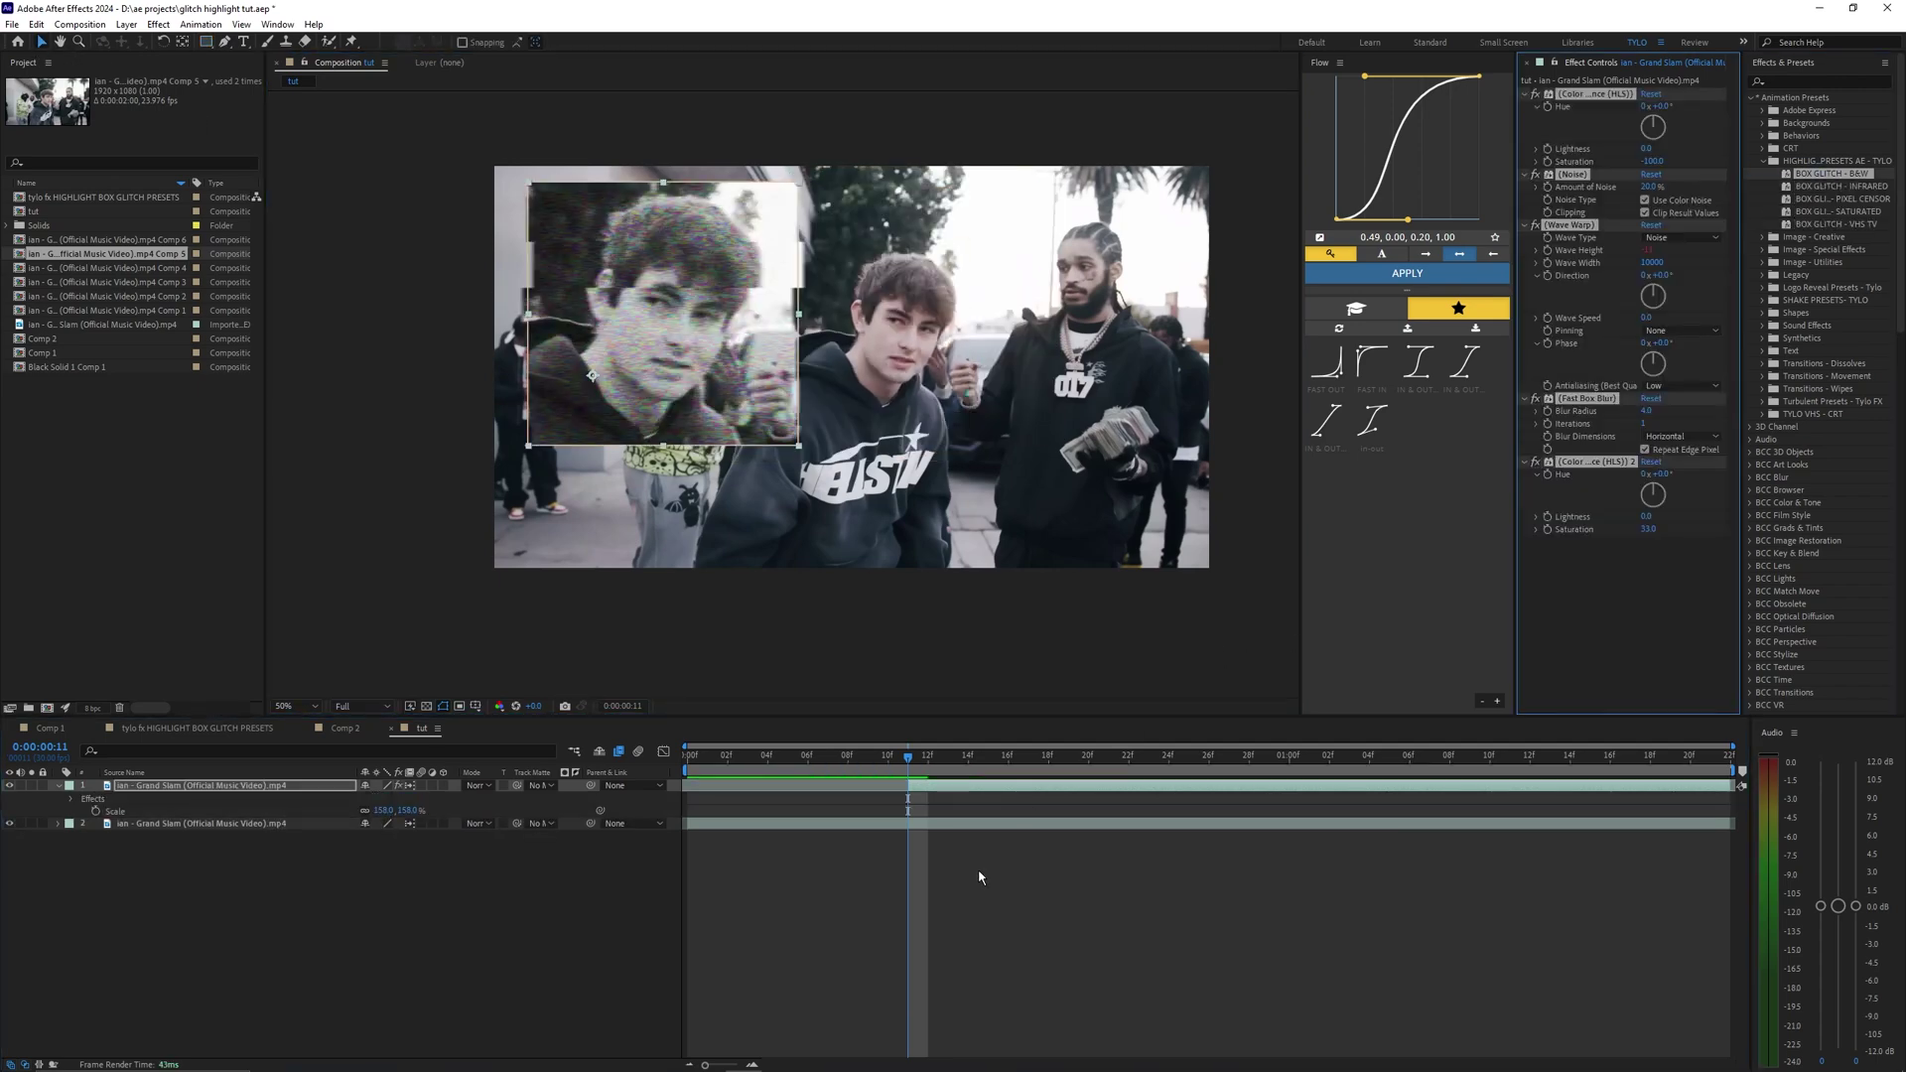
click(871, 762)
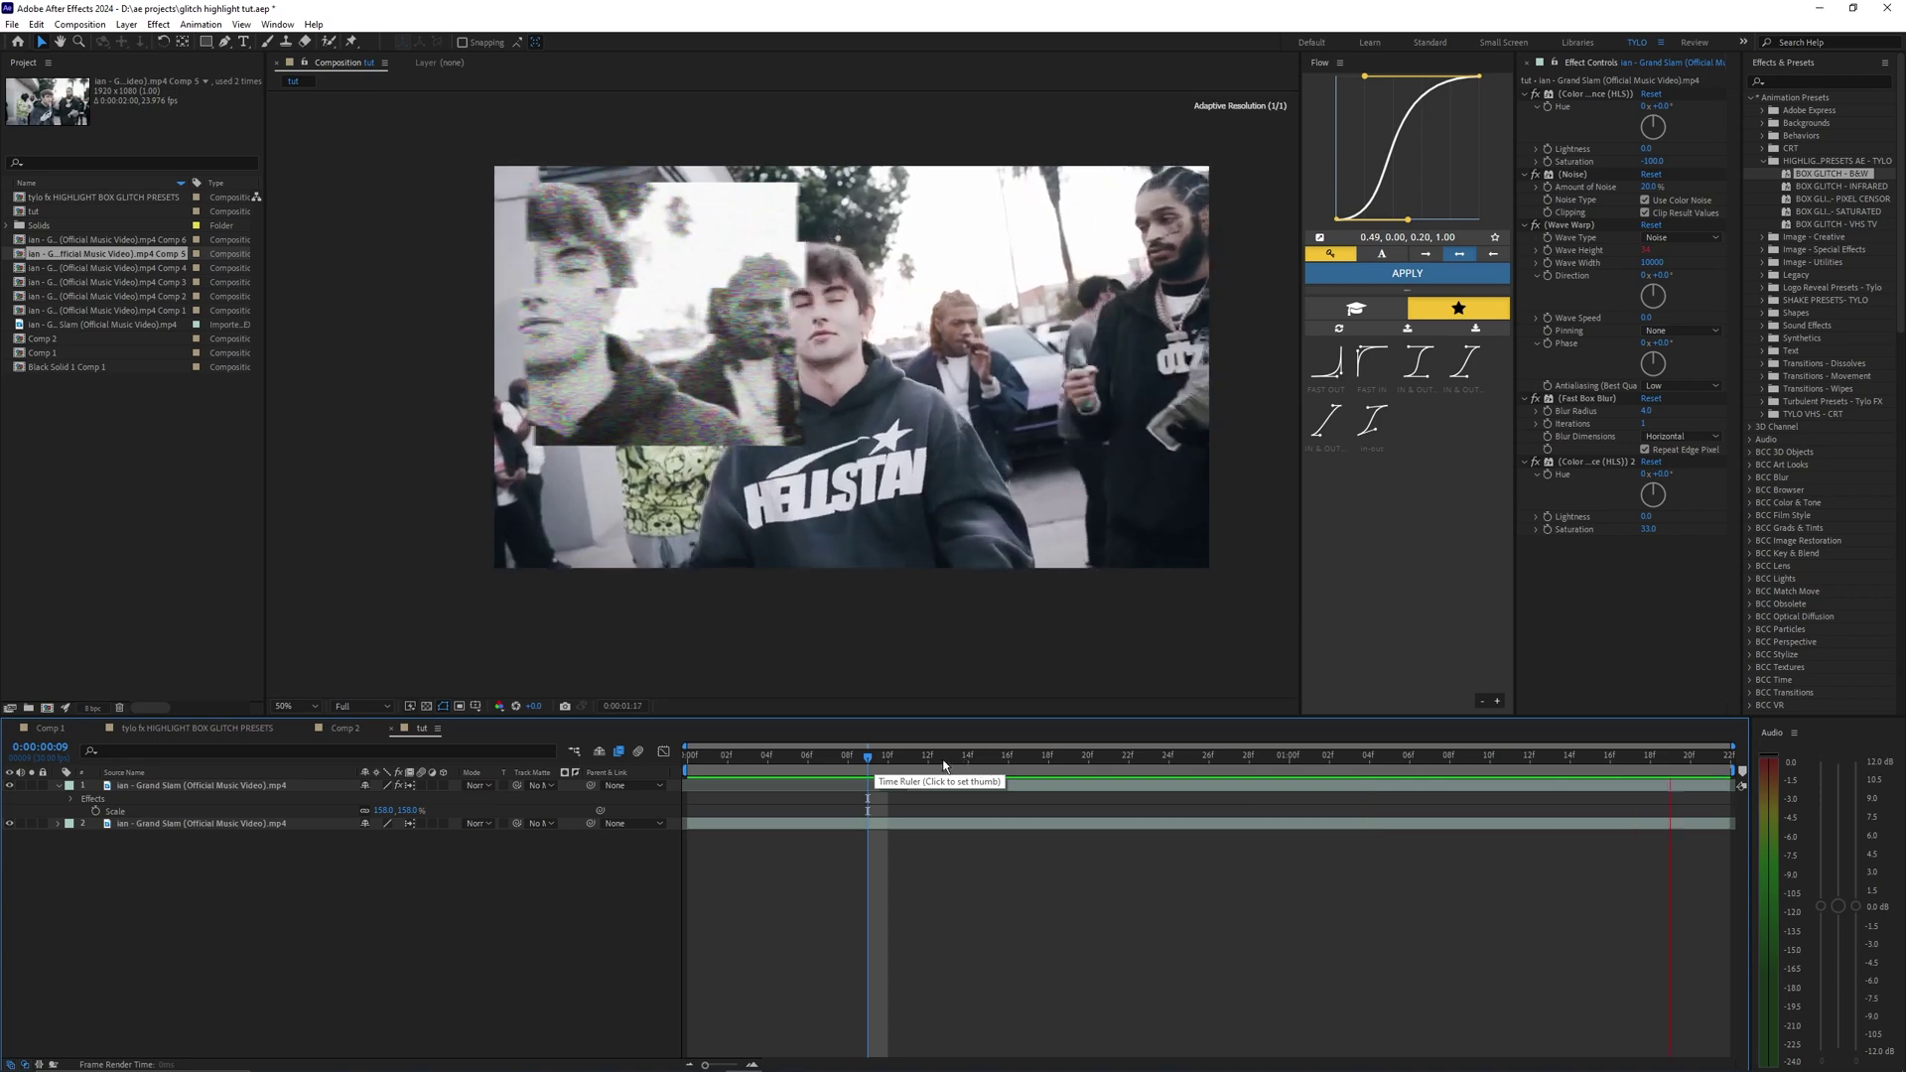
key(ctrl+z)
Apply the BOX GLITCH - INFRARED preset to the enlarged head cutout and preview it
click(1812, 186)
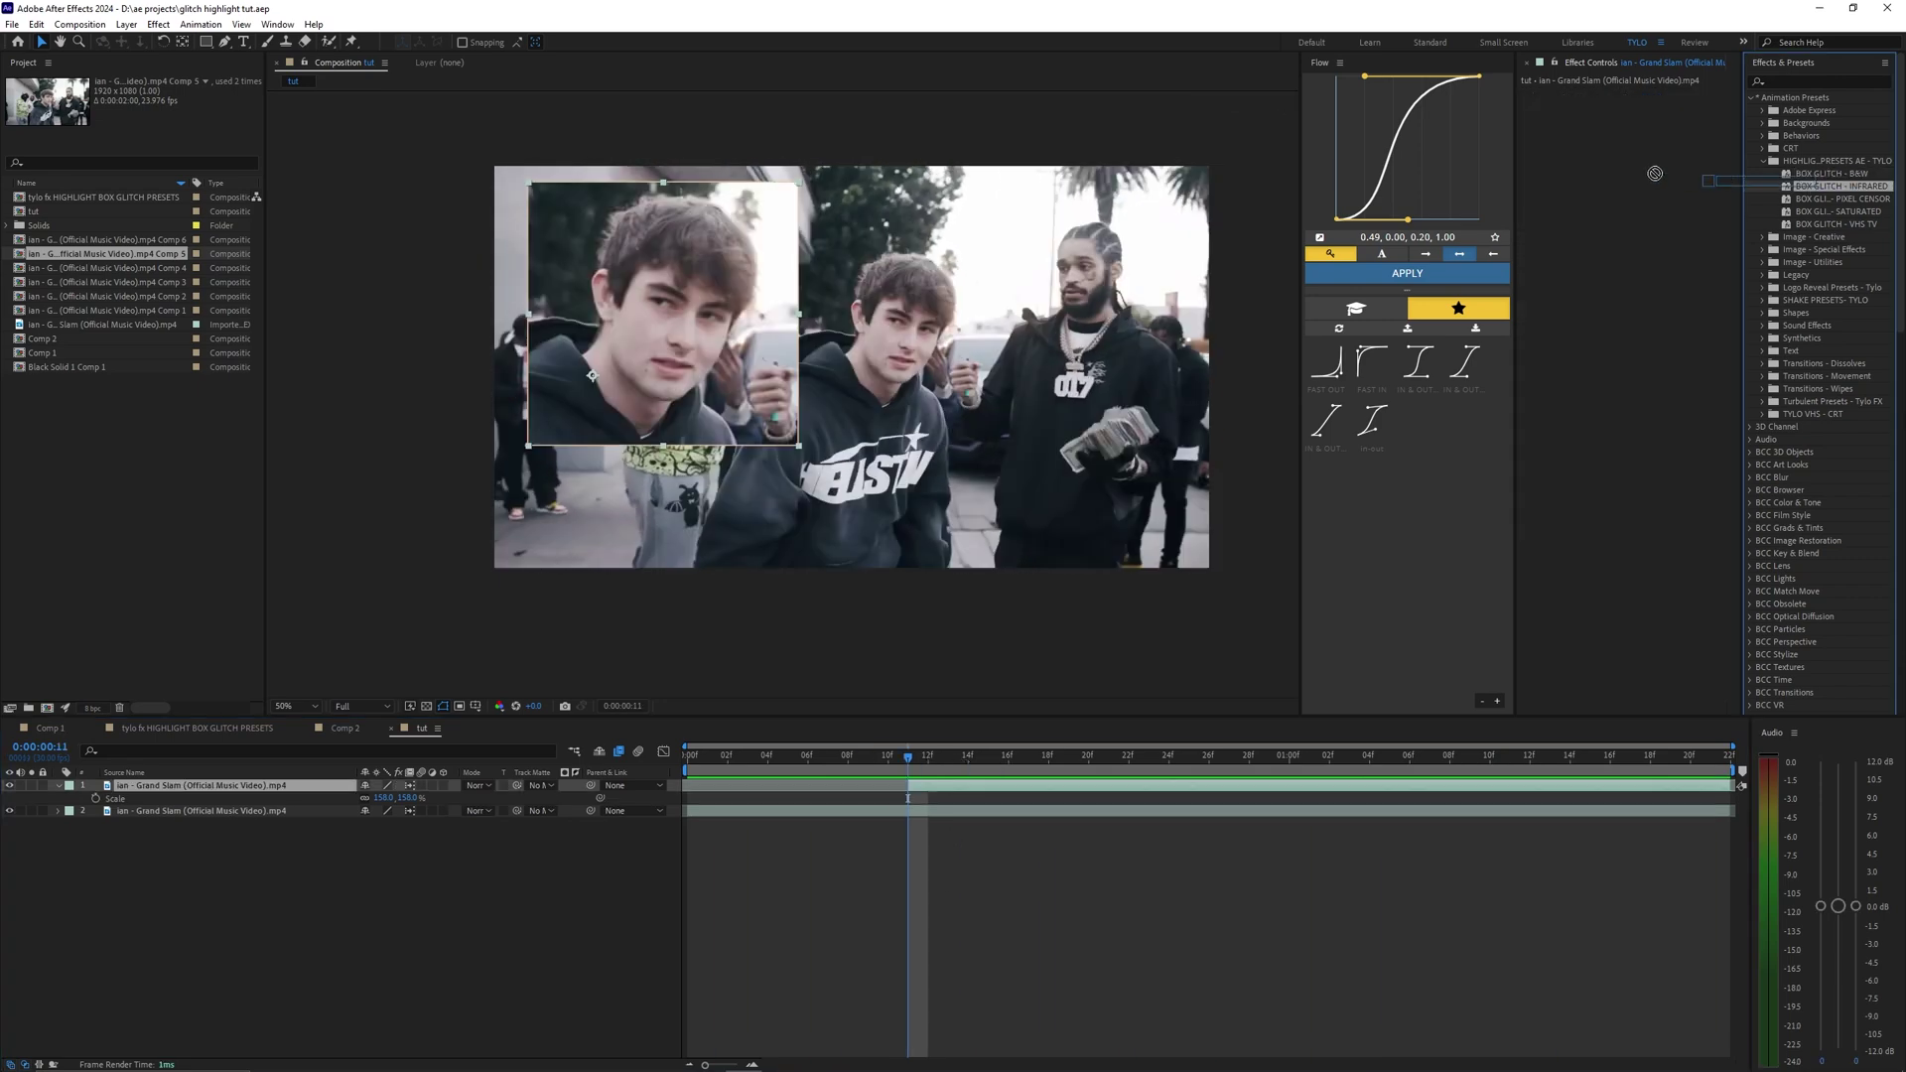
drag(1610, 199, 1612, 201)
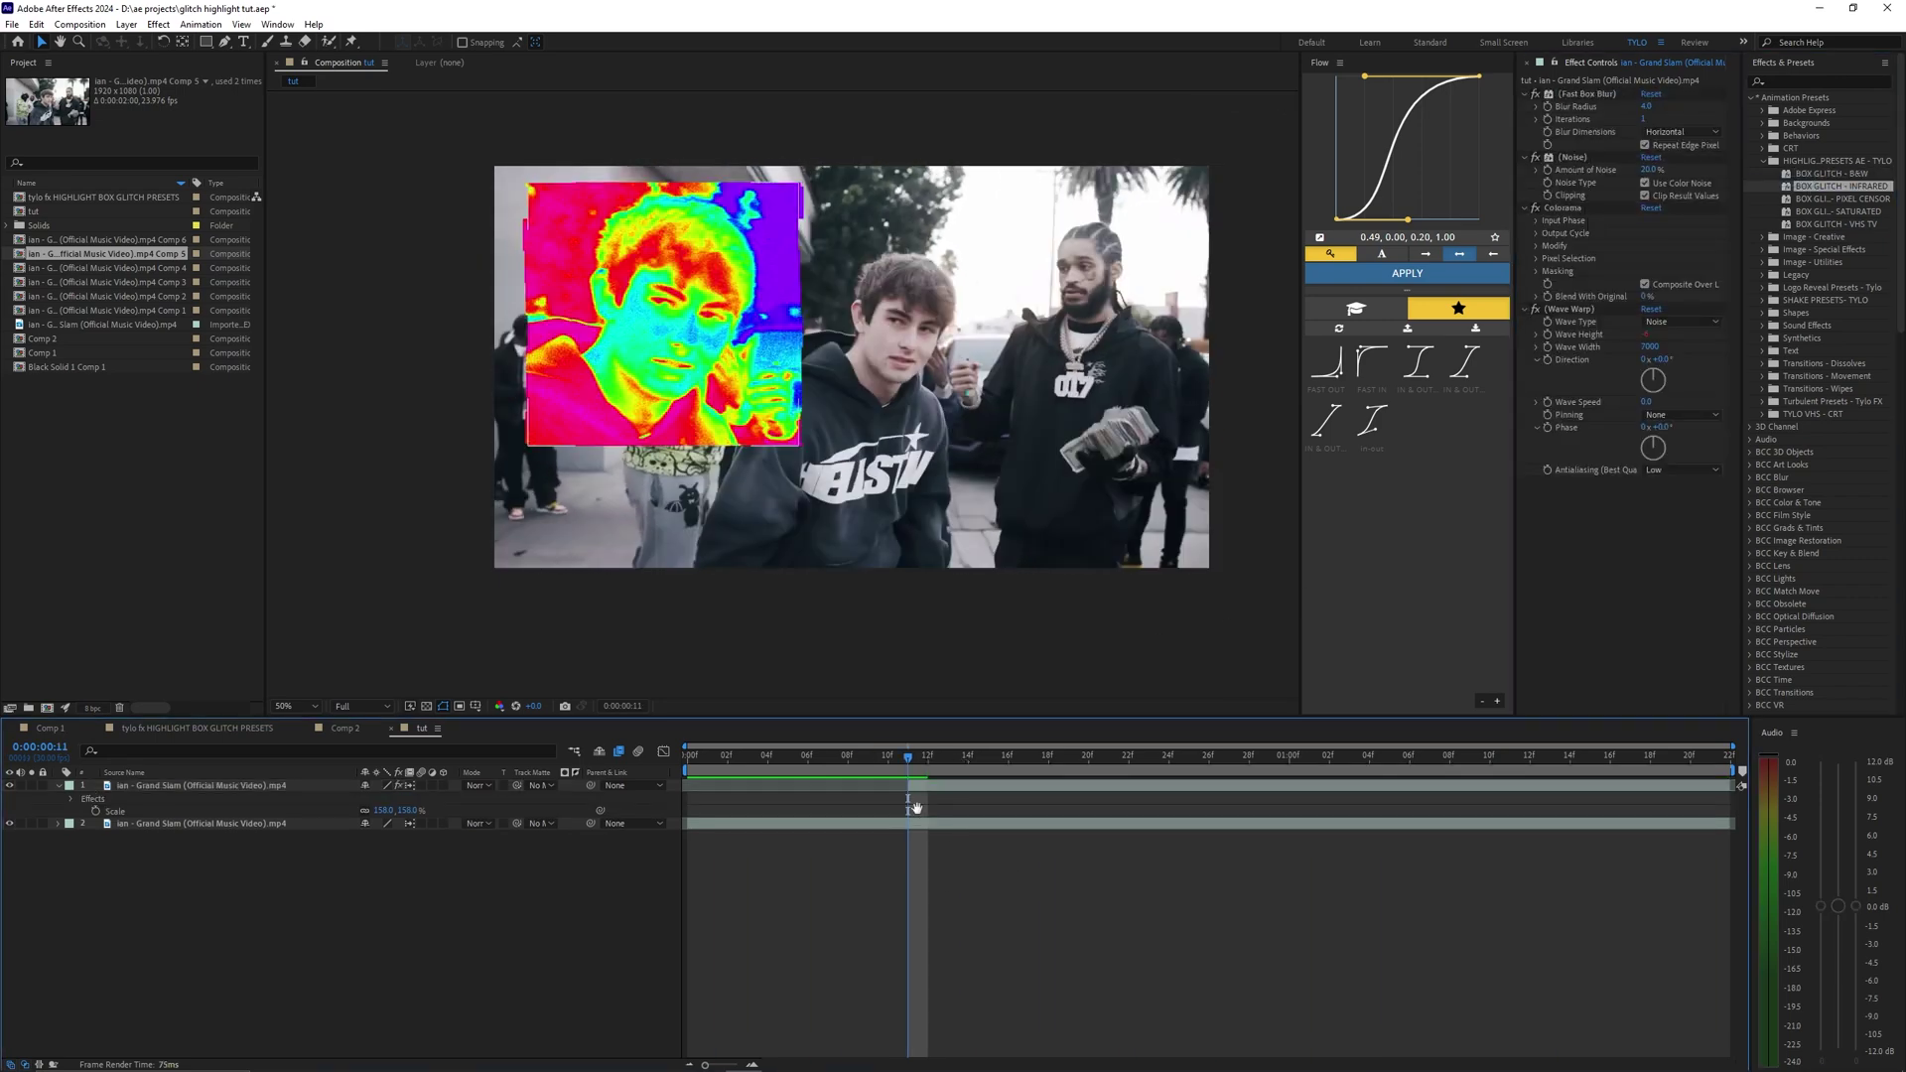
key(space)
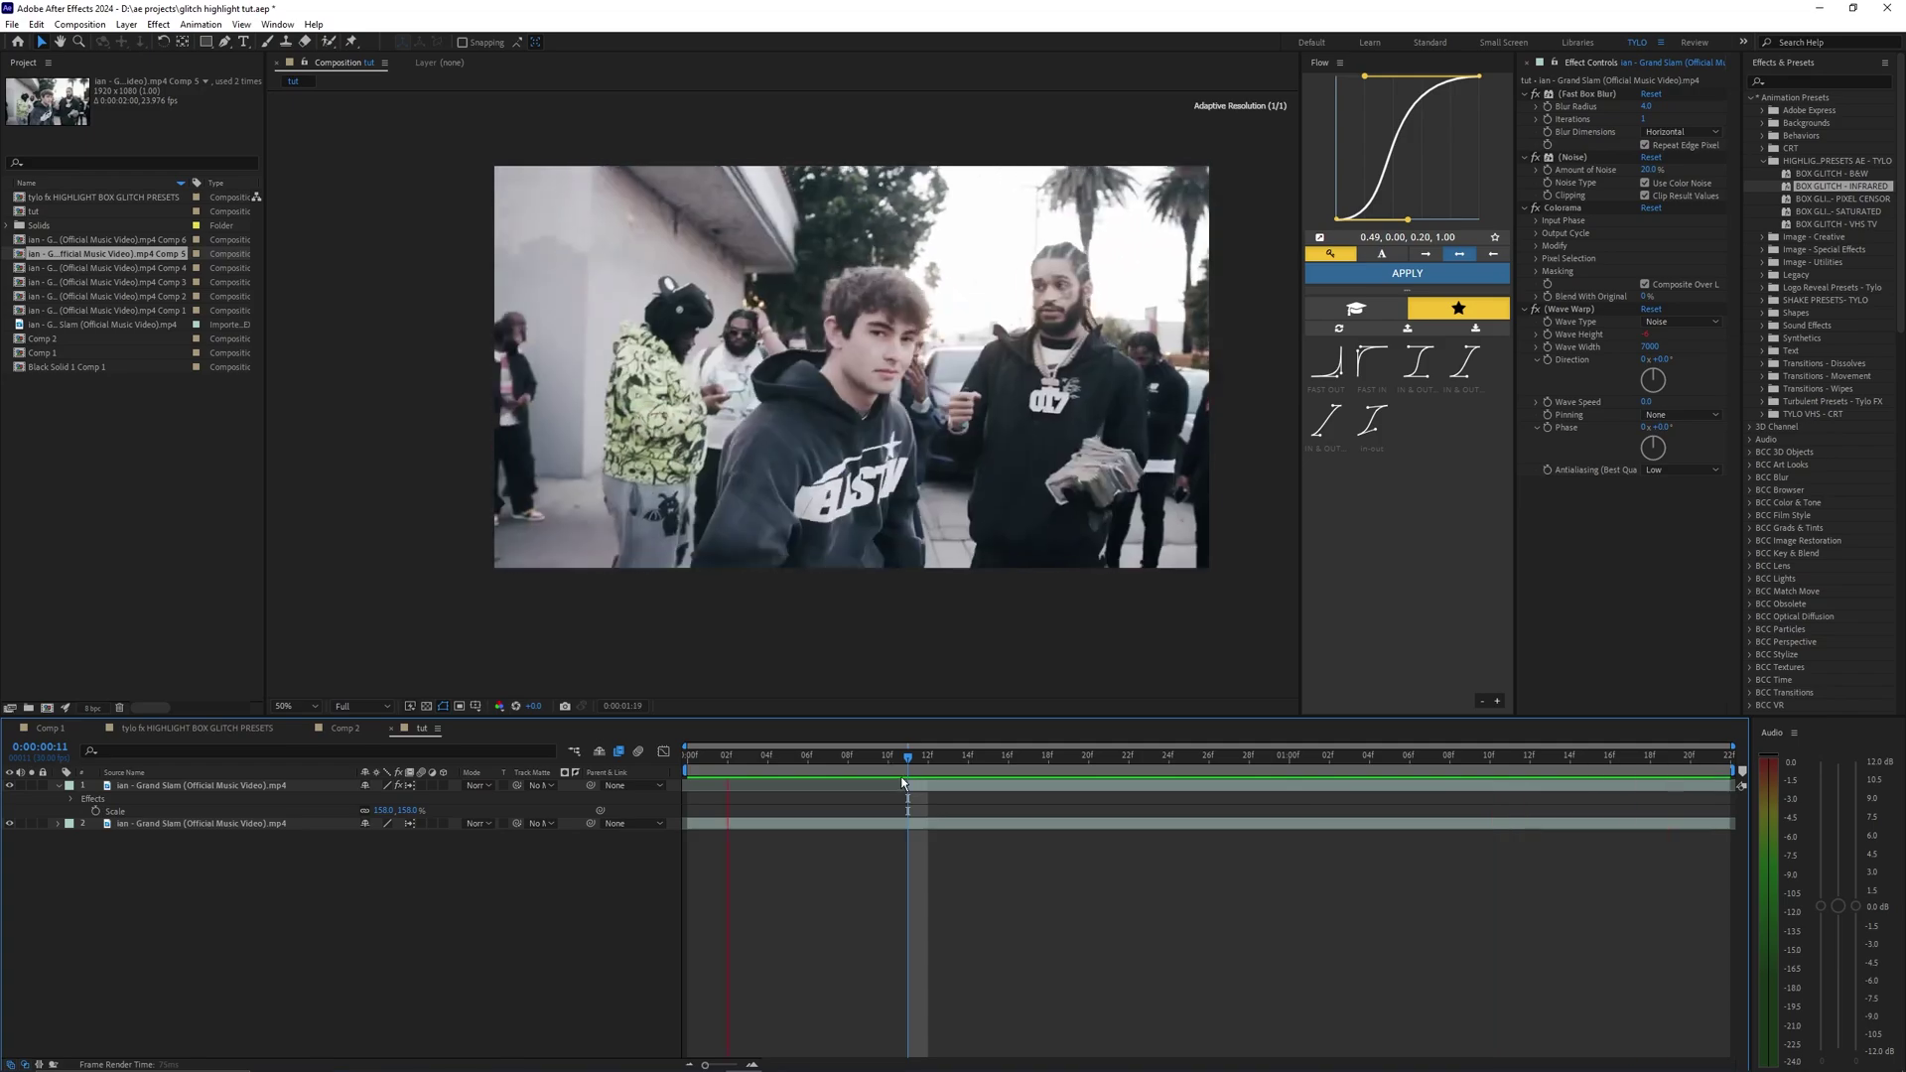
key(space)
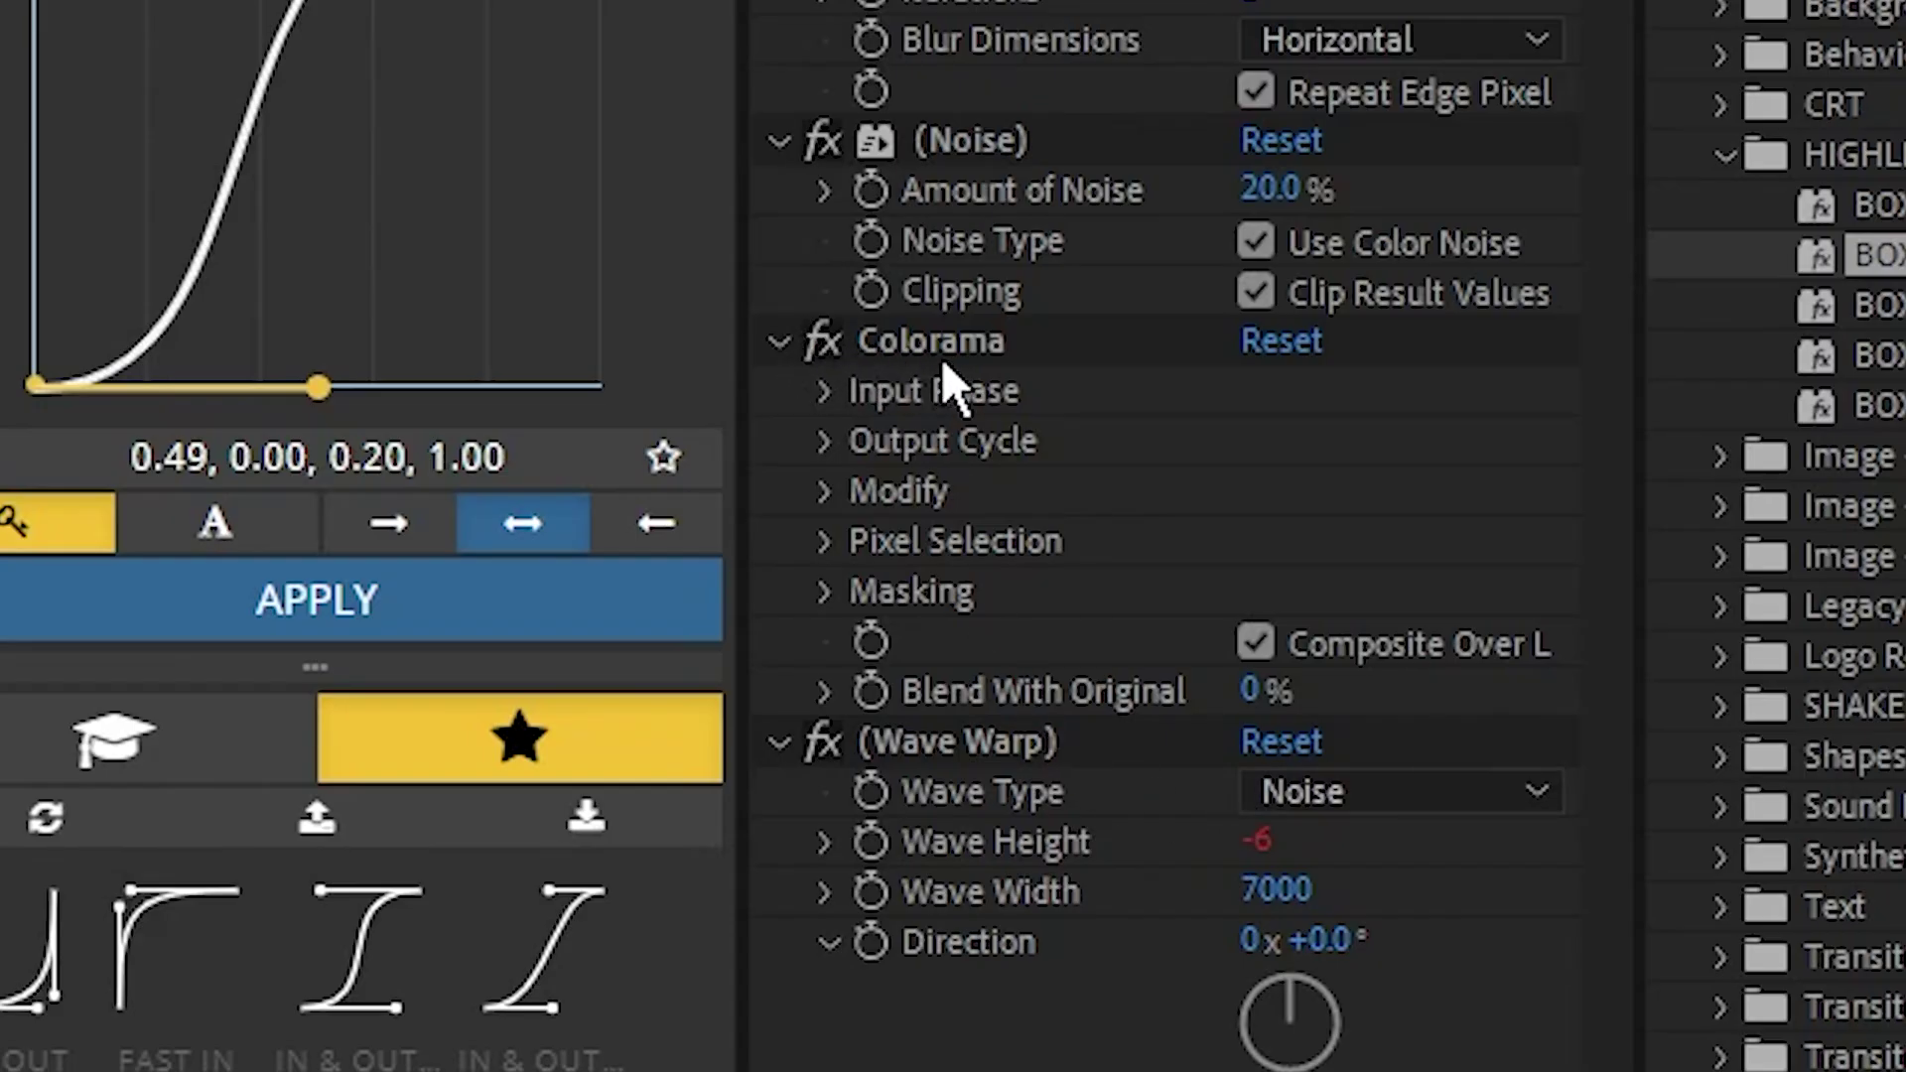
Set the Phase Shift in Colorama's Input Phase to -1x-75.0° and check the infrared colors on the footage
click(938, 353)
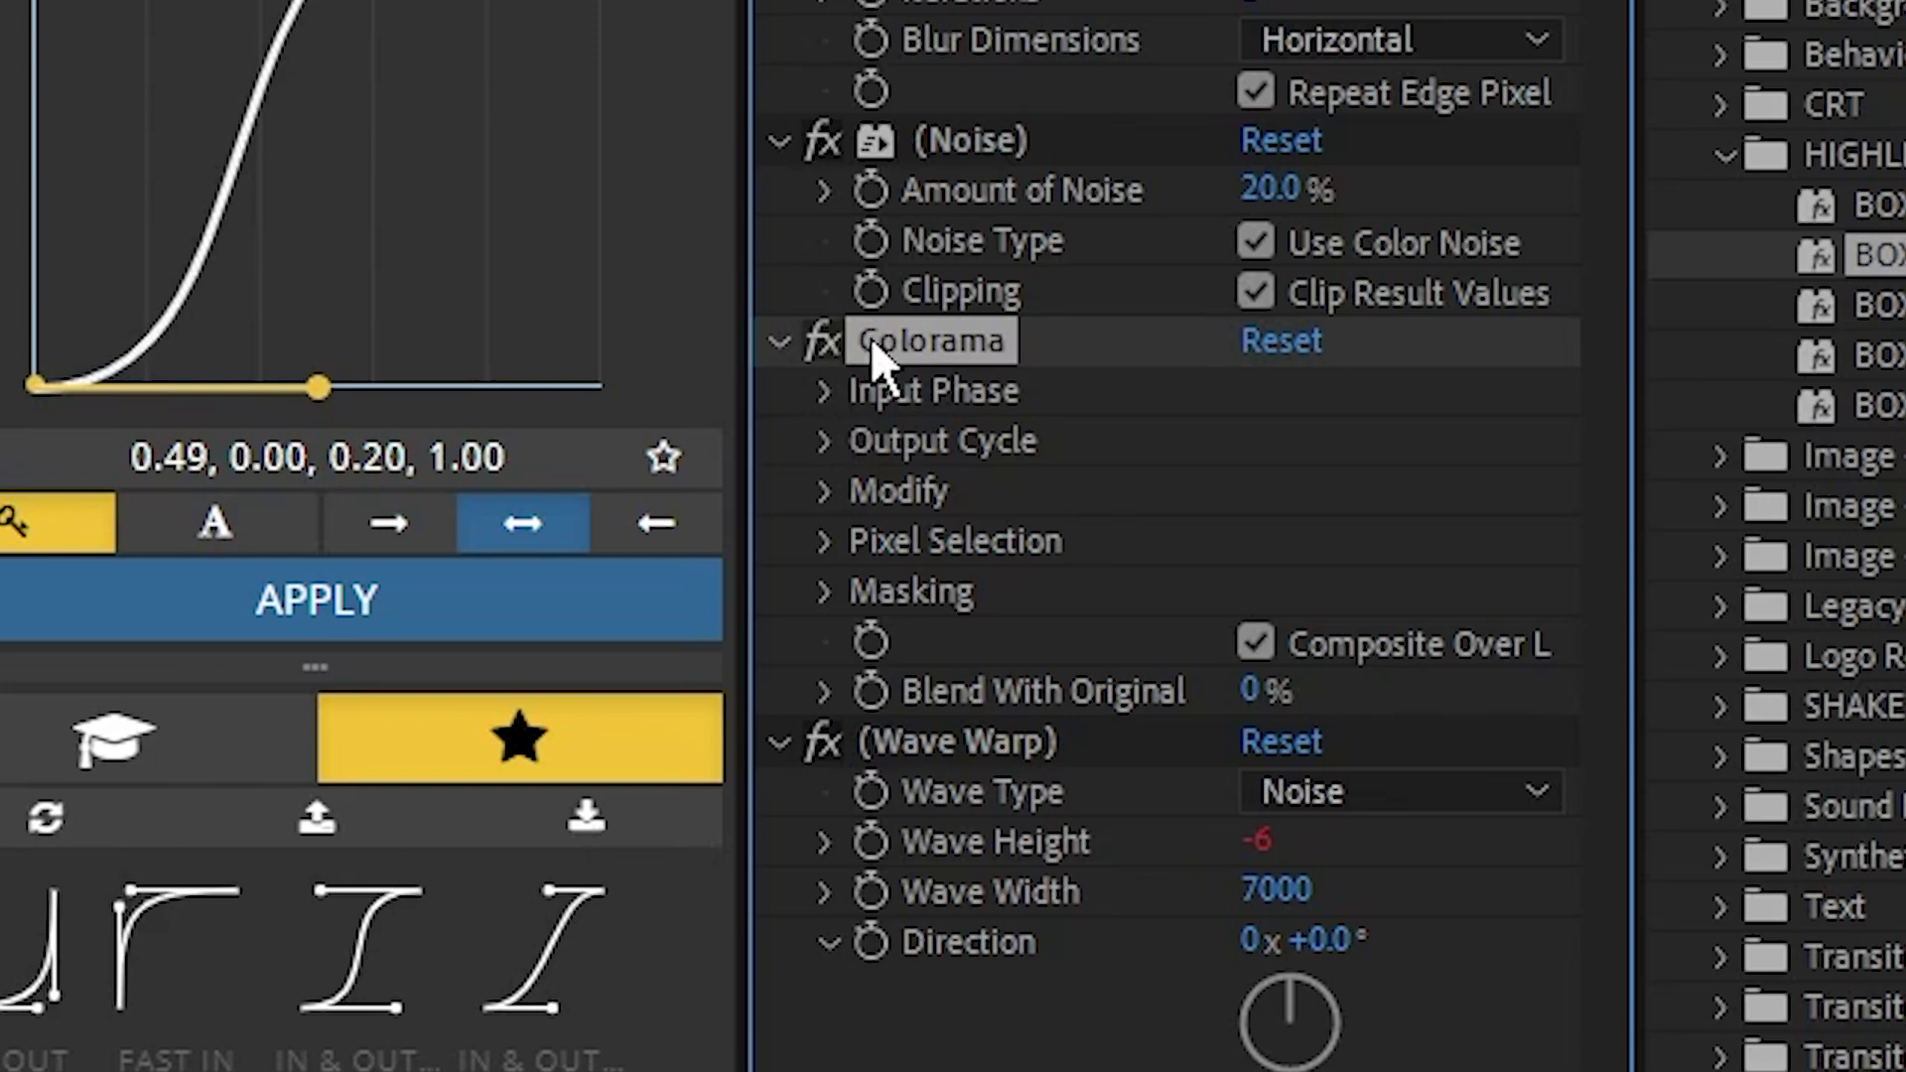
click(824, 391)
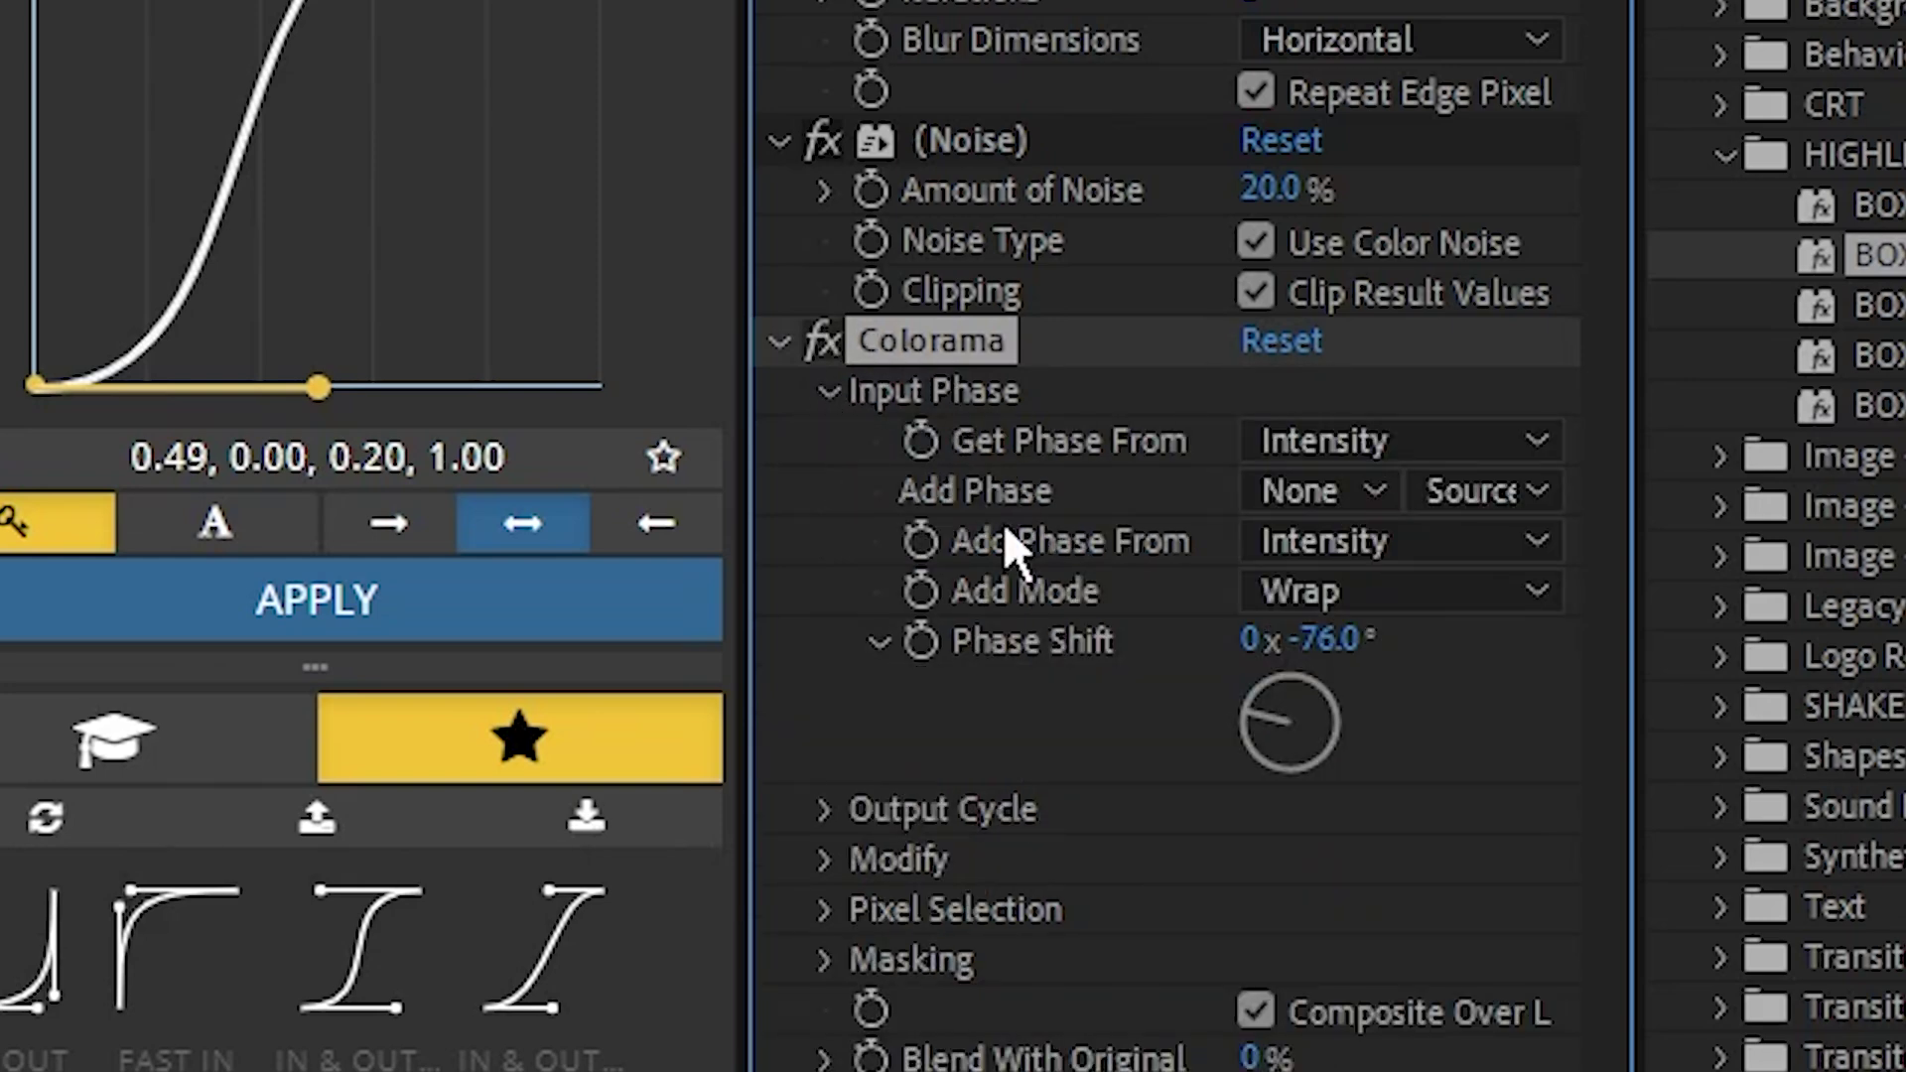
drag(1335, 635, 1191, 638)
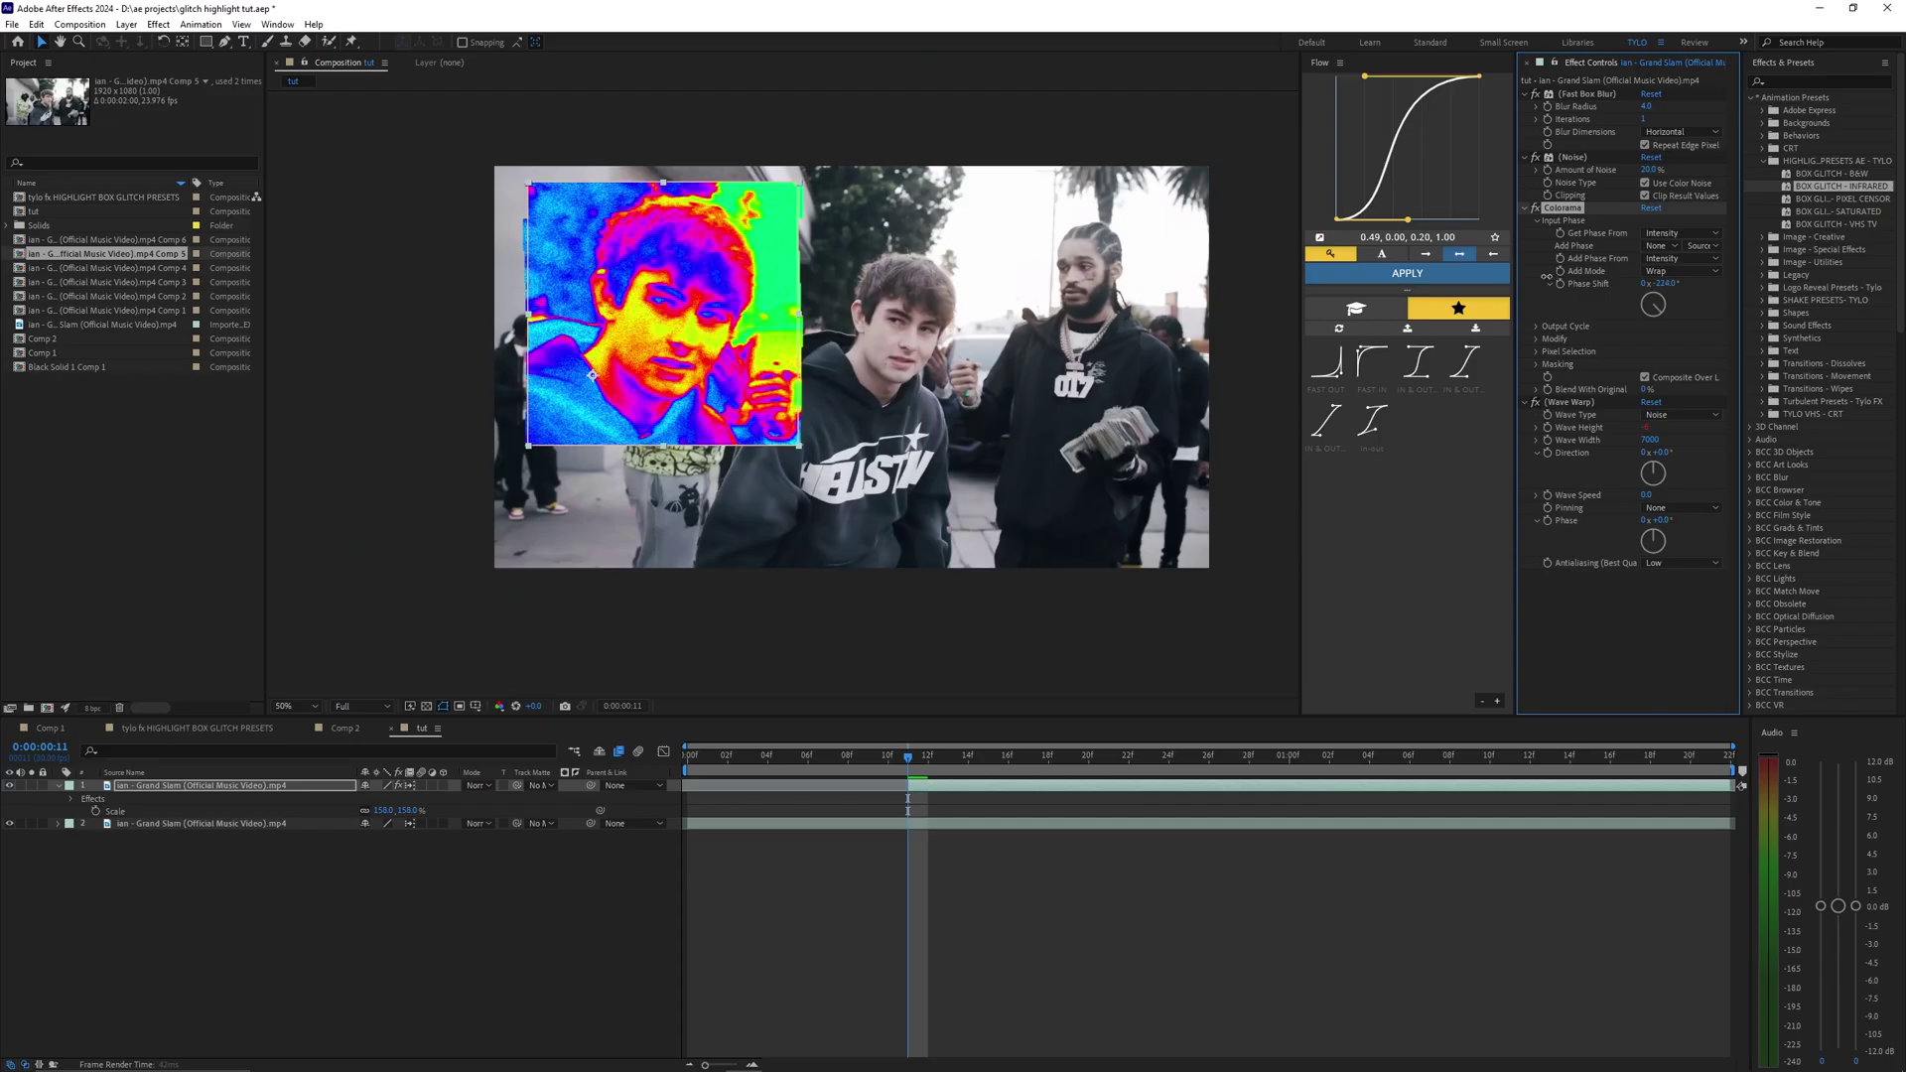
drag(1547, 277, 1337, 283)
click(1003, 854)
click(884, 761)
click(946, 774)
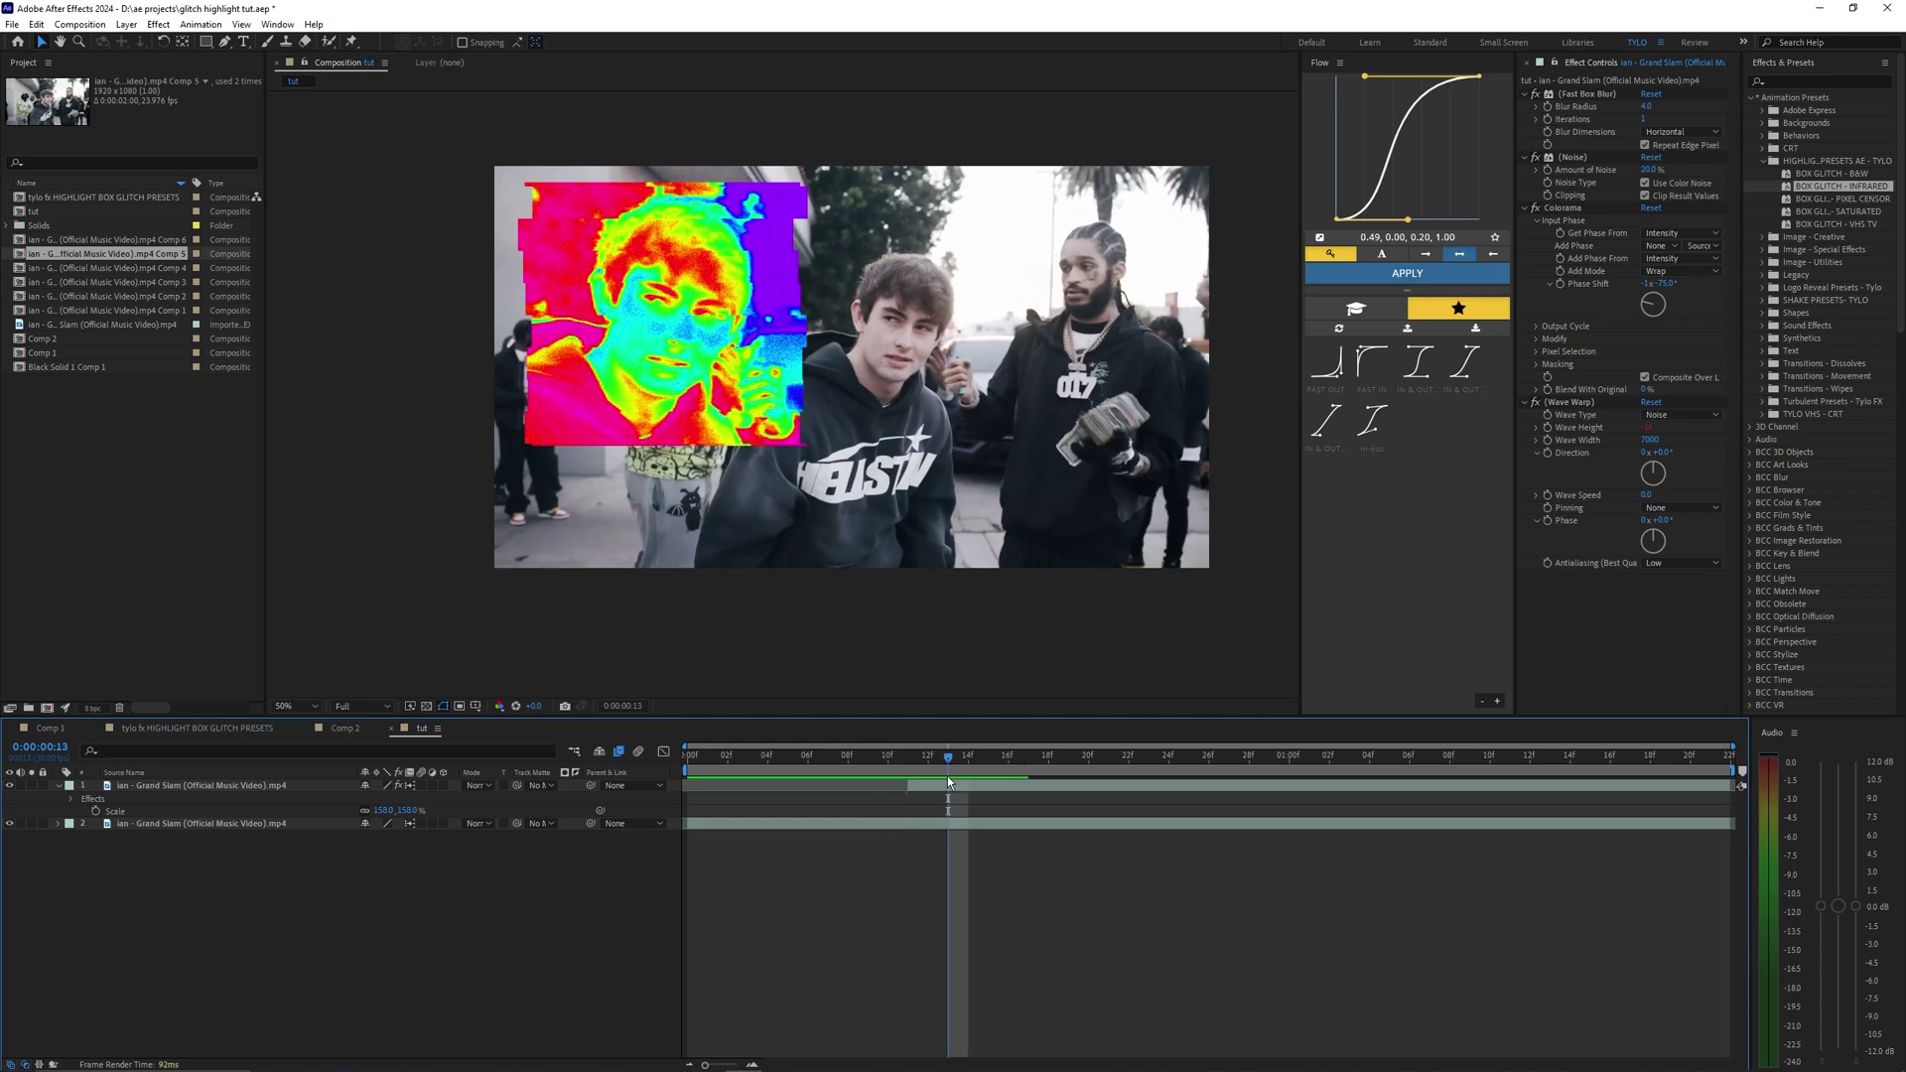
click(906, 758)
Remove all of the infrared preset's effects from the head cutout layer
click(921, 785)
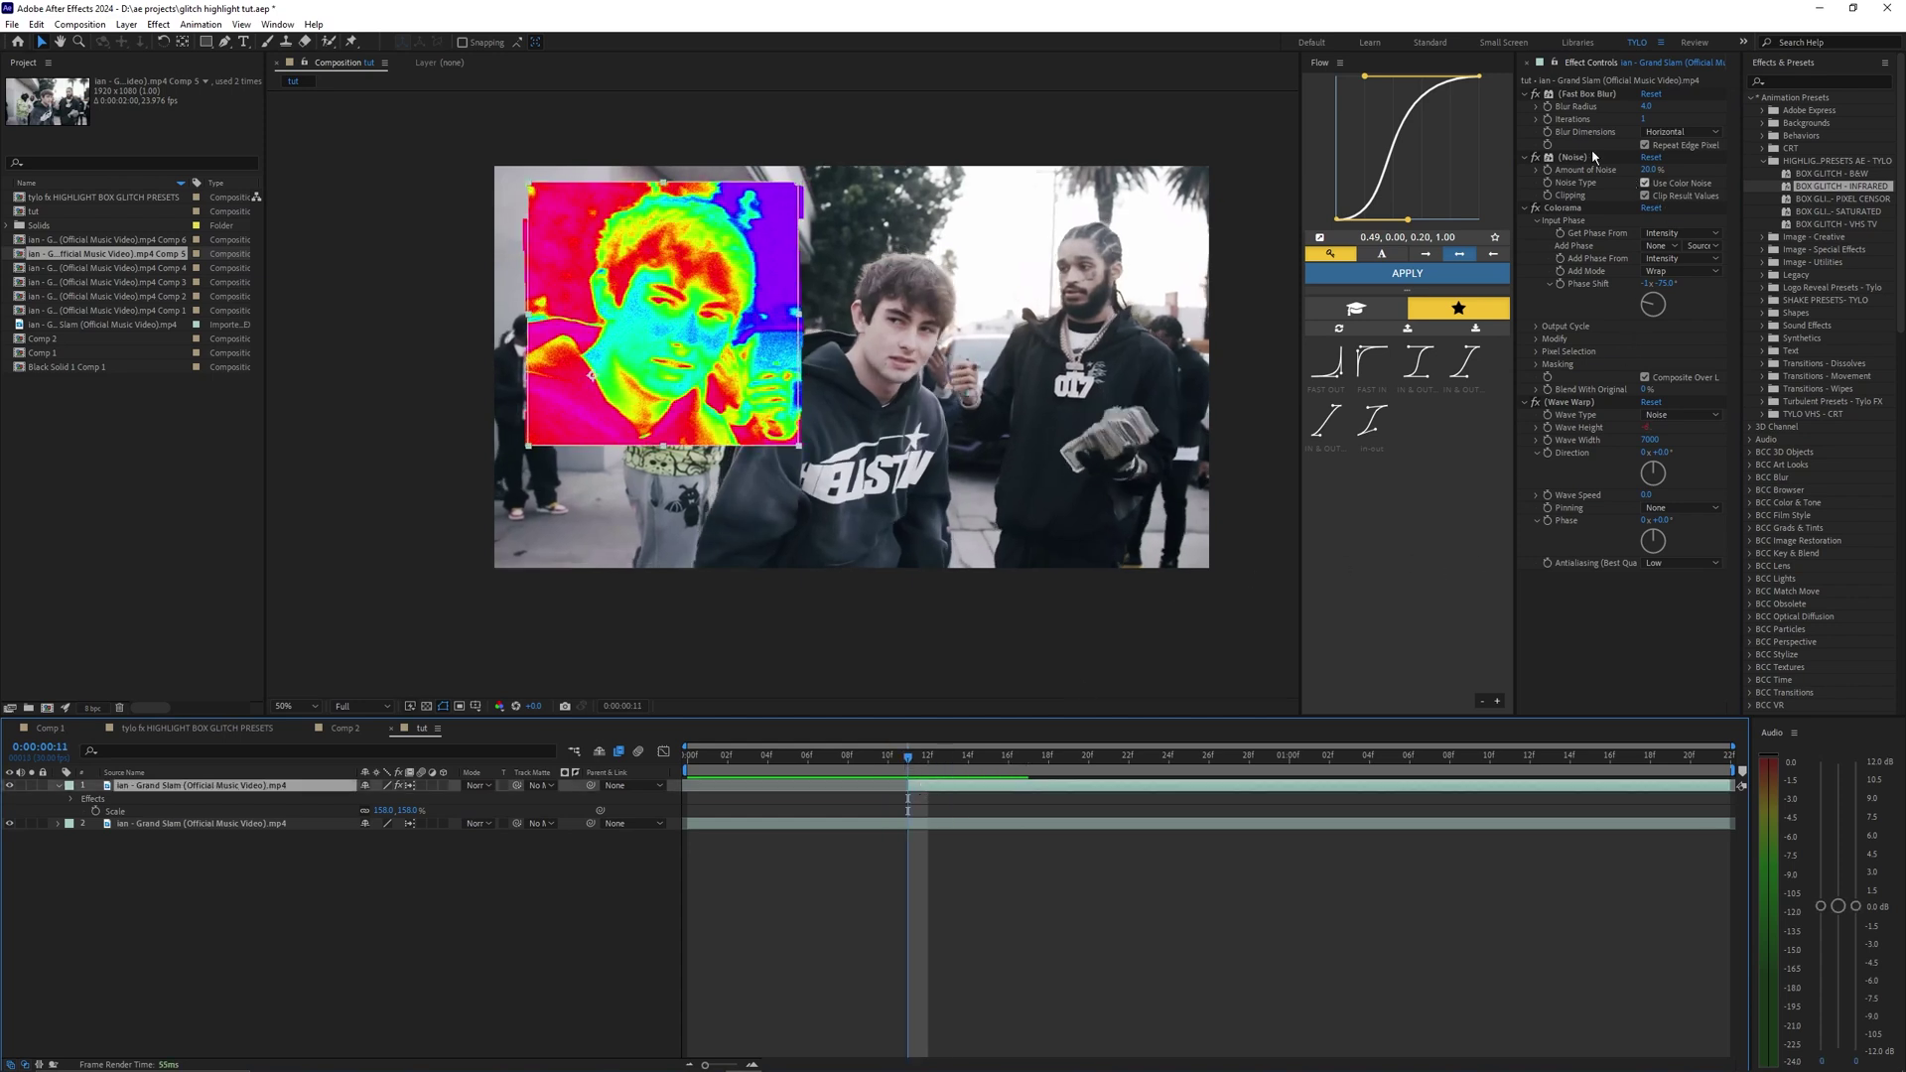
click(1576, 93)
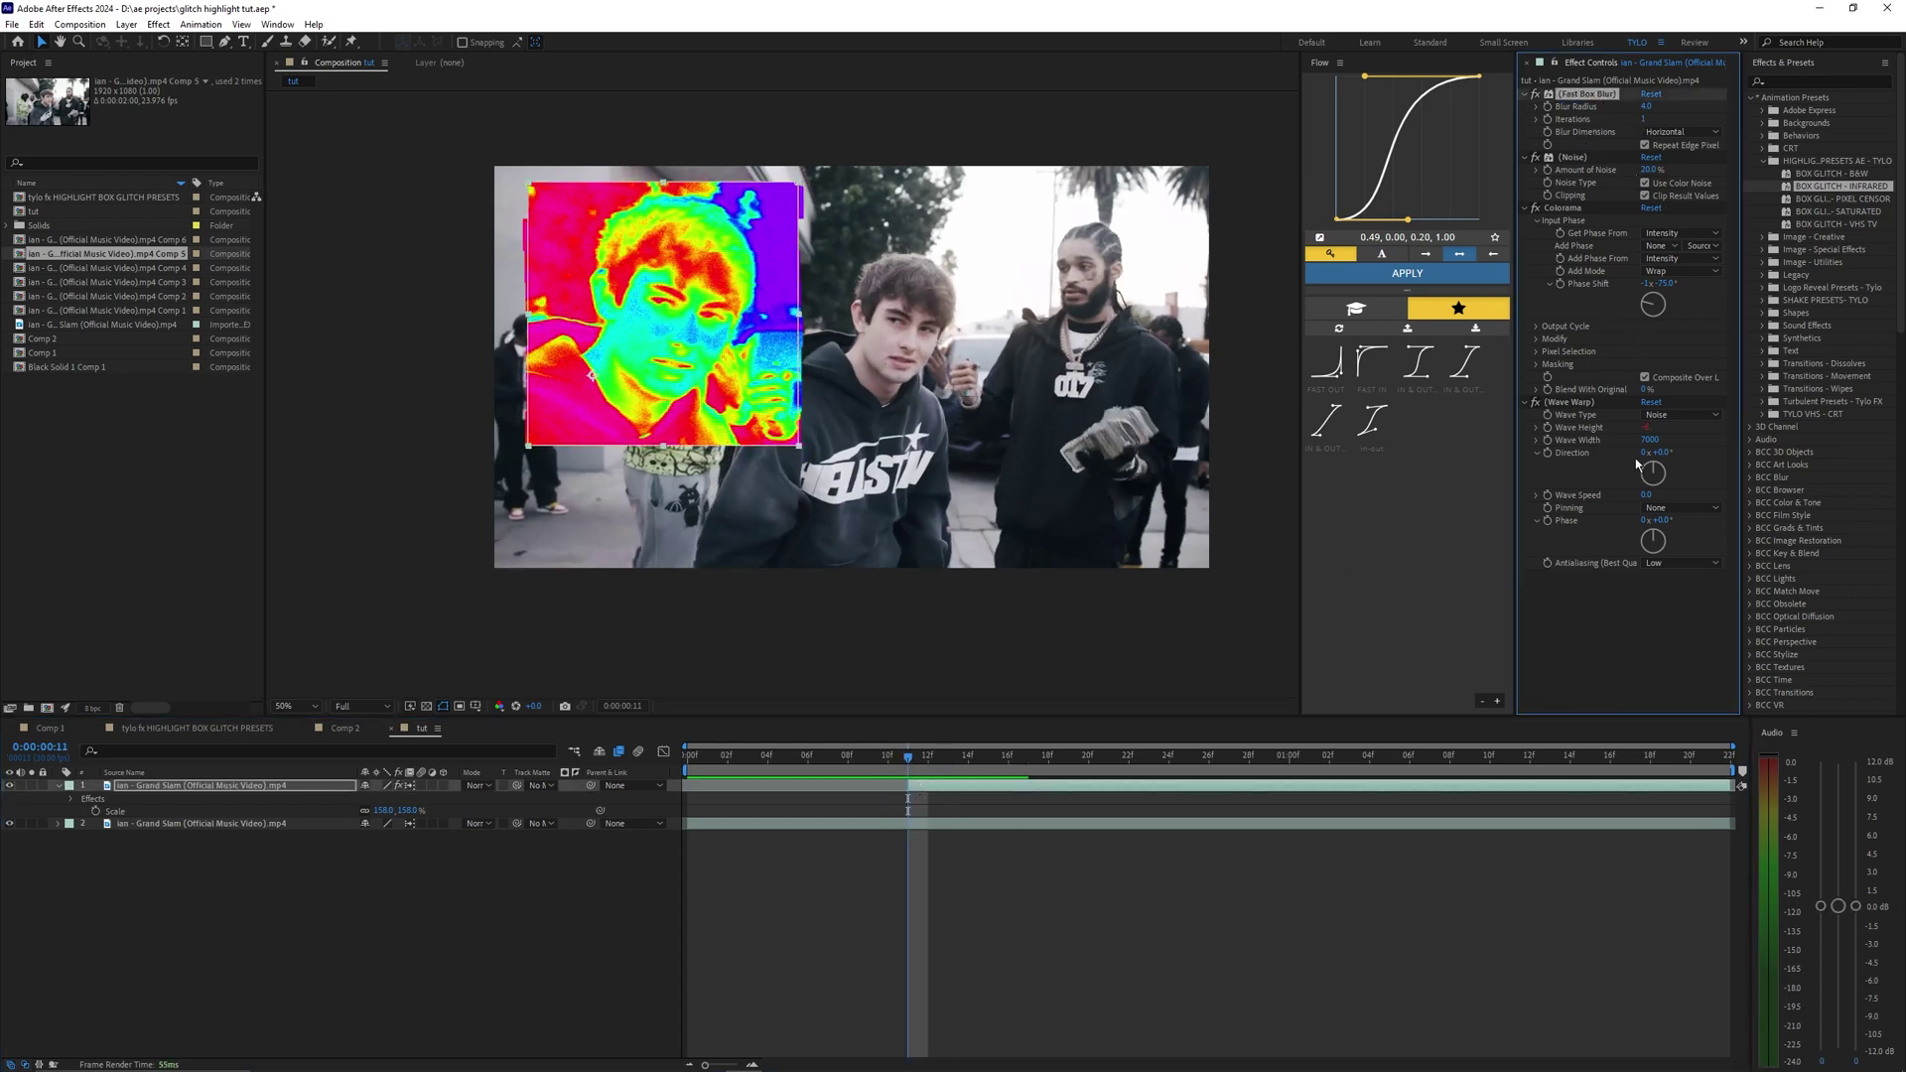
key(Delete)
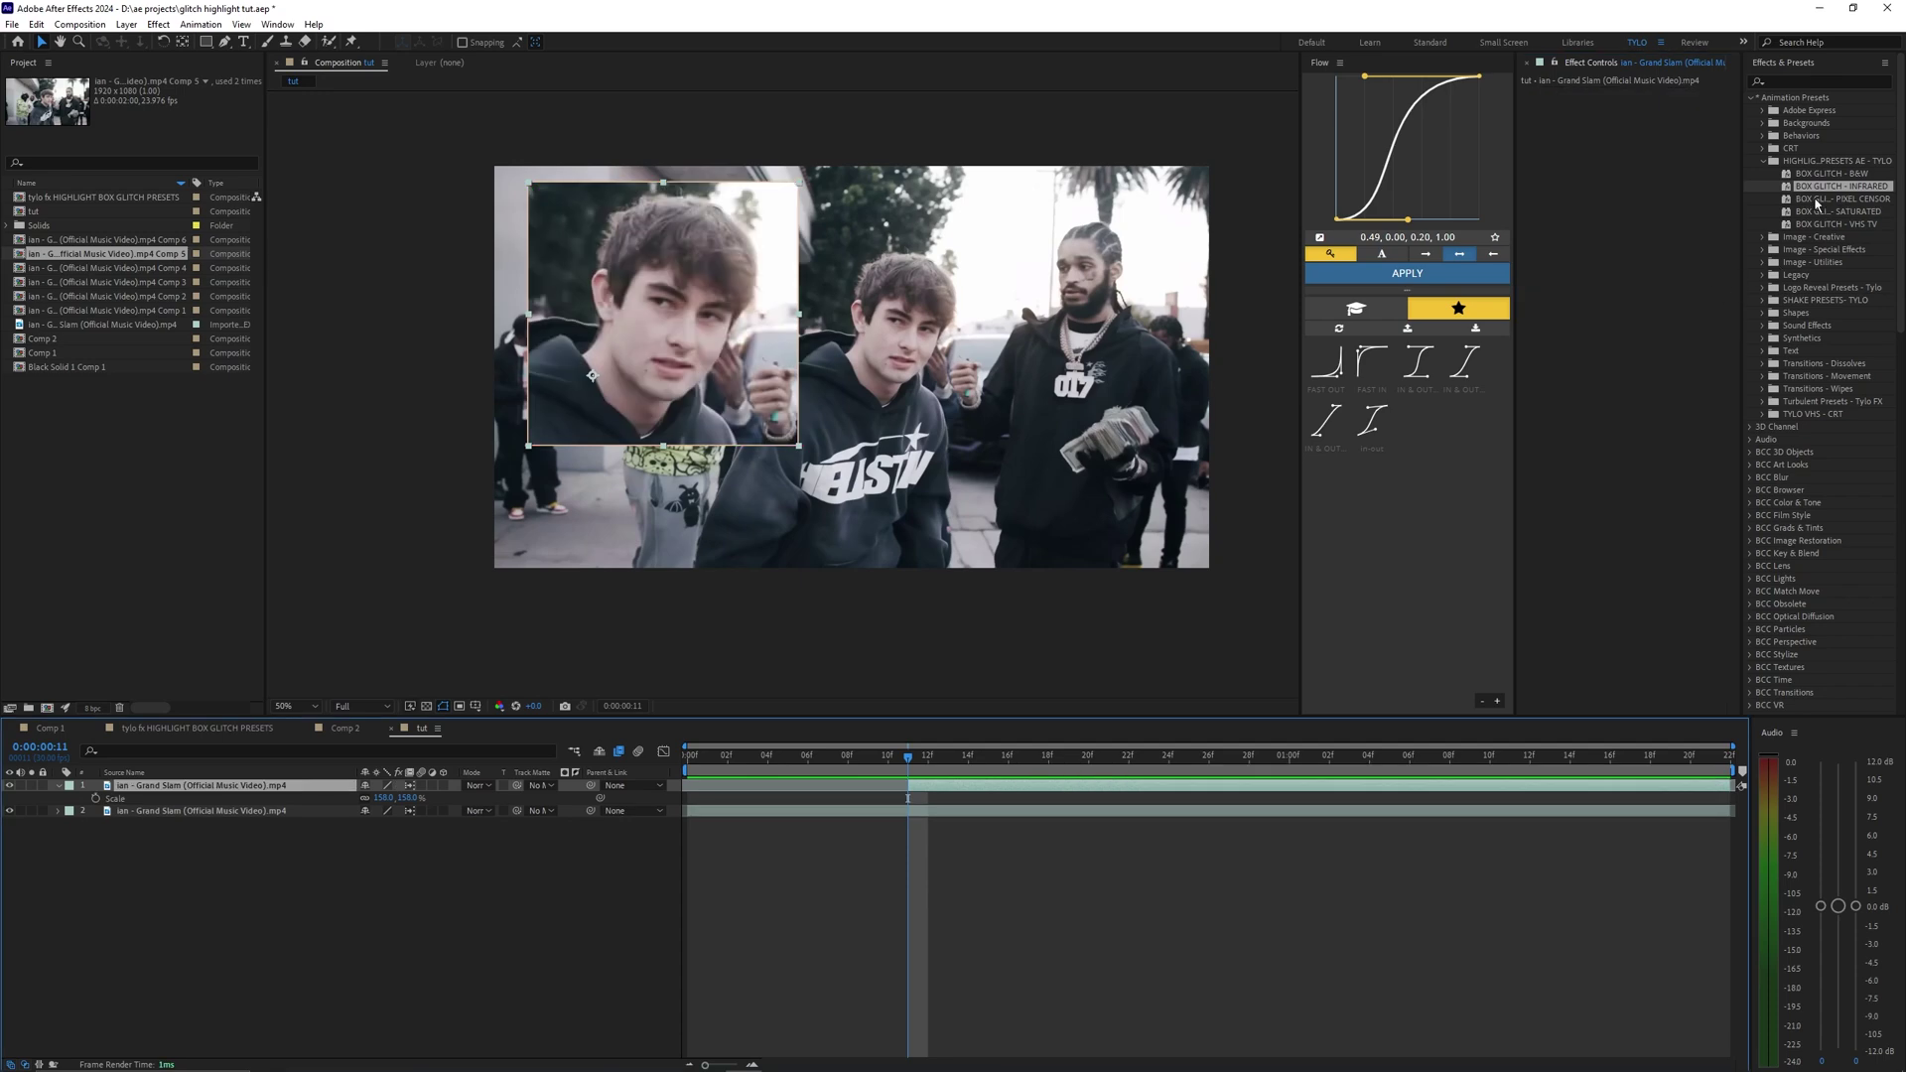
Apply the BOX GLITCH - PIXEL CENSOR preset to the head cutout and preview it from 0:00:00:09
double_click(1816, 200)
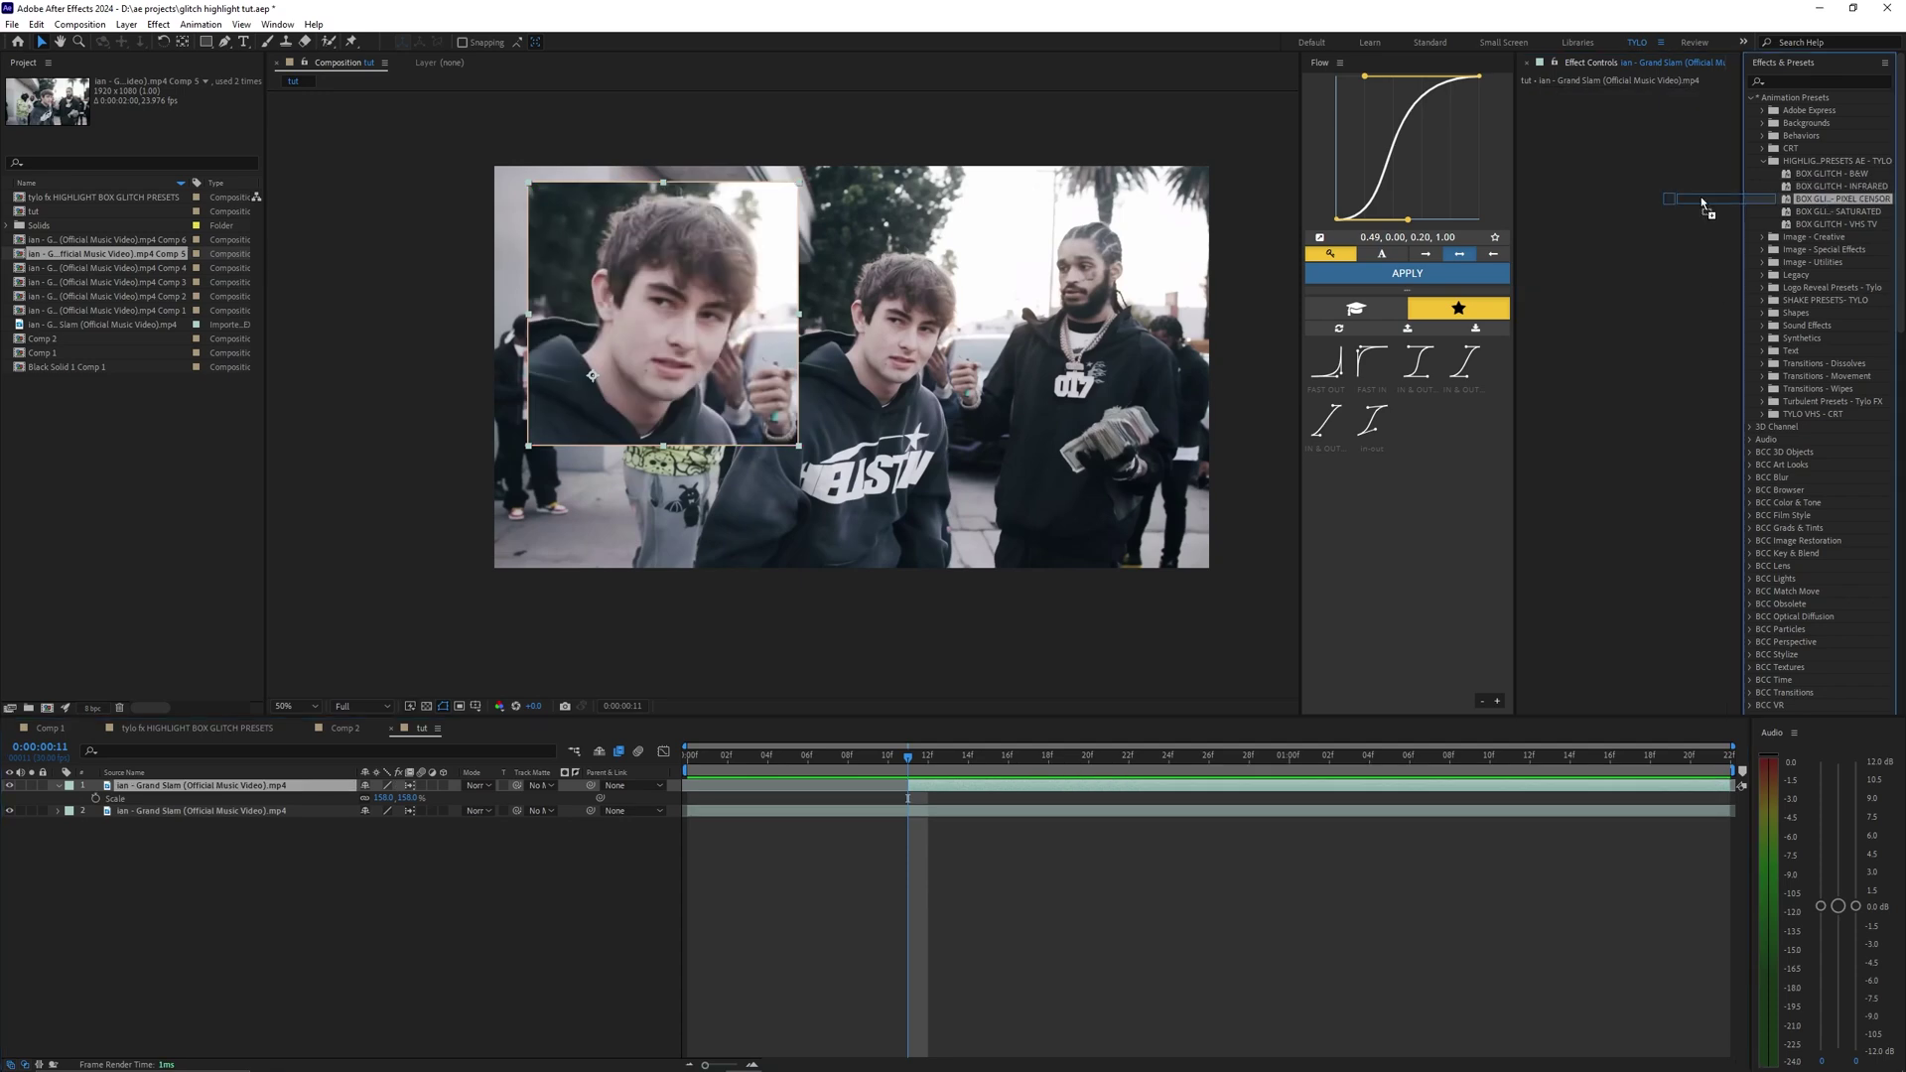
click(867, 754)
key(space)
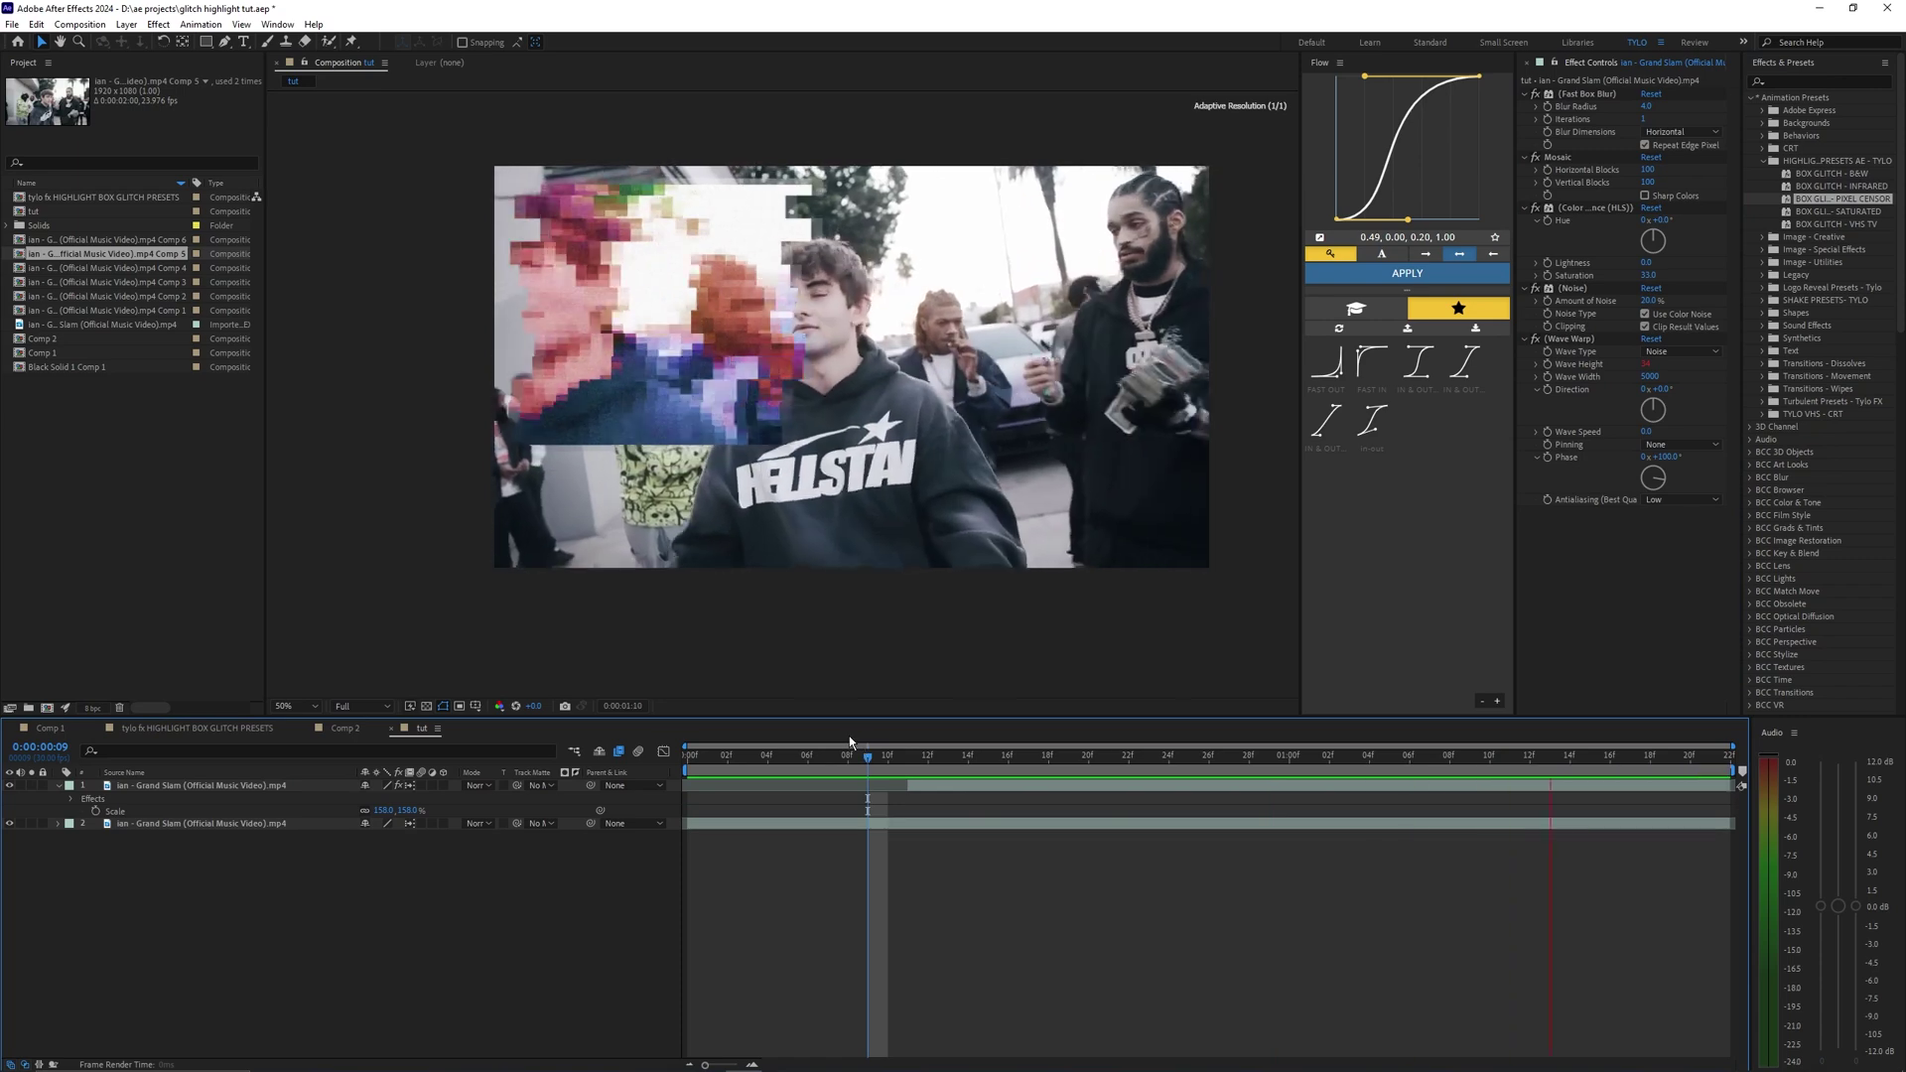
key(space)
key(ctrl+shift+d)
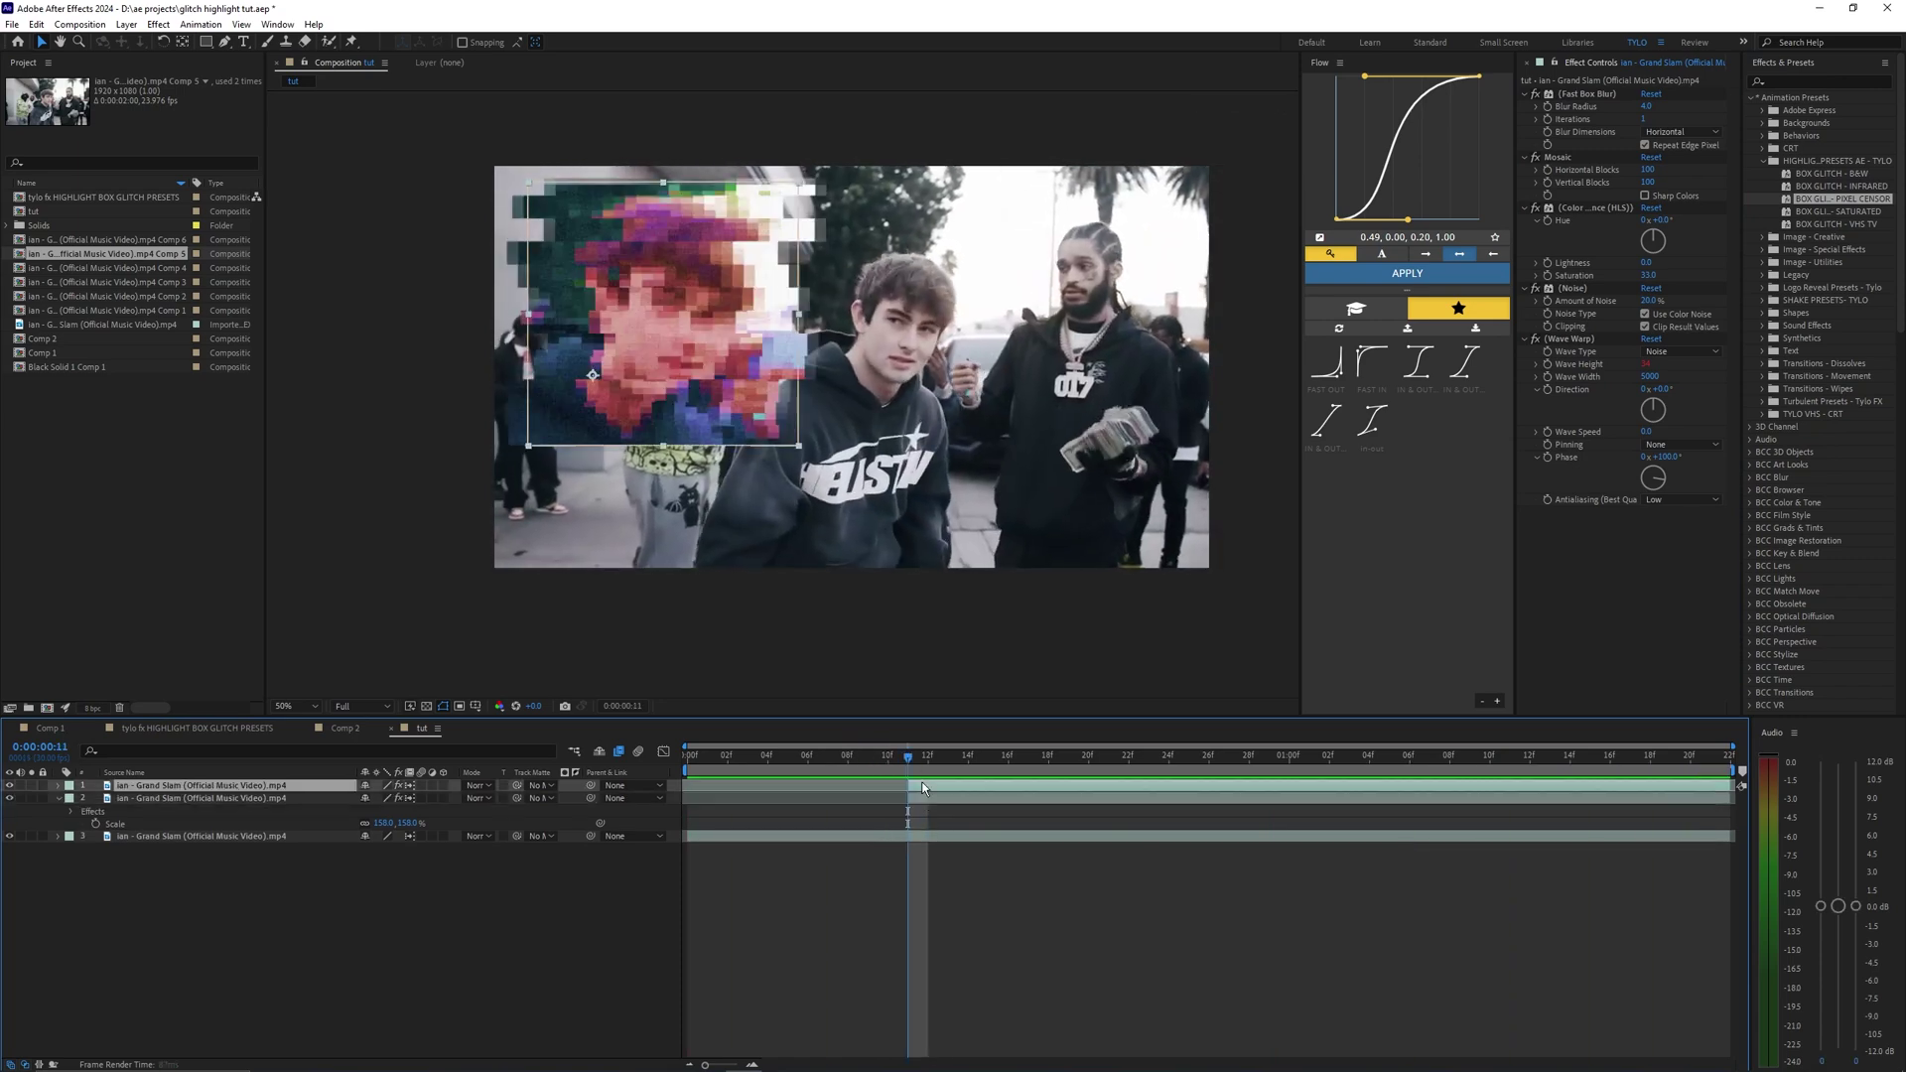
key(Delete)
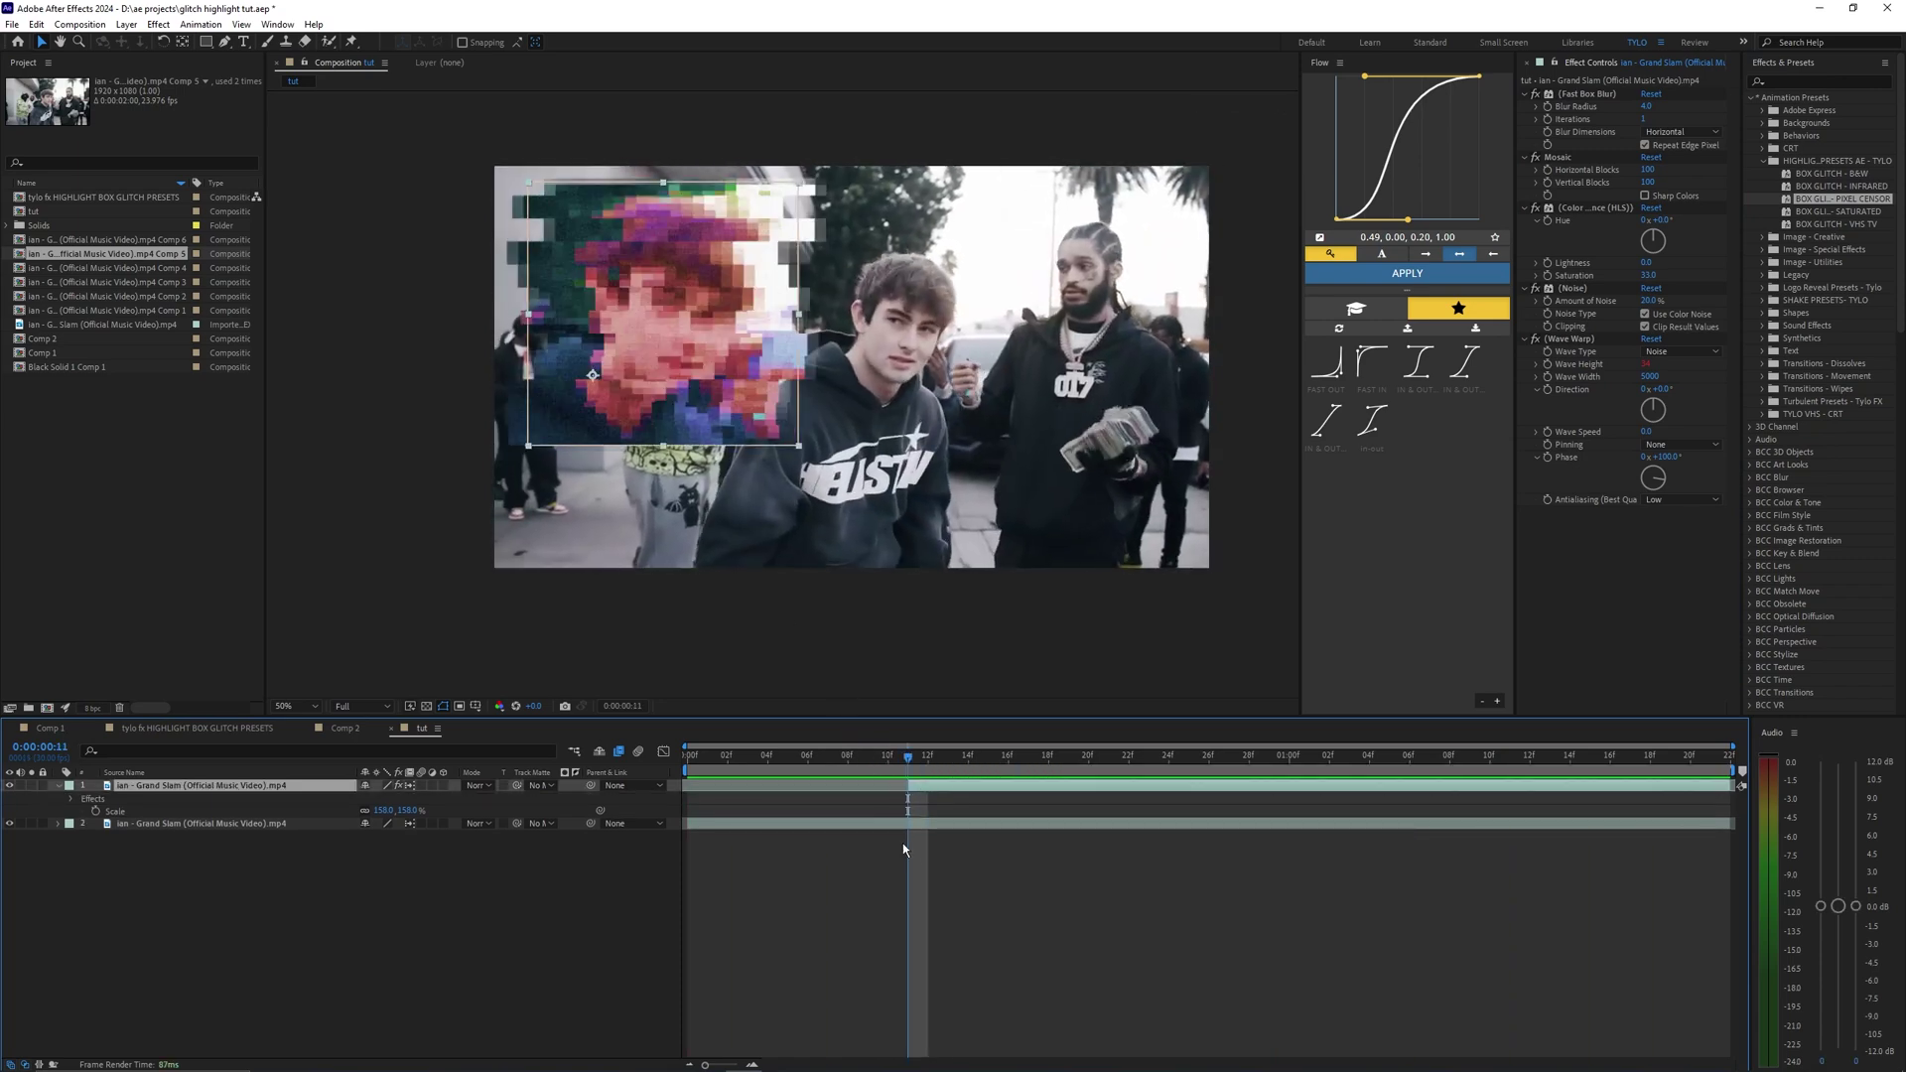
Duplicate the pixelated head cutout as a smaller box starting at 0:00:00:13, set its Mosaic to 200 horizontal and vertical blocks, and preview it
click(902, 843)
click(940, 789)
key(ctrl+shift+d)
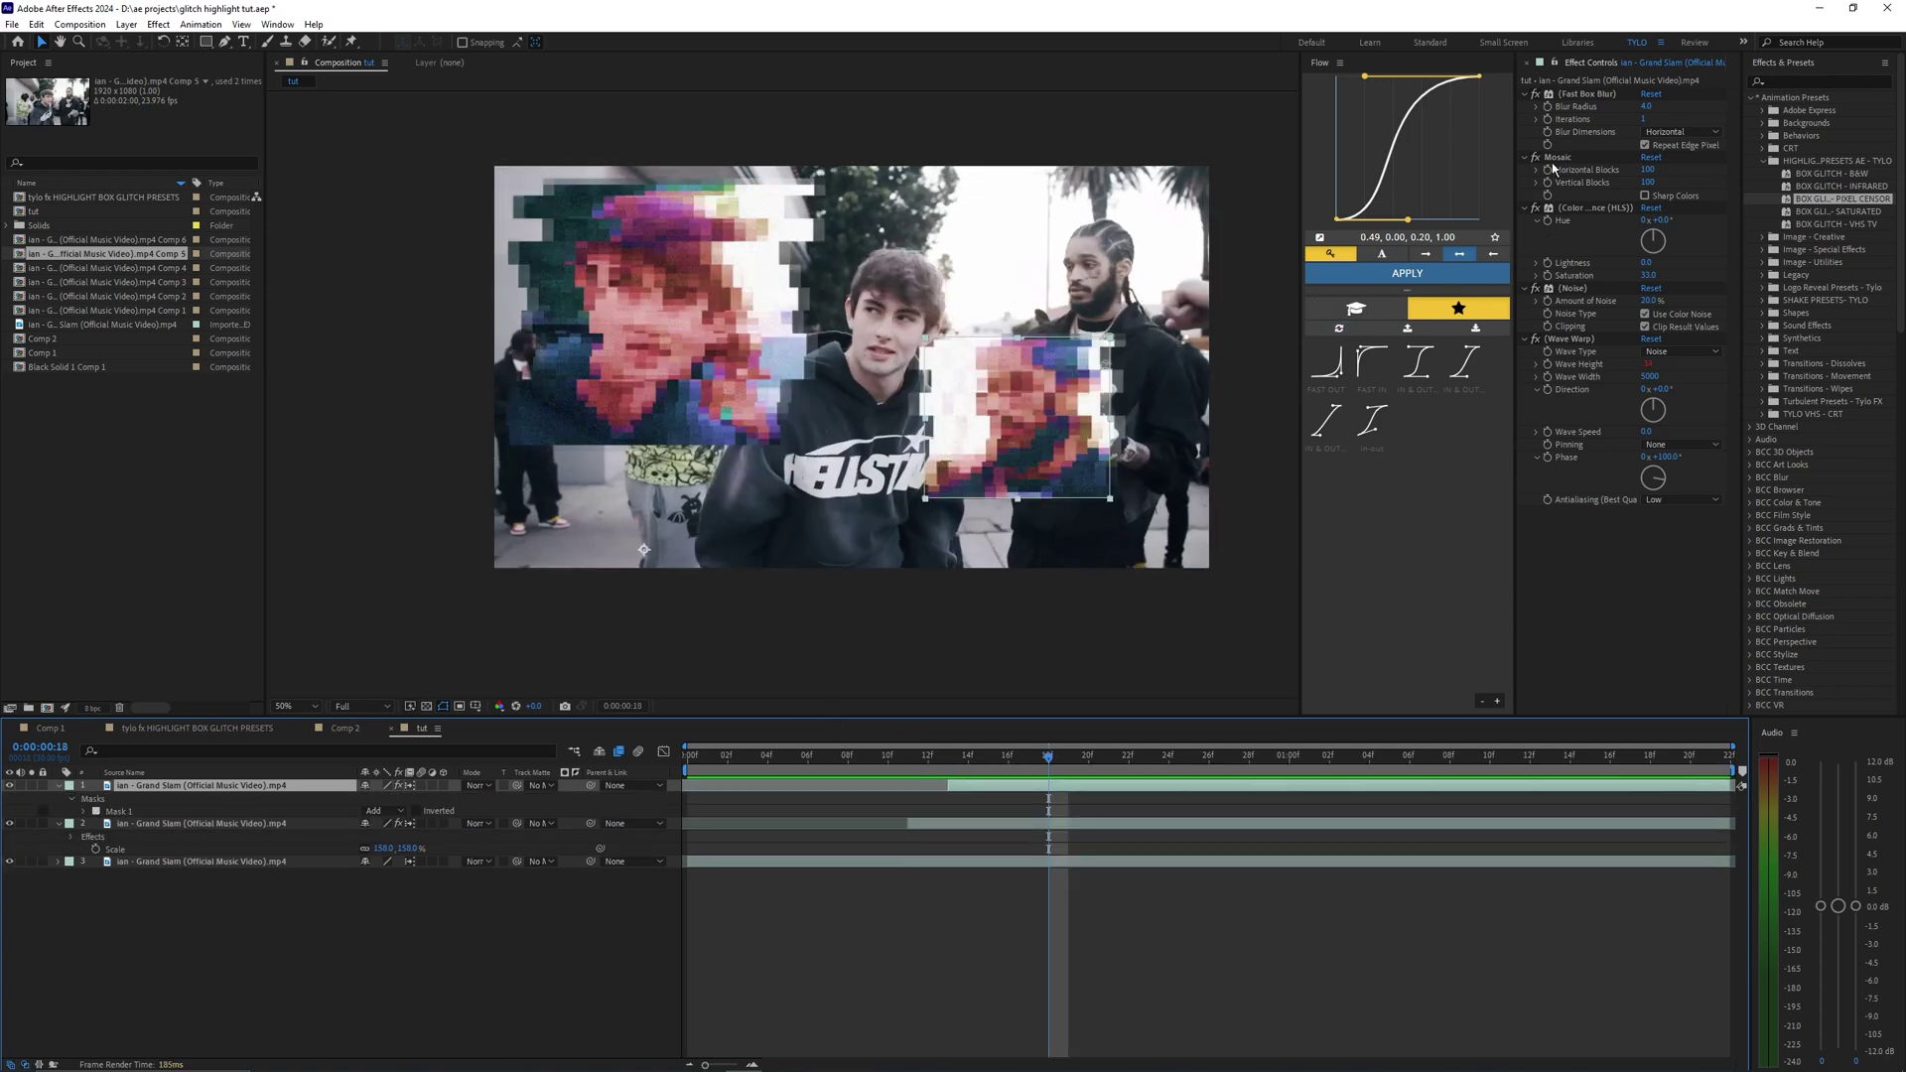
click(1555, 159)
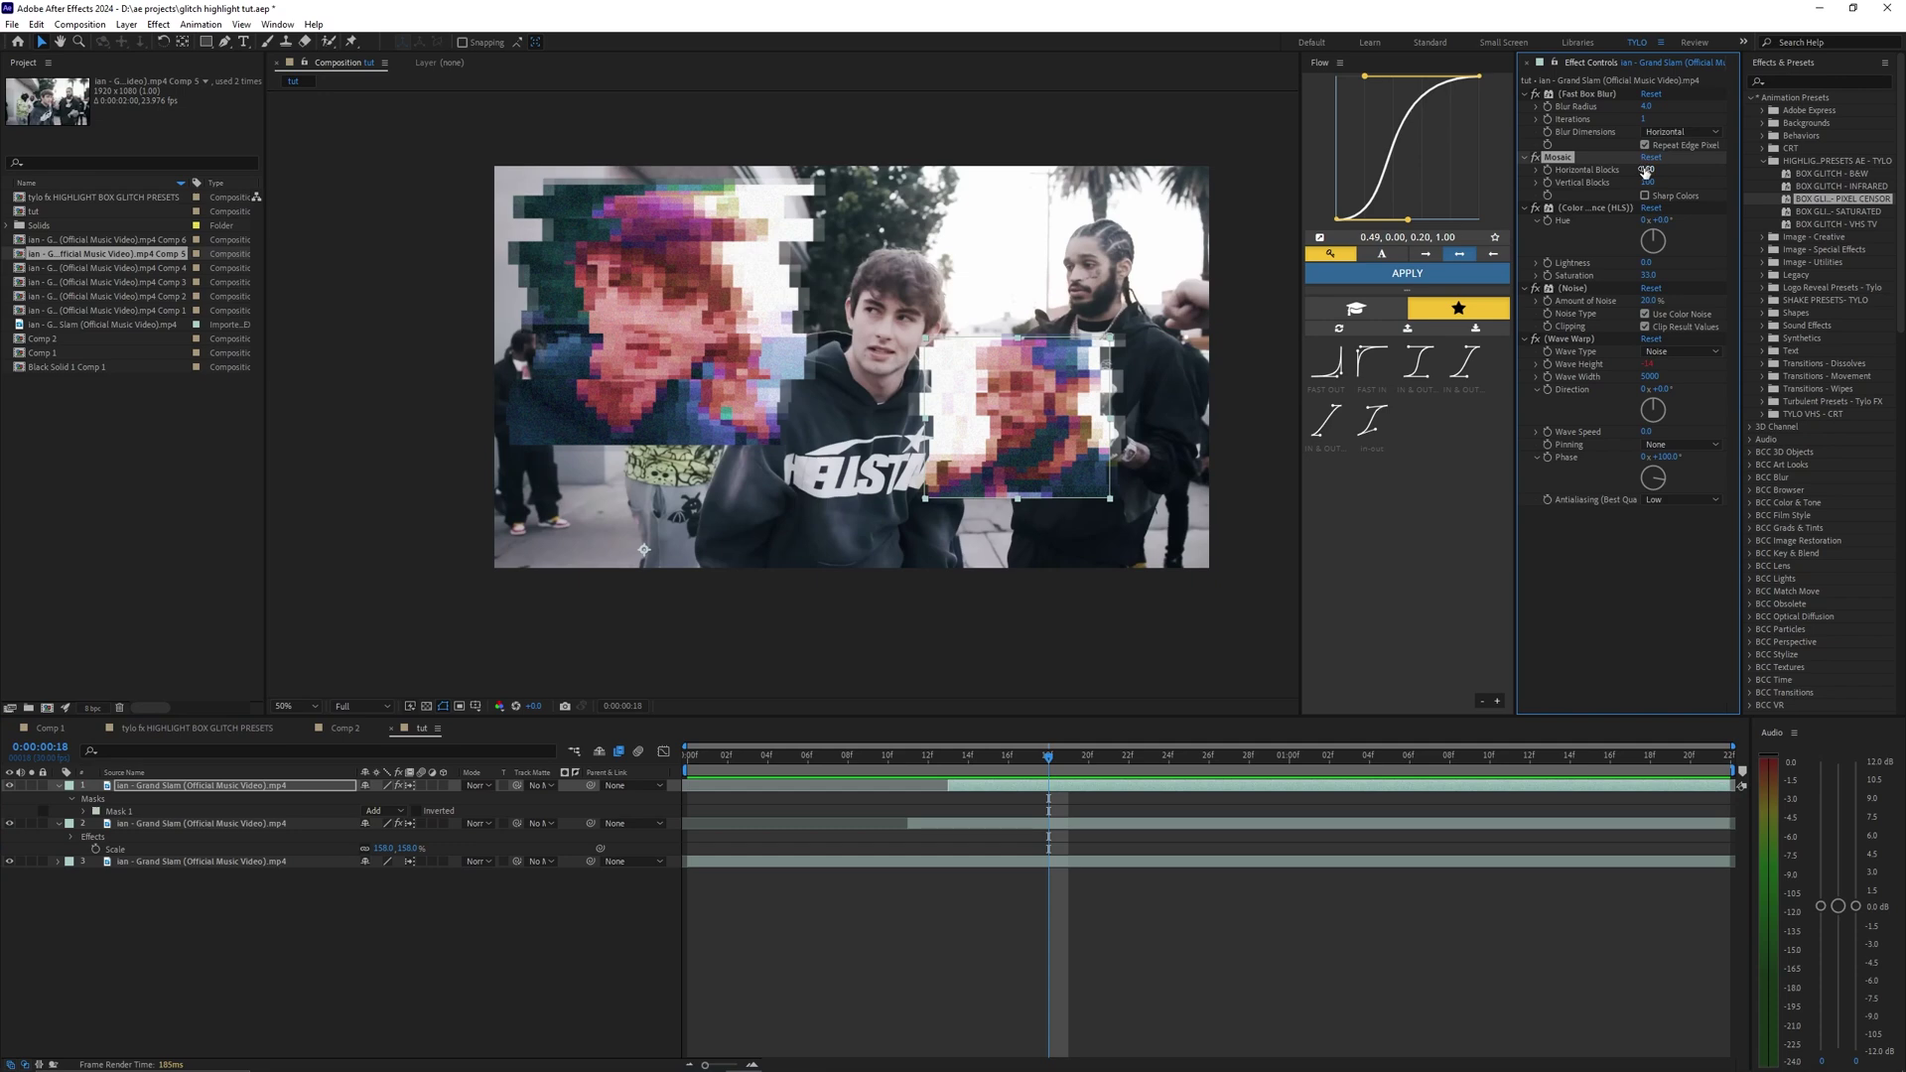
key(Return)
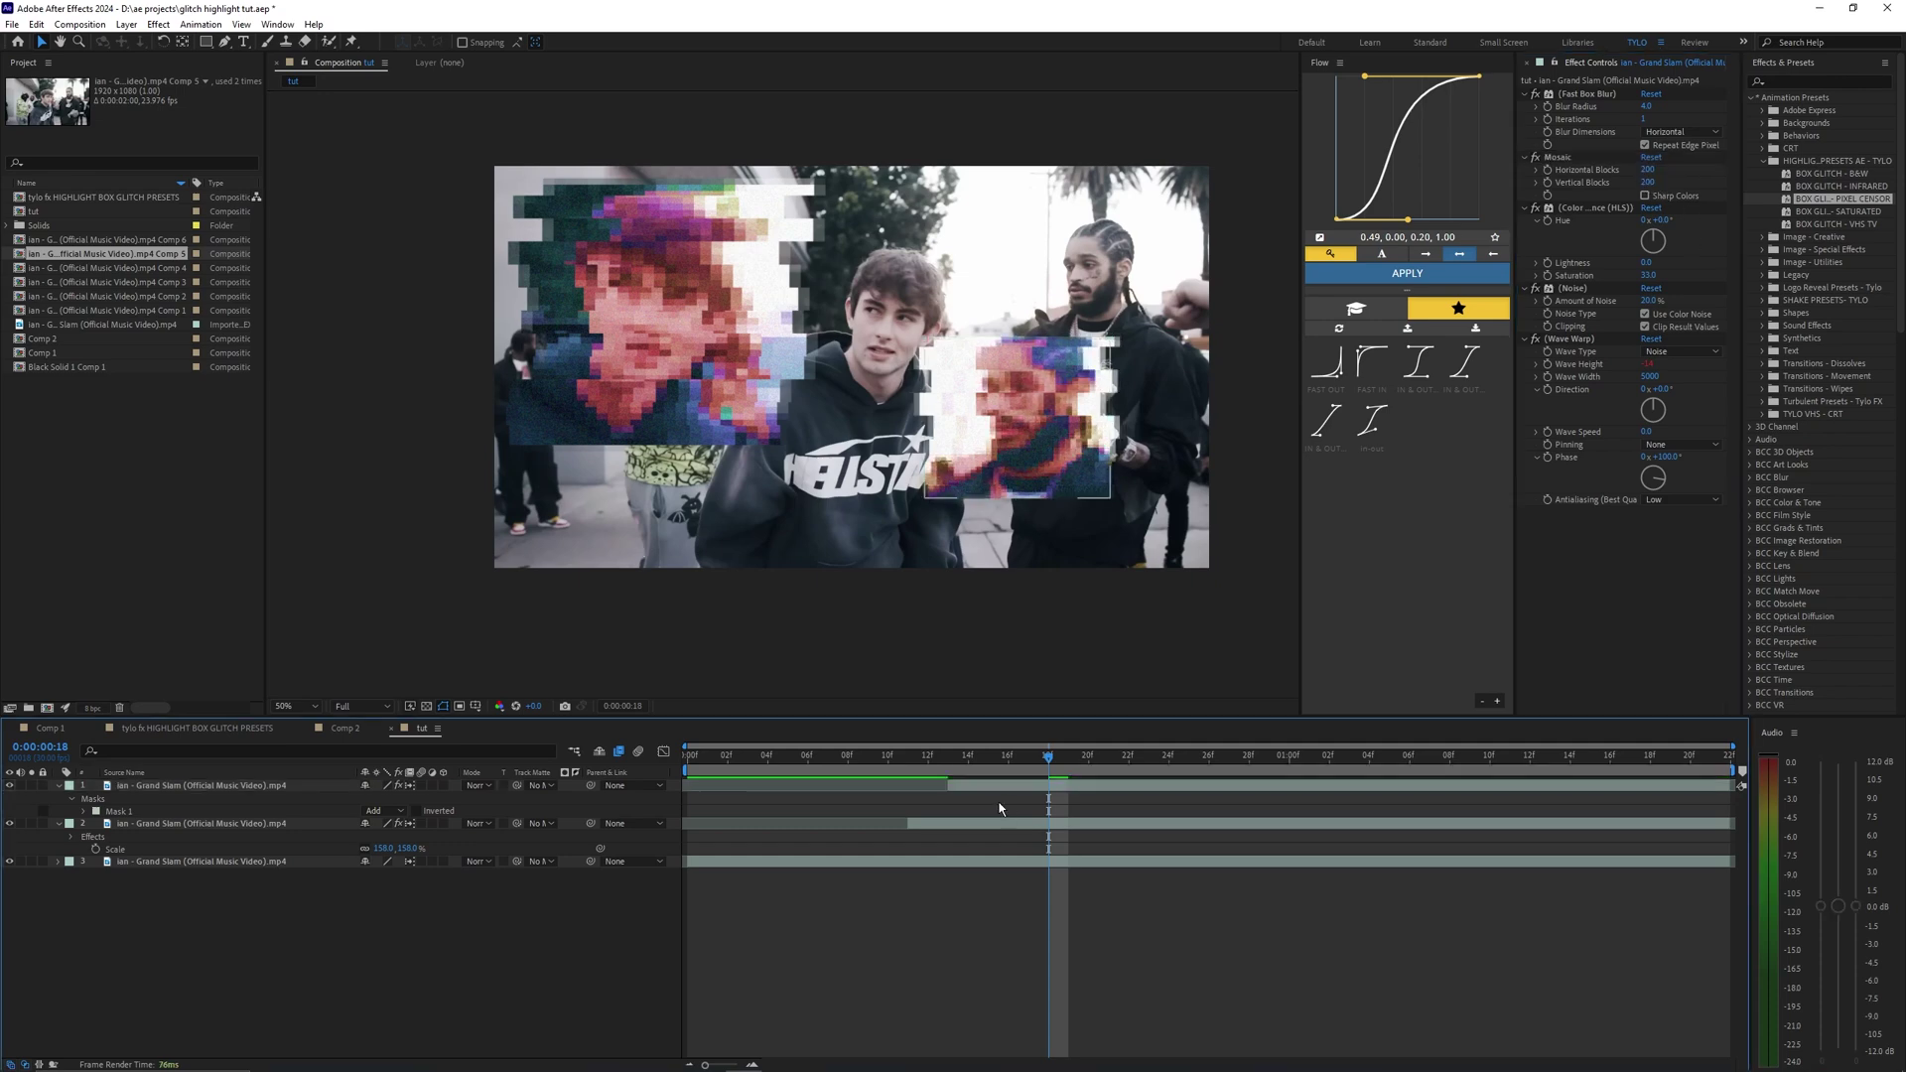
click(923, 773)
key(space)
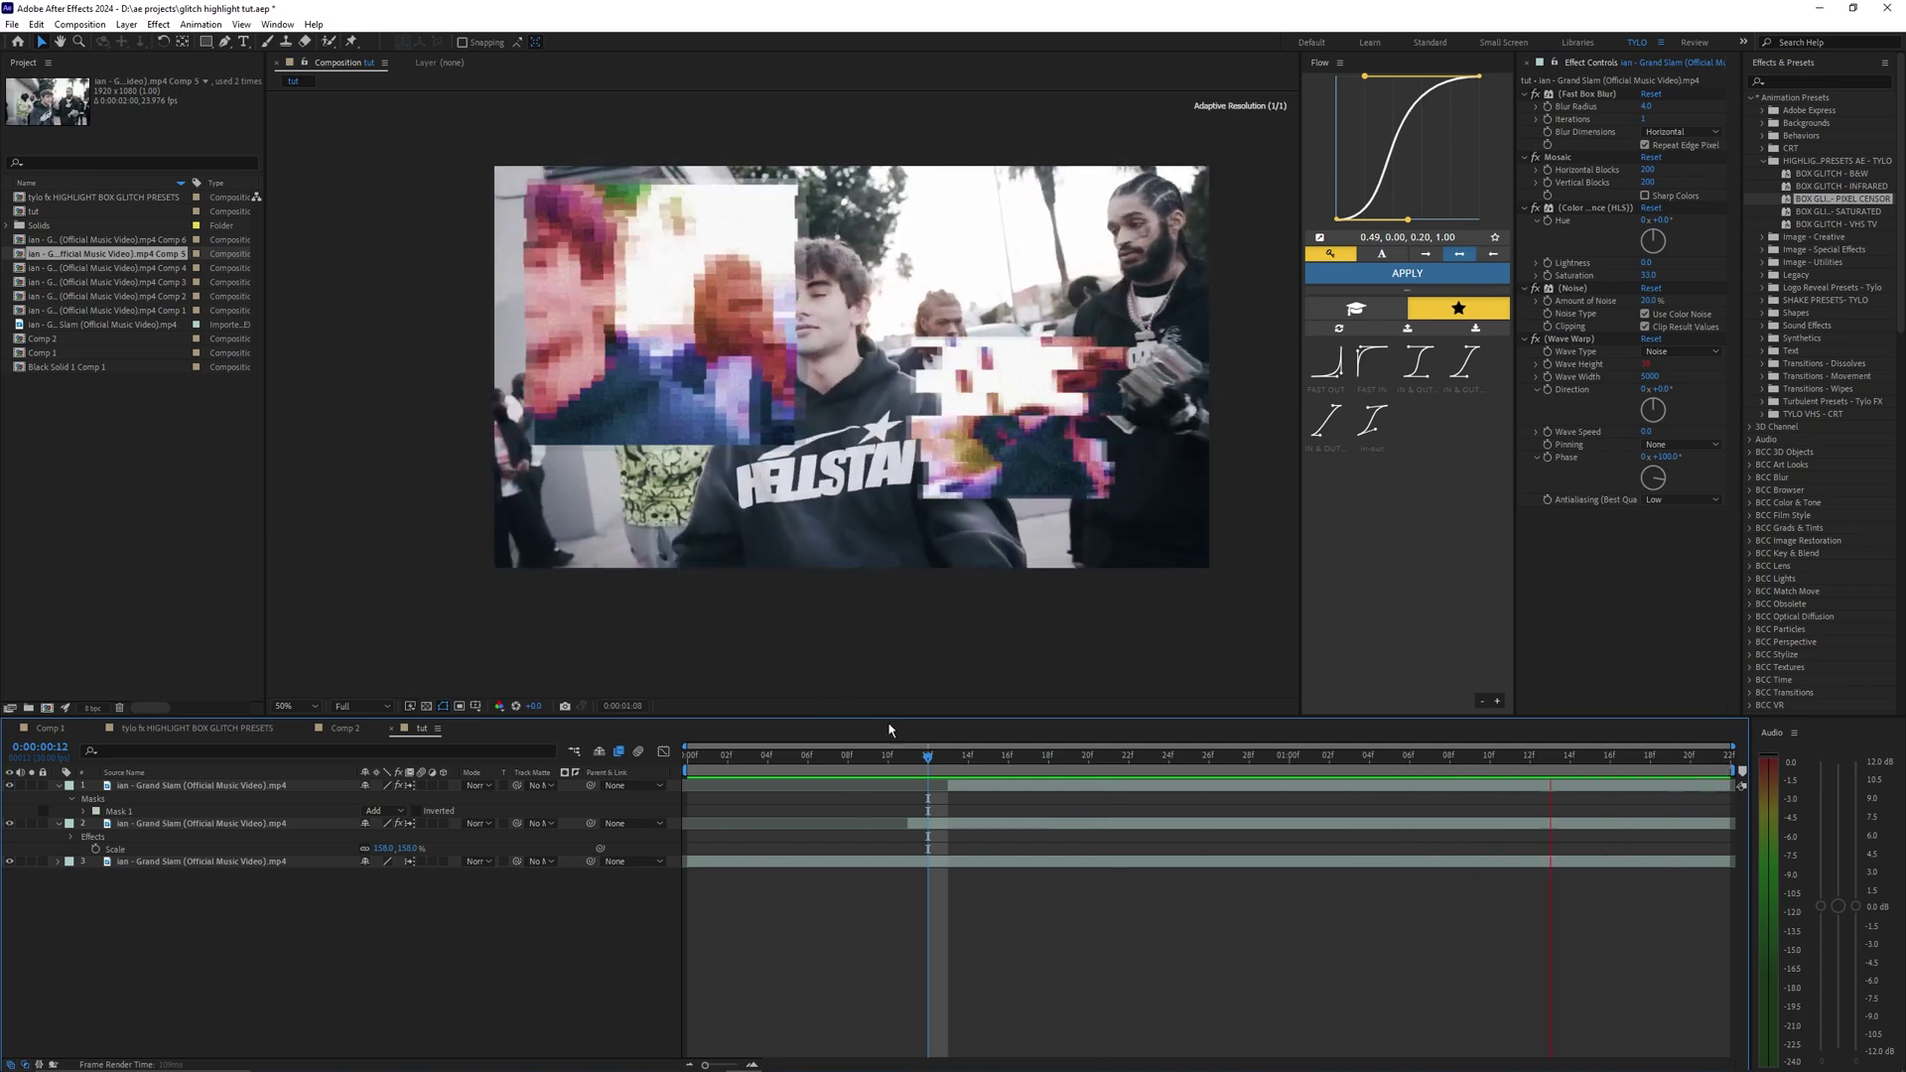
Delete the smaller pixelated box and remove all pixel censor effects from the enlarged head cutout
click(991, 807)
key(Delete)
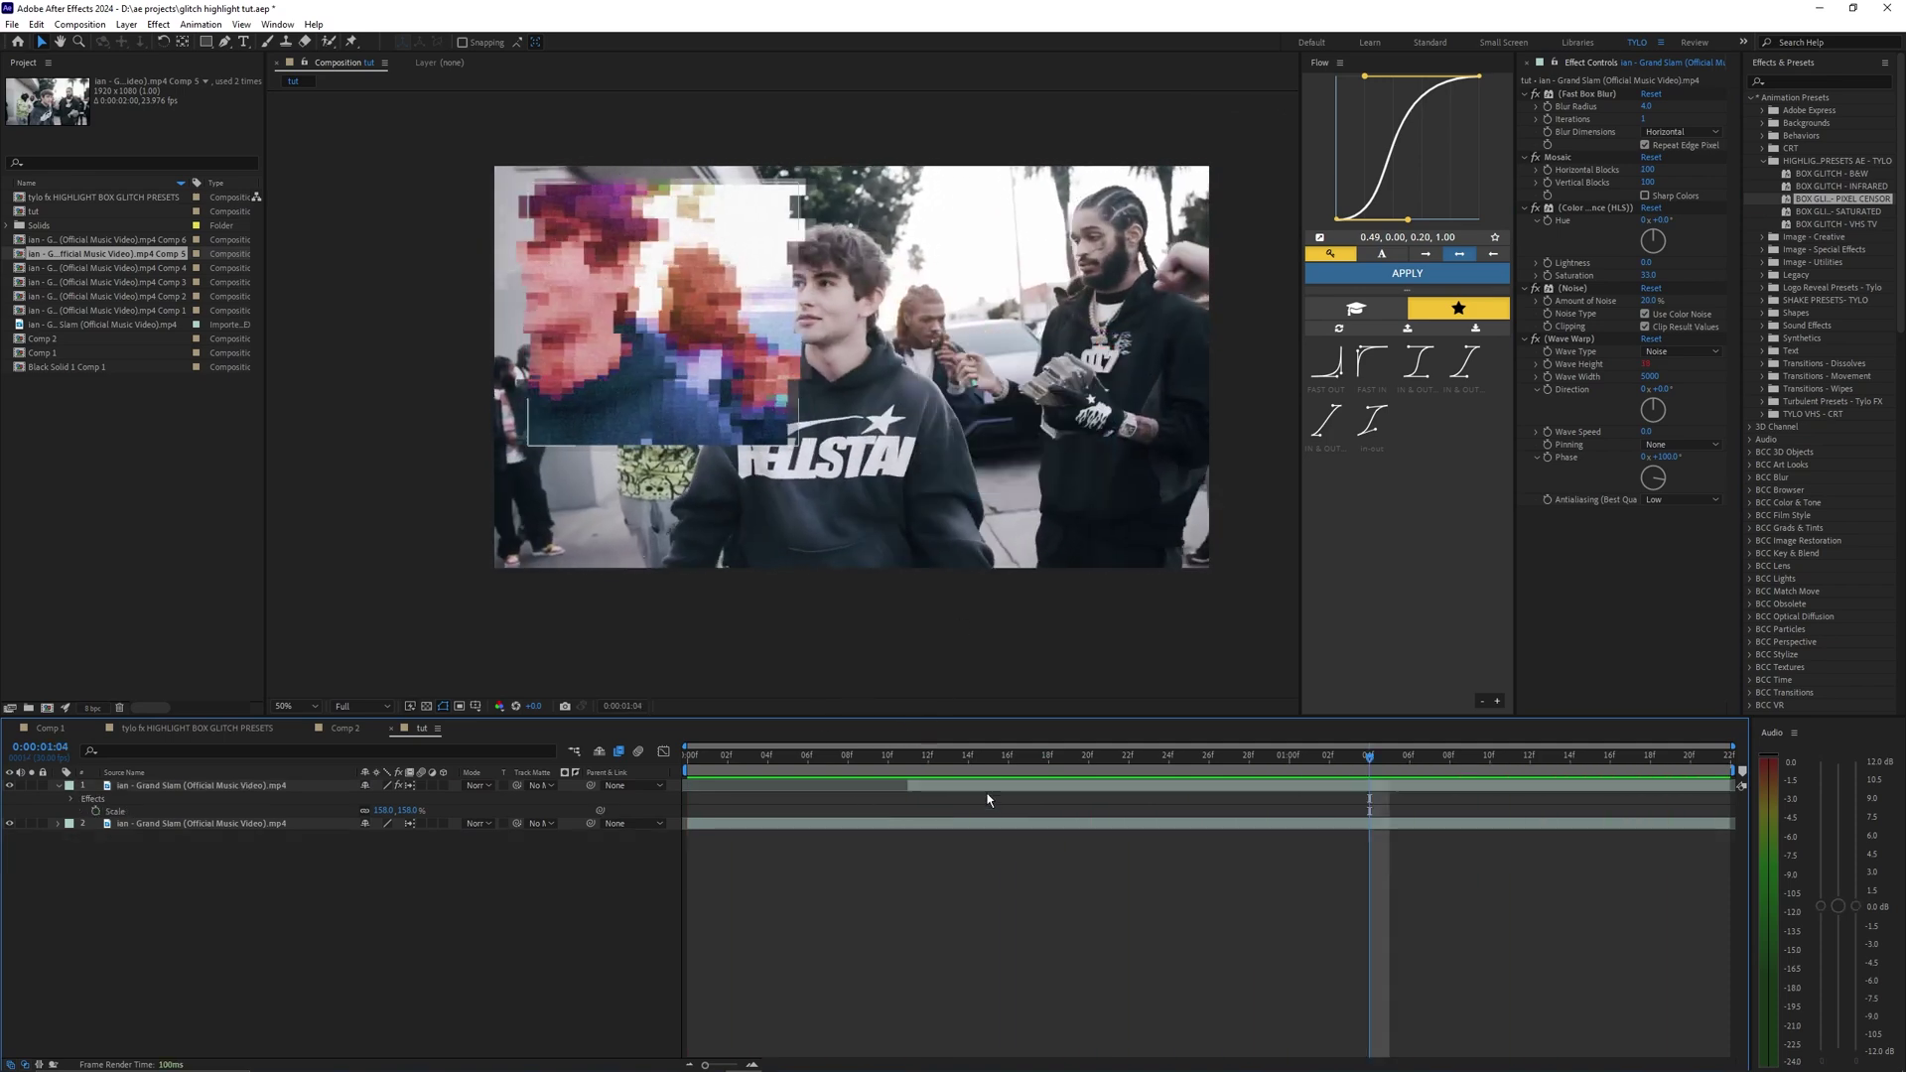
click(1588, 94)
key(Delete)
click(1573, 95)
key(Delete)
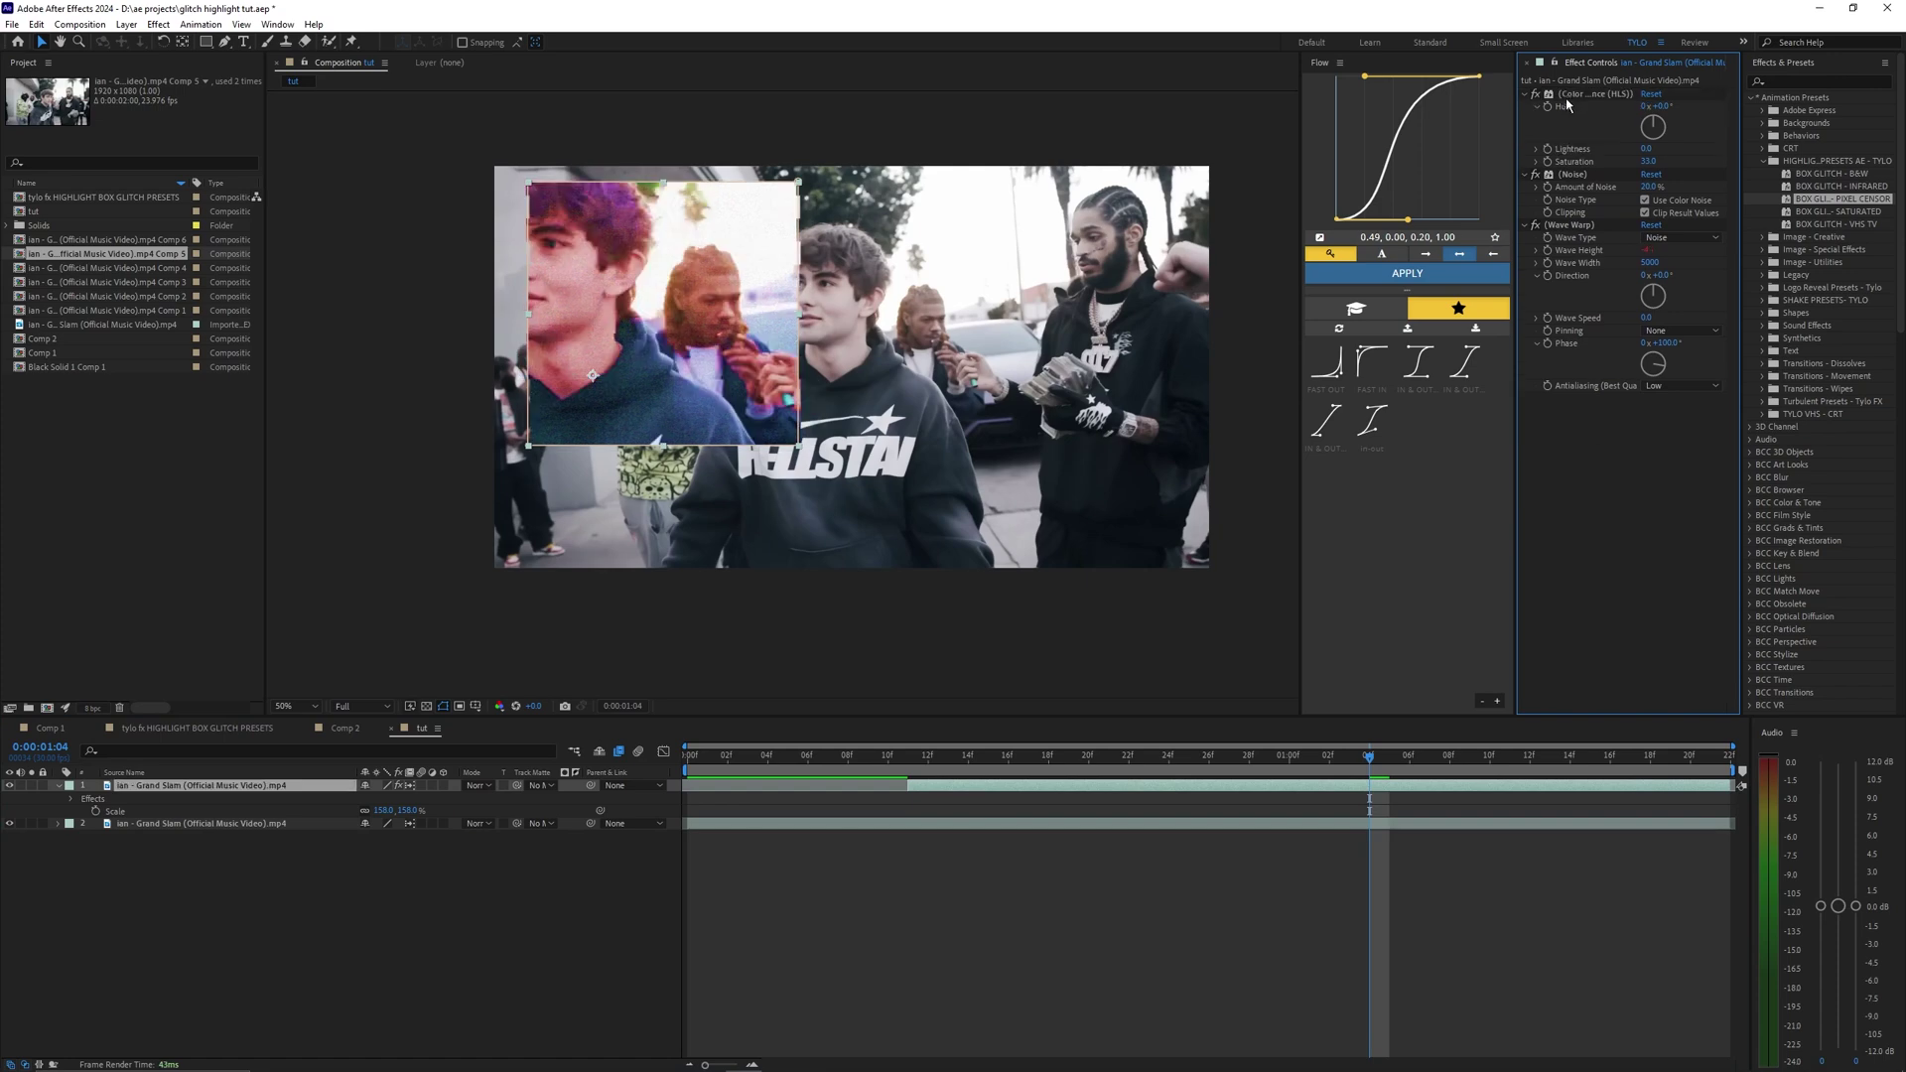
click(1568, 95)
key(Delete)
click(1569, 93)
Apply the BOX GLITCH - SATURATED preset to the head cutout, preview it from 0:00:00:11, and set the Color Balance Hue to -257°
drag(1787, 212, 1072, 784)
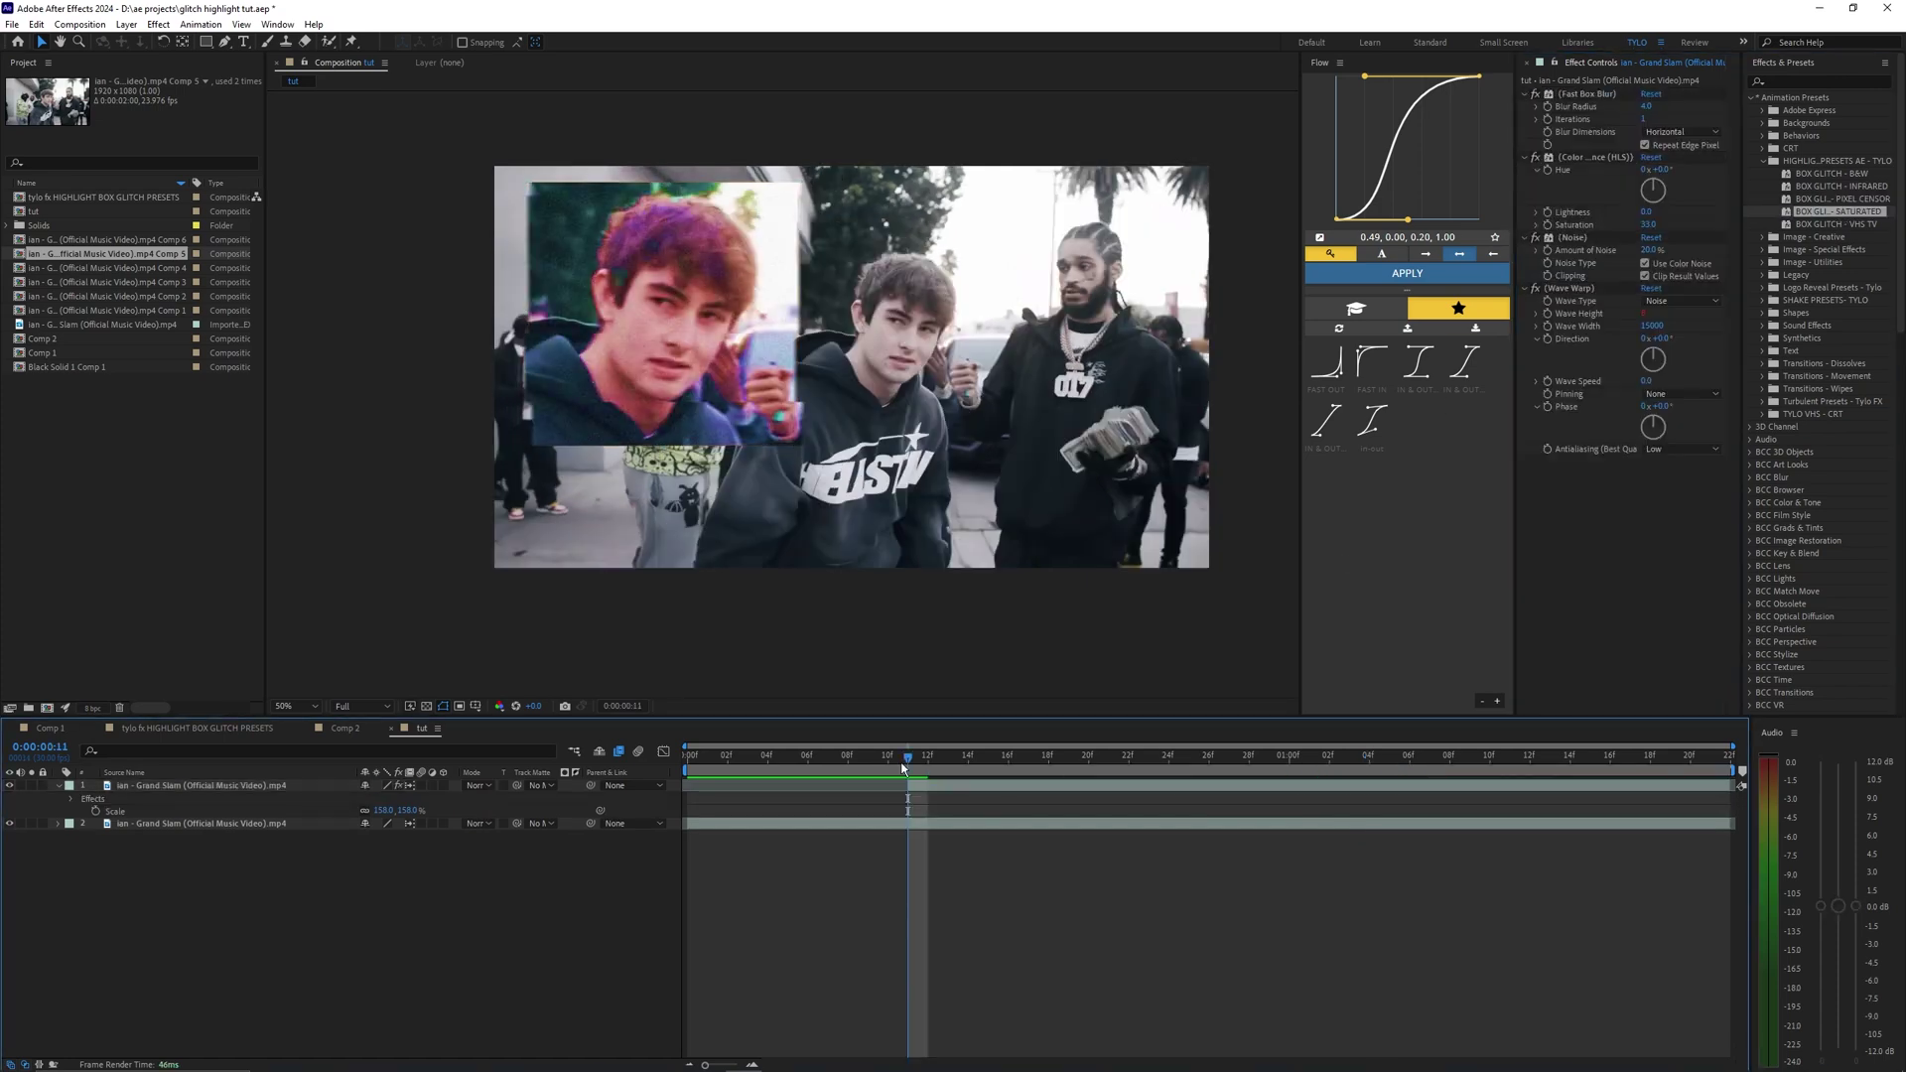
key(space)
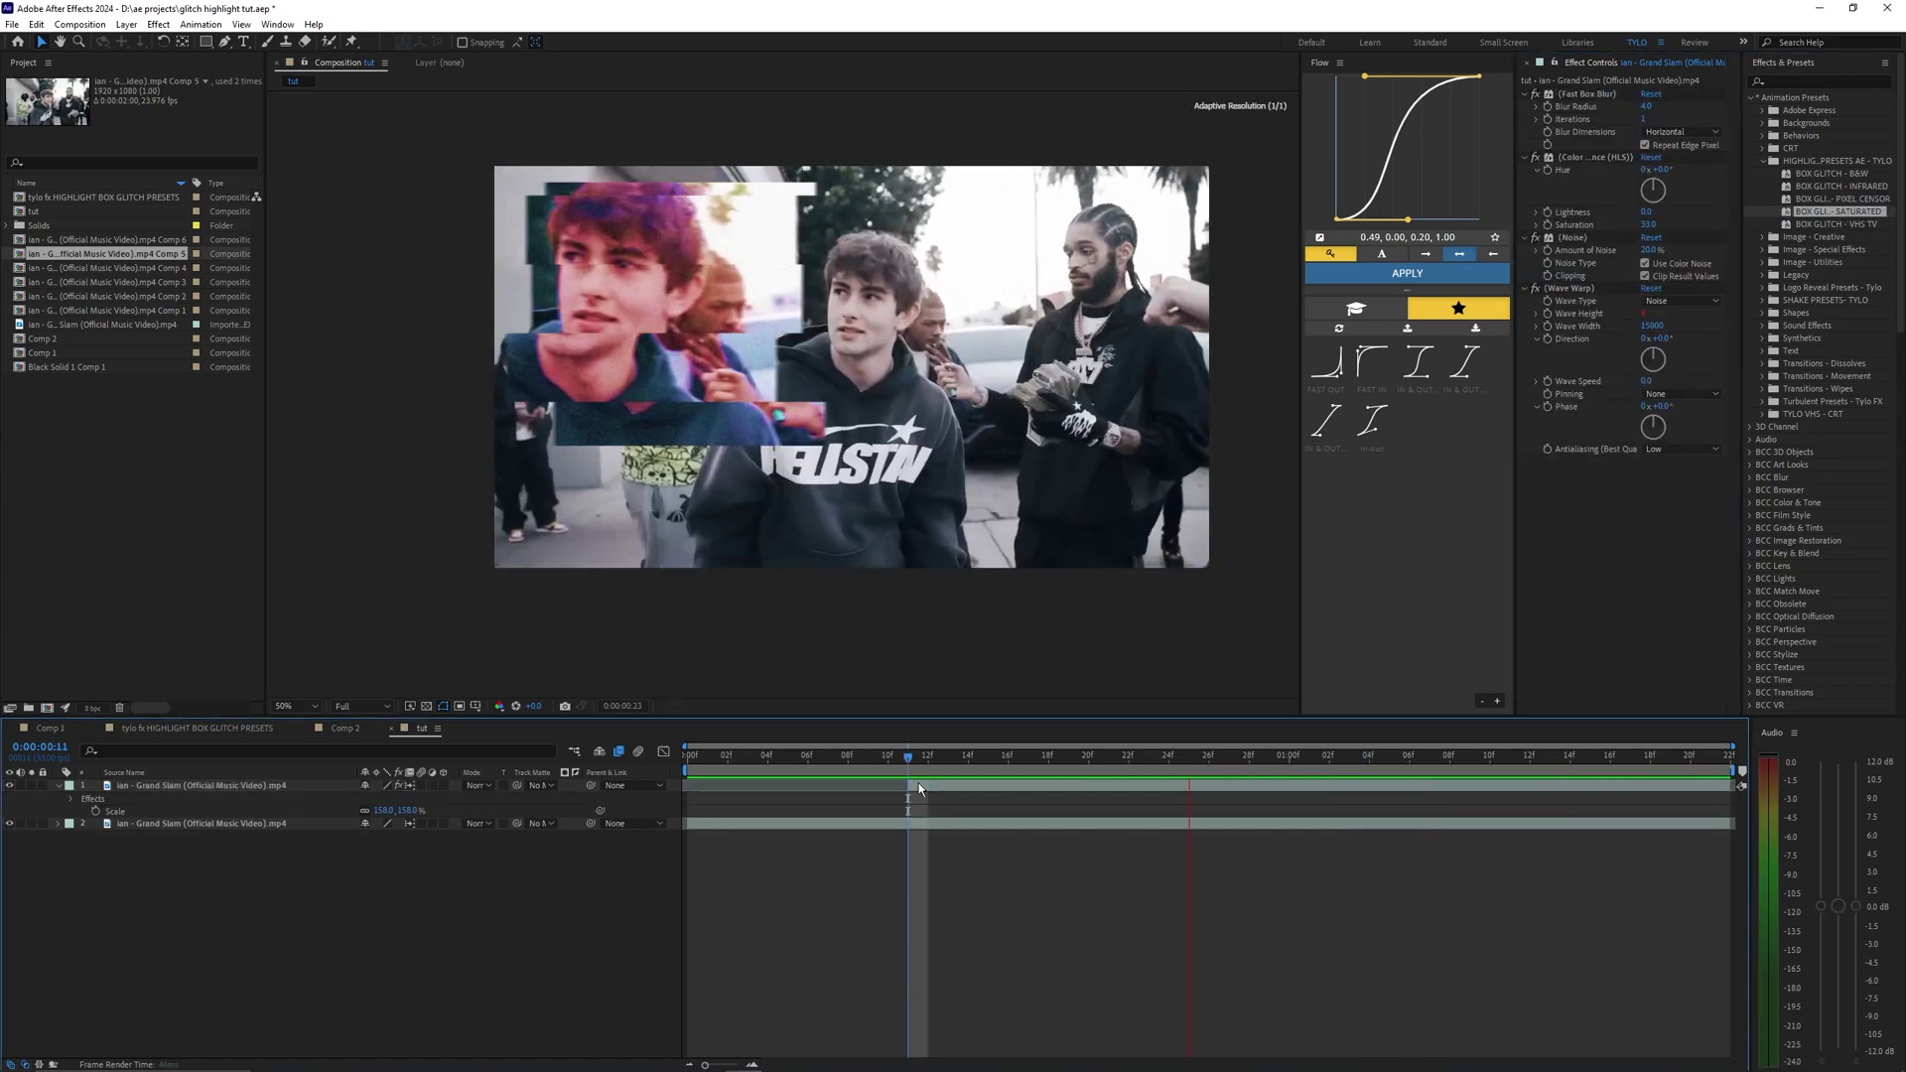
key(space)
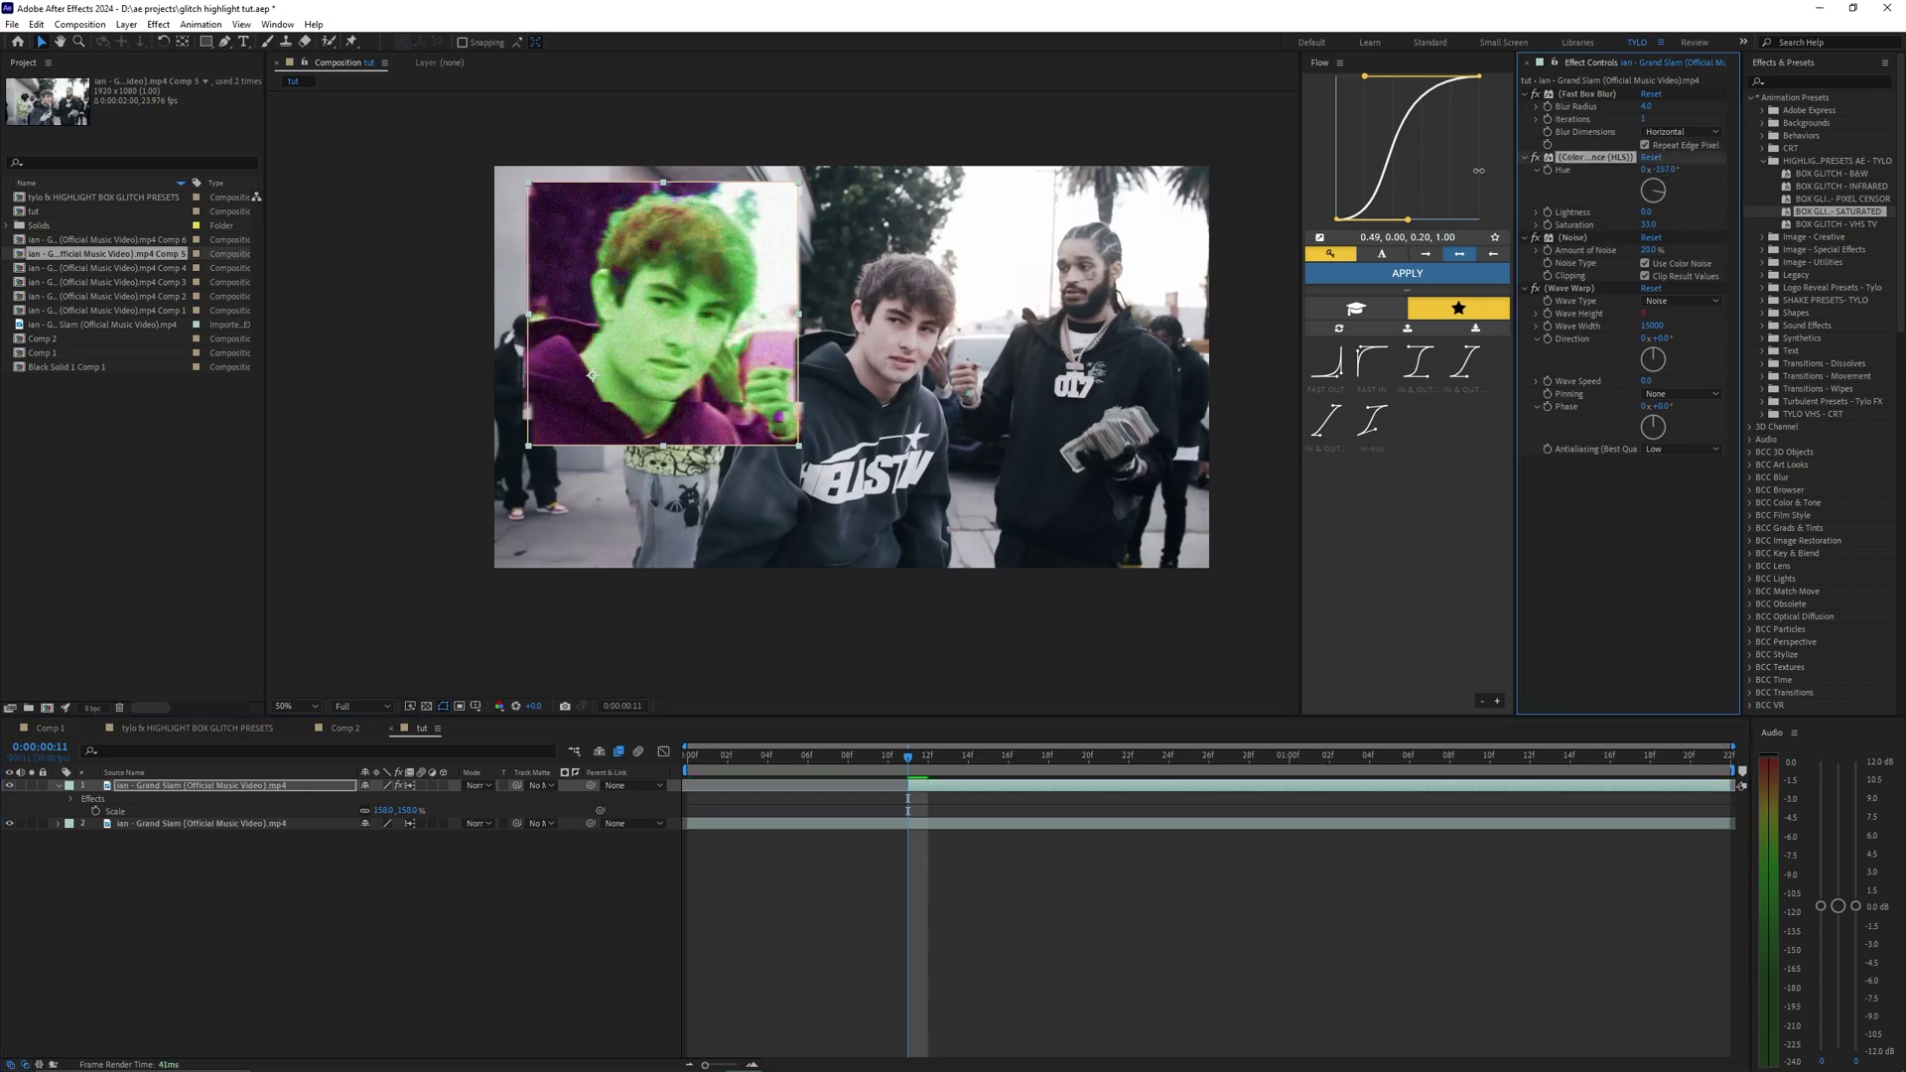
Duplicate the green head cutout with a slightly delayed start, scale the copy to 181%, and offset it down and to the right
key(ctrl+d)
mouse_move(908, 785)
mouse_down()
mouse_move(939, 783)
mouse_move(921, 782)
mouse_up()
click(947, 759)
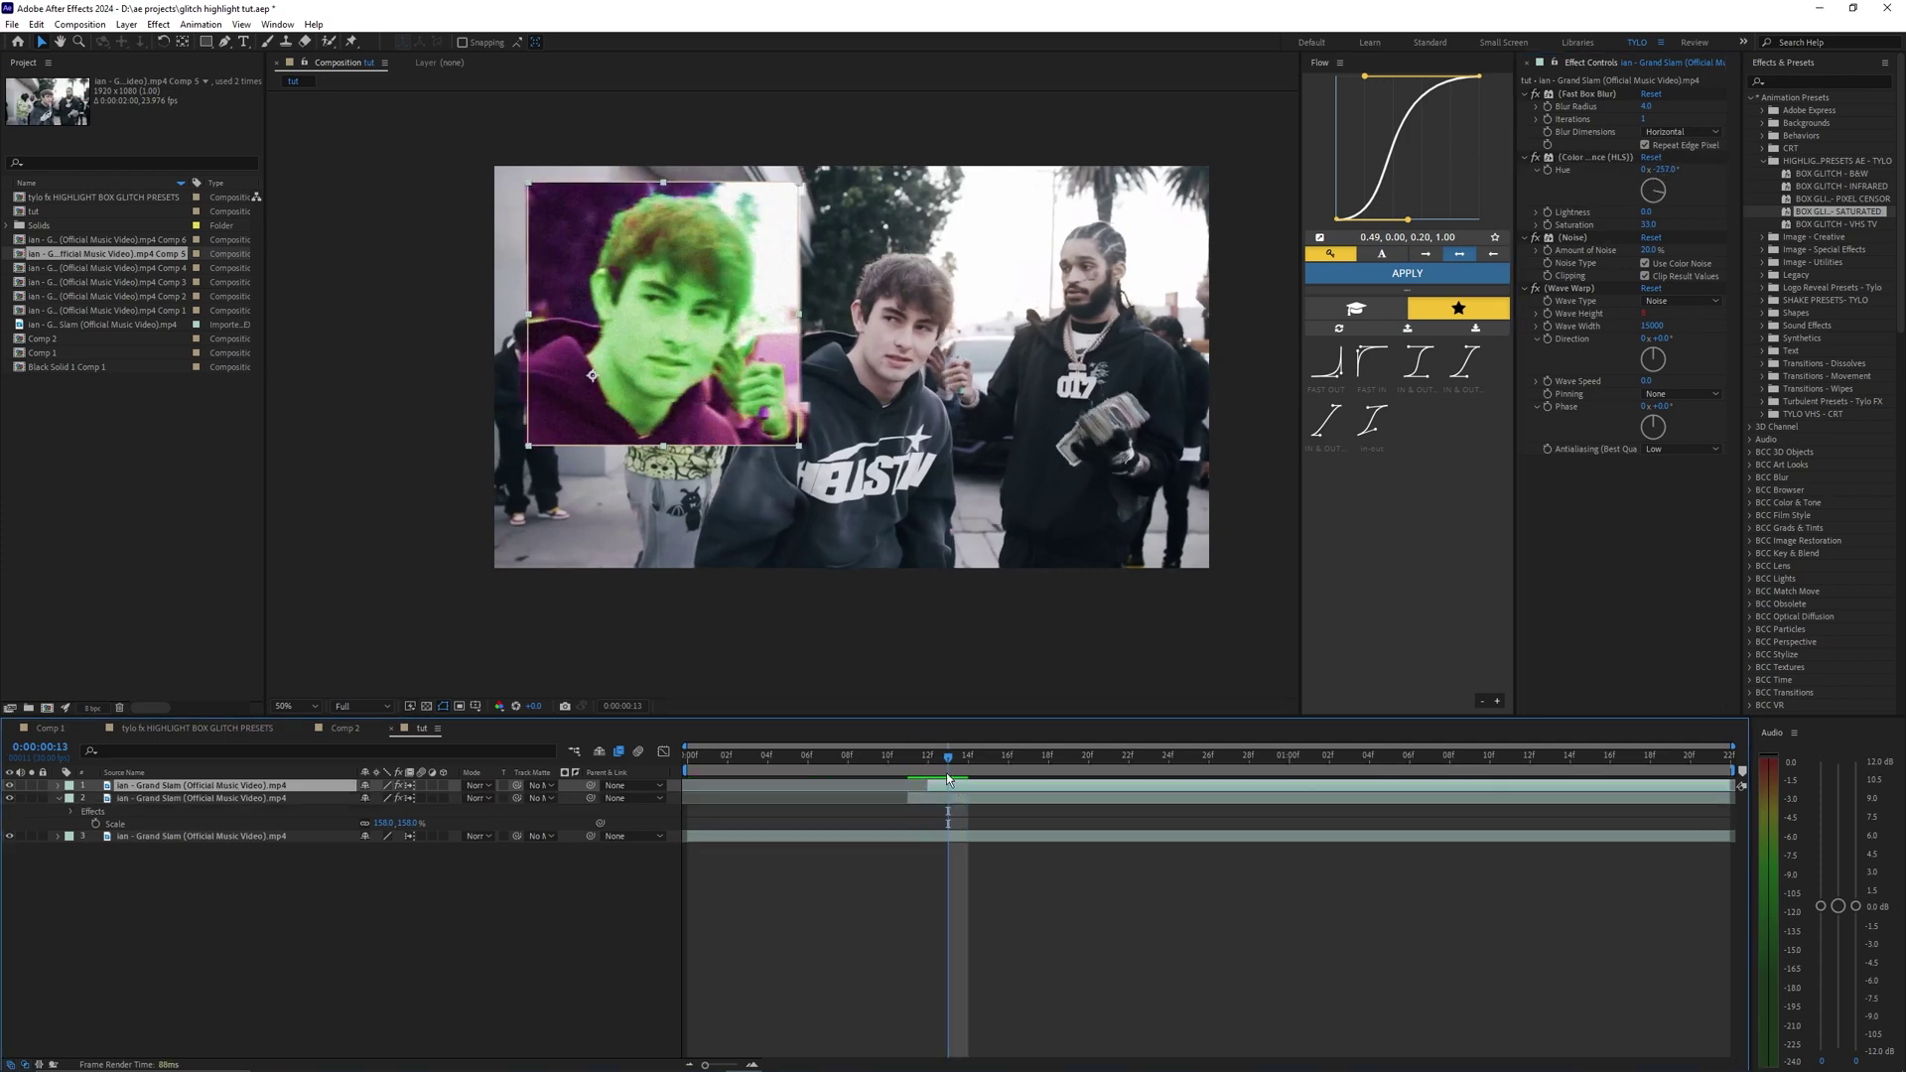
key(s)
drag(384, 800, 407, 799)
drag(655, 496, 716, 556)
key(ctrl+z)
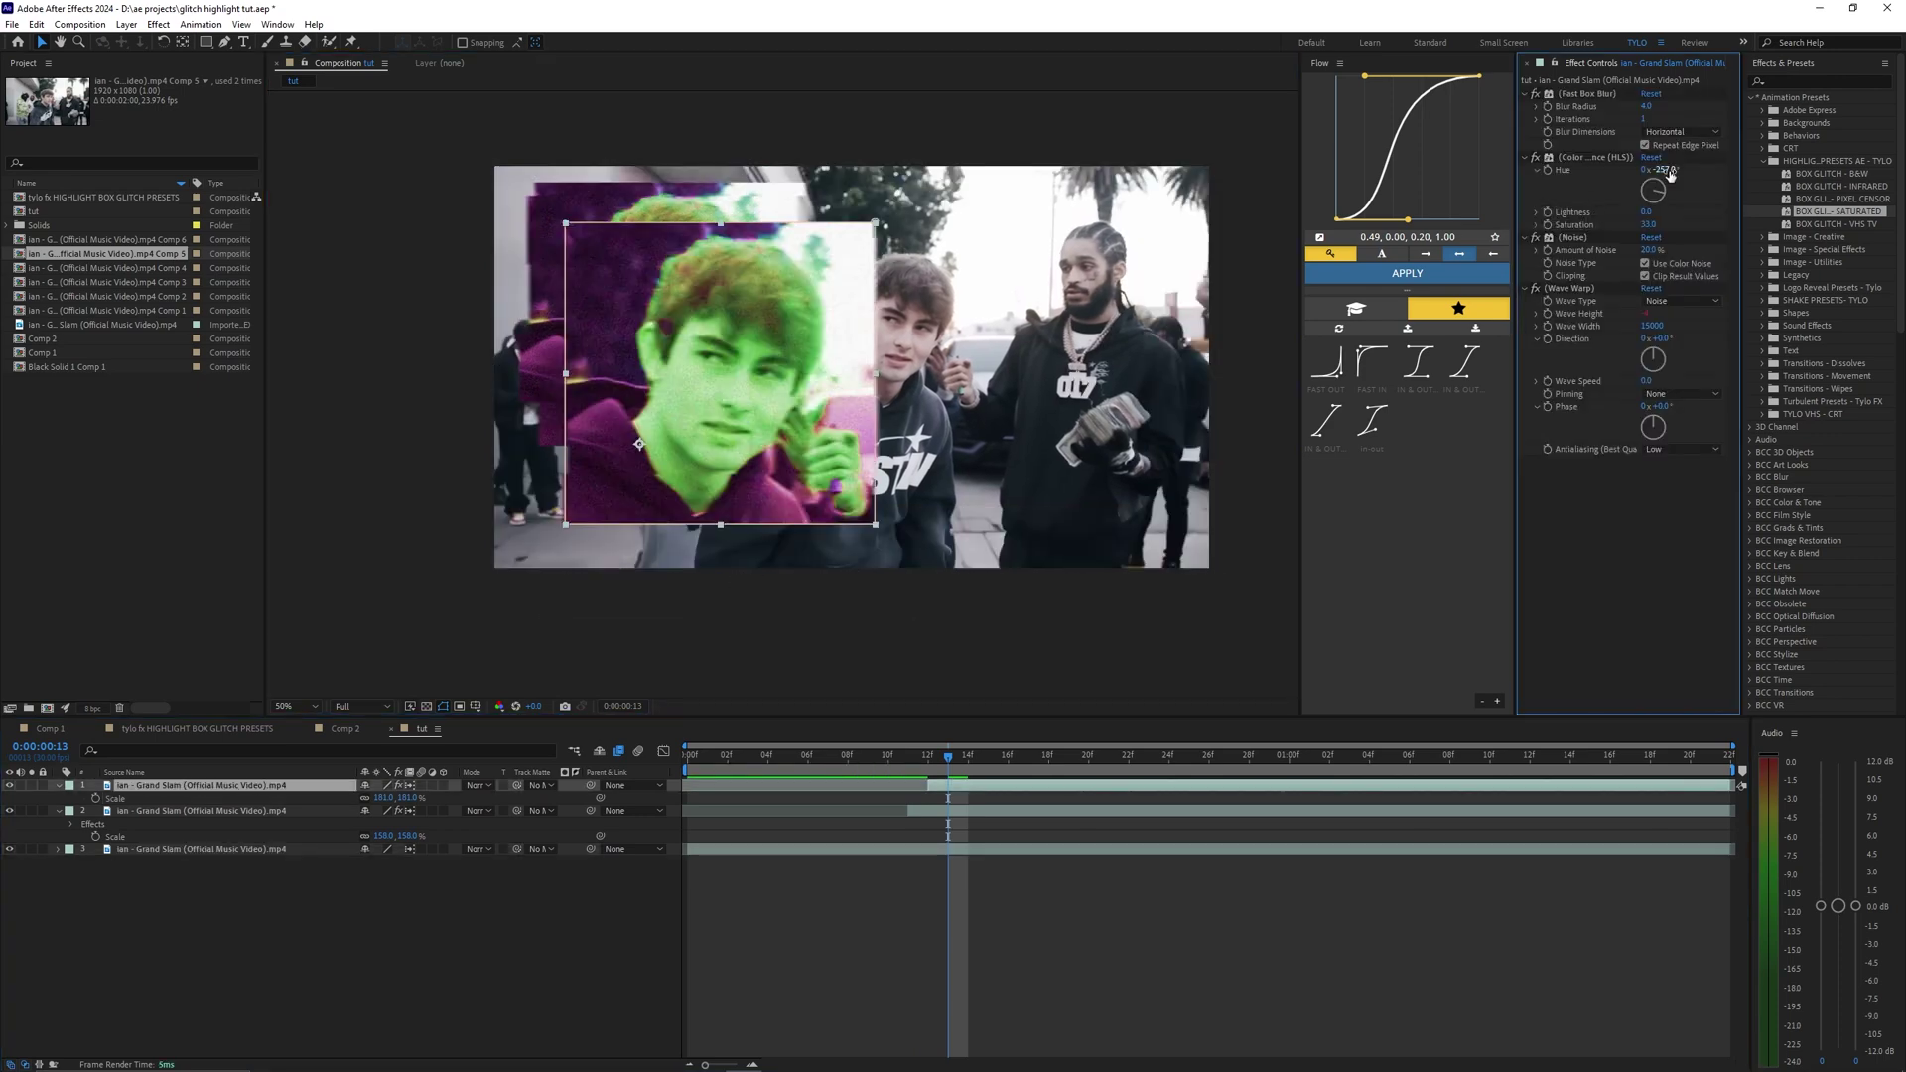
Shift the Hue of the larger head copy to a magenta tint and preview the layered boxes
drag(1670, 174, 1546, 174)
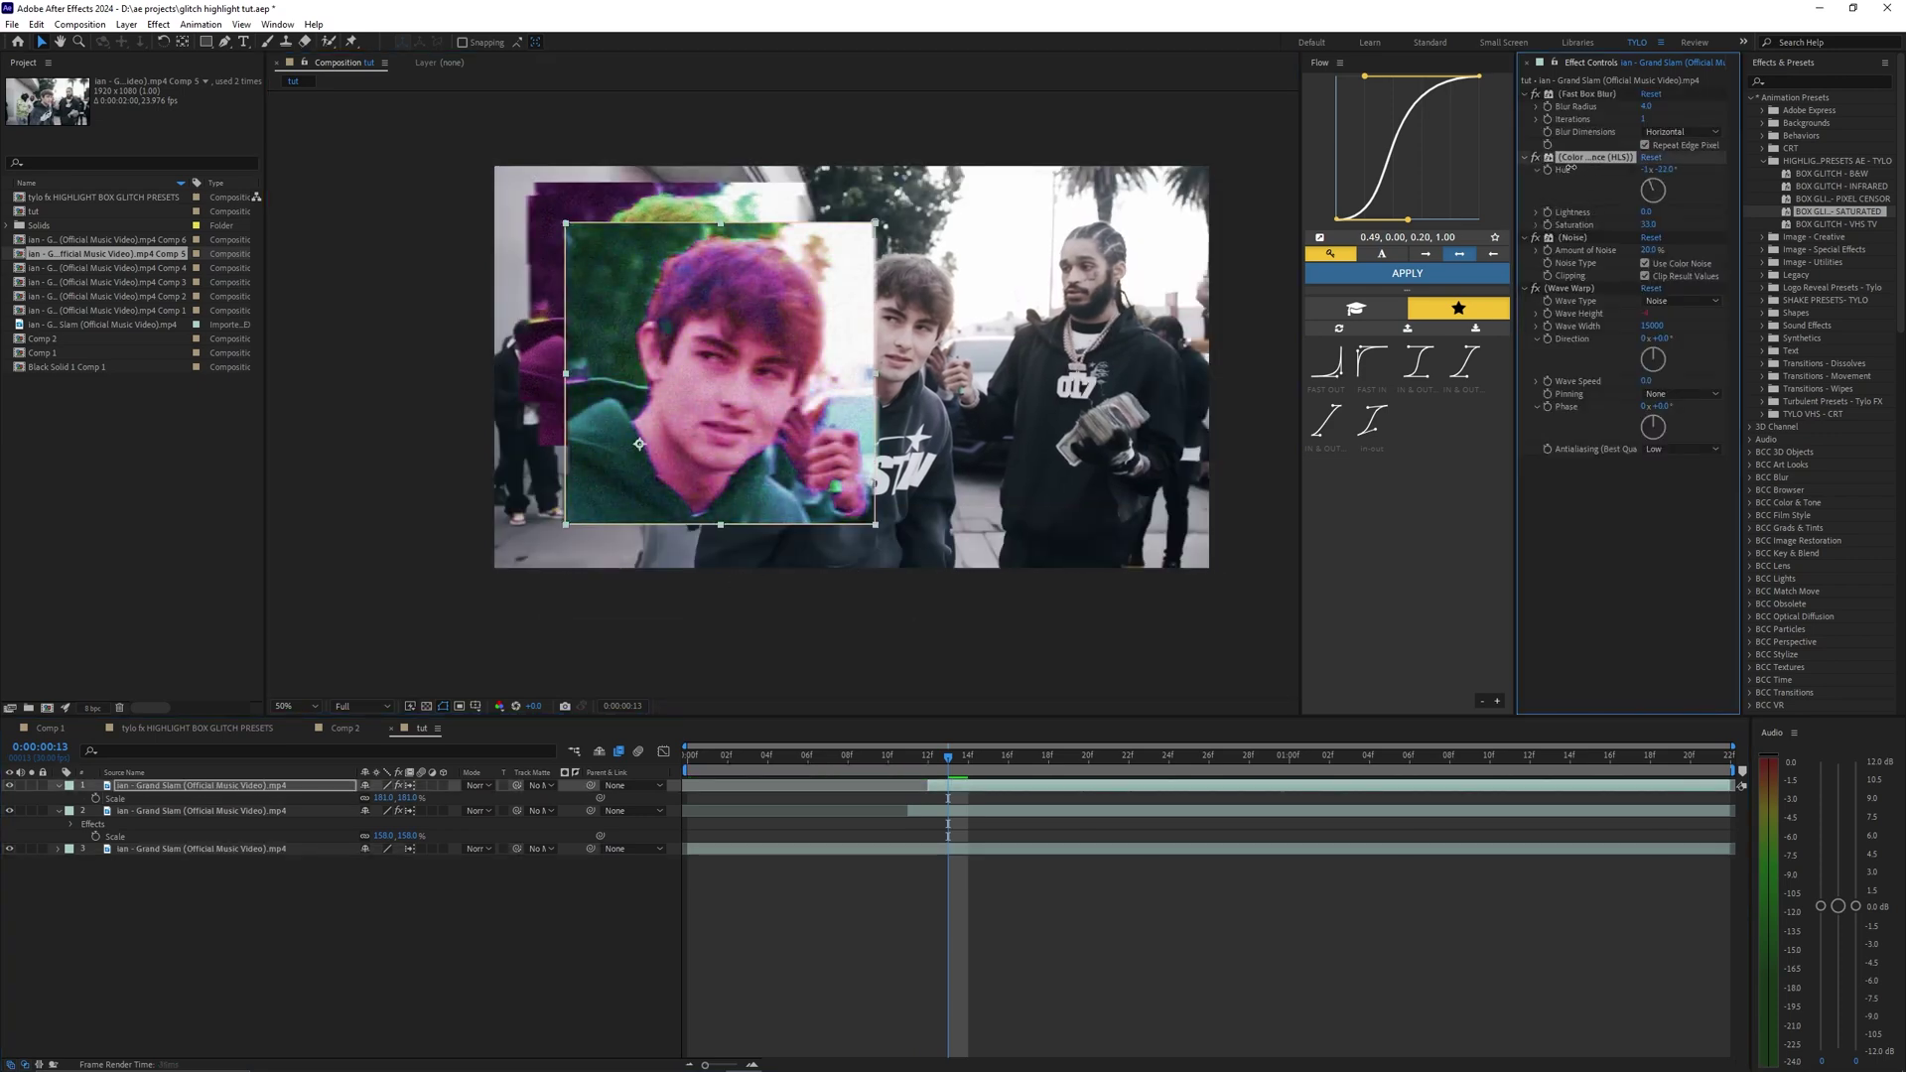
click(824, 899)
key(space)
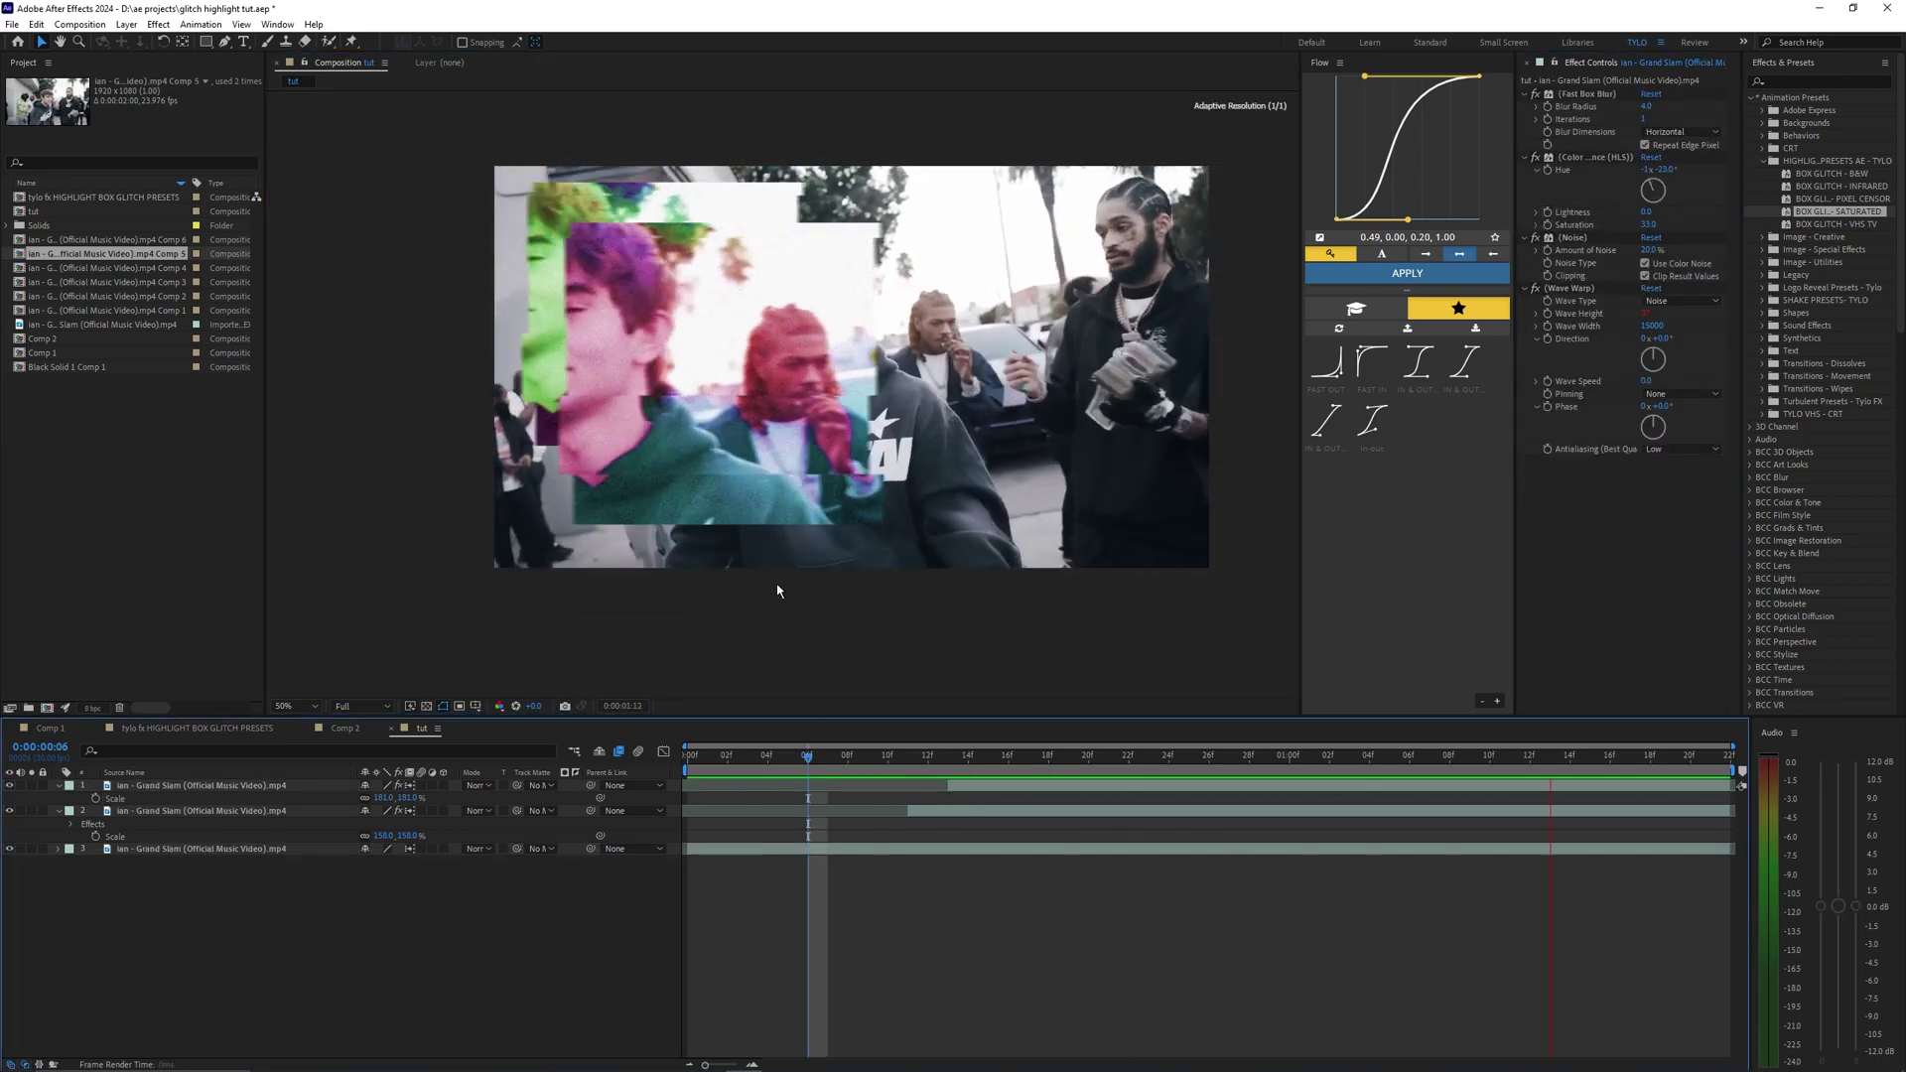
Delete the larger head copy and remove all of the saturated preset's effects from the remaining cutout
click(972, 786)
drag(970, 775, 943, 781)
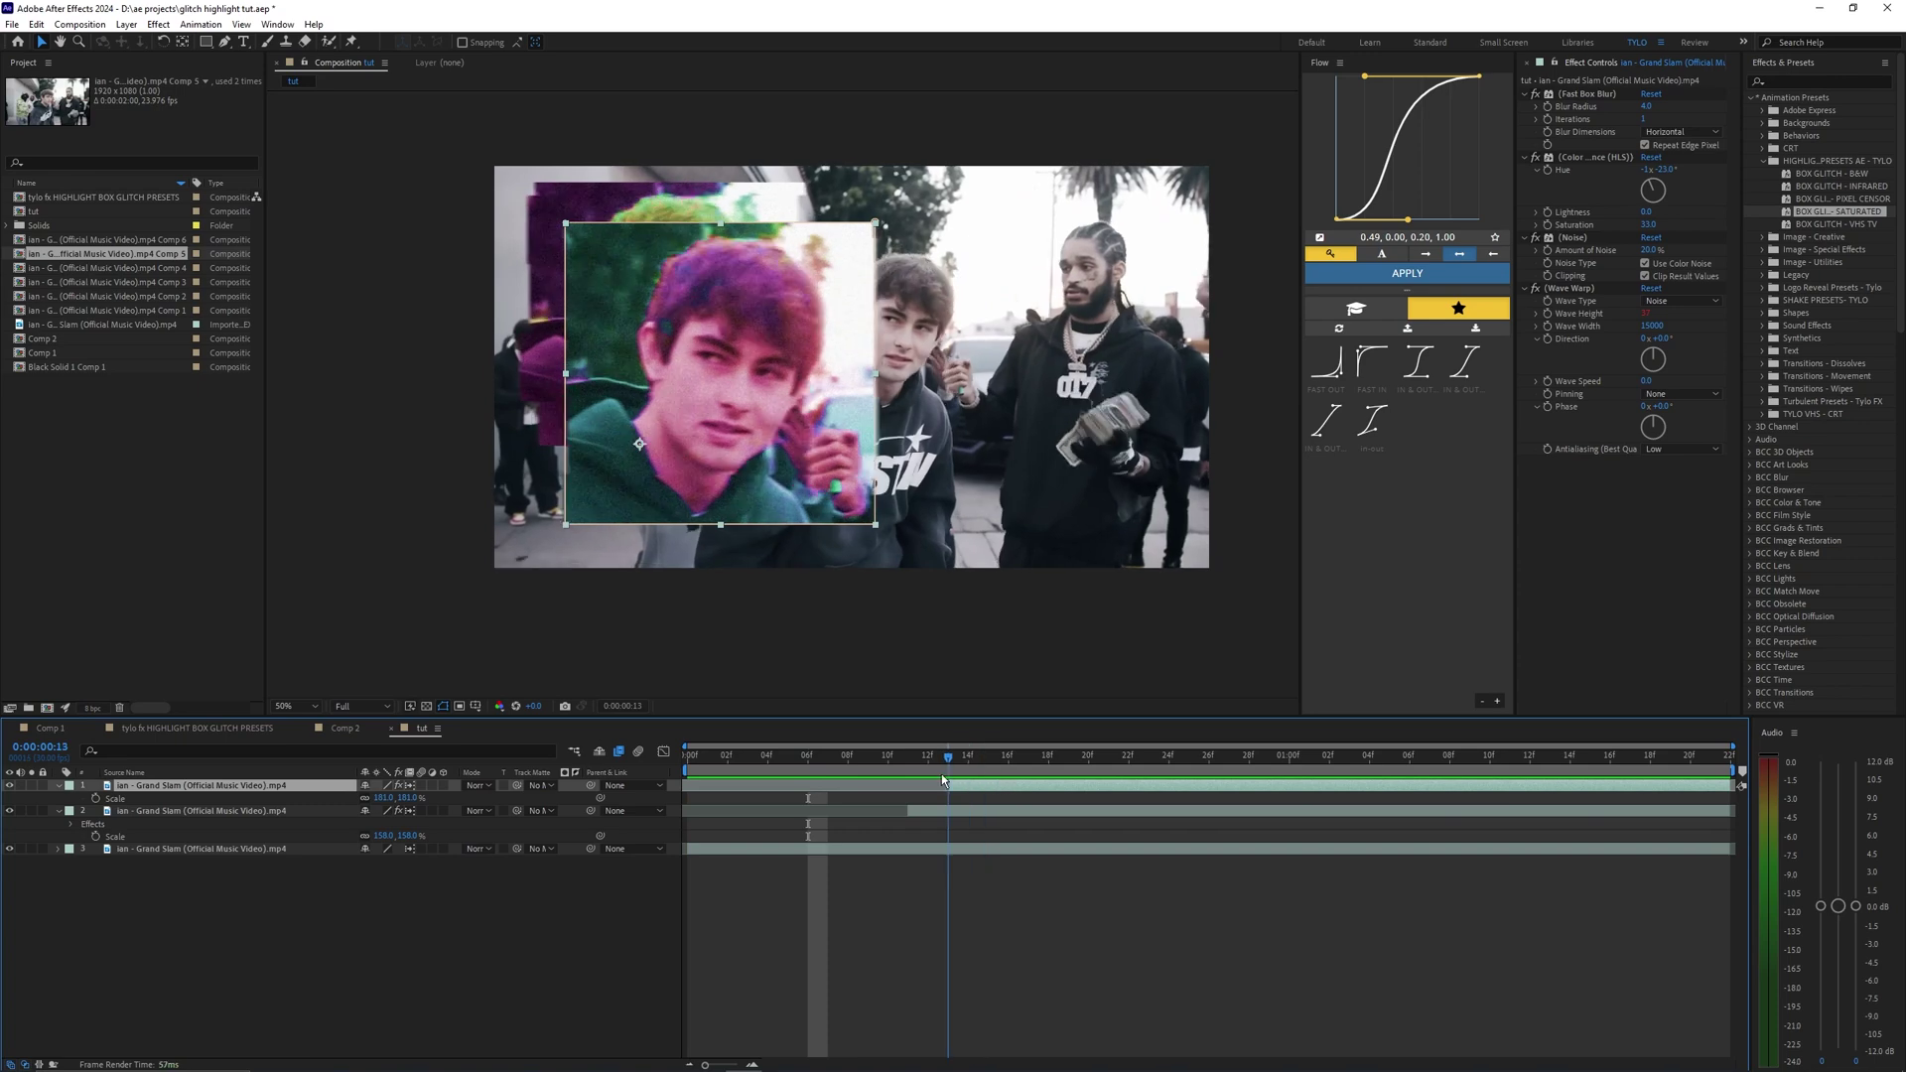
key(Delete)
click(1572, 97)
key(Delete)
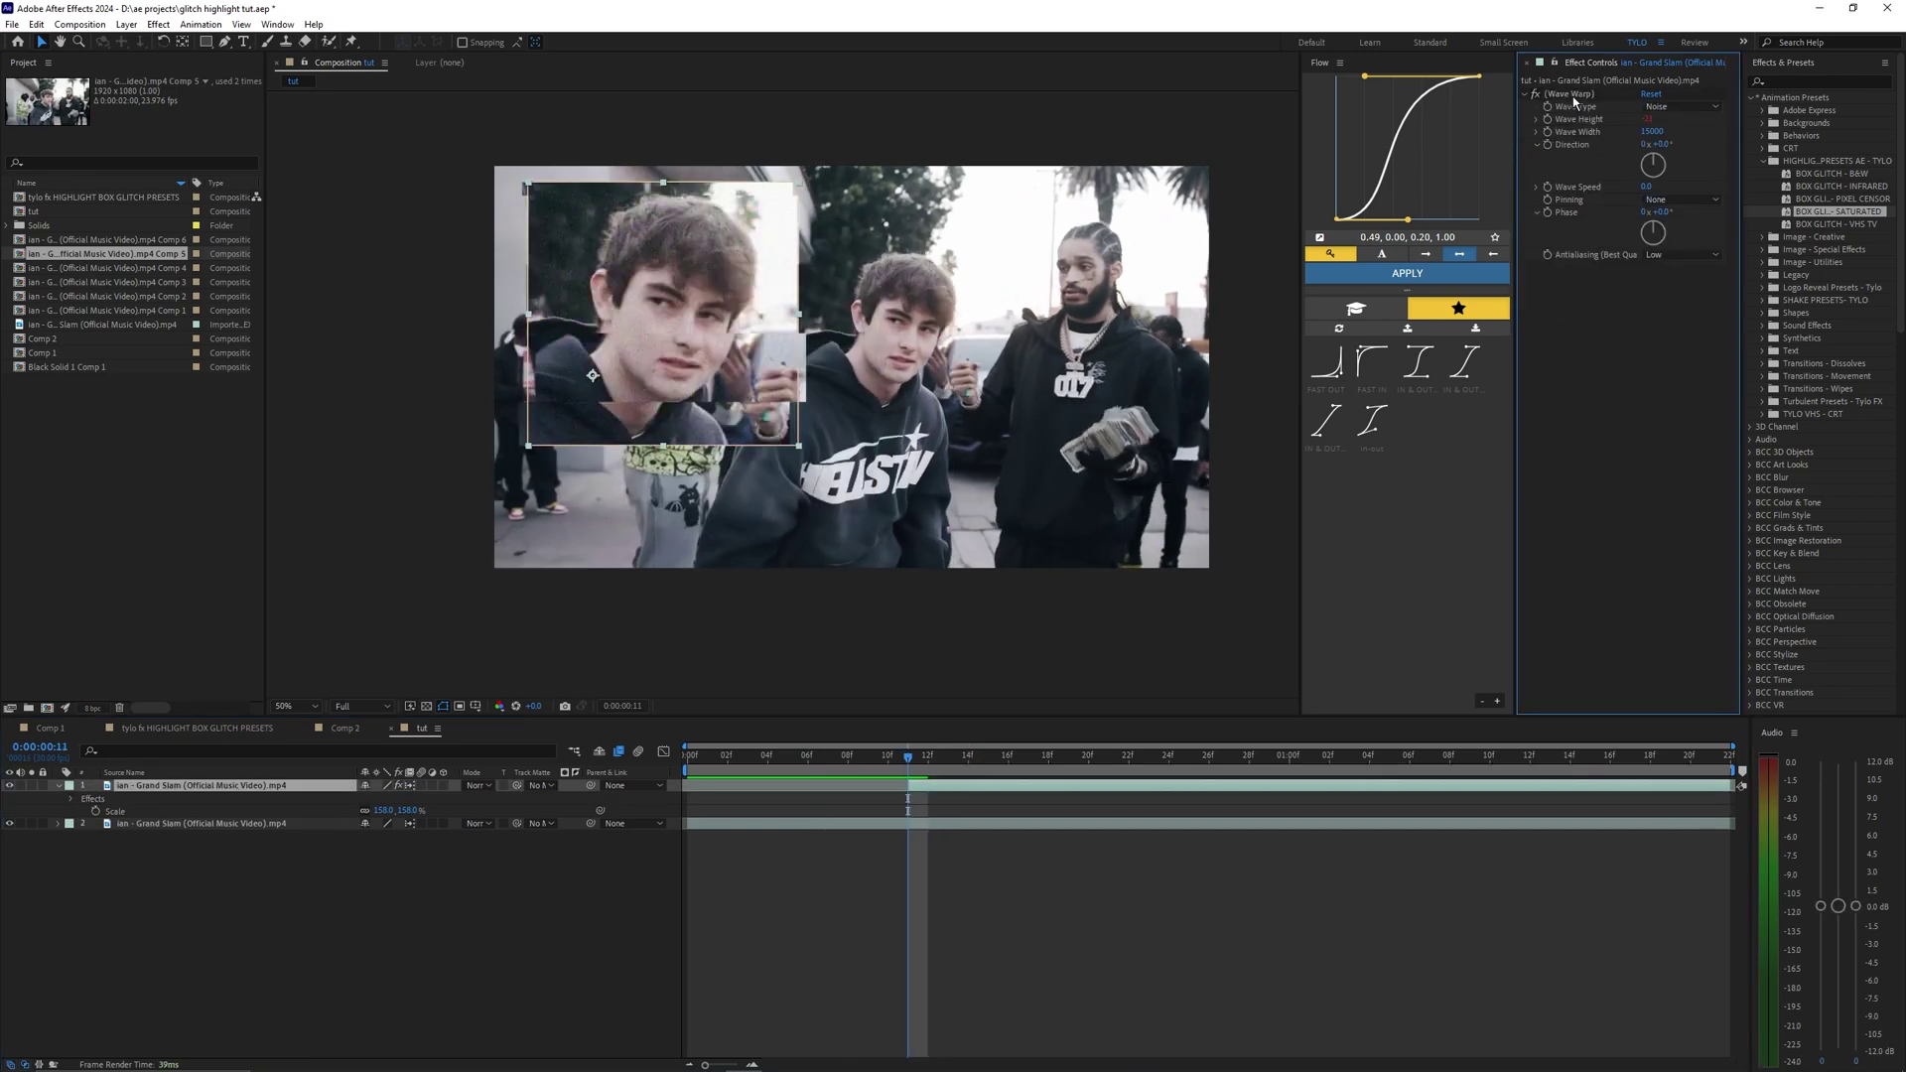
click(1572, 97)
key(Delete)
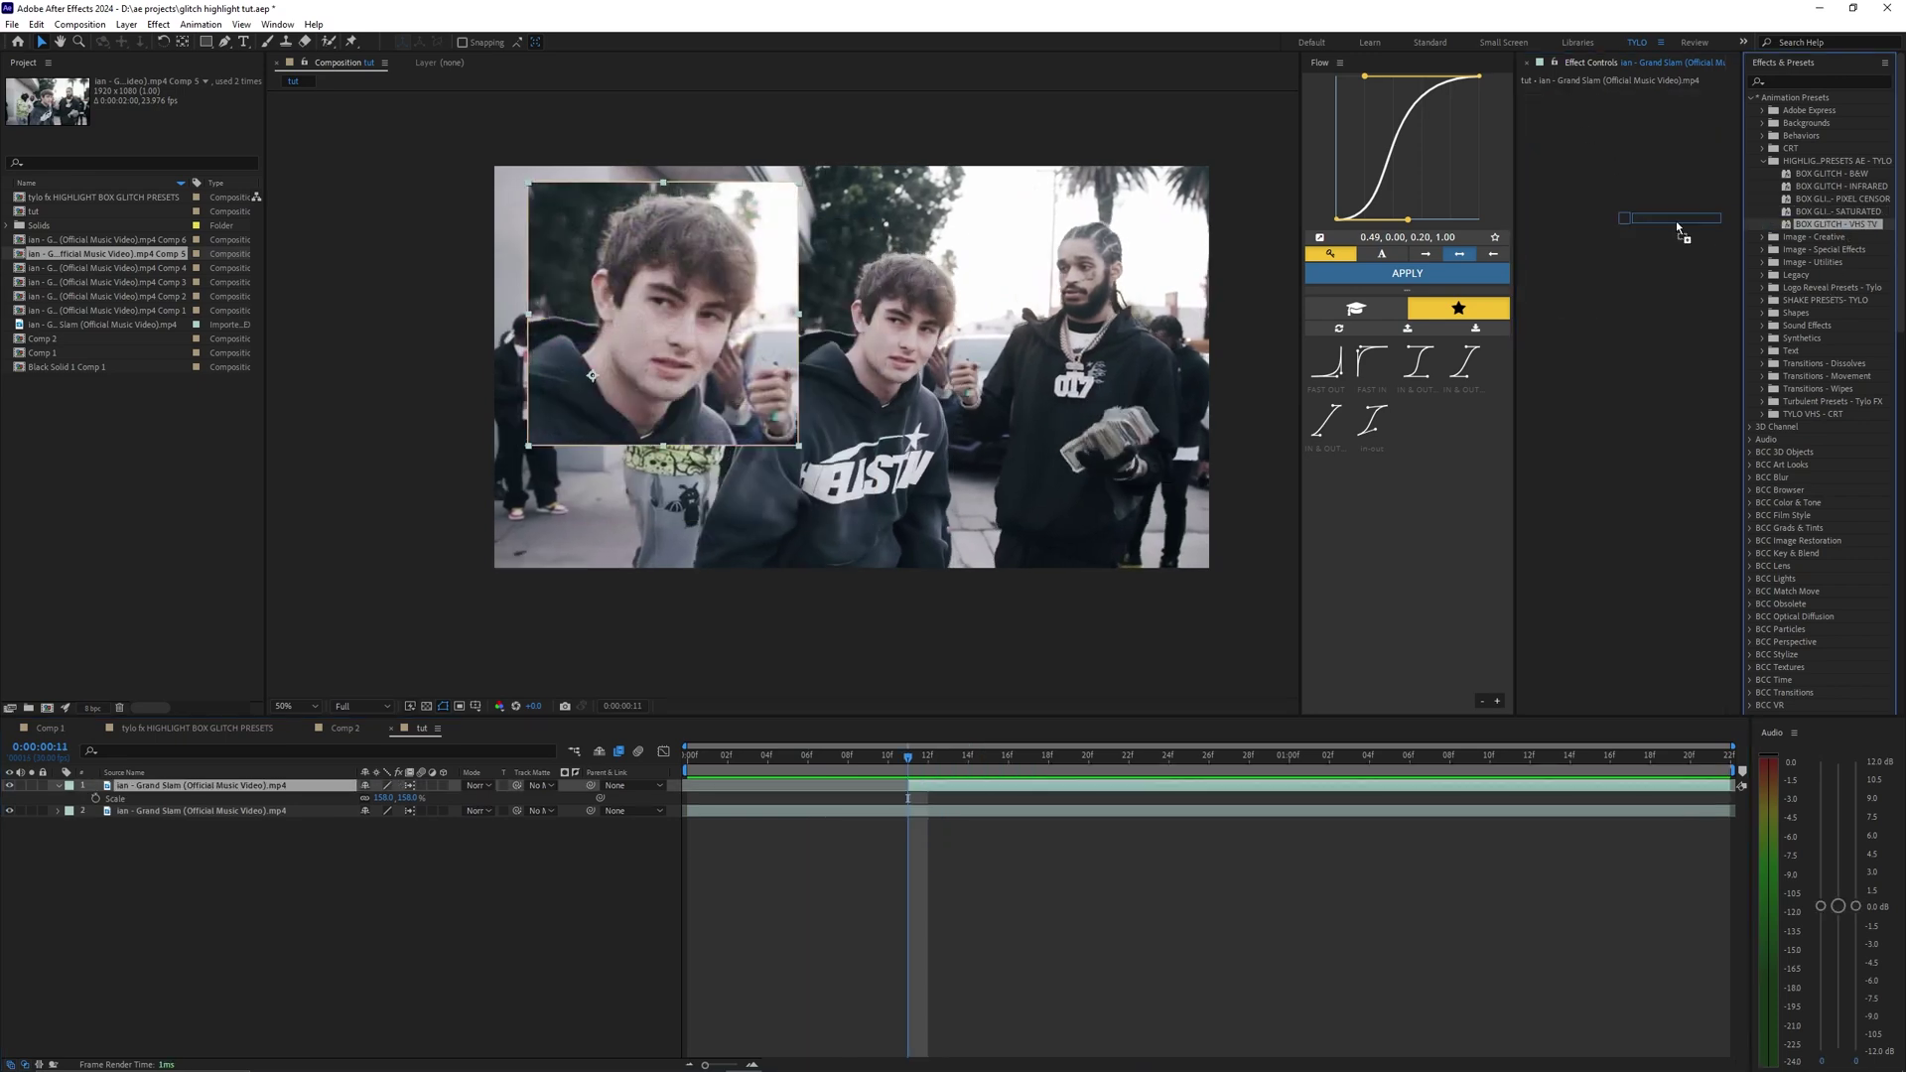
Apply the BOX GLITCH - VHS TV preset to the head cutout, preview it from 0:00:00:11, and collapse the layer's properties
key(ctrl+shift+z)
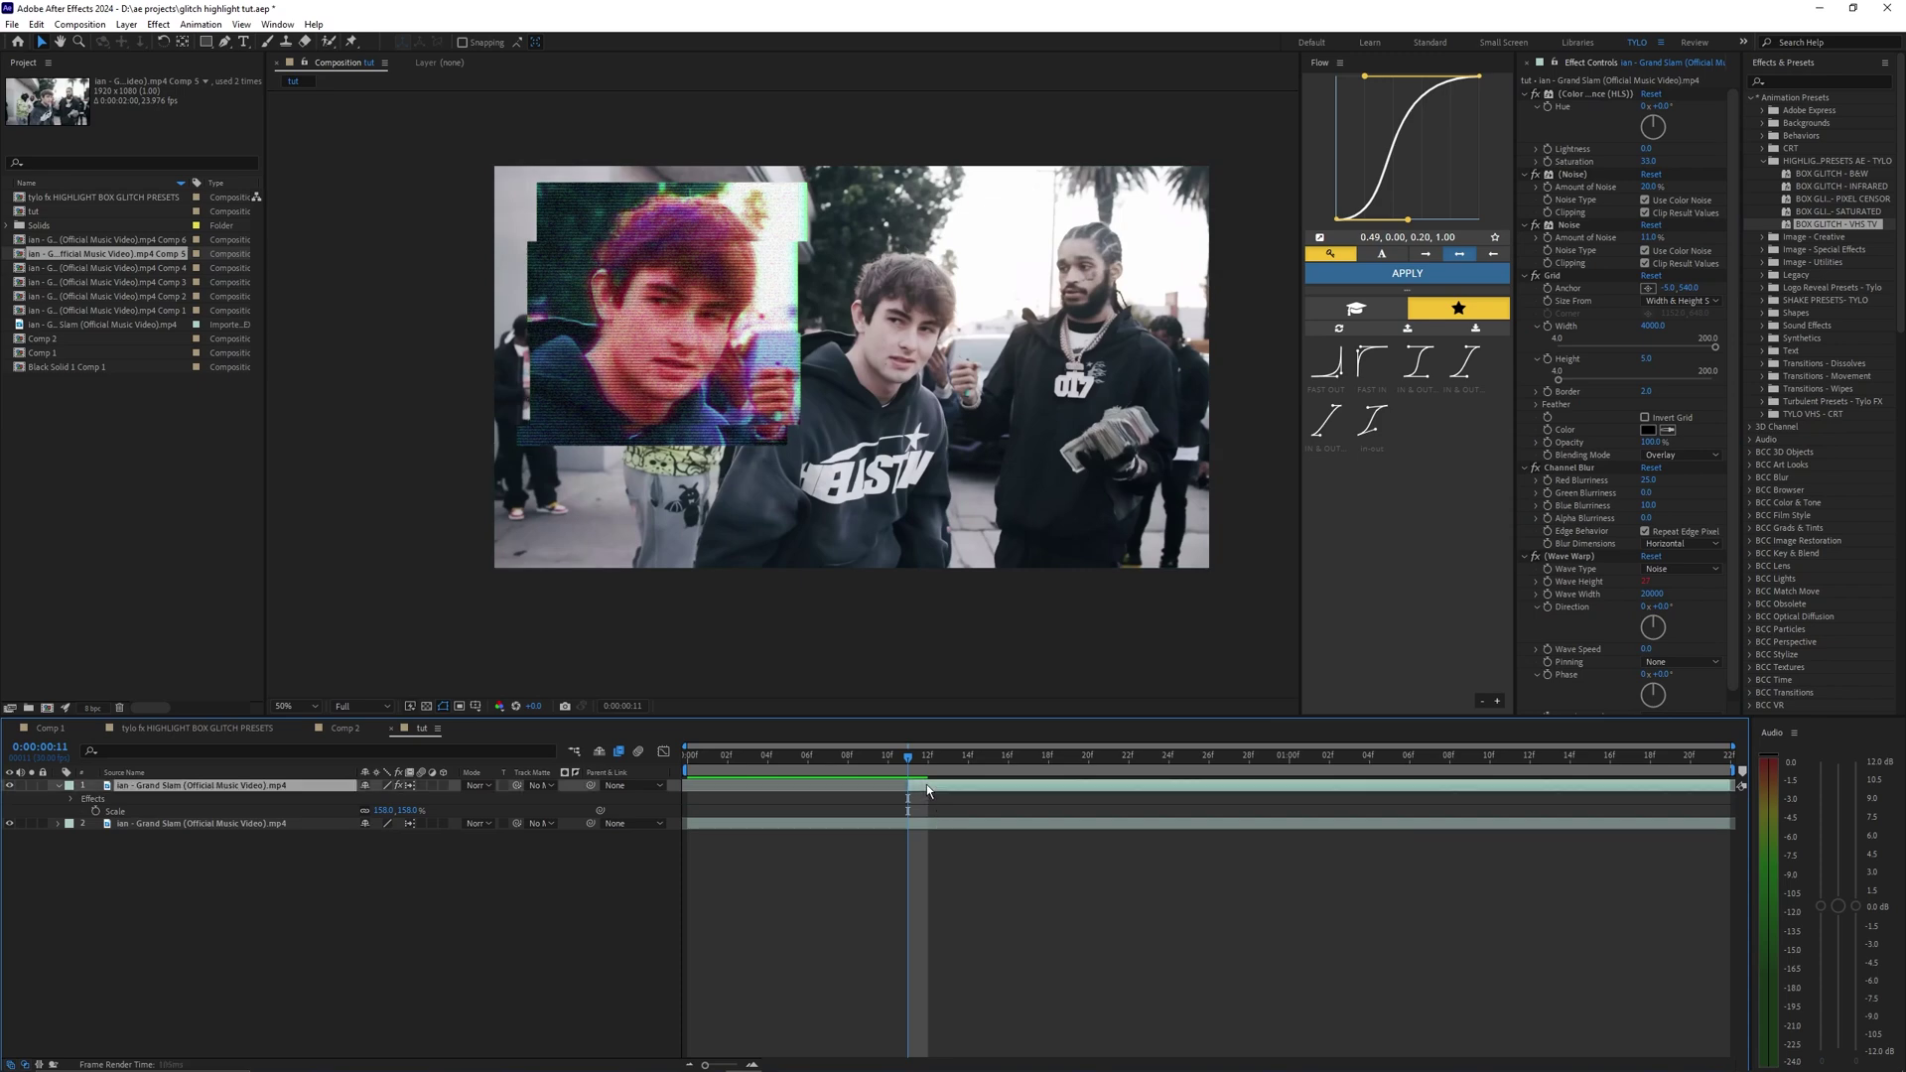
key(space)
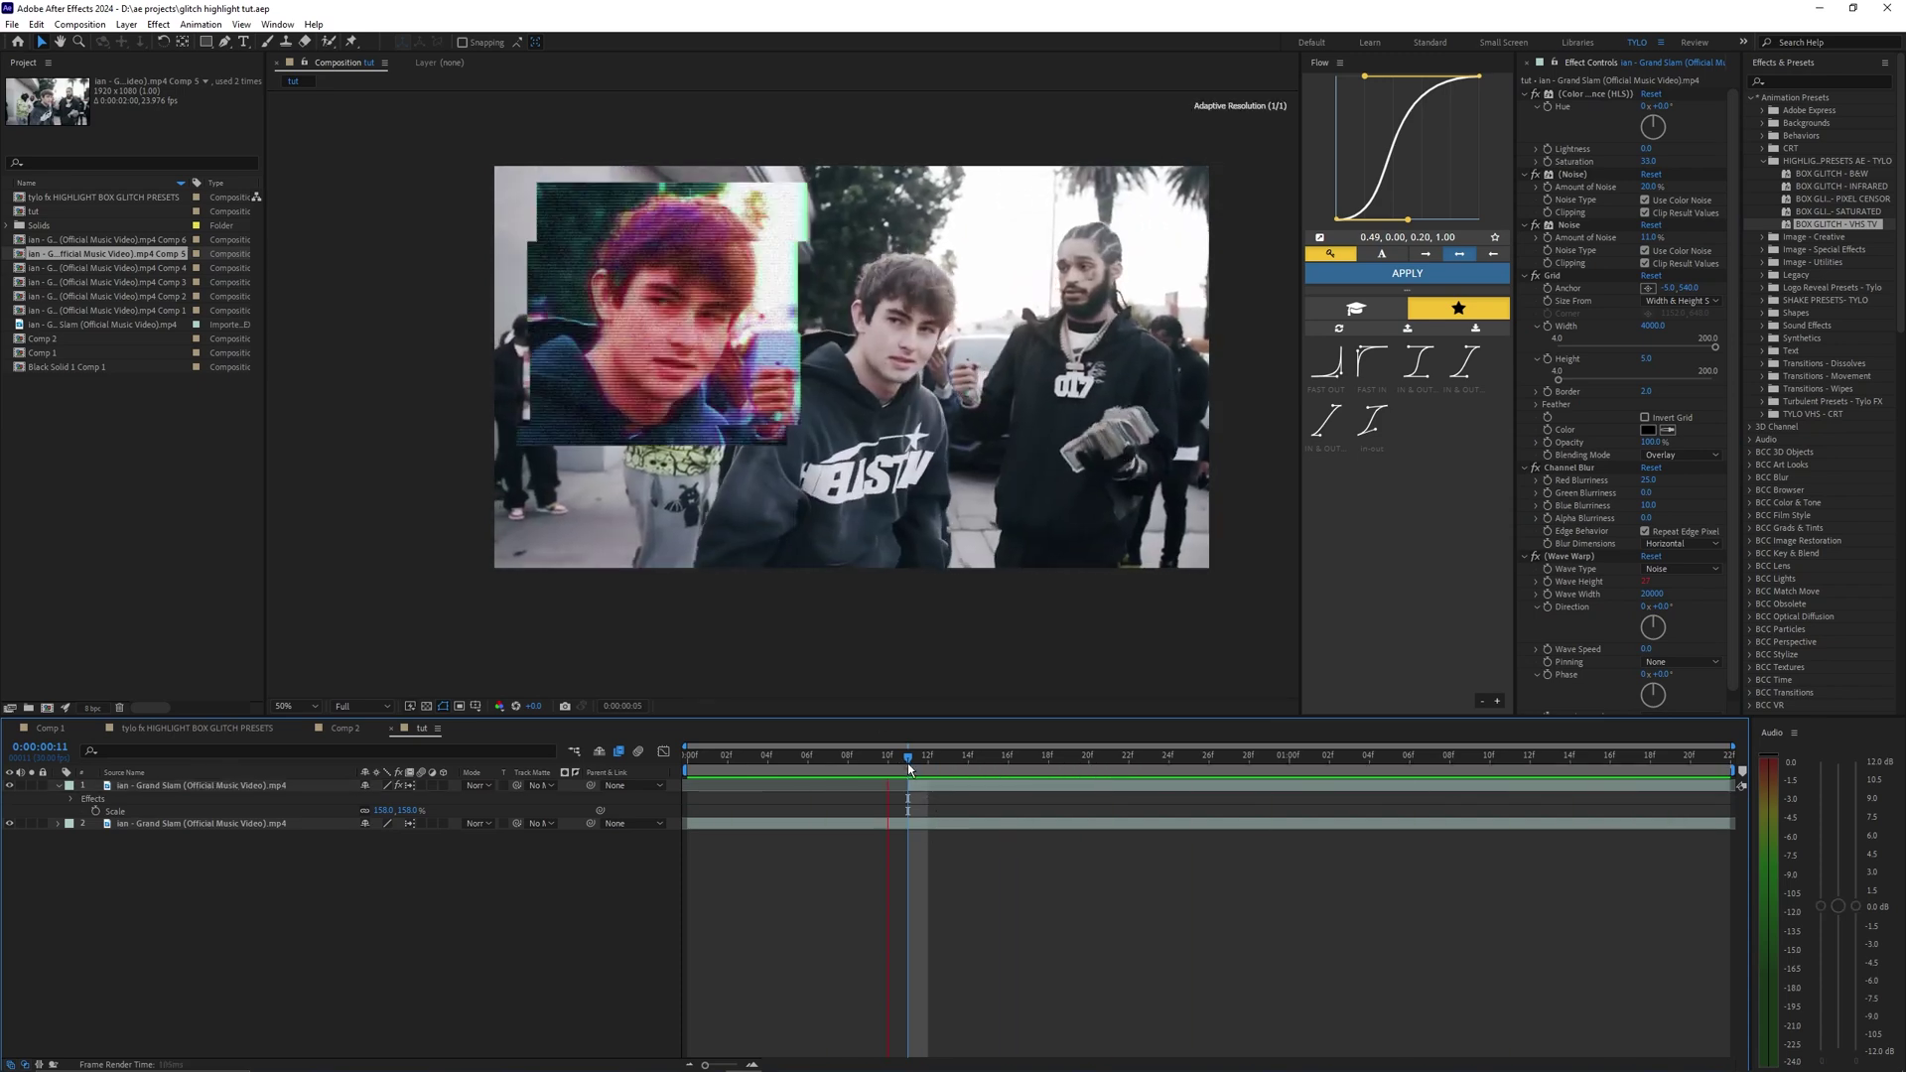
click(997, 770)
click(907, 767)
click(918, 785)
key(u)
click(918, 817)
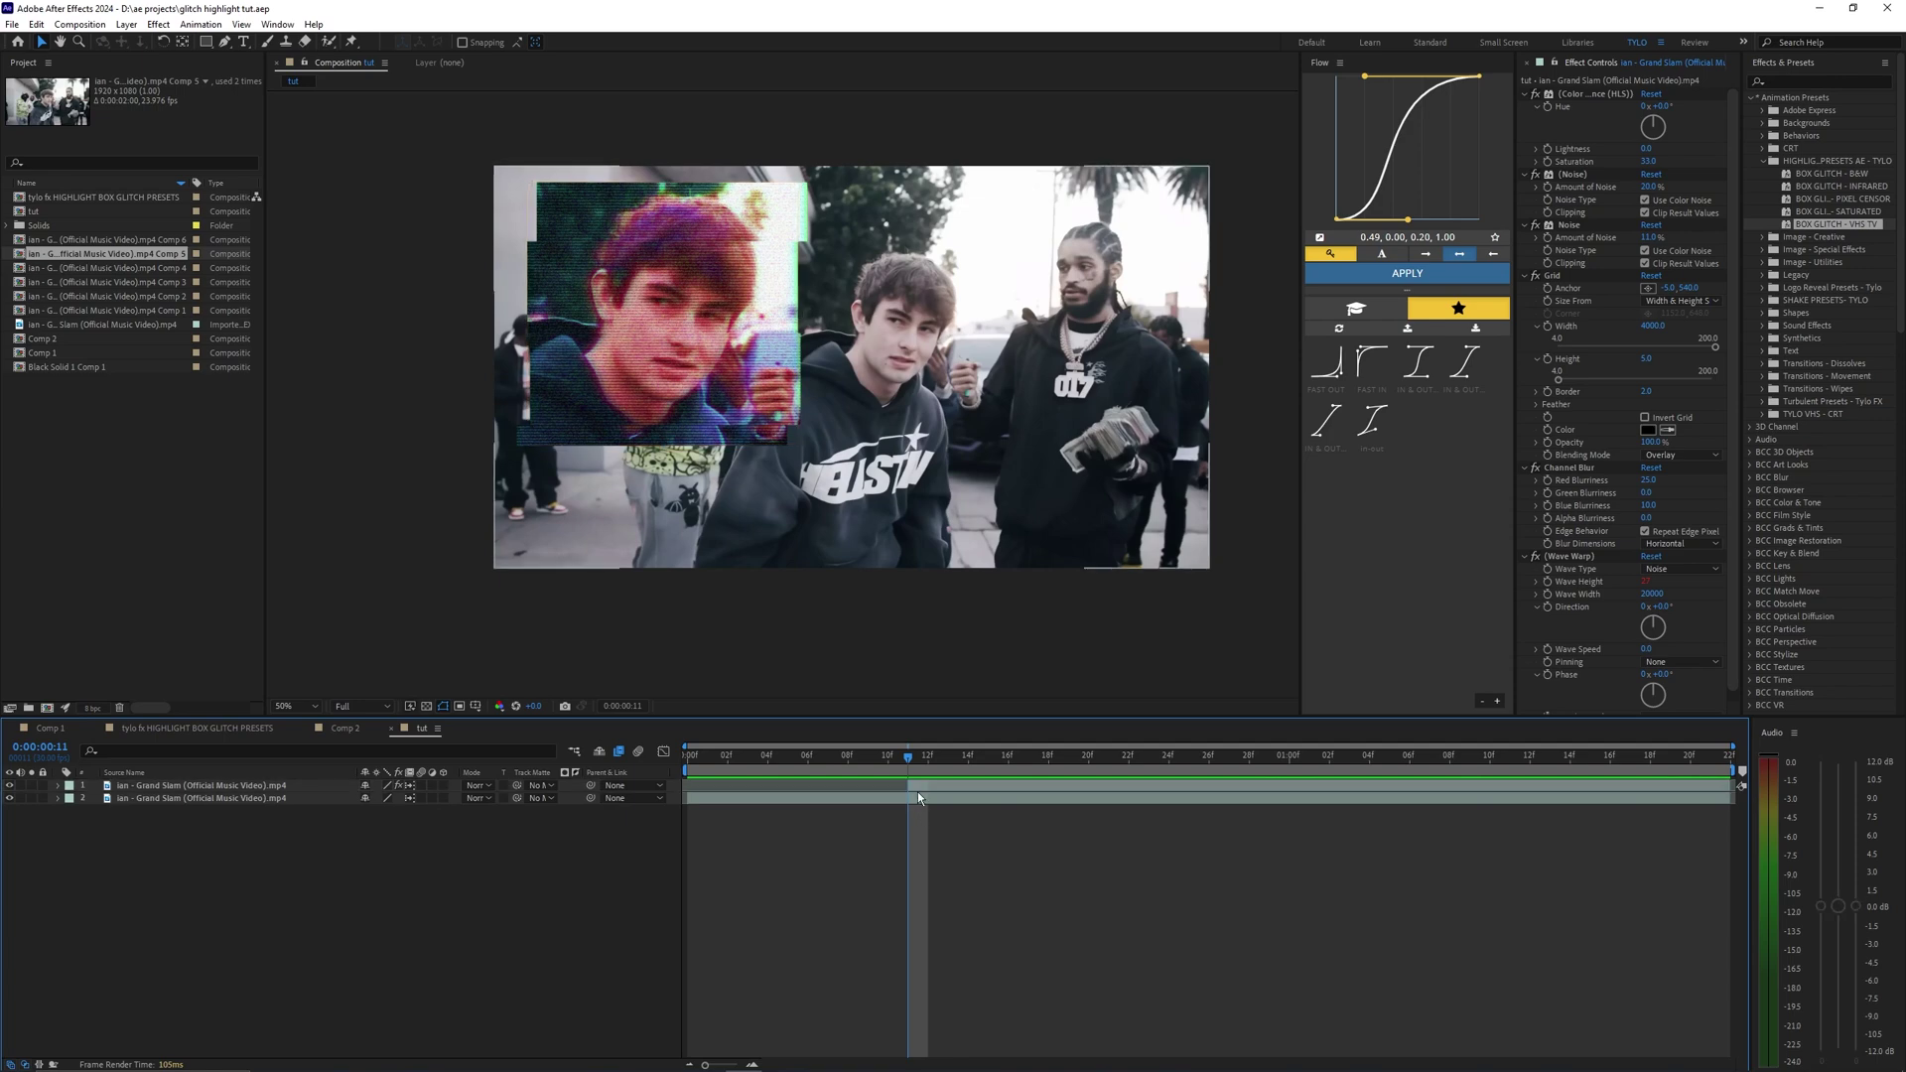
click(916, 796)
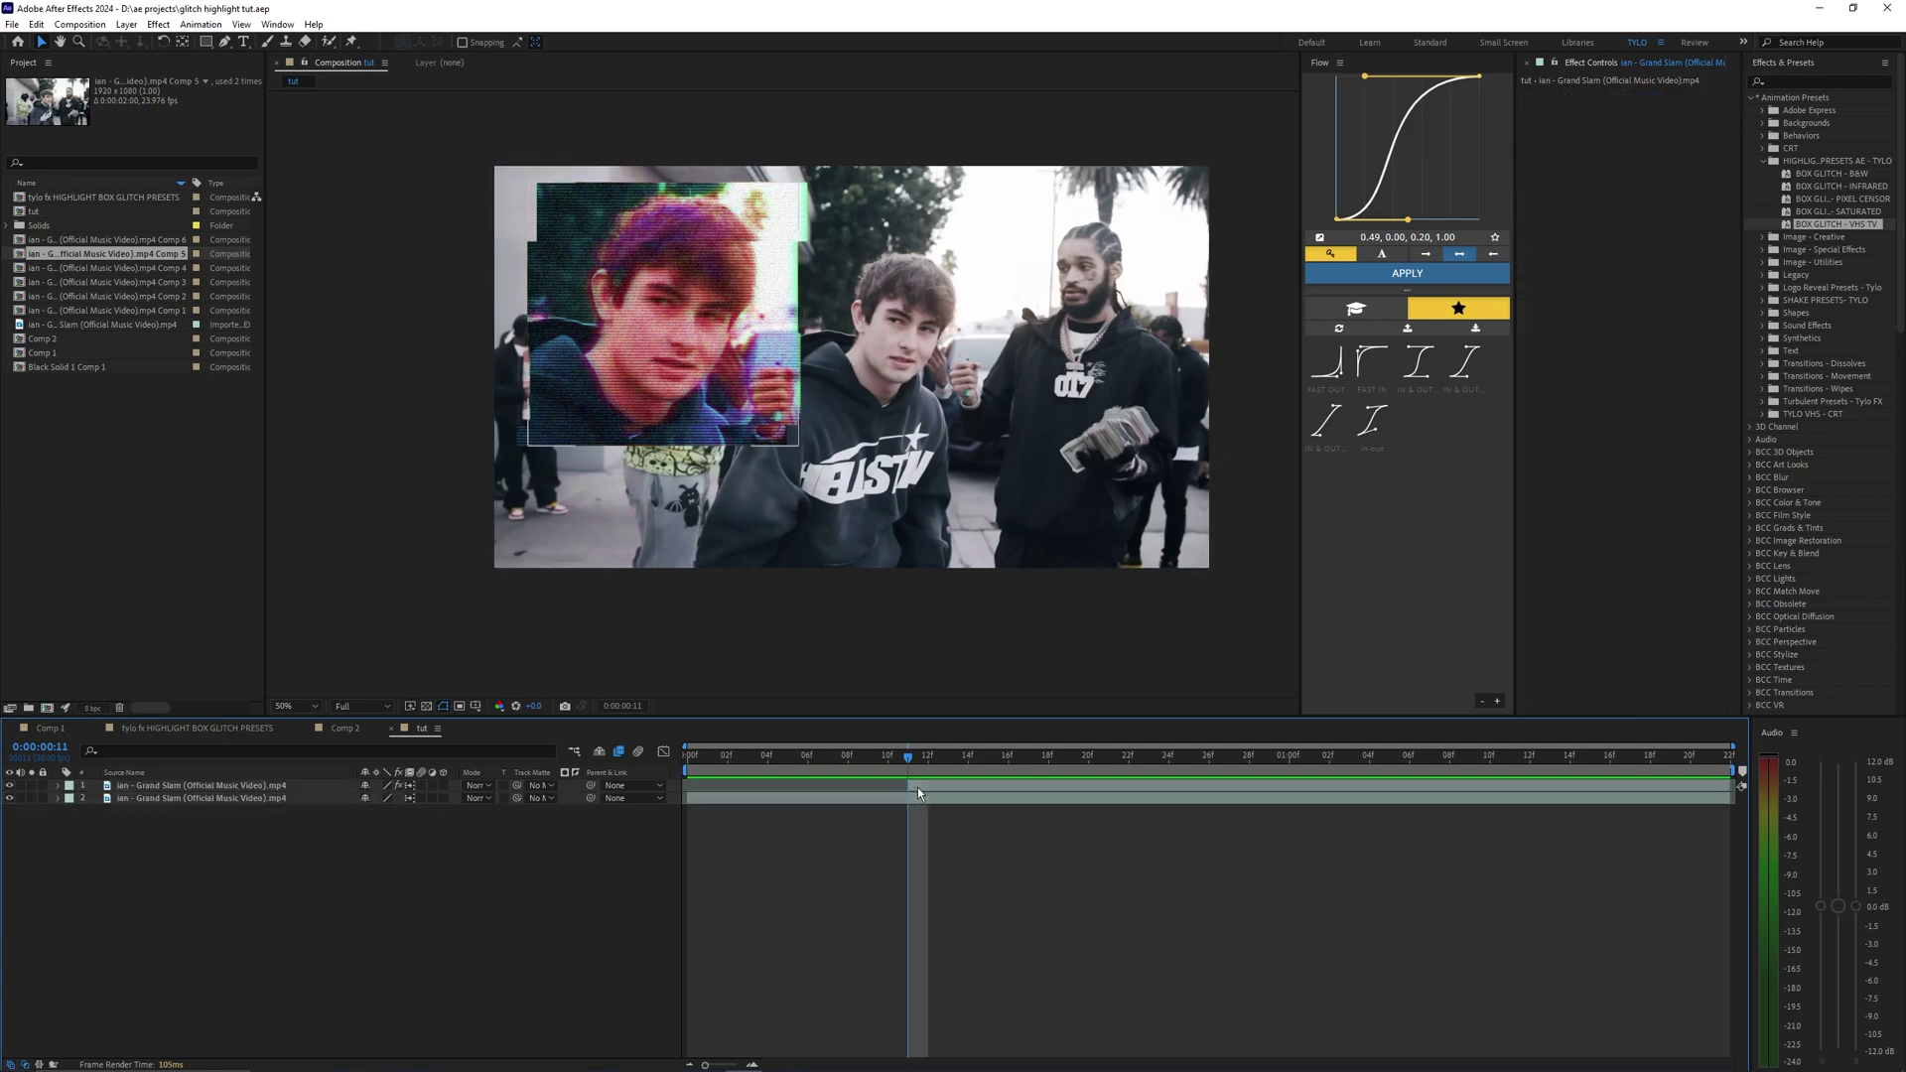
click(917, 789)
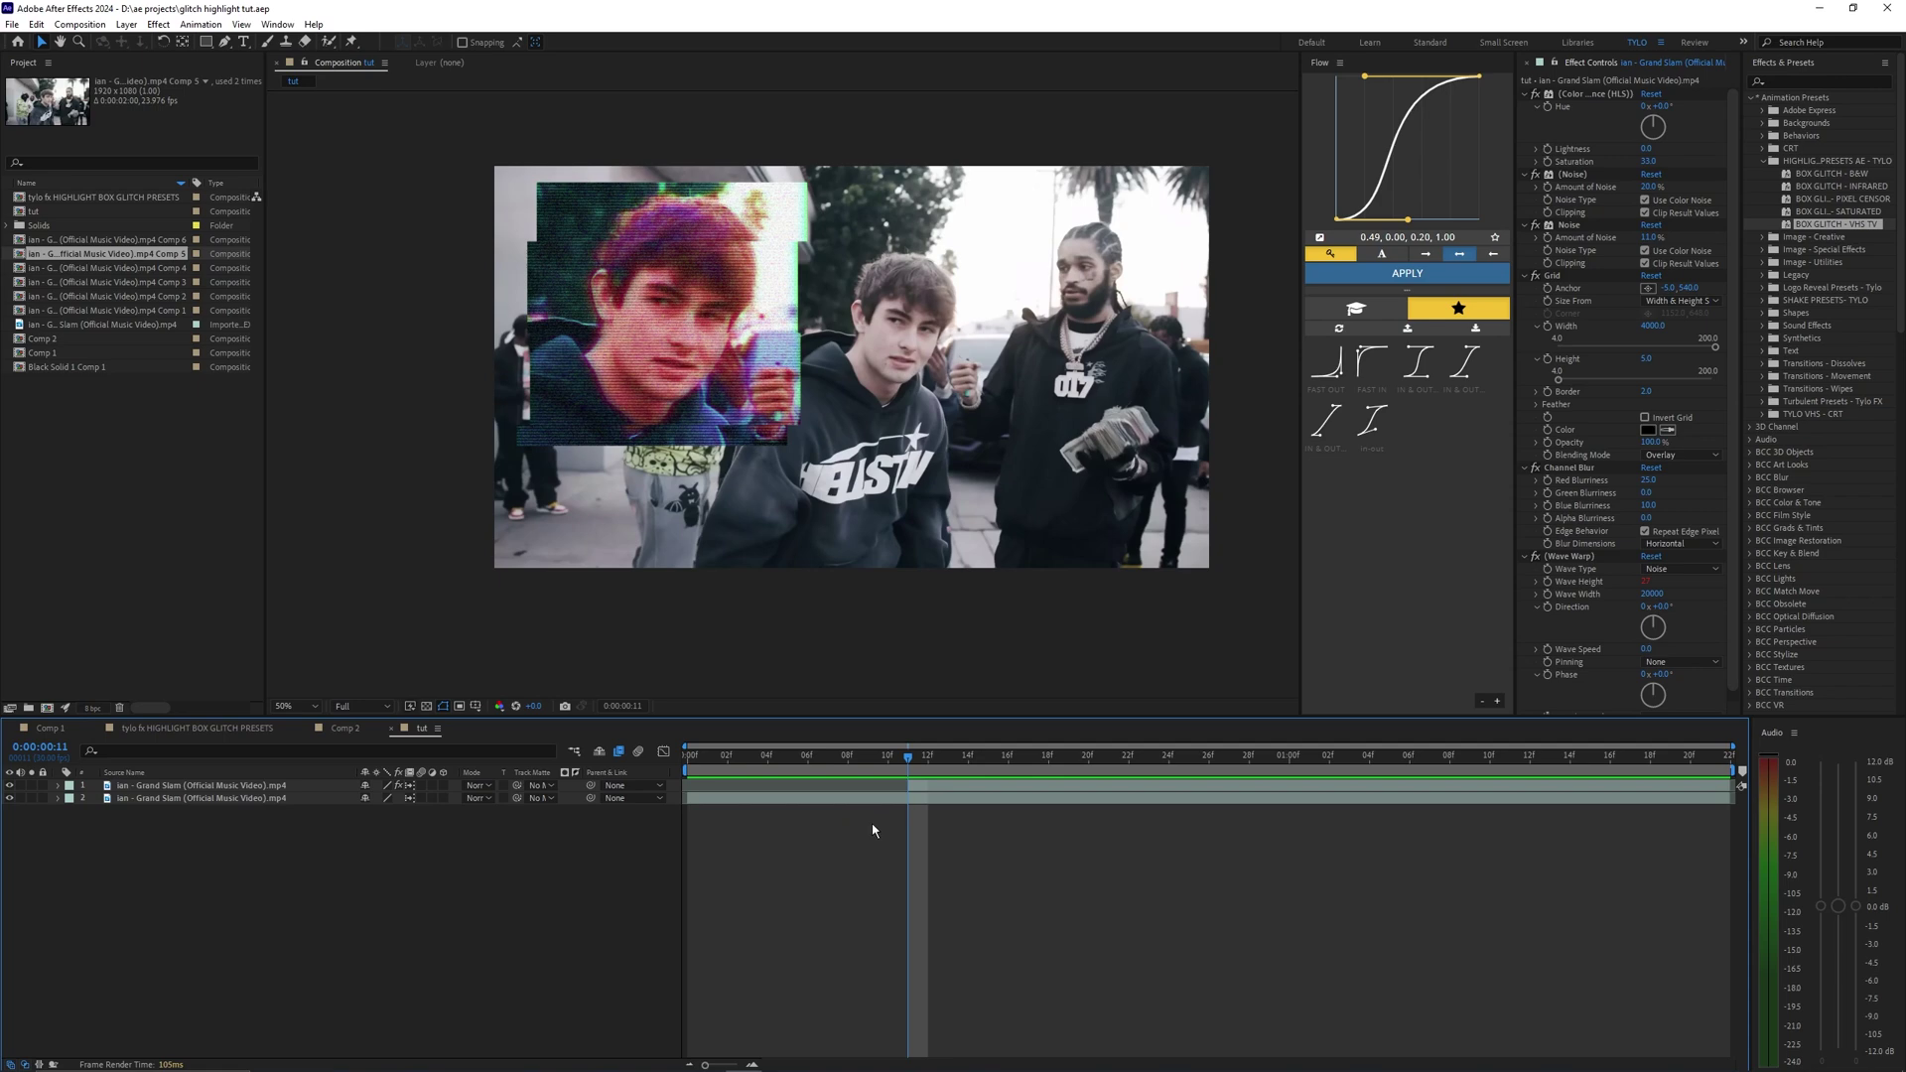
click(812, 828)
click(762, 800)
click(794, 823)
click(809, 799)
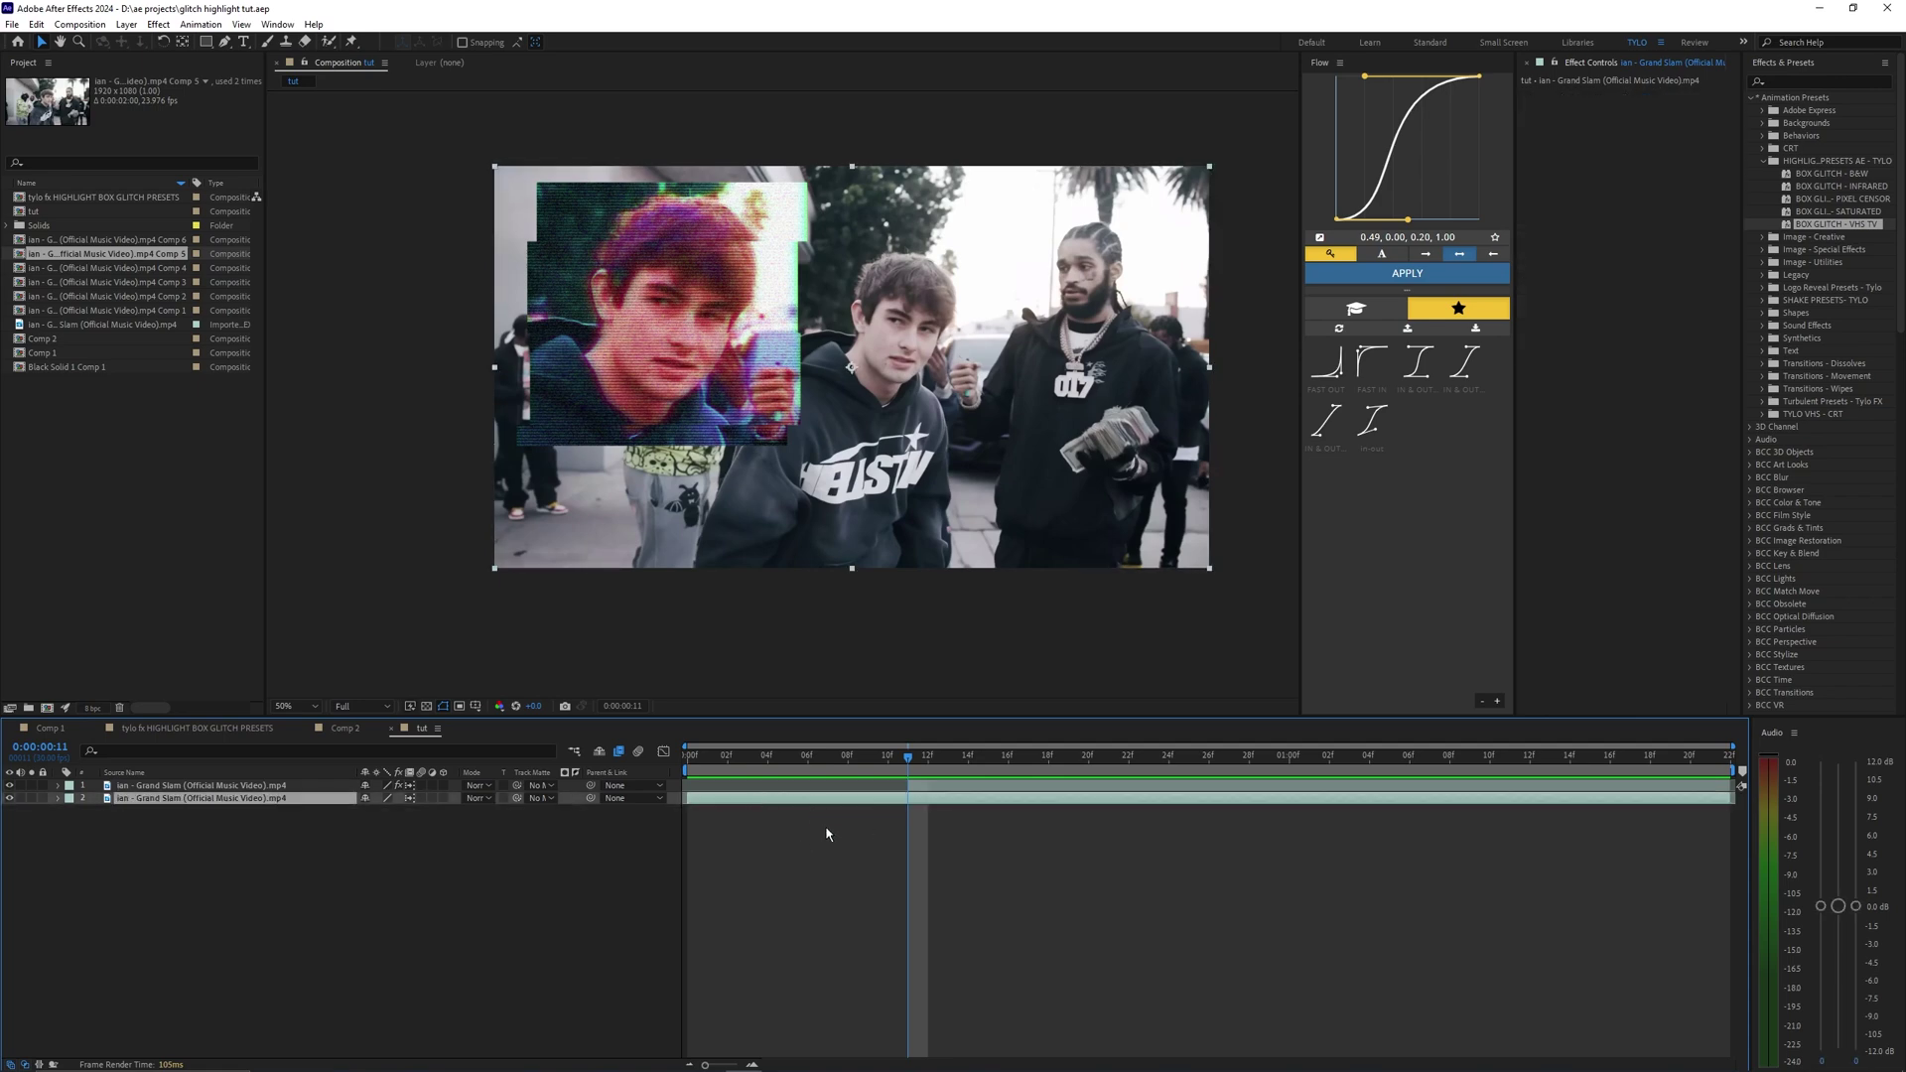
click(923, 787)
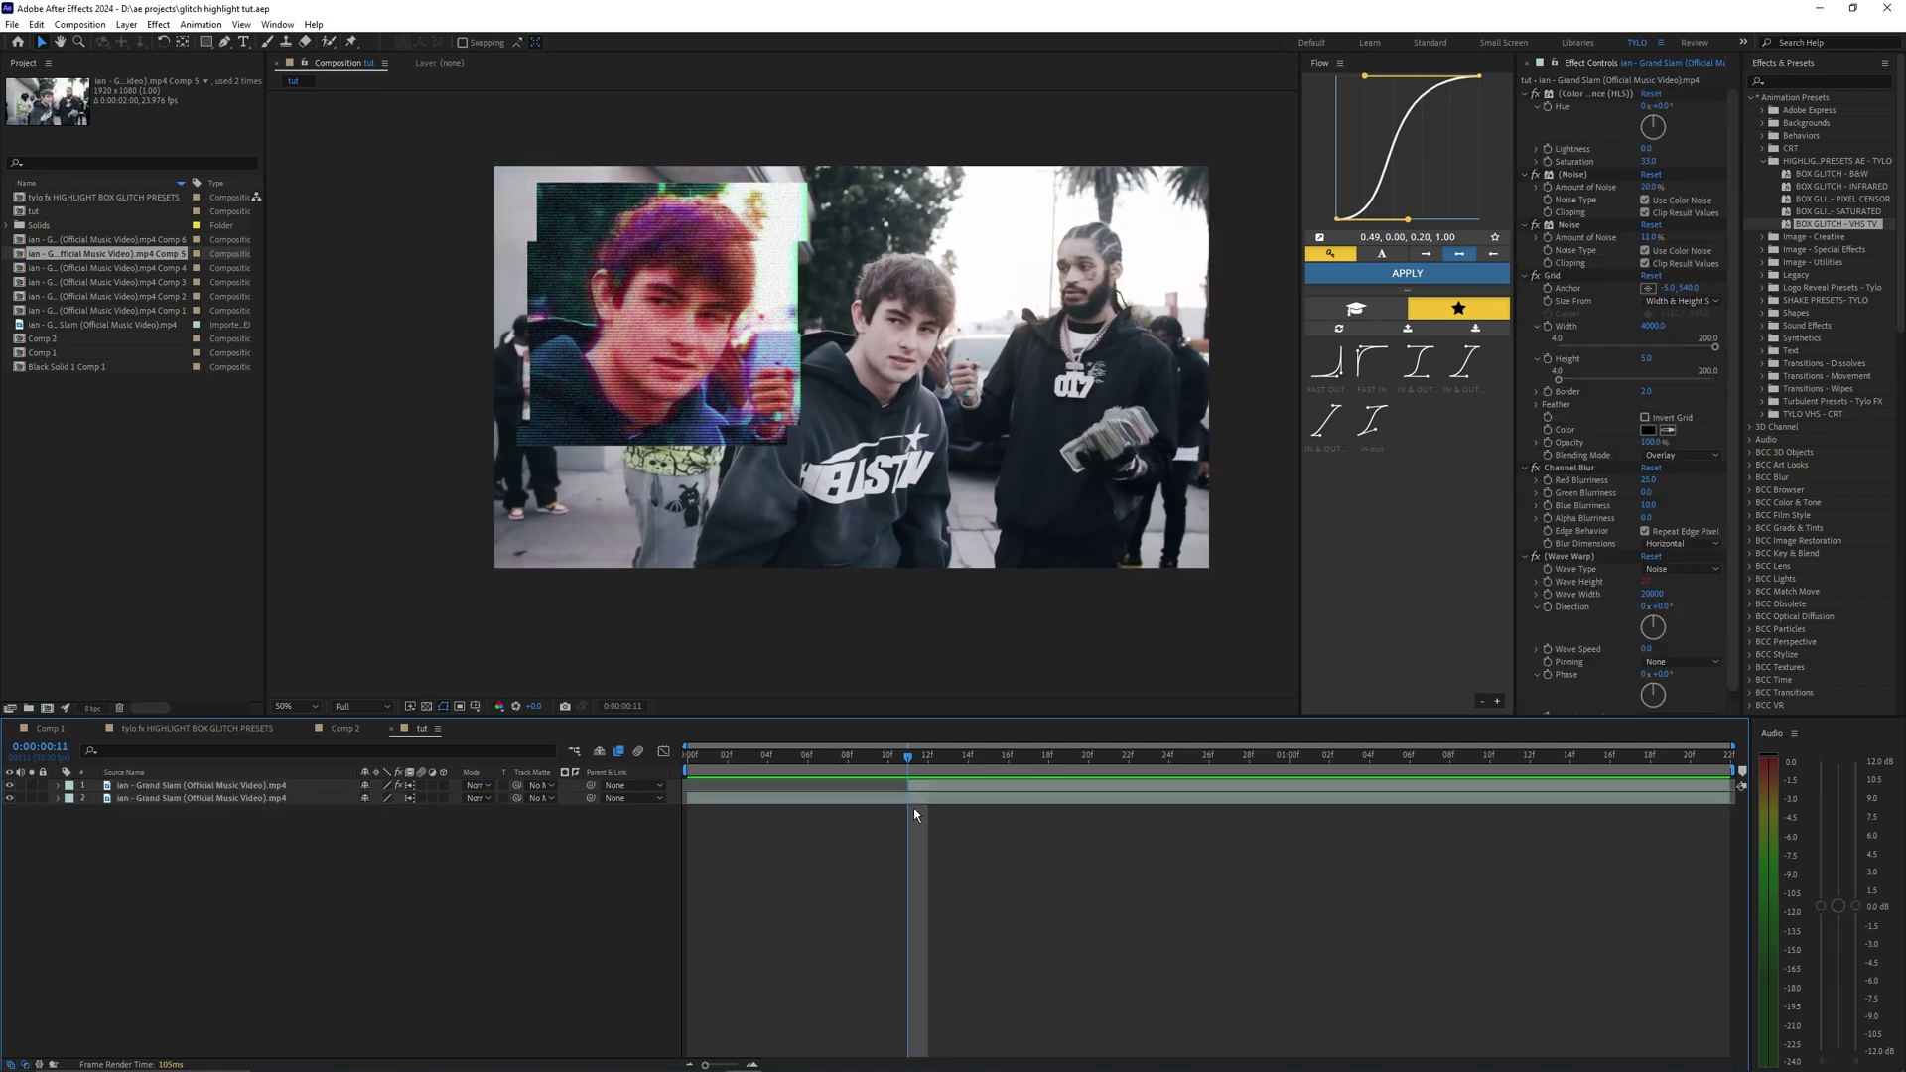
Open the HIGHLIGHT BOX GLITCH PRESETS composition, switch to Comp 1, and play back its edit from the start
click(216, 731)
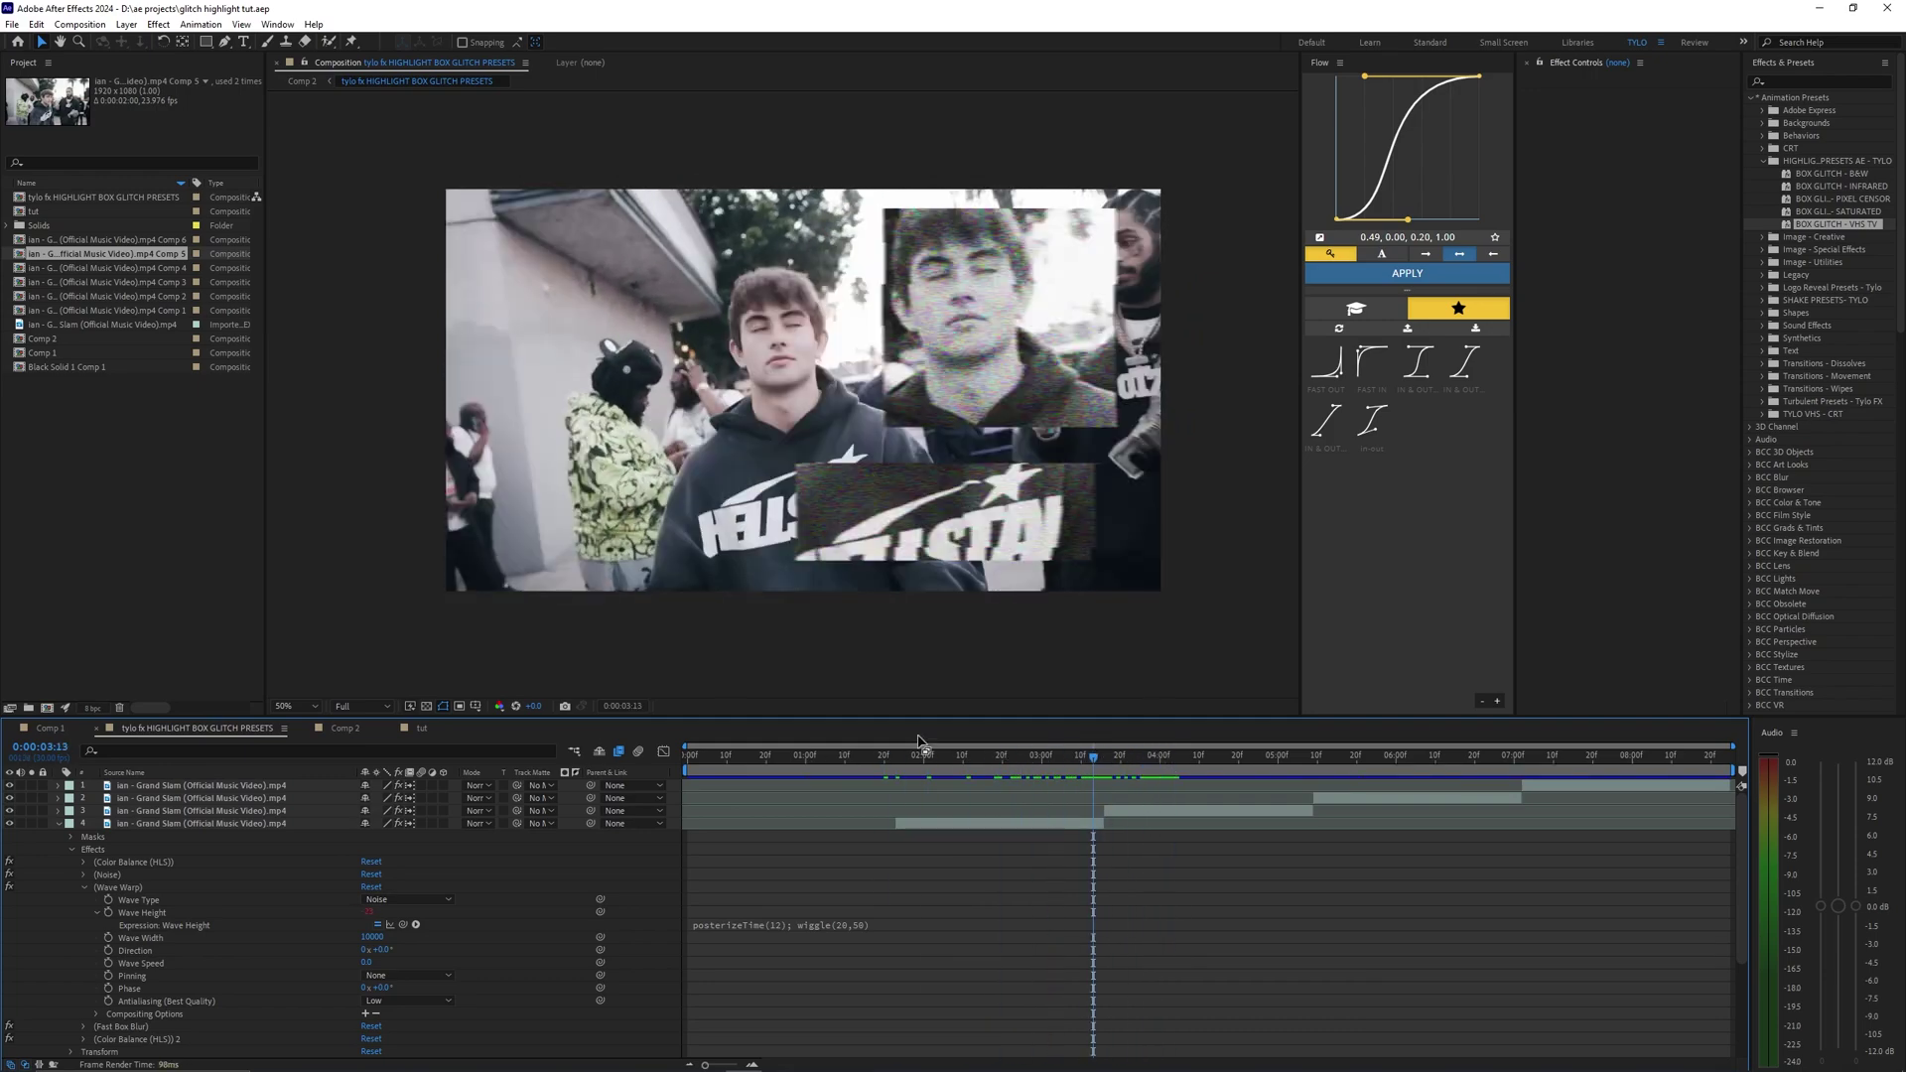
click(50, 730)
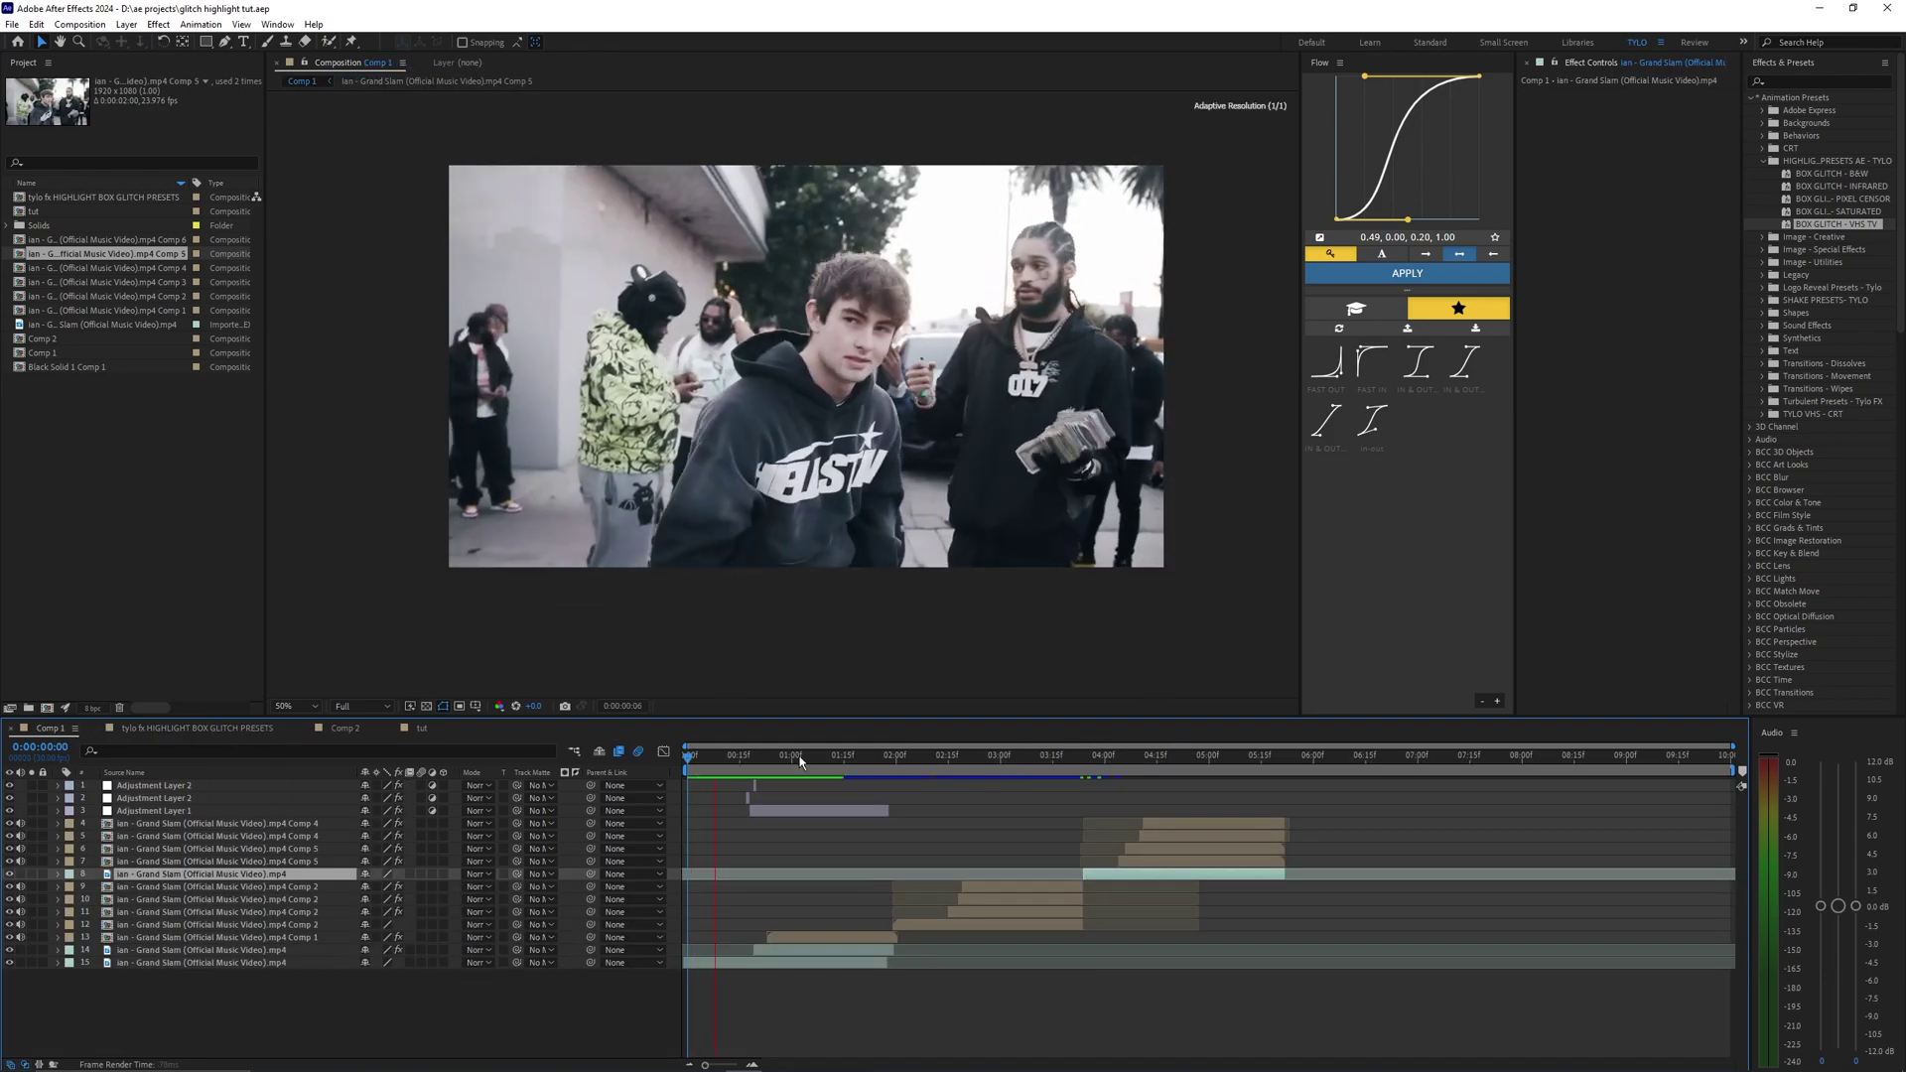
key(space)
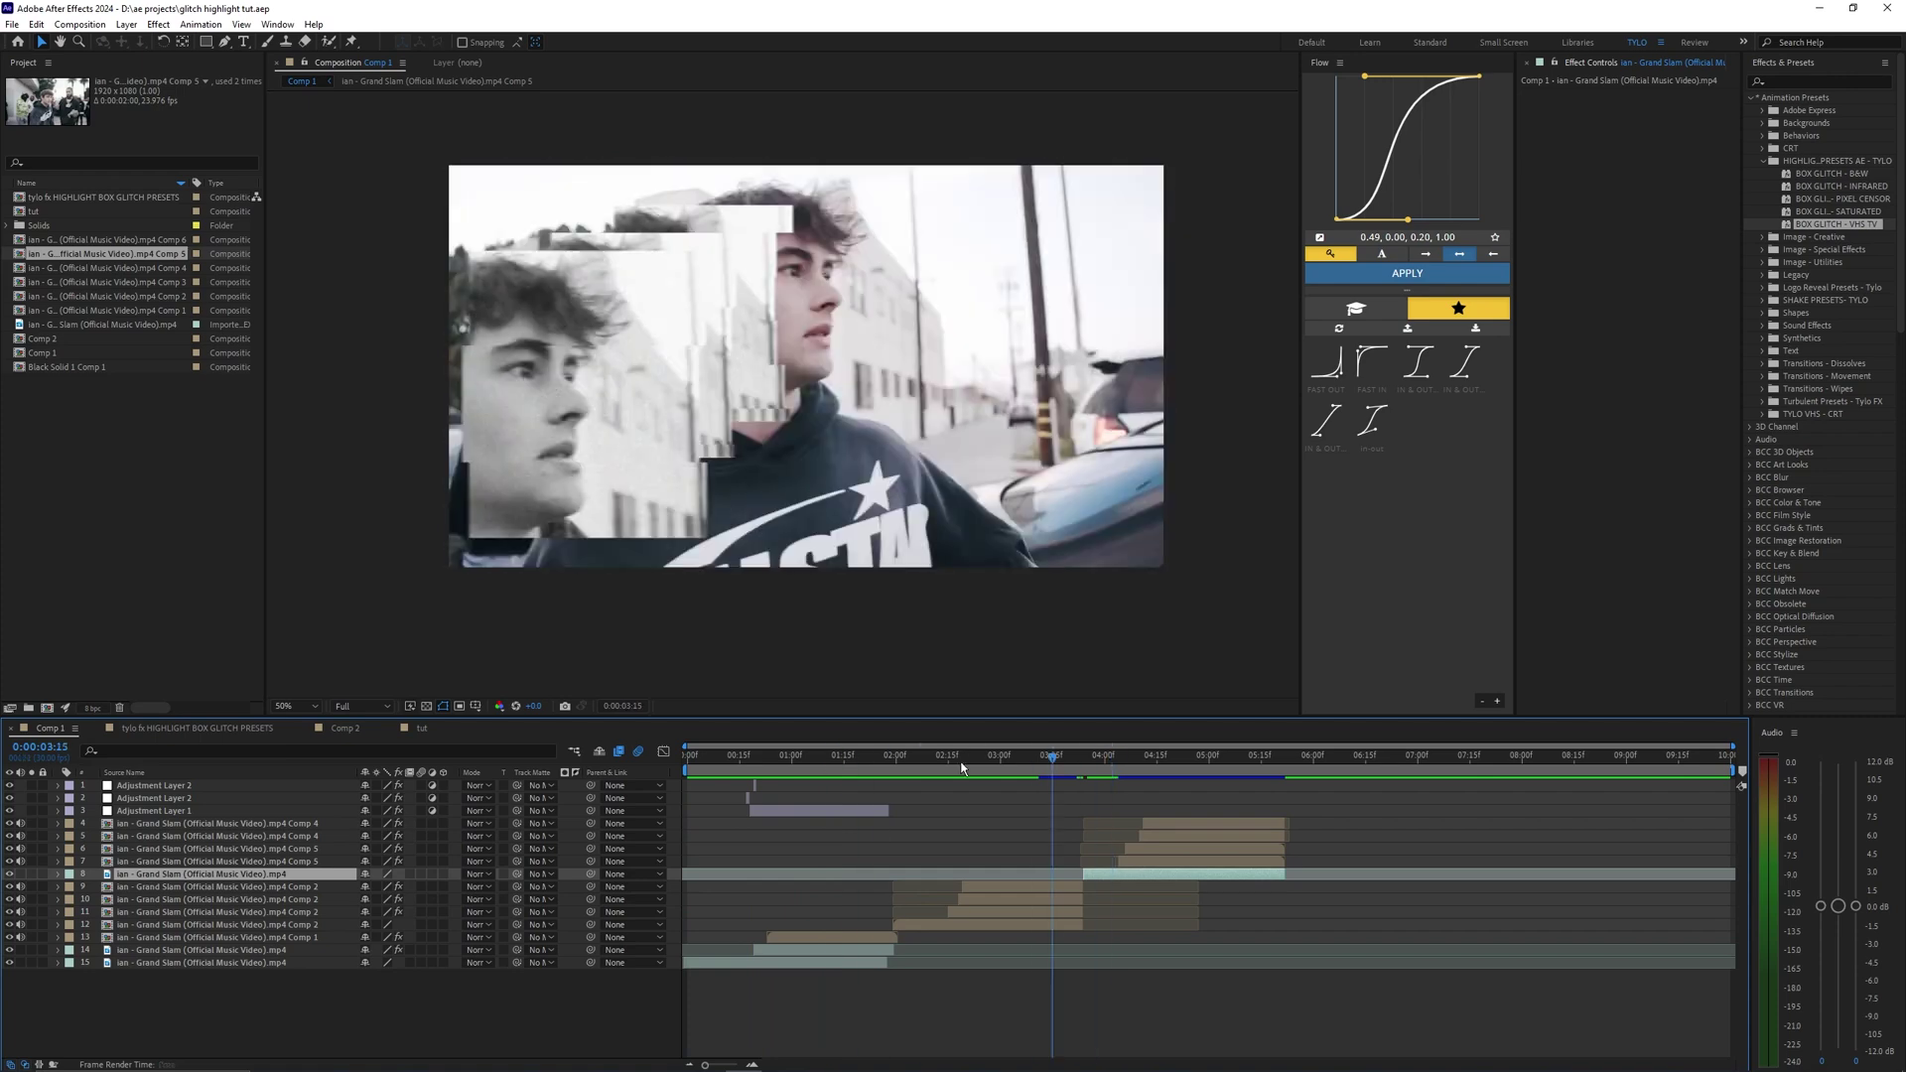
Replay and scrub through the stacked grayscale head boxes in Comp 1, ending at 0:00:02:27
drag(995, 760, 902, 769)
key(space)
click(1009, 804)
click(1025, 763)
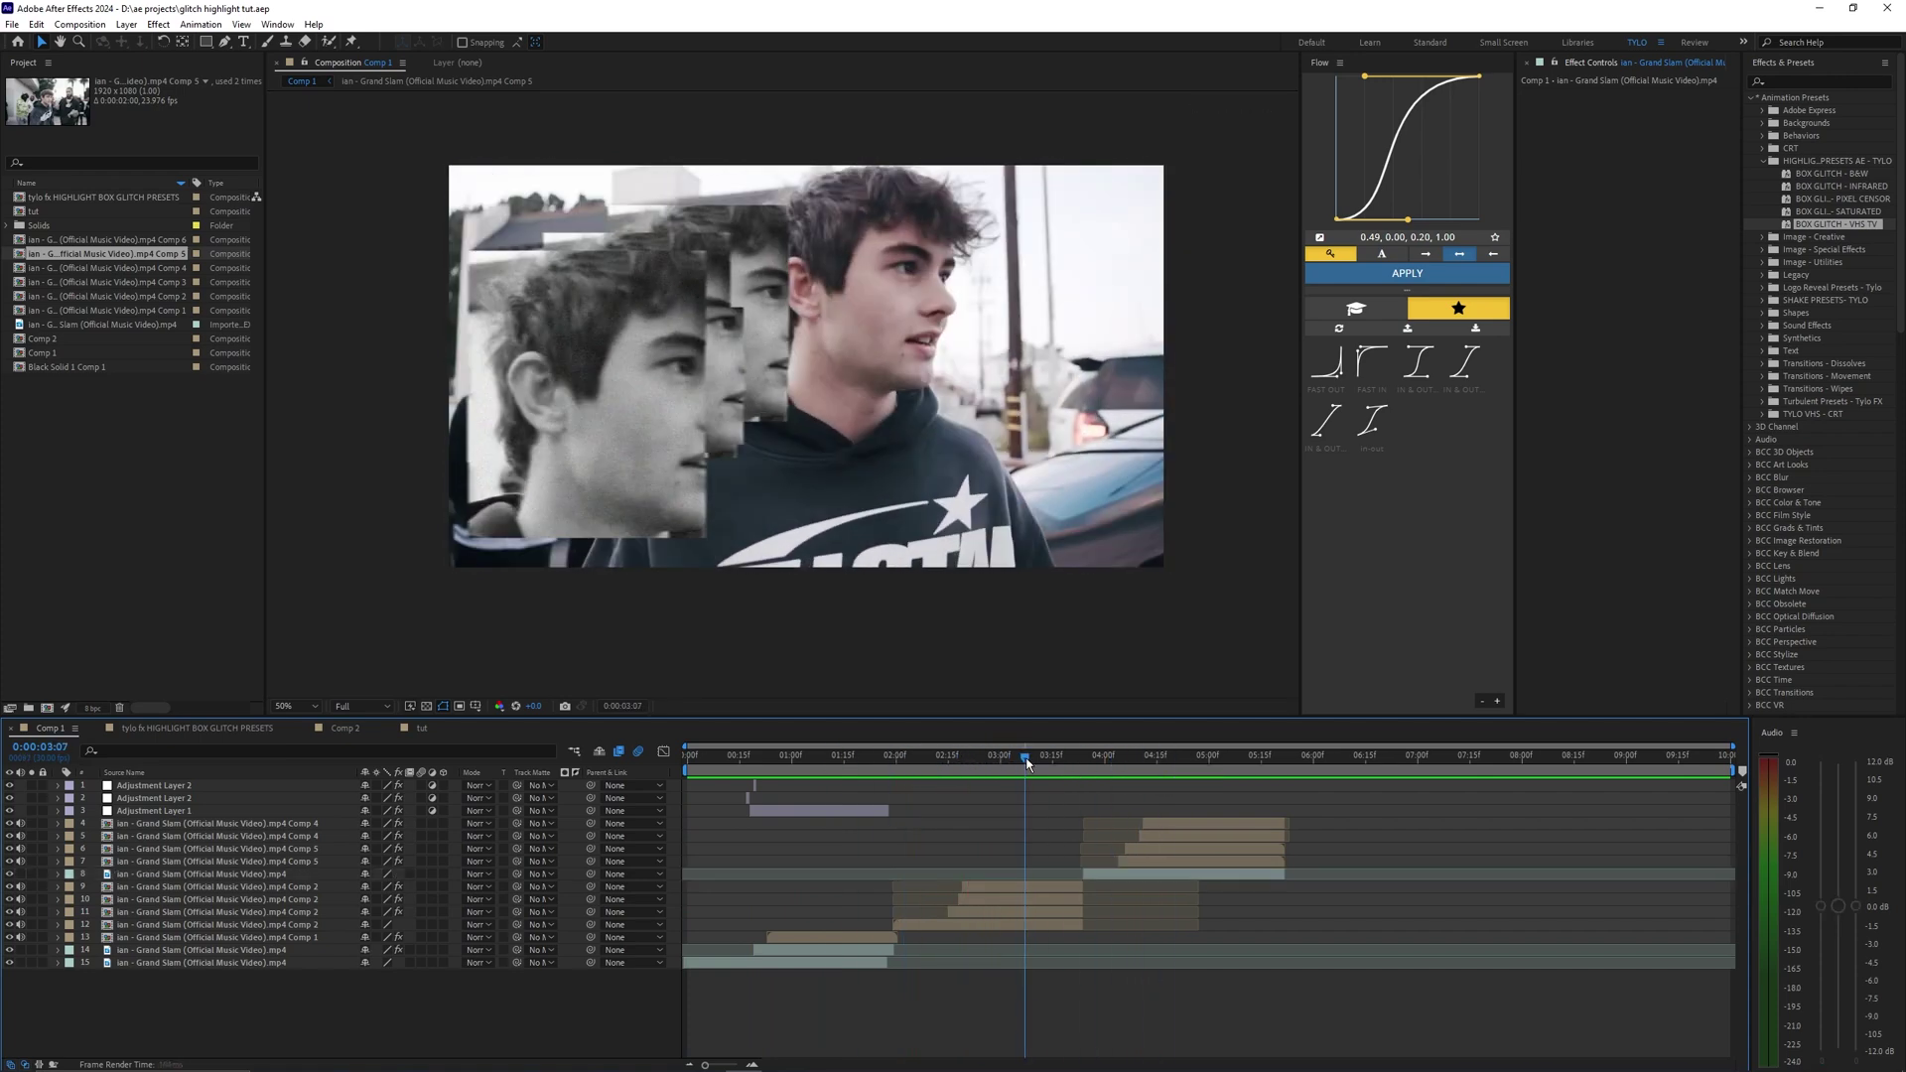
drag(1027, 762, 990, 775)
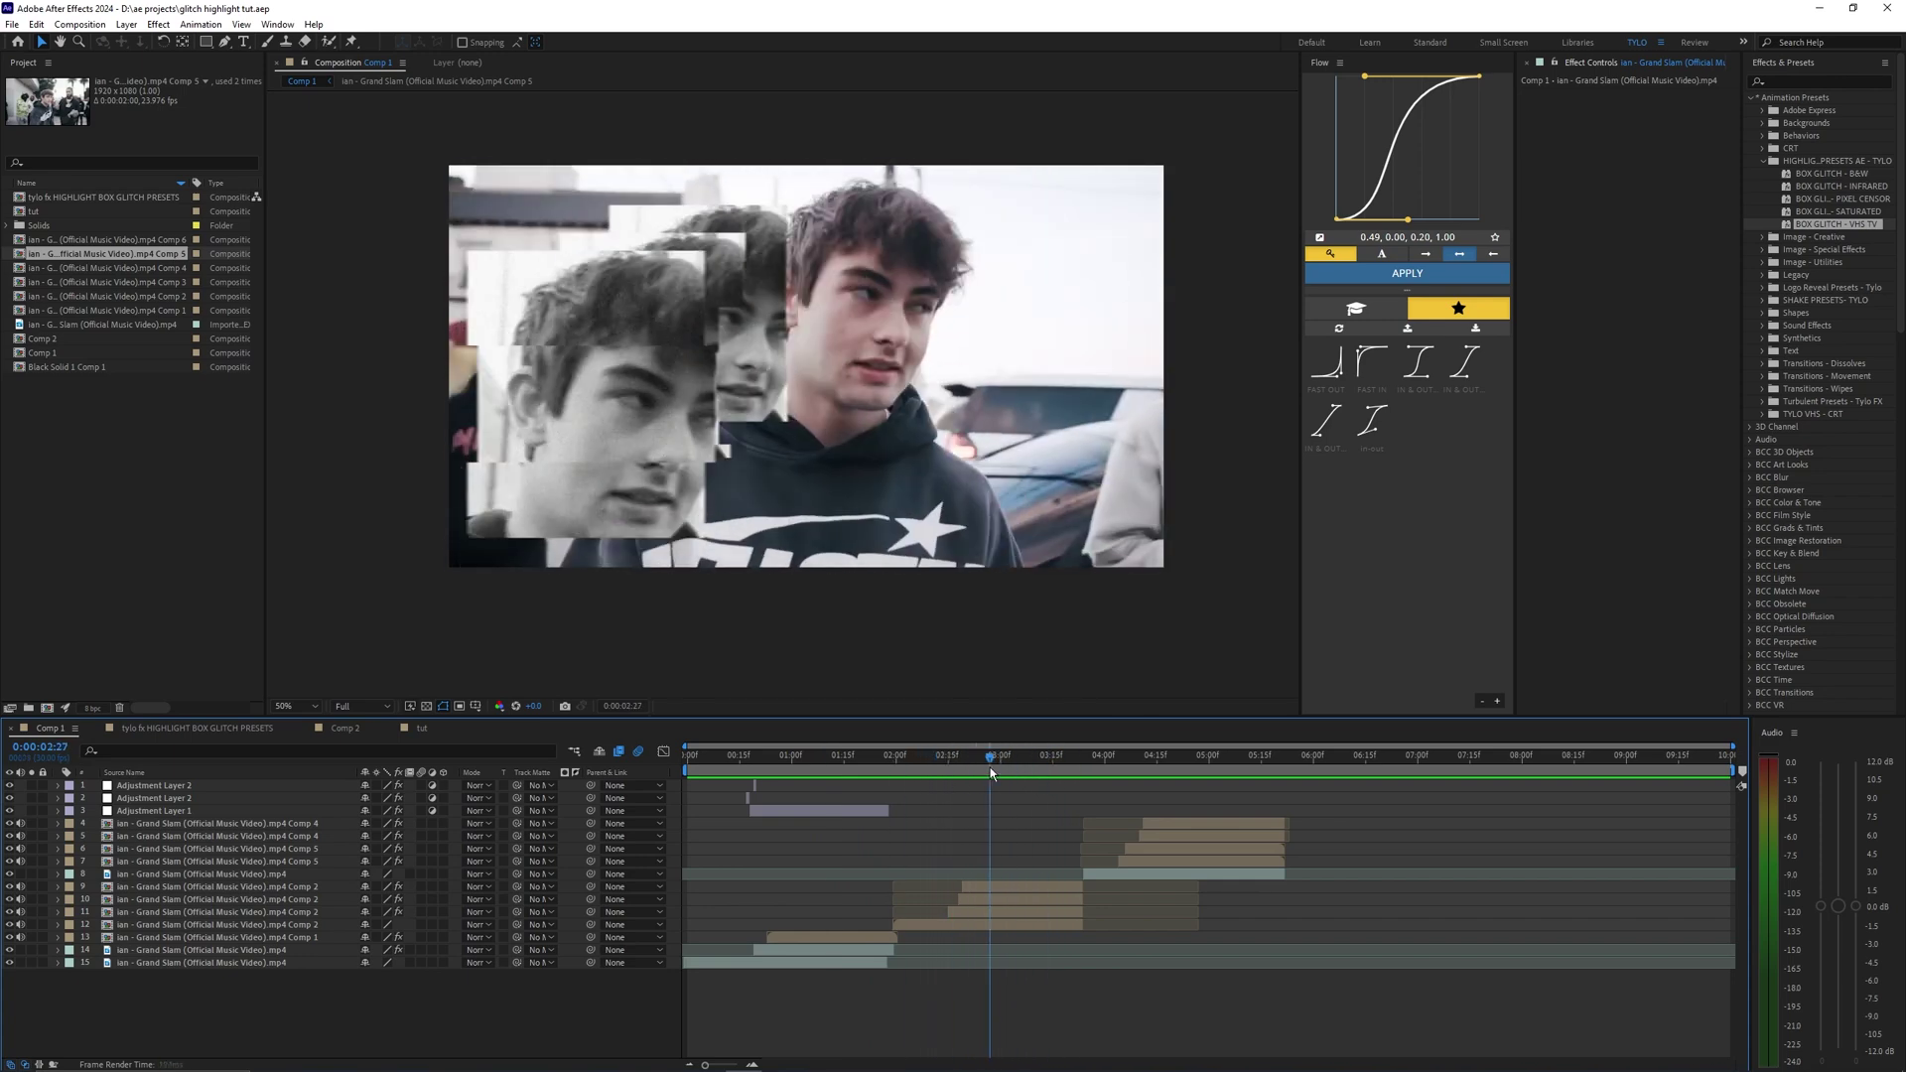